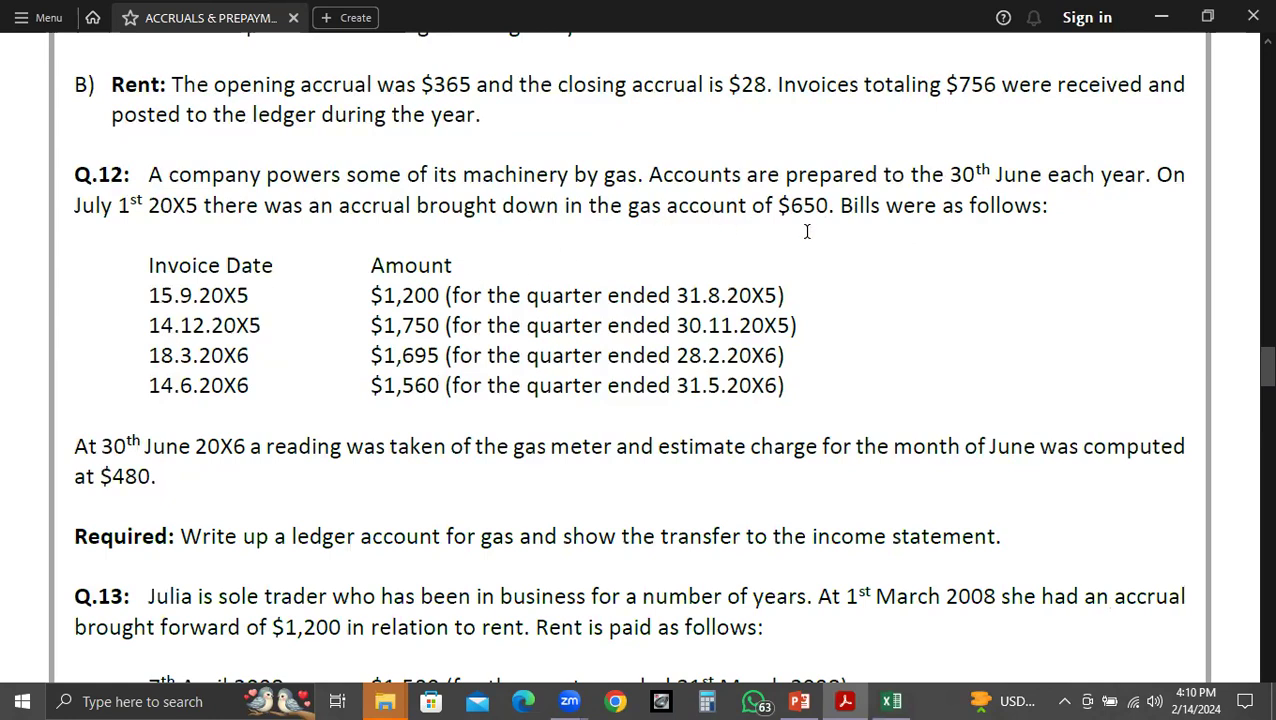
# Step: Switch to the Excel workbook and title the blank Q.12 ledger account "GAS EXP." in C10379
pyautogui.hotkey('alt', 'Tab')
pyautogui.press('Right')
pyautogui.press('Right')
pyautogui.write('GAS EXP.')
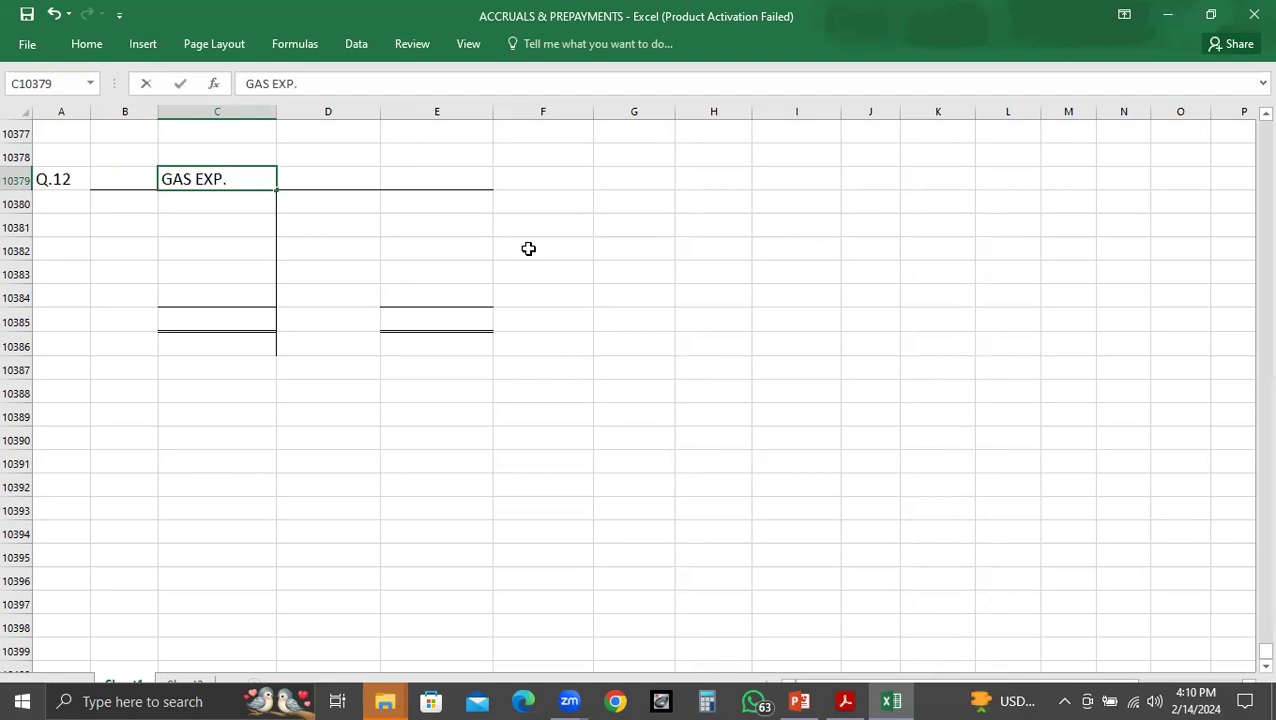
pyautogui.press('Tab')
# Step: Enter the opening accrual on the first credit-side row of the gas account as B/D with amount 650
pyautogui.press('Down')
pyautogui.write('B/D')
pyautogui.press('Tab')
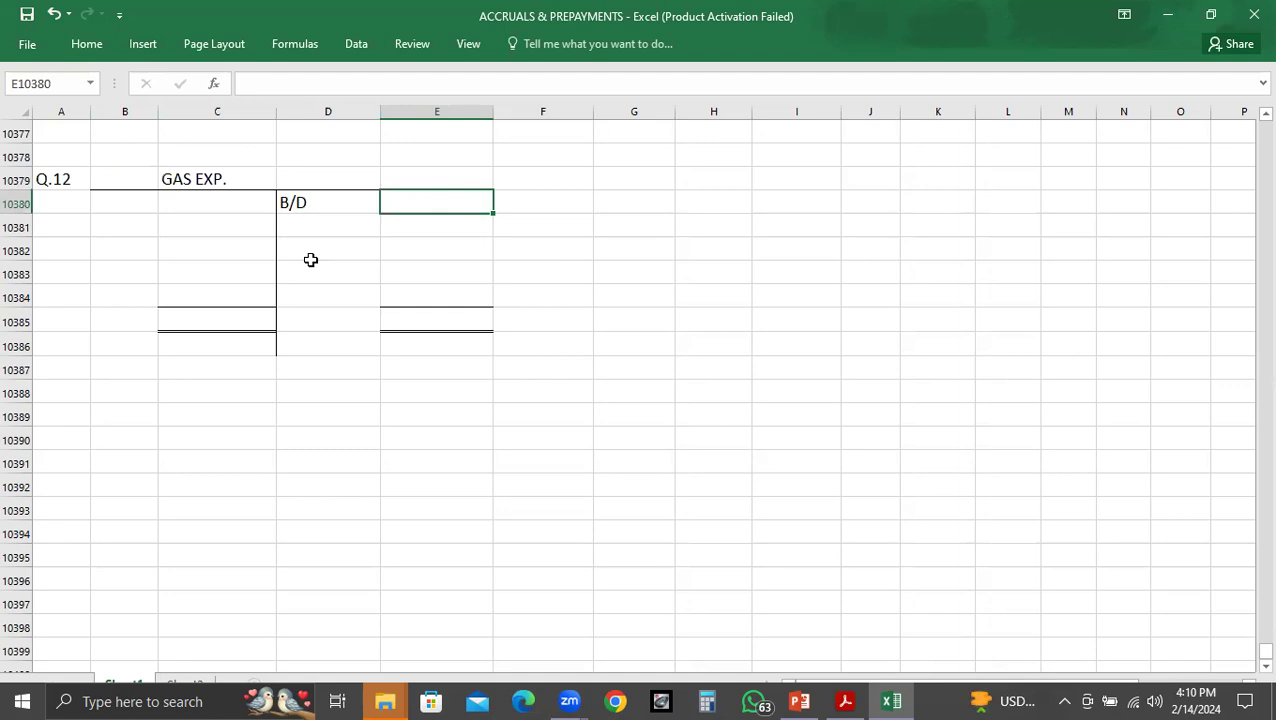
pyautogui.hotkey('alt', 'Tab')
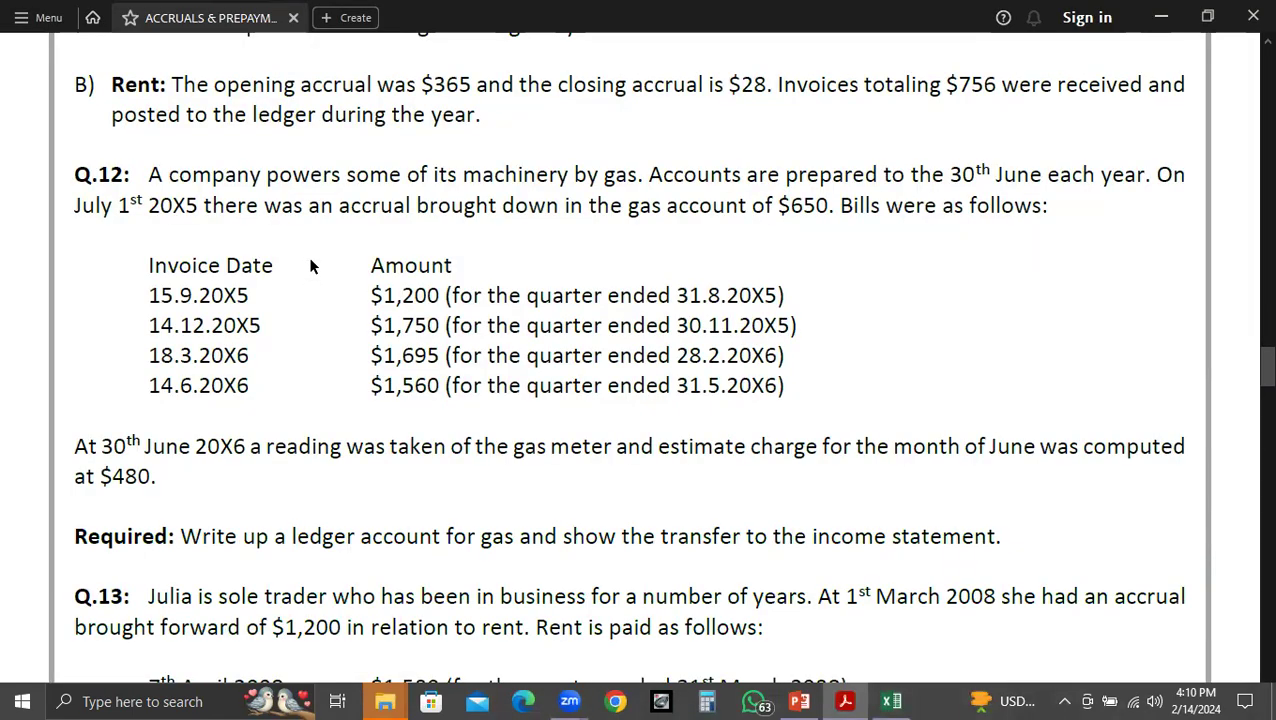
pyautogui.hotkey('alt', 'Tab')
pyautogui.write('650')
pyautogui.press('Return')
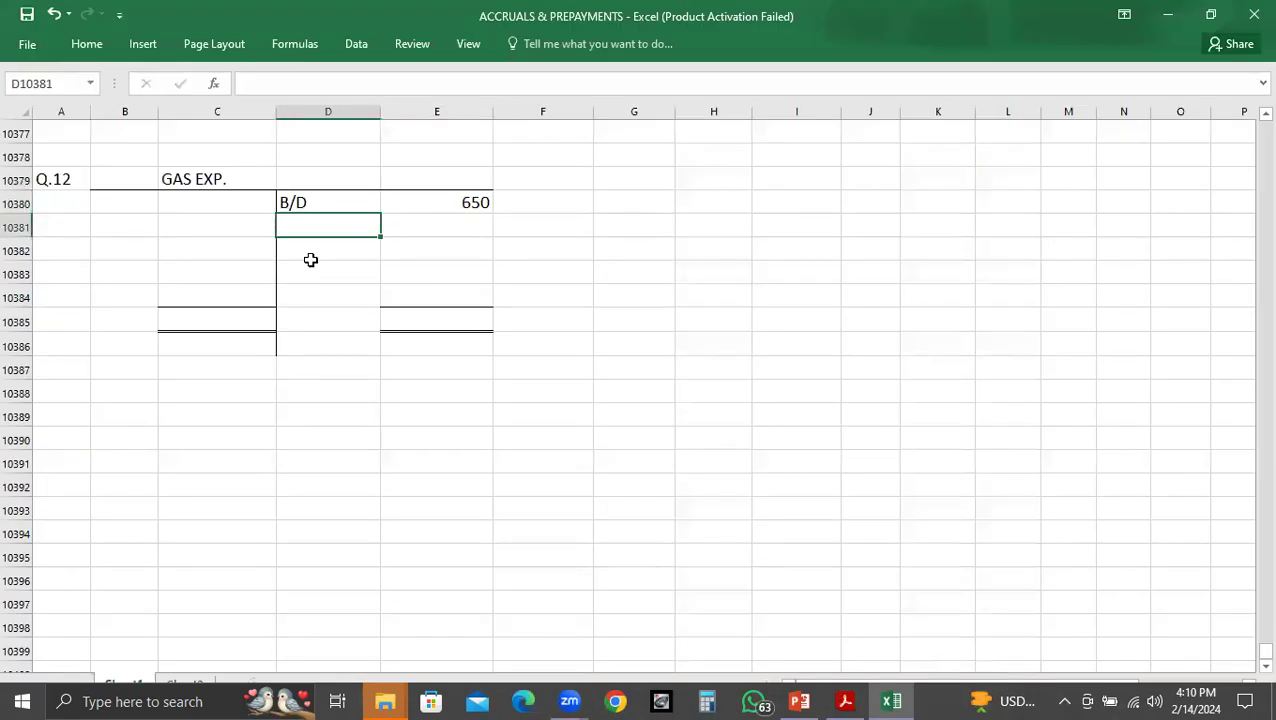
pyautogui.hotkey('alt', 'Tab')
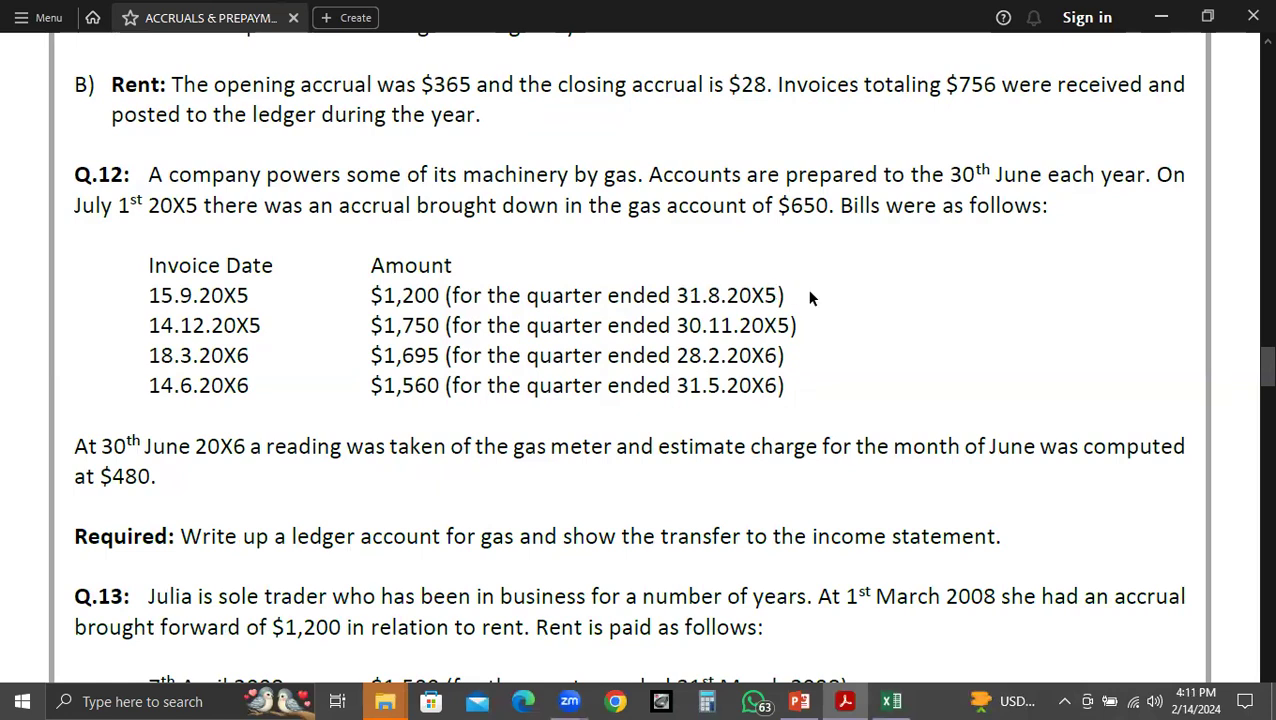
pyautogui.hotkey('alt', 'Tab')
pyautogui.press('Left')
pyautogui.press('Left')
pyautogui.press('Up')
pyautogui.write('9/15')
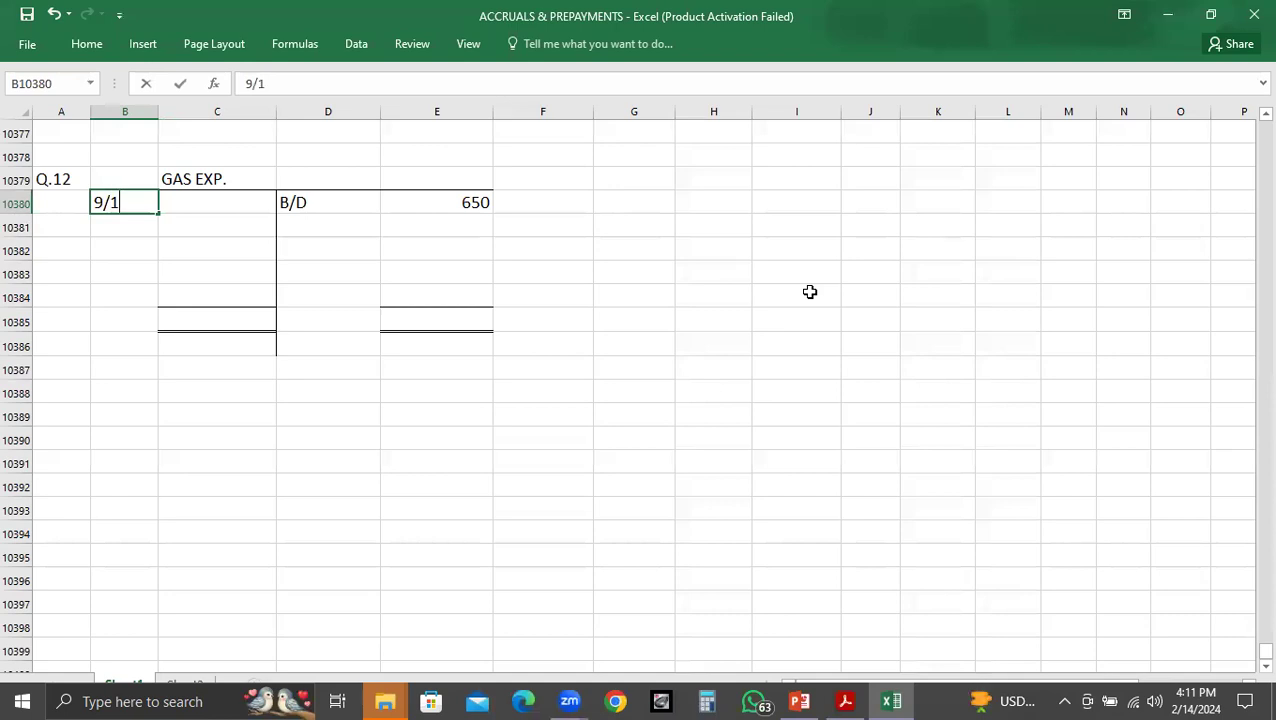
pyautogui.press('Tab')
pyautogui.write('CASH')
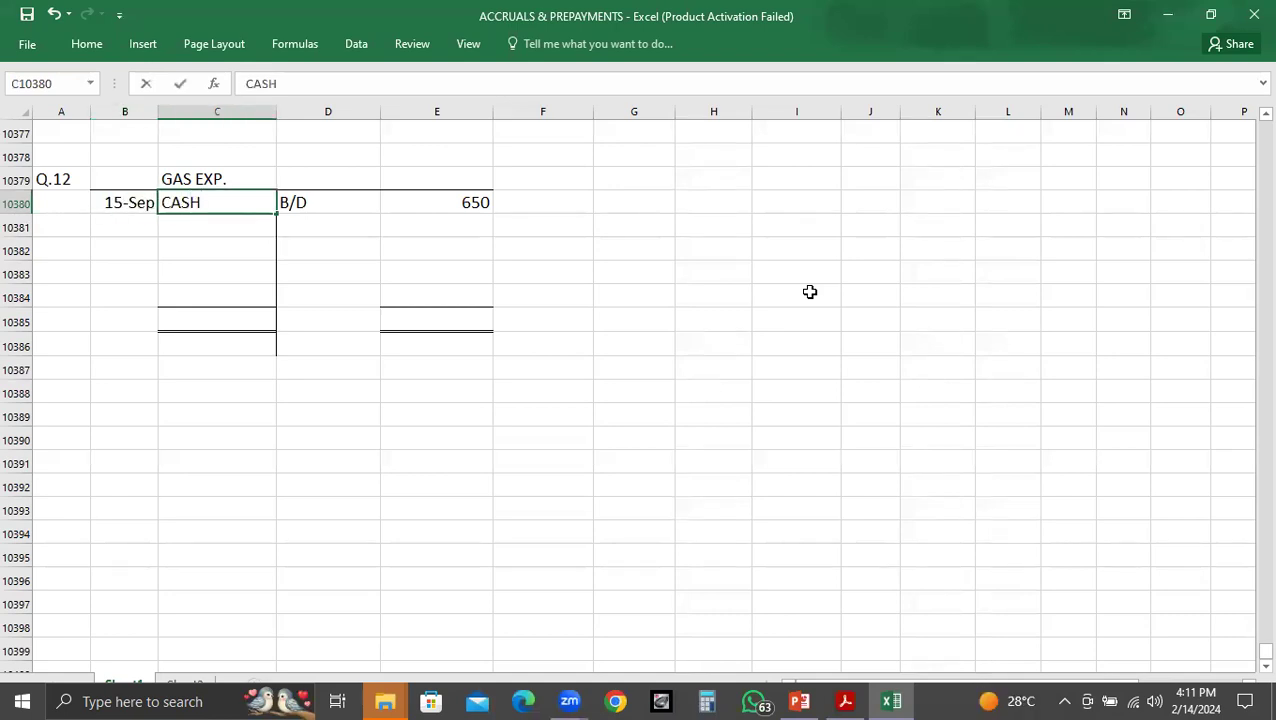
pyautogui.press('Tab')
pyautogui.press('Left')
pyautogui.press('Left')
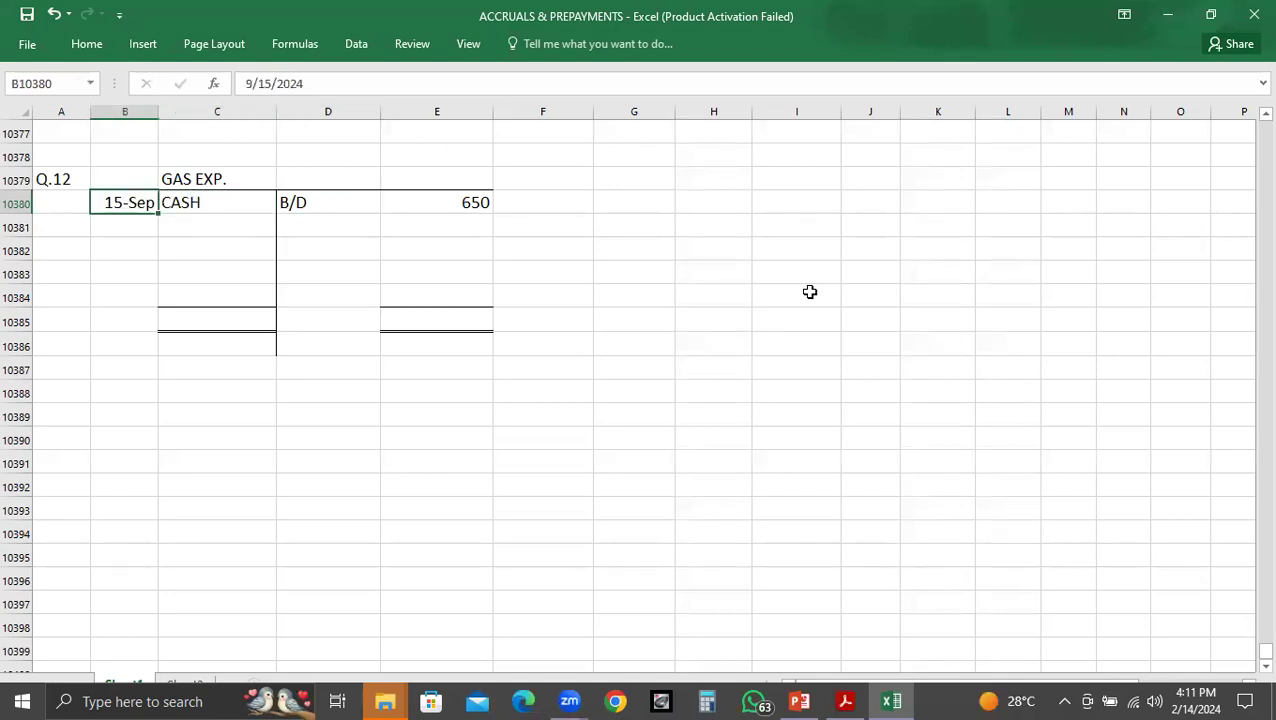
pyautogui.hotkey('ctrl', 'v')
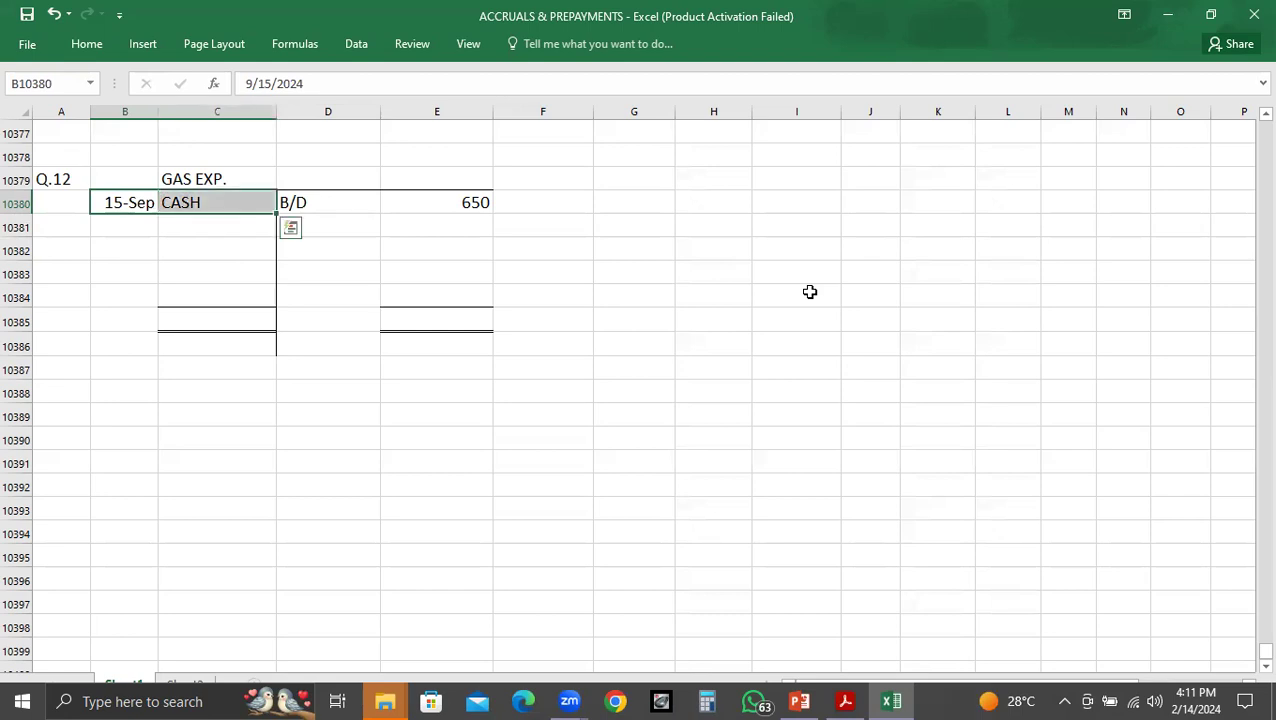
pyautogui.press('Delete')
pyautogui.press('Left')
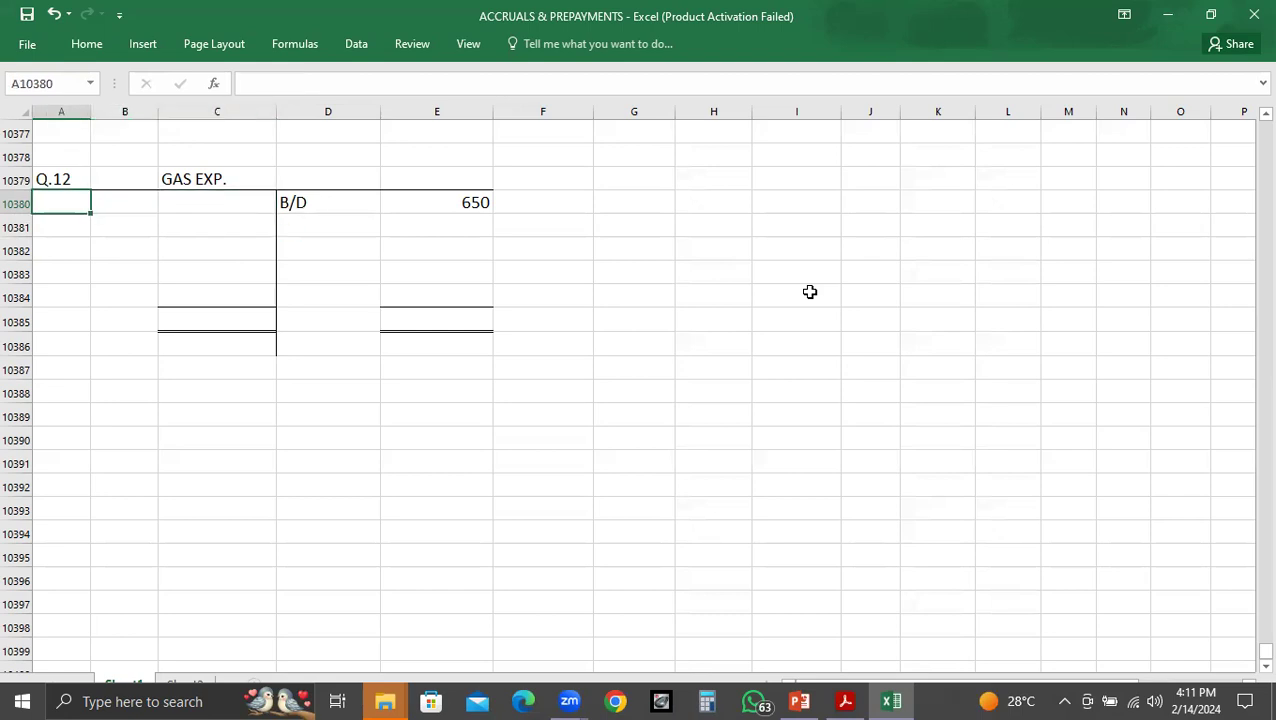
# Step: Record the September gas bill on the first debit-side row as CASH with amount 1200, taken from the PDF question
pyautogui.press('Right')
pyautogui.write('CASH')
pyautogui.press('Right')
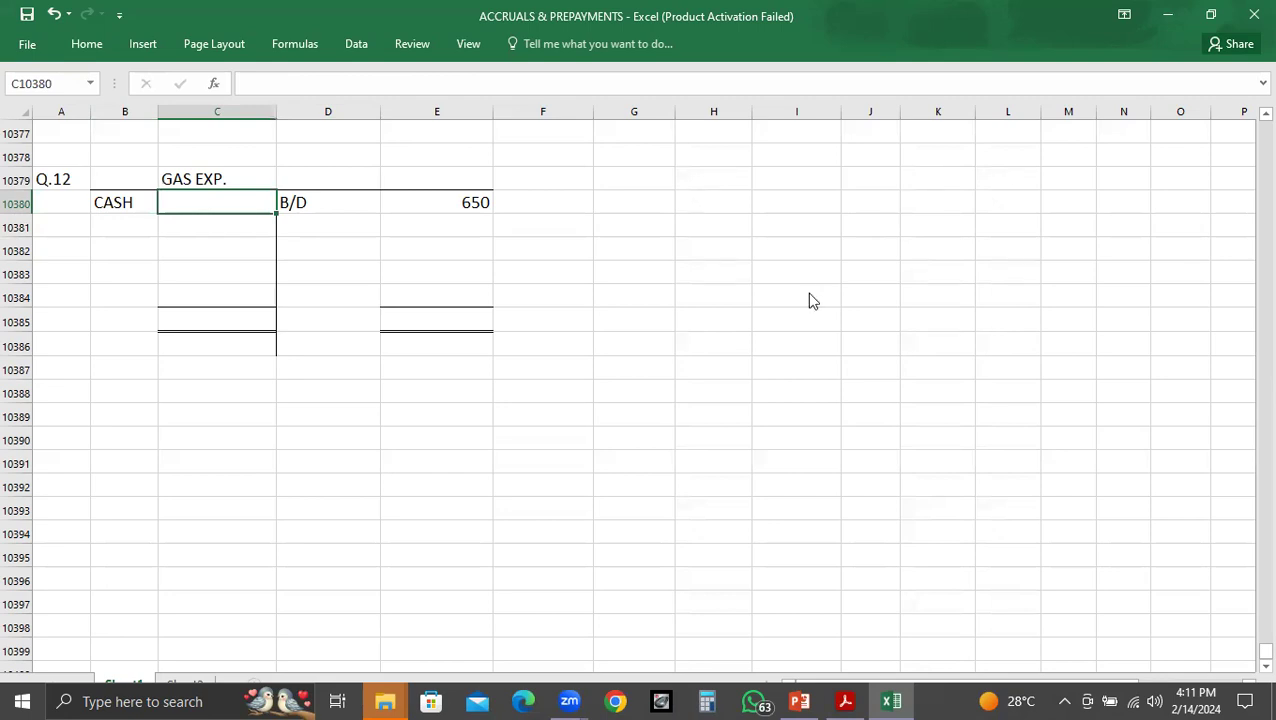
pyautogui.hotkey('alt', 'Tab')
pyautogui.hotkey('alt', 'Tab')
pyautogui.write('1200')
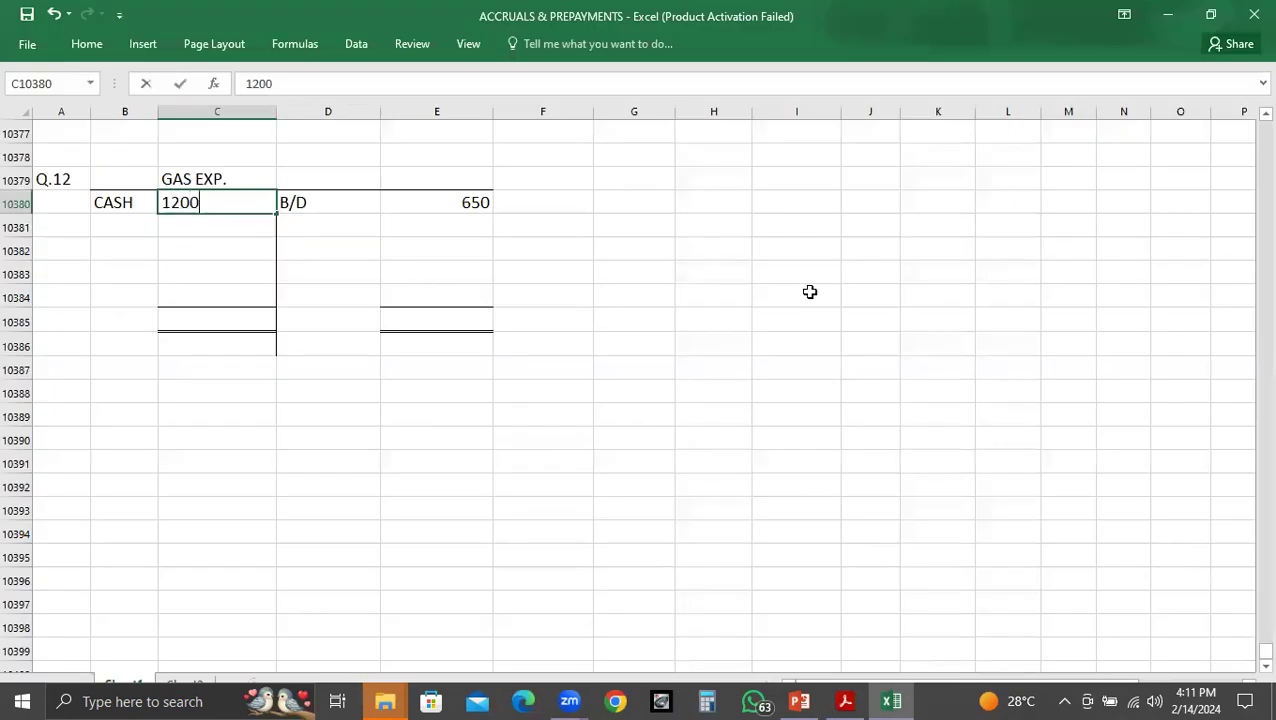
pyautogui.press('Return')
# Step: Record the December gas bill on the second debit-side row as CASH with amount 1750
pyautogui.hotkey('alt', 'Tab')
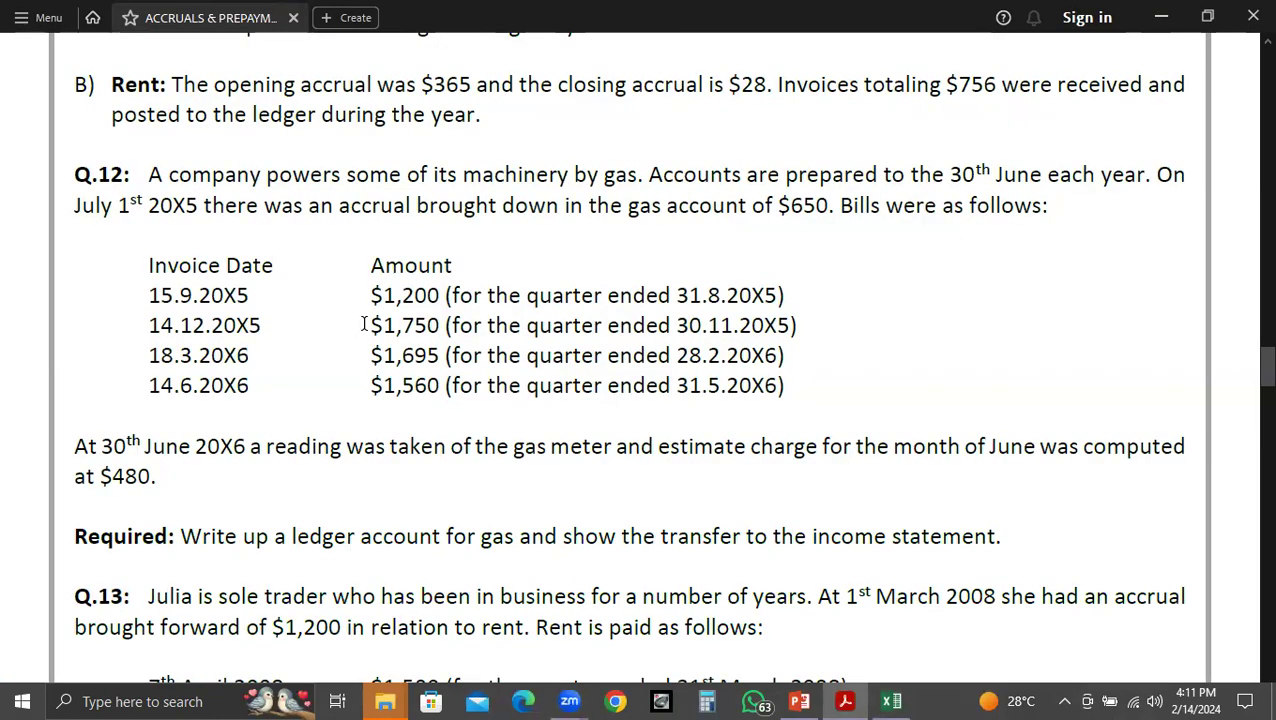
pyautogui.hotkey('alt', 'Tab')
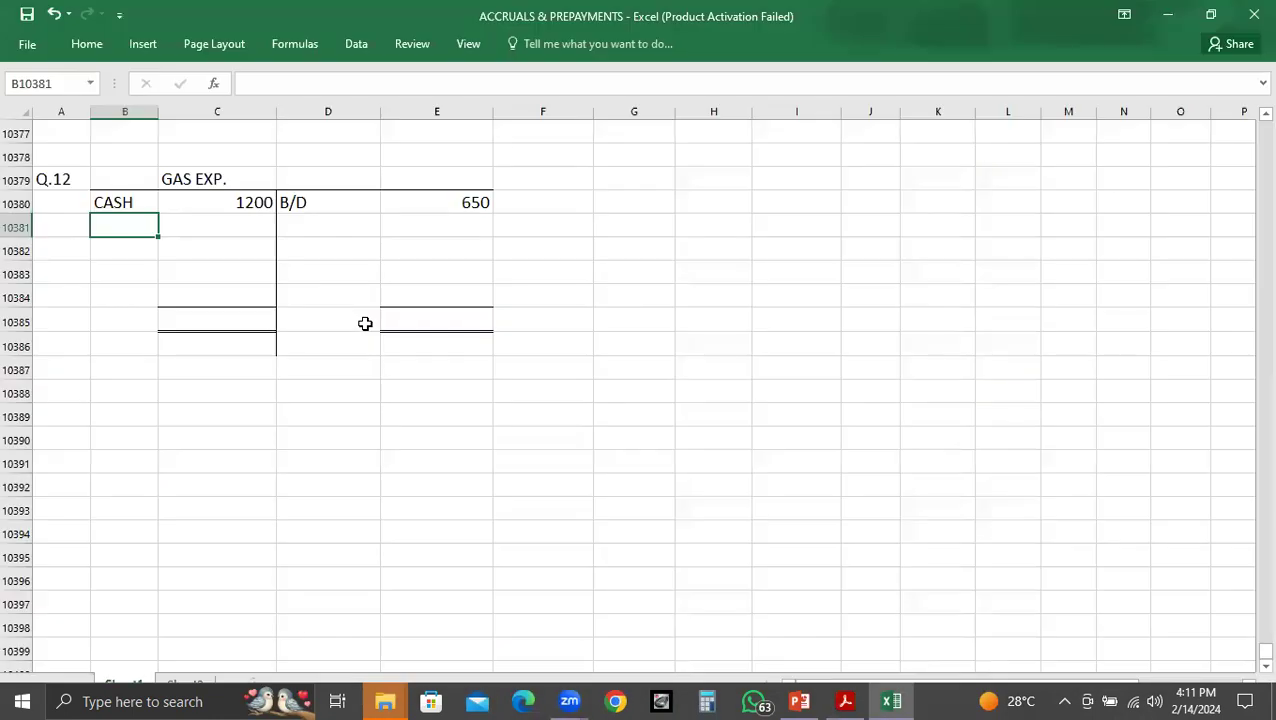
pyautogui.write('CASH')
pyautogui.press('Tab')
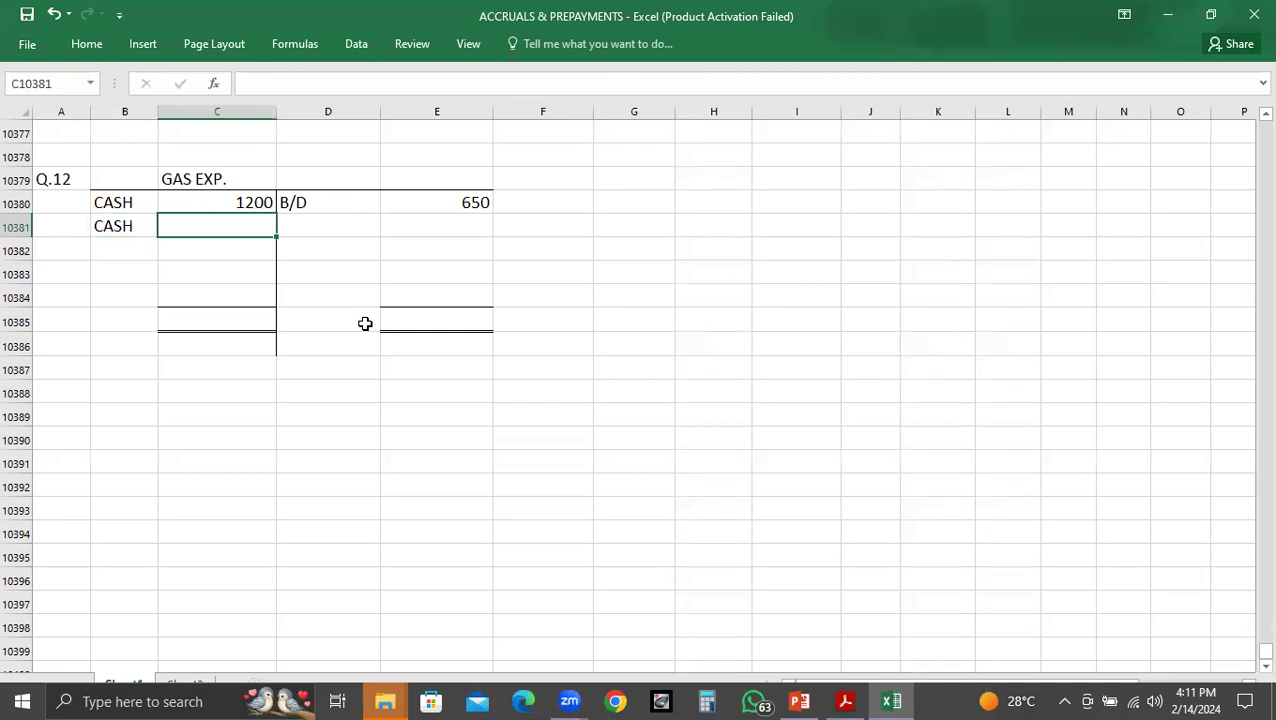
pyautogui.hotkey('alt', 'Tab')
pyautogui.hotkey('alt', 'Tab')
pyautogui.write('1750')
pyautogui.hotkey('ctrl', 'Return')
pyautogui.press('Return')
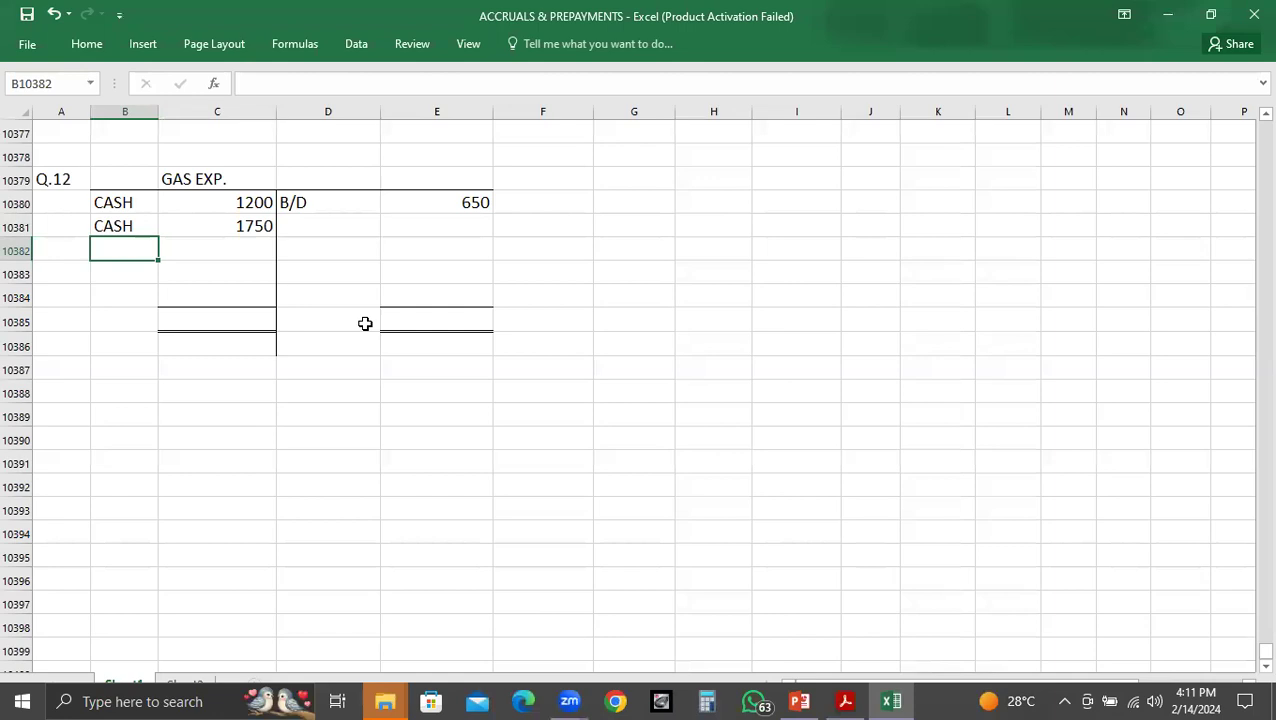
# Step: Record the March gas bill on the third debit-side row as CASH with amount 1695
pyautogui.hotkey('alt', 'Tab')
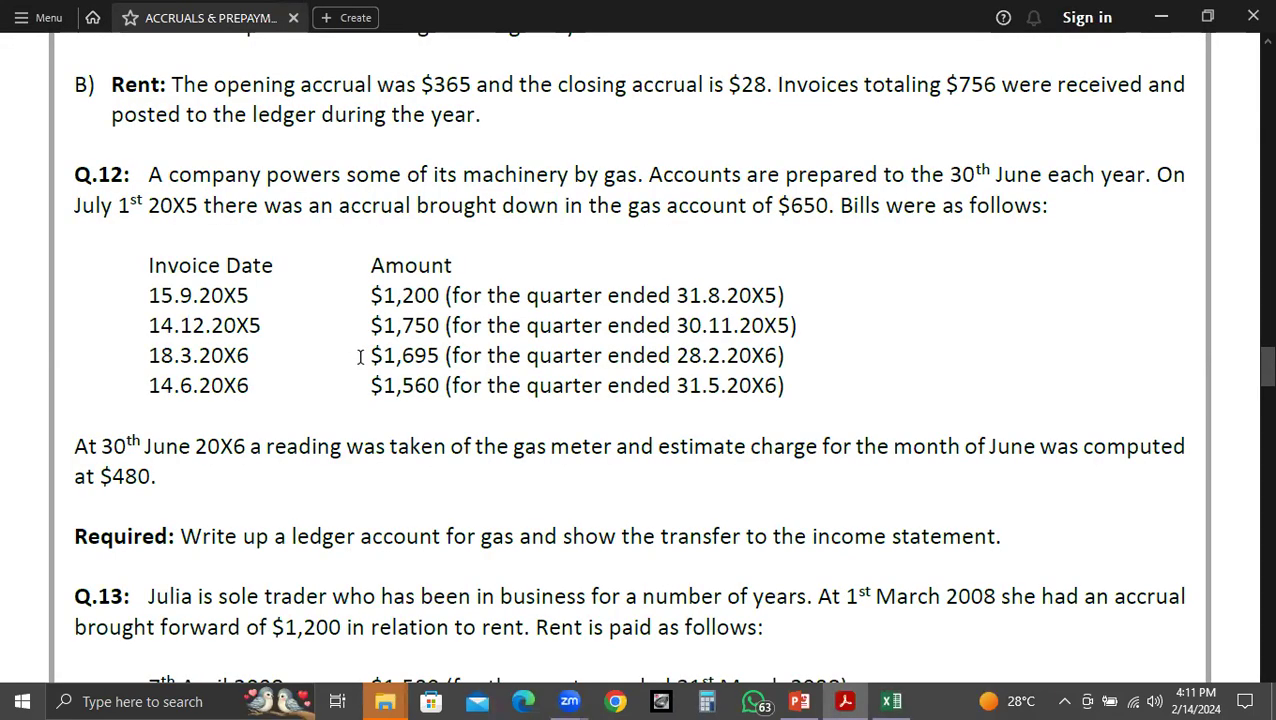
pyautogui.hotkey('alt', 'Tab')
pyautogui.write('1695')
pyautogui.press('Return')
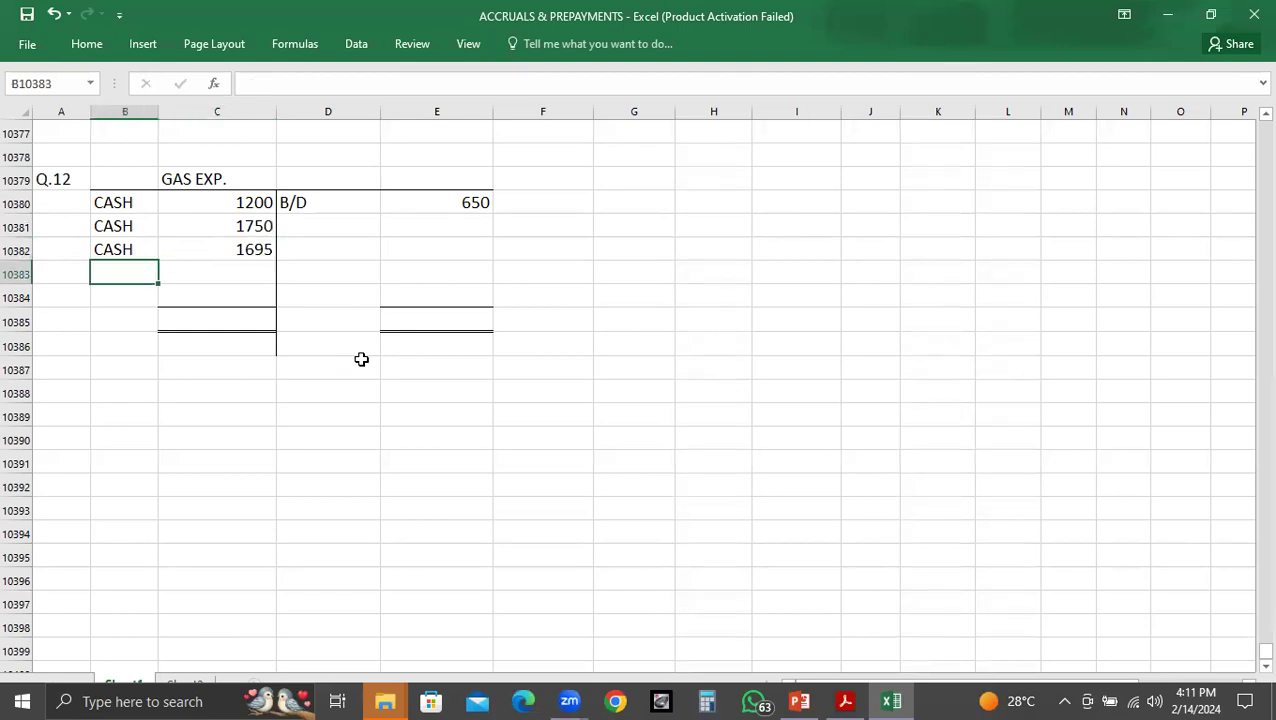
# Step: Record the final June invoice on the fourth debit-side row as CASH with amount 1560
pyautogui.hotkey('alt', 'Tab')
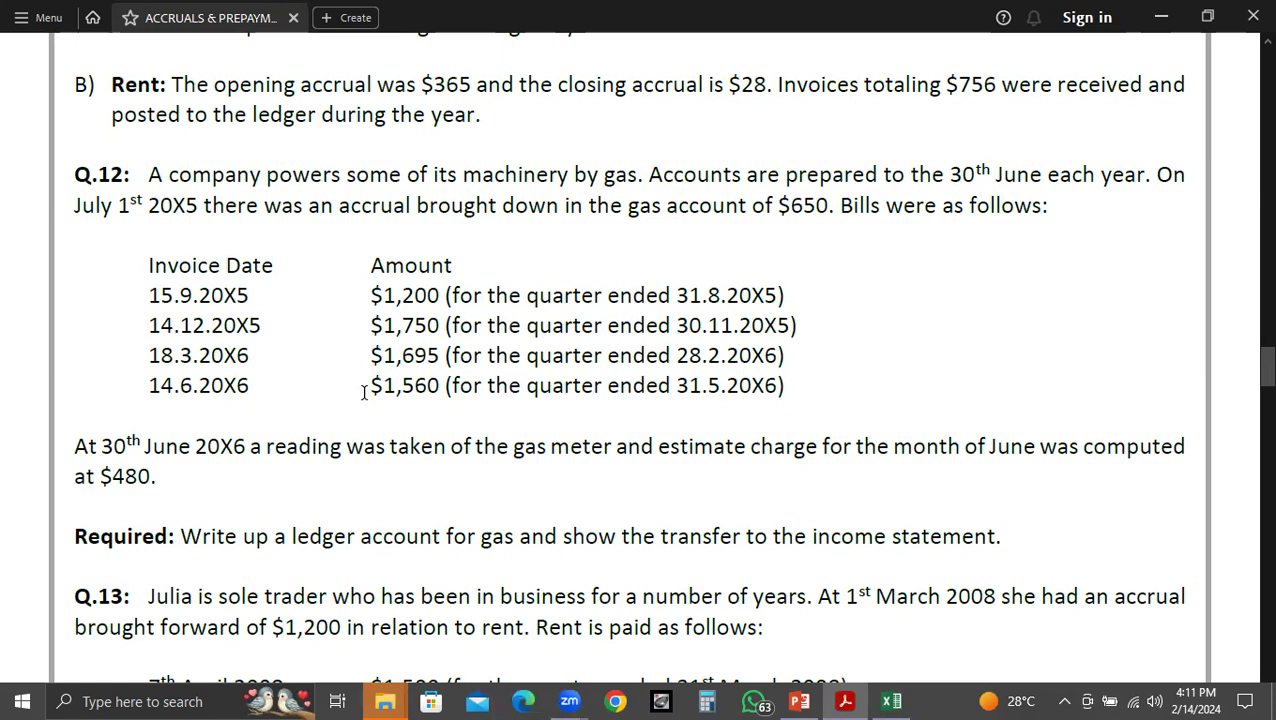
pyautogui.hotkey('alt', 'Tab')
pyautogui.write('CASH')
pyautogui.press('Tab')
pyautogui.write('1560')
pyautogui.press('Return')
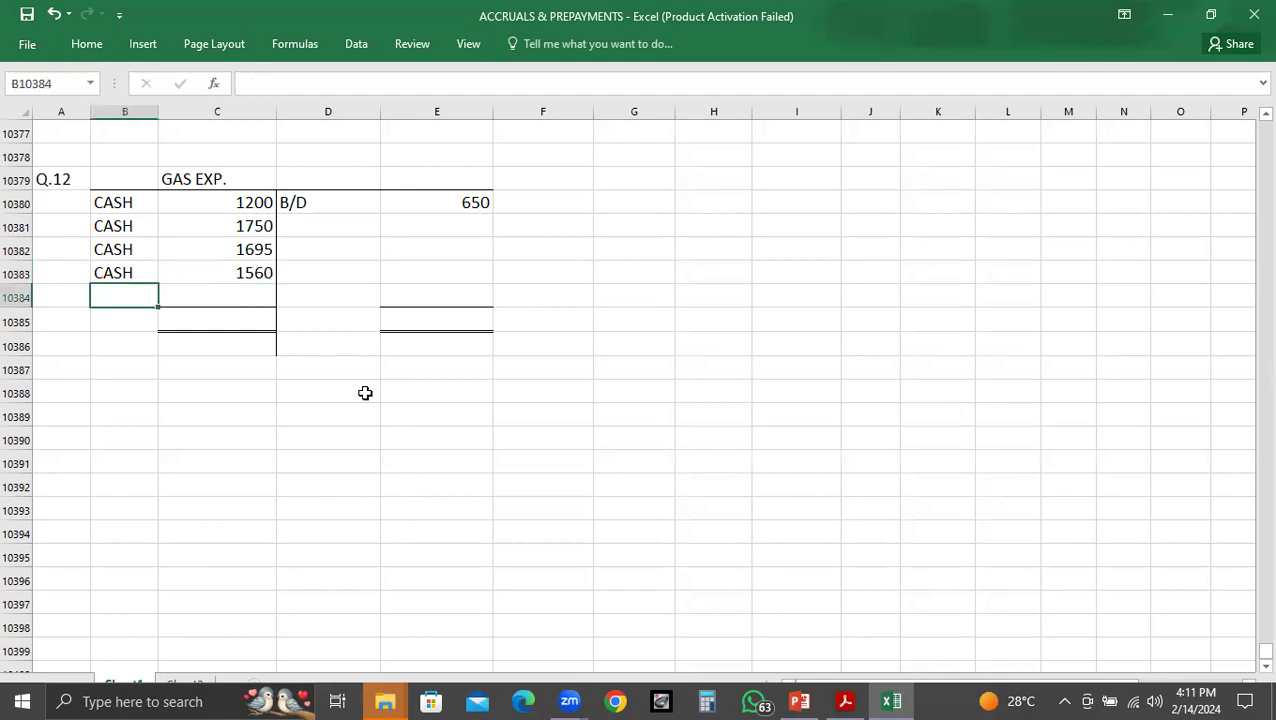
# Step: Check the year-end date and June estimate in the PDF question, and enter the closing accrual below the cash entries as C/D with amount 480
pyautogui.hotkey('alt', 'Tab')
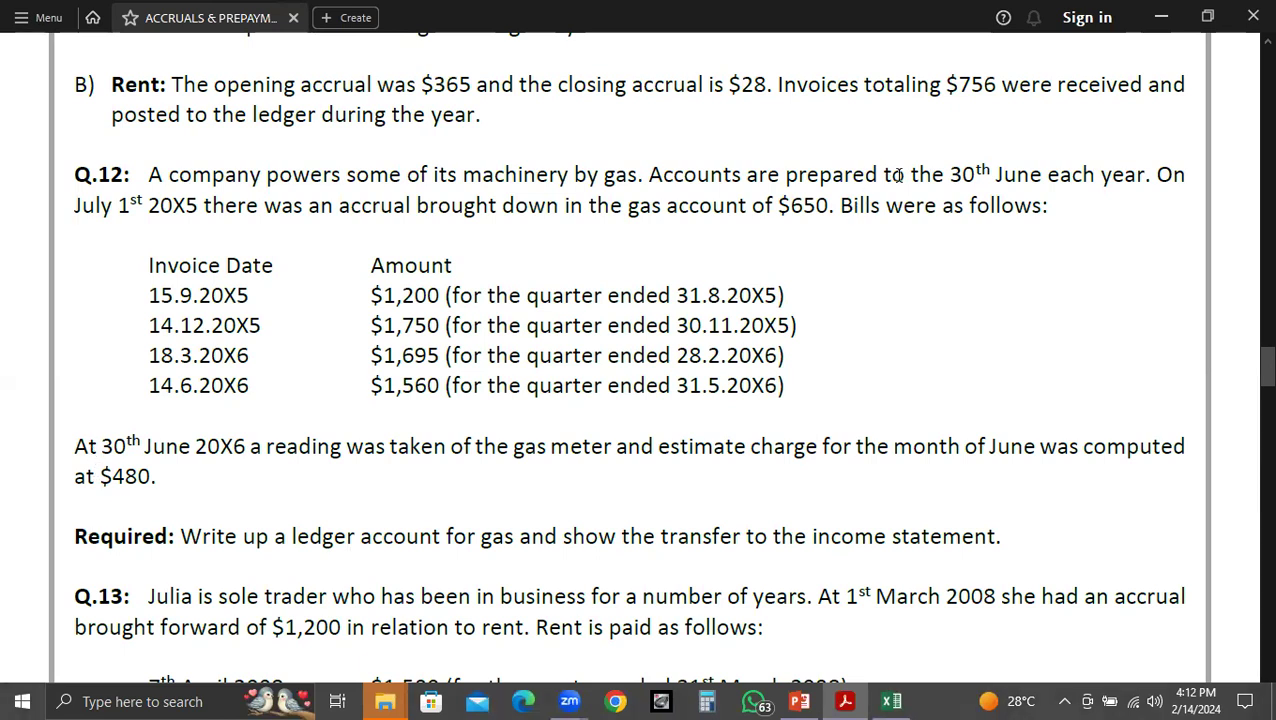
pyautogui.moveTo(910, 174); pyautogui.dragTo(1092, 178)
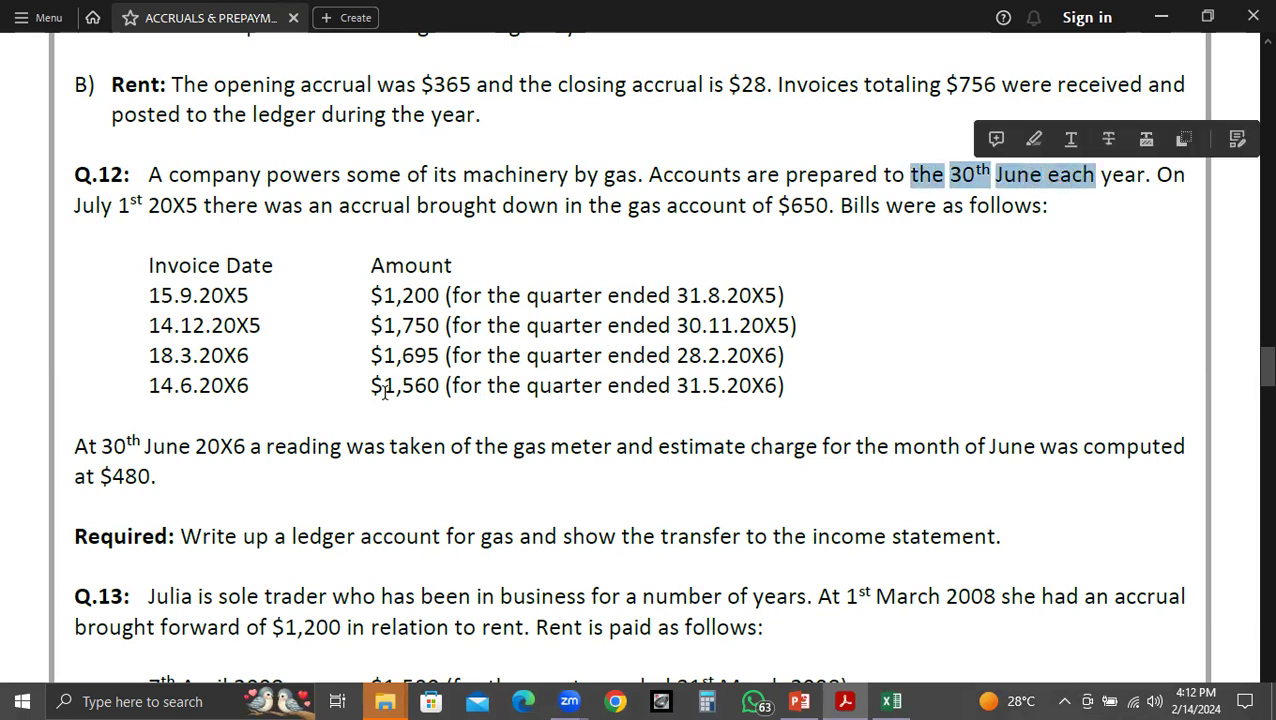
pyautogui.moveTo(76, 446); pyautogui.dragTo(234, 449)
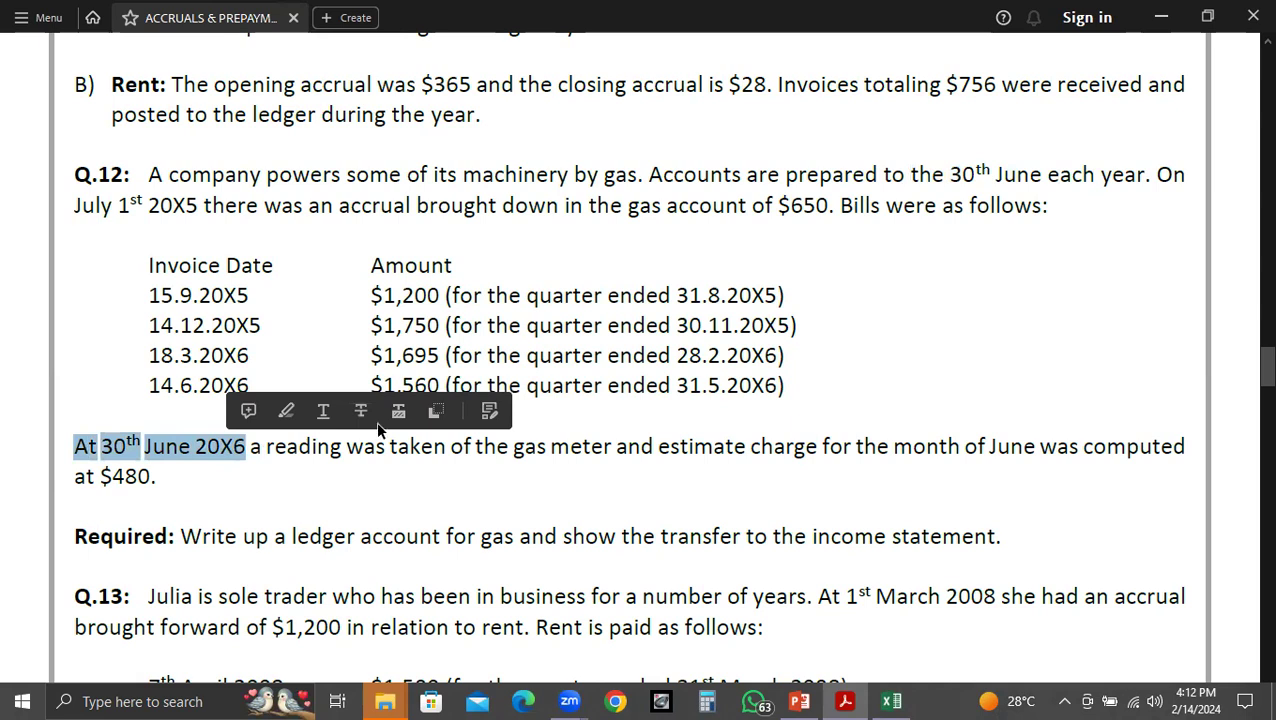
pyautogui.click(788, 387)
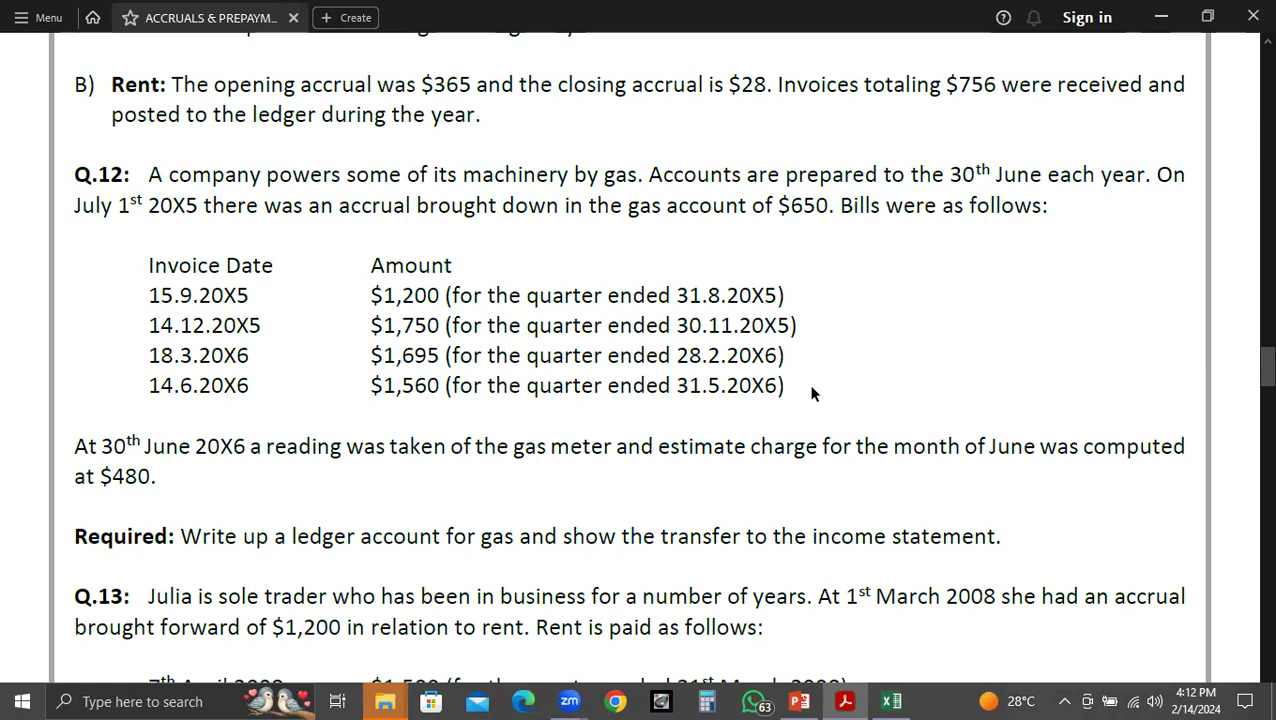
pyautogui.moveTo(66, 448); pyautogui.dragTo(246, 452)
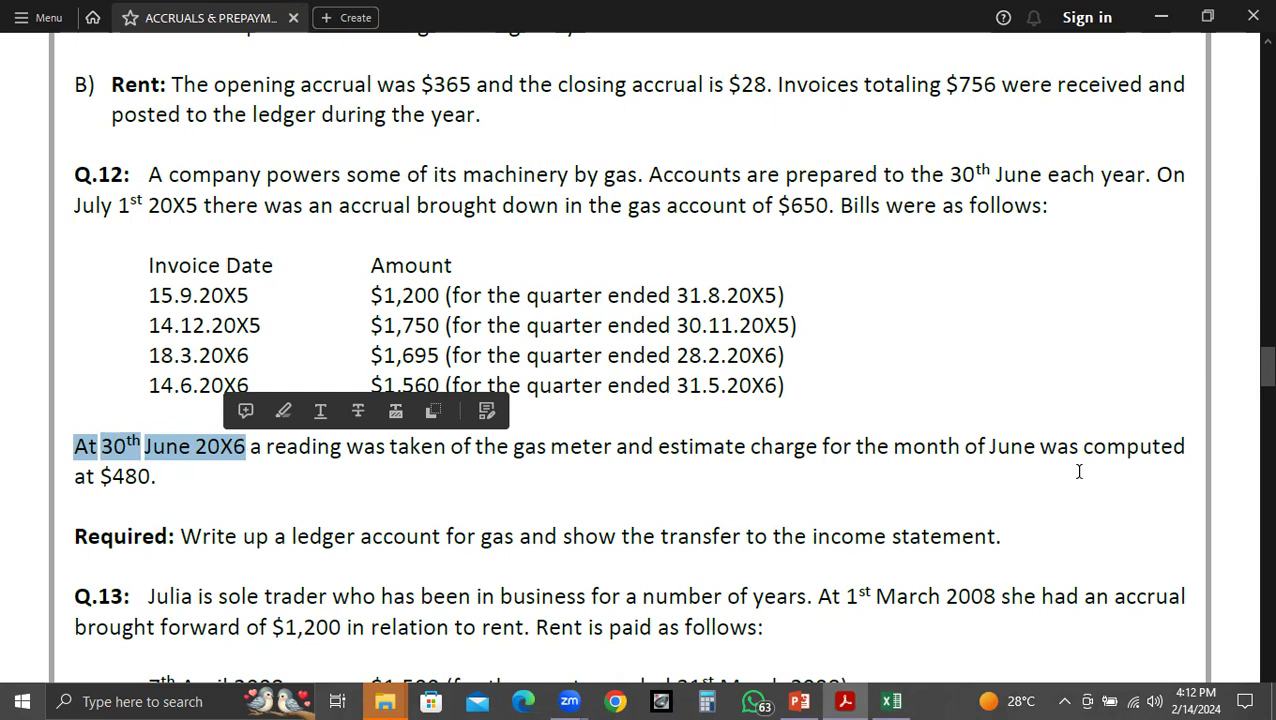
pyautogui.click(163, 480)
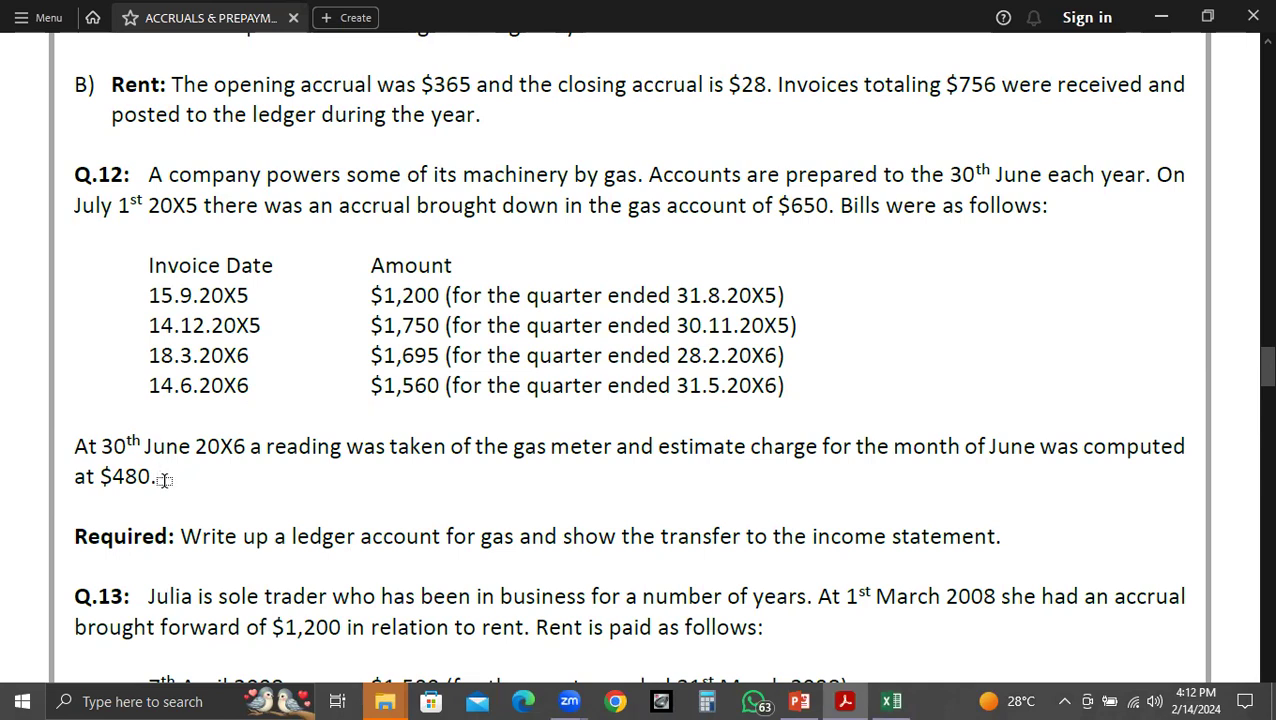
pyautogui.hotkey('alt', 'Tab')
pyautogui.write('C/D')
pyautogui.press('Tab')
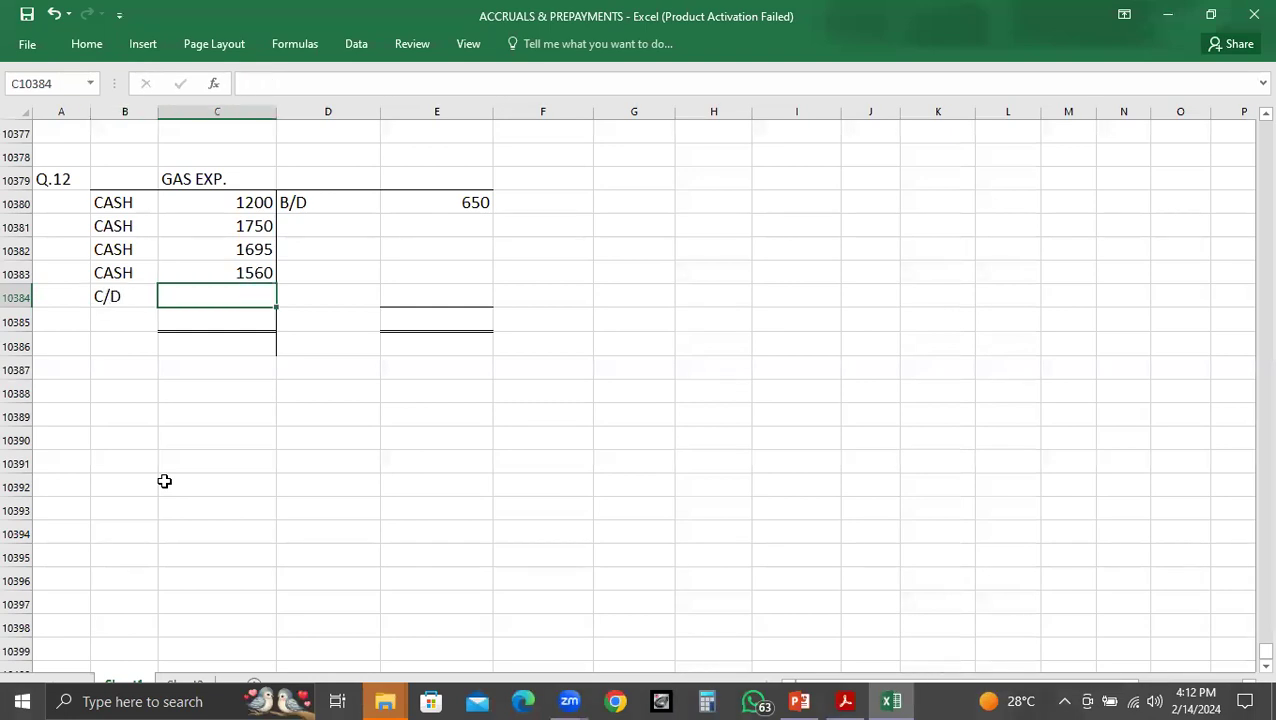
pyautogui.hotkey('alt', 'Tab')
pyautogui.hotkey('alt', 'Tab')
pyautogui.write('480')
pyautogui.press('Return')
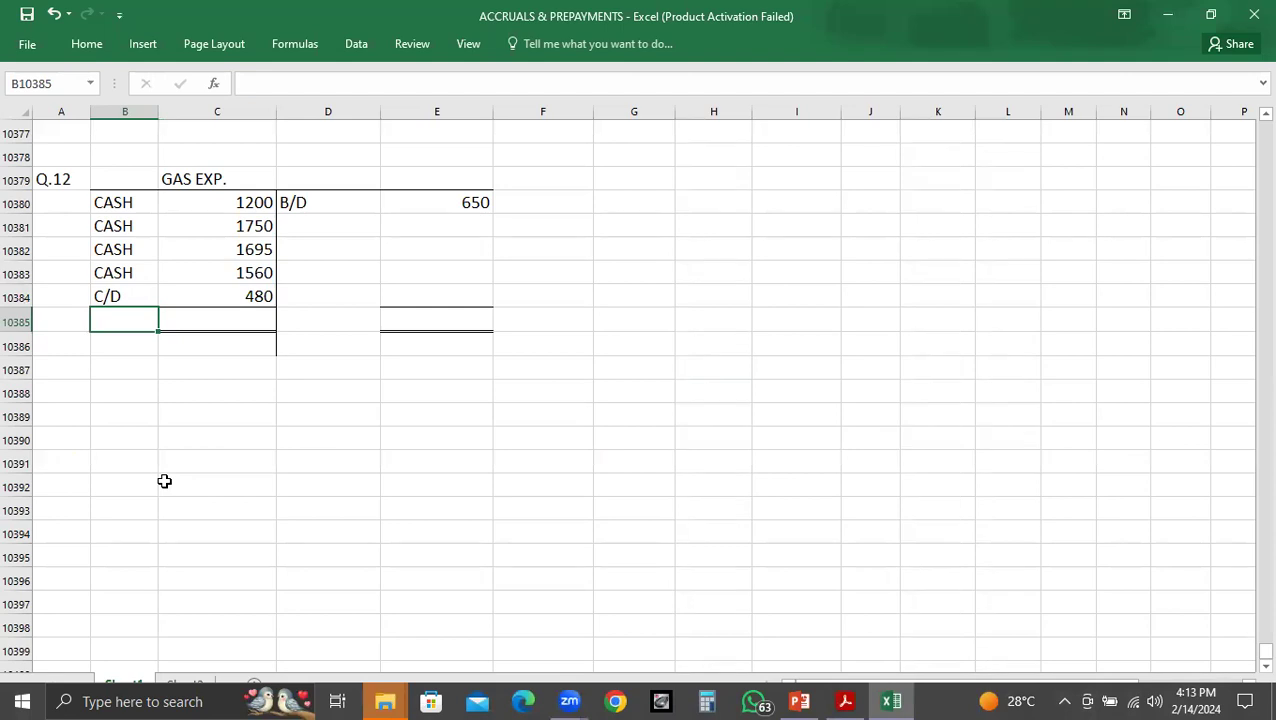
# Step: Select all the debit-side amounts of the gas account, C10380 to C10384
pyautogui.press('Down')
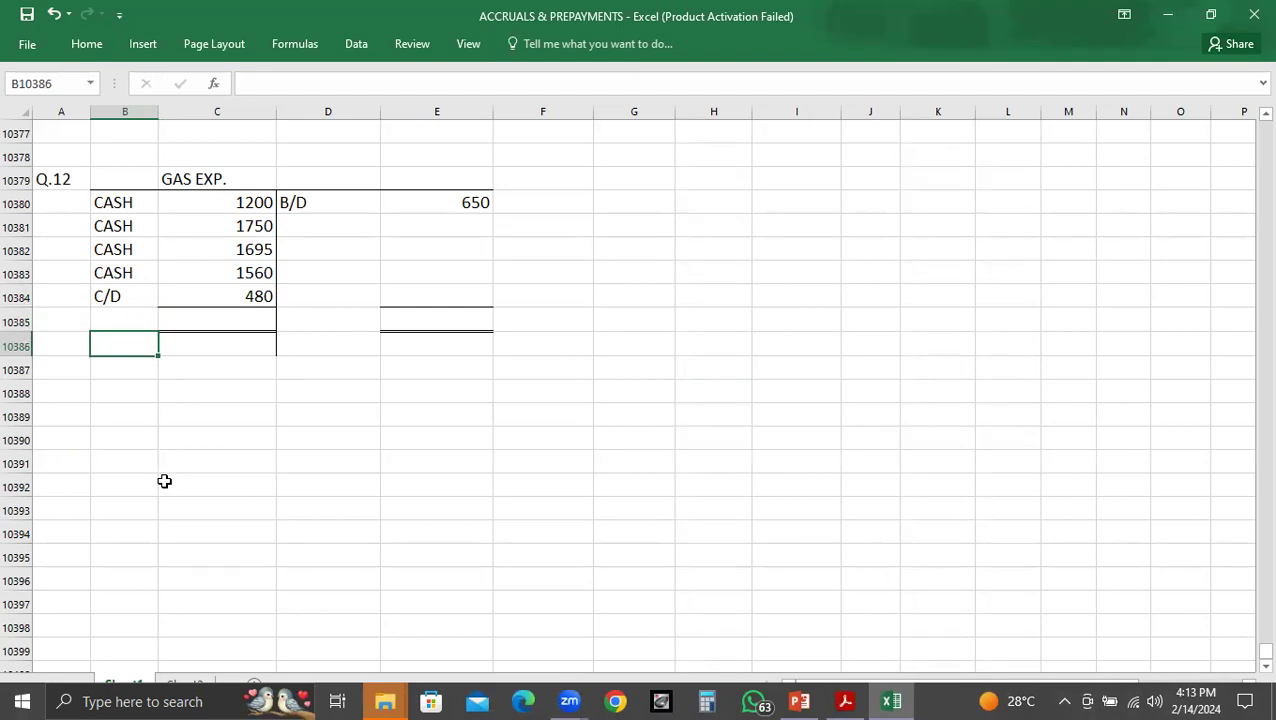
pyautogui.press('Right')
pyautogui.press('Up')
pyautogui.press('Up')
pyautogui.press('Up')
pyautogui.press('Up')
pyautogui.press('Up')
pyautogui.press('Up')
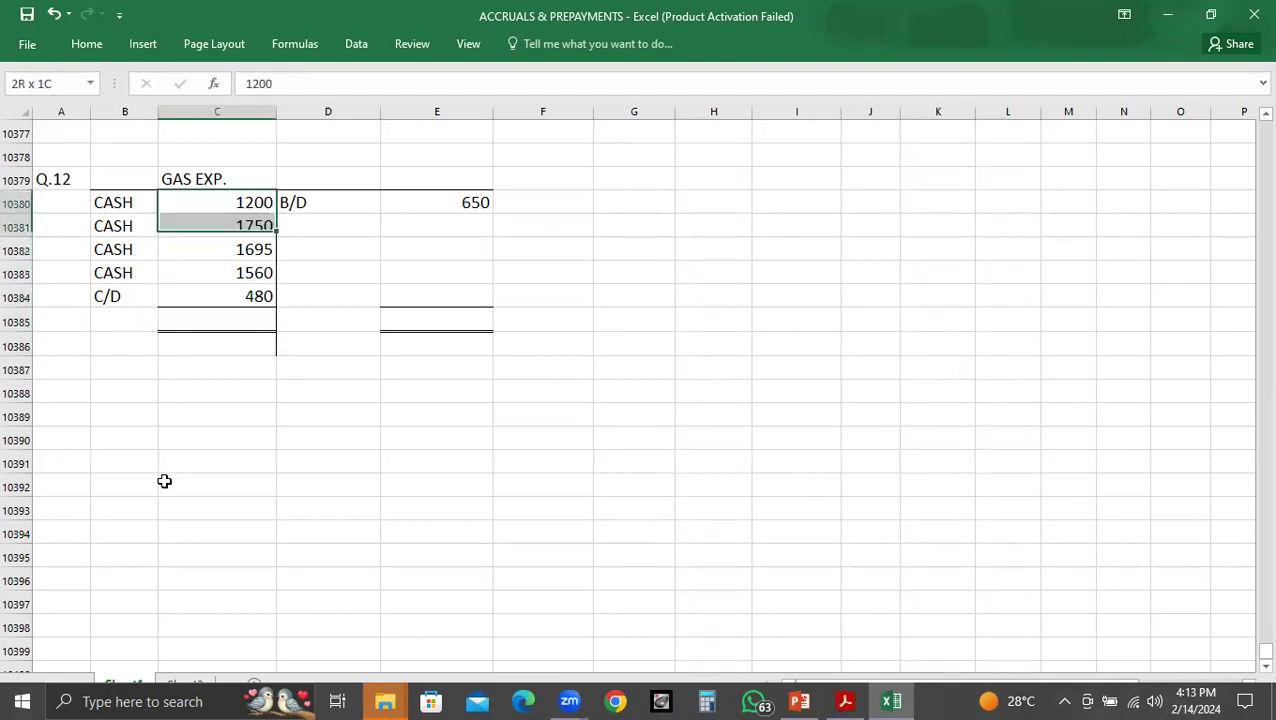
pyautogui.hotkey('shift', 'Down')
pyautogui.hotkey('shift', 'Down')
pyautogui.hotkey('shift', 'Down')
pyautogui.hotkey('shift', 'Down')
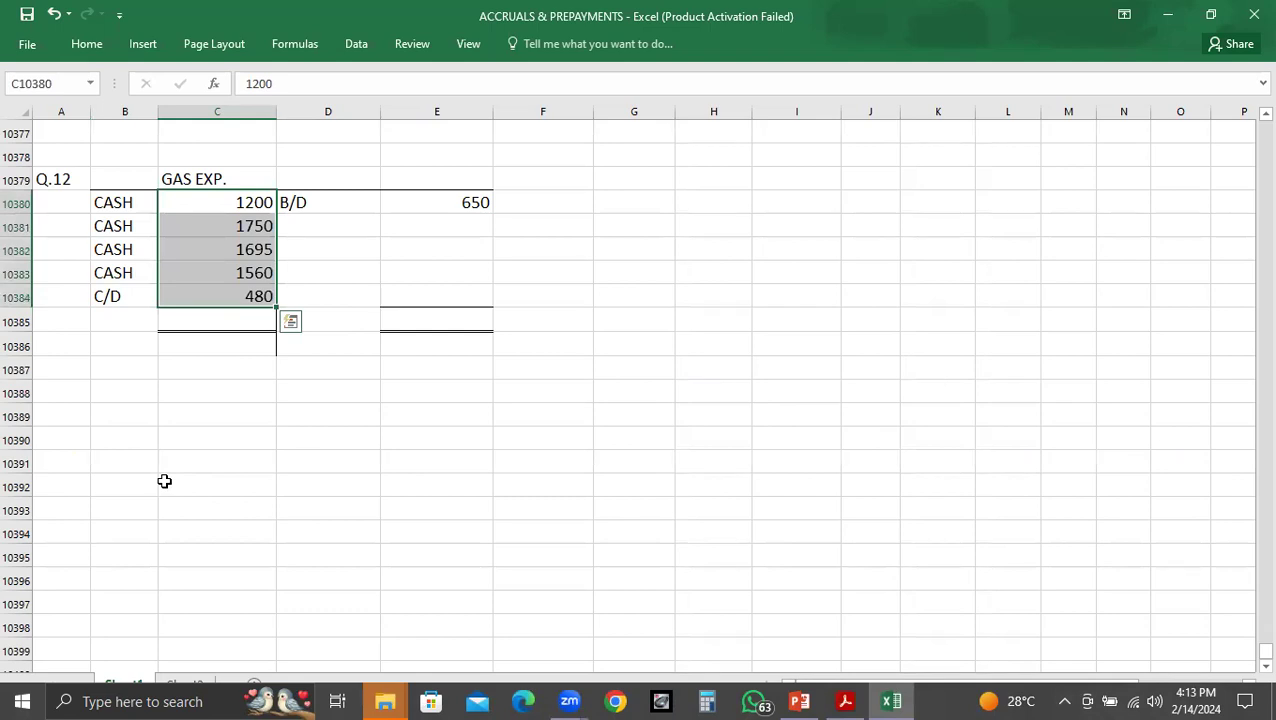
pyautogui.click(385, 701)
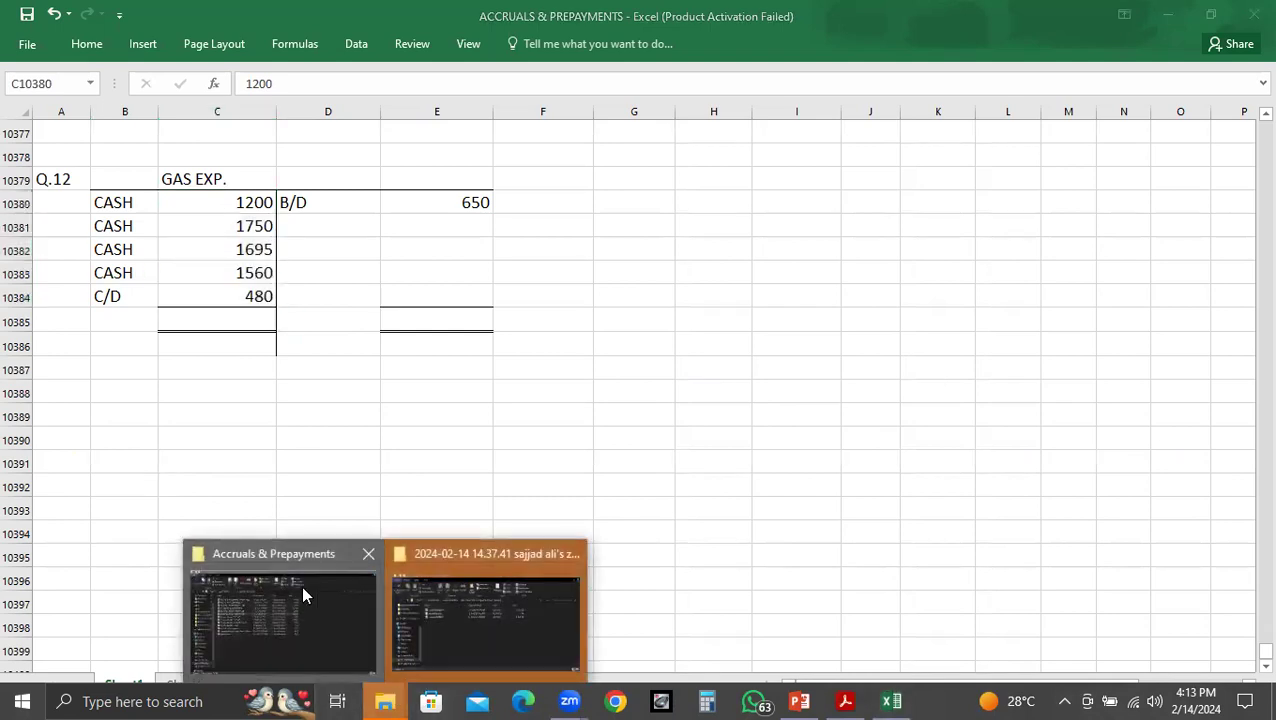
pyautogui.press('Escape')
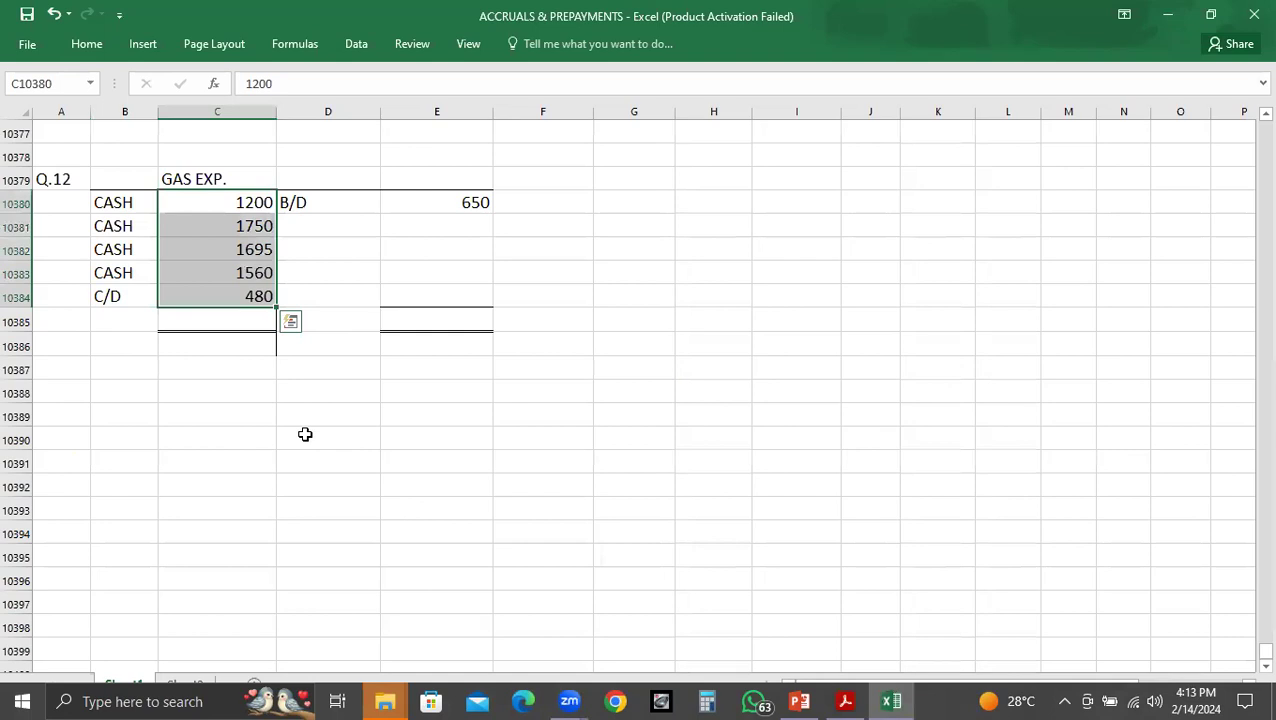
pyautogui.hotkey('alt', 'Tab')
pyautogui.hotkey('alt', 'Tab')
pyautogui.hotkey('alt', 'Tab')
pyautogui.hotkey('alt', 'Tab')
pyautogui.hotkey('alt', 'Tab')
pyautogui.hotkey('alt', 'Tab')
pyautogui.hotkey('alt', 'Tab')
pyautogui.hotkey('alt', 'Tab')
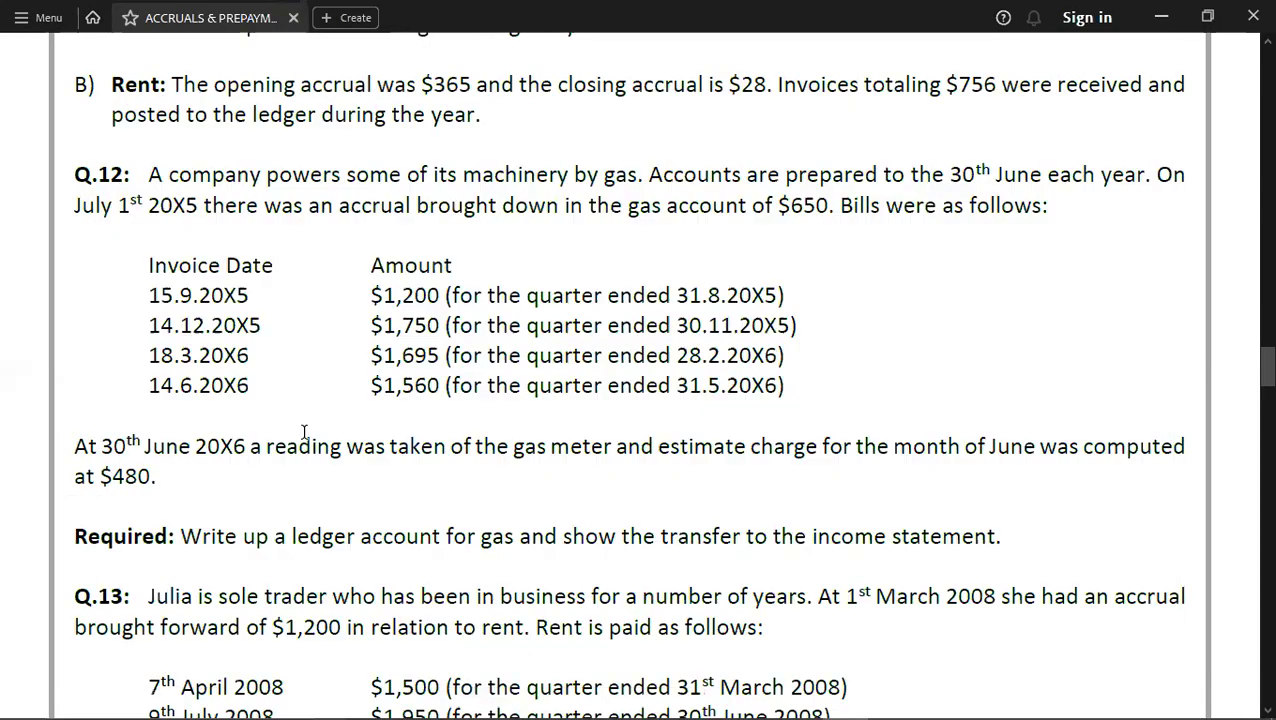
pyautogui.hotkey('alt', 'Tab')
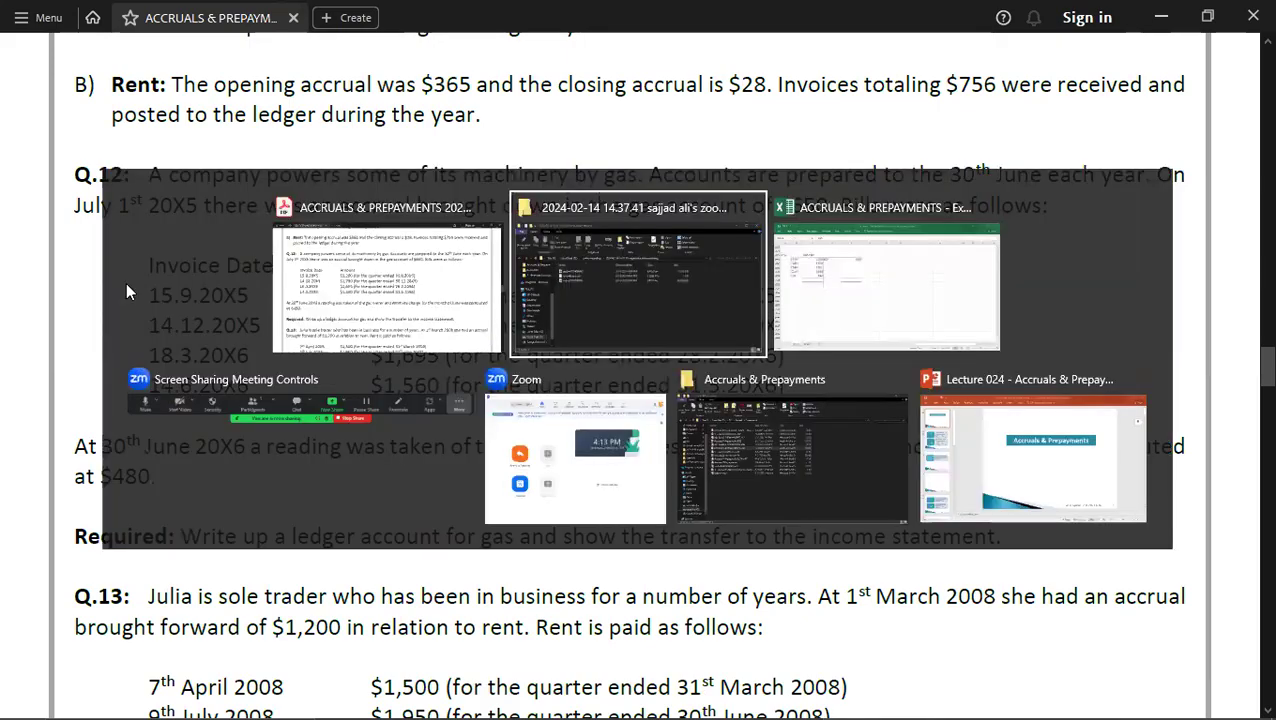
# Step: Return to the gas account in Excel and enter 6685 as the total on both sides, in C10385 and E10385
pyautogui.hotkey('alt', 'Tab')
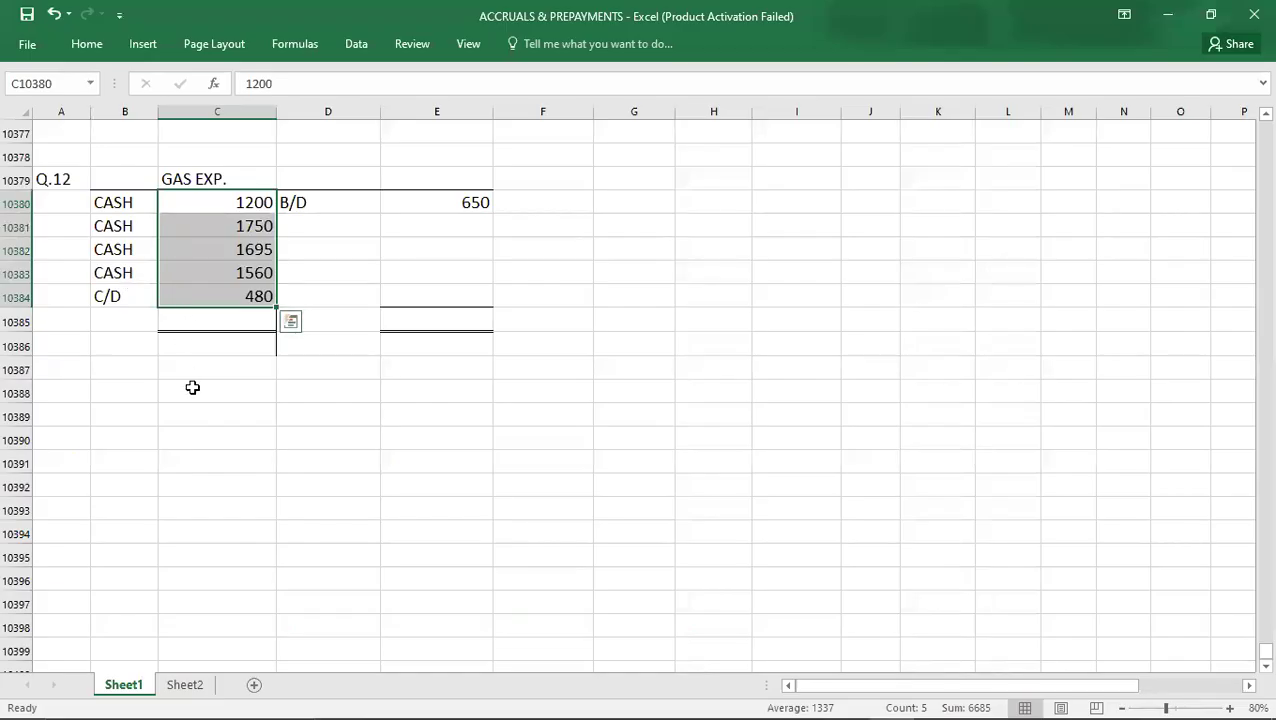
pyautogui.press('Down')
pyautogui.press('Down')
pyautogui.press('Down')
pyautogui.press('Down')
pyautogui.press('Down')
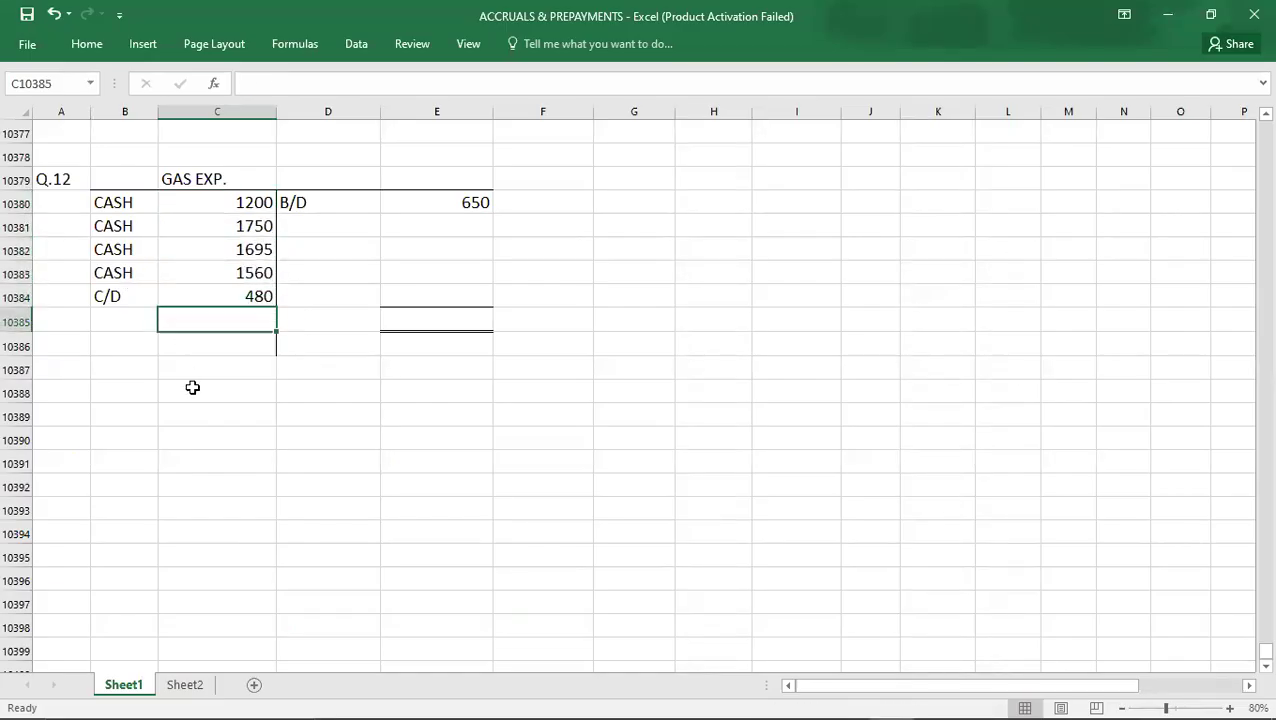
pyautogui.write('6685')
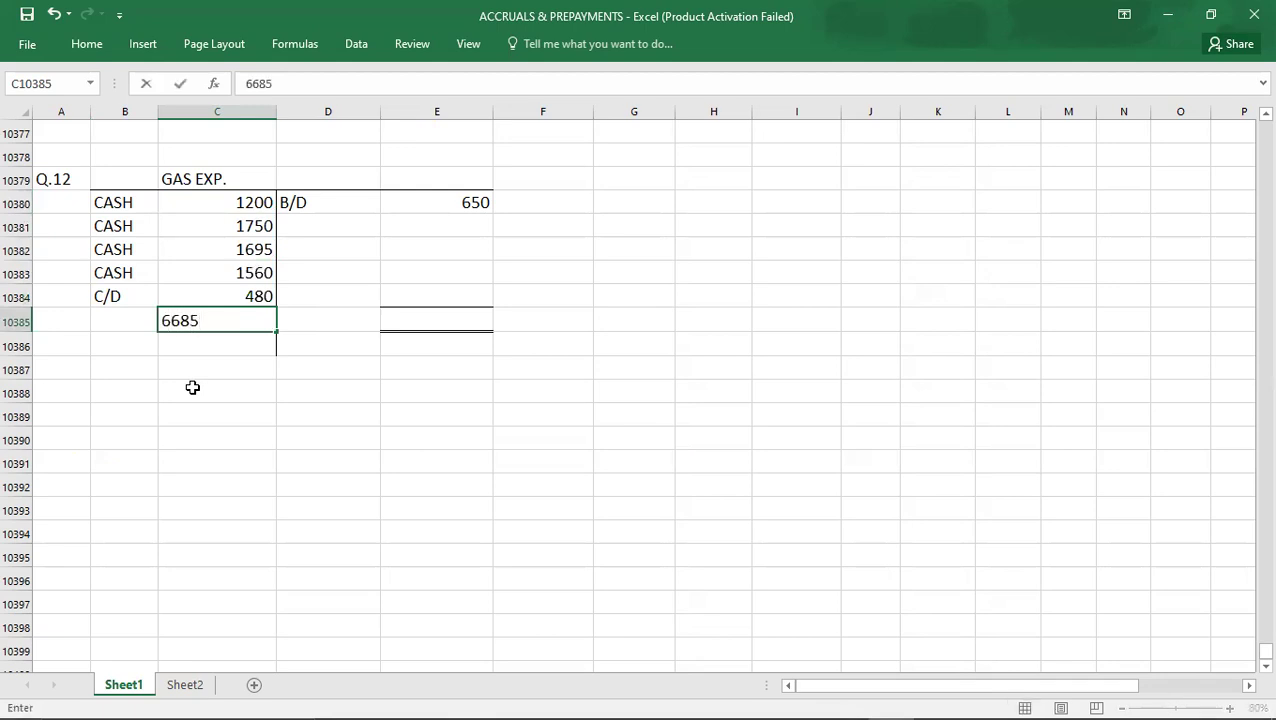
pyautogui.press('Tab')
pyautogui.press('Tab')
pyautogui.write('6685')
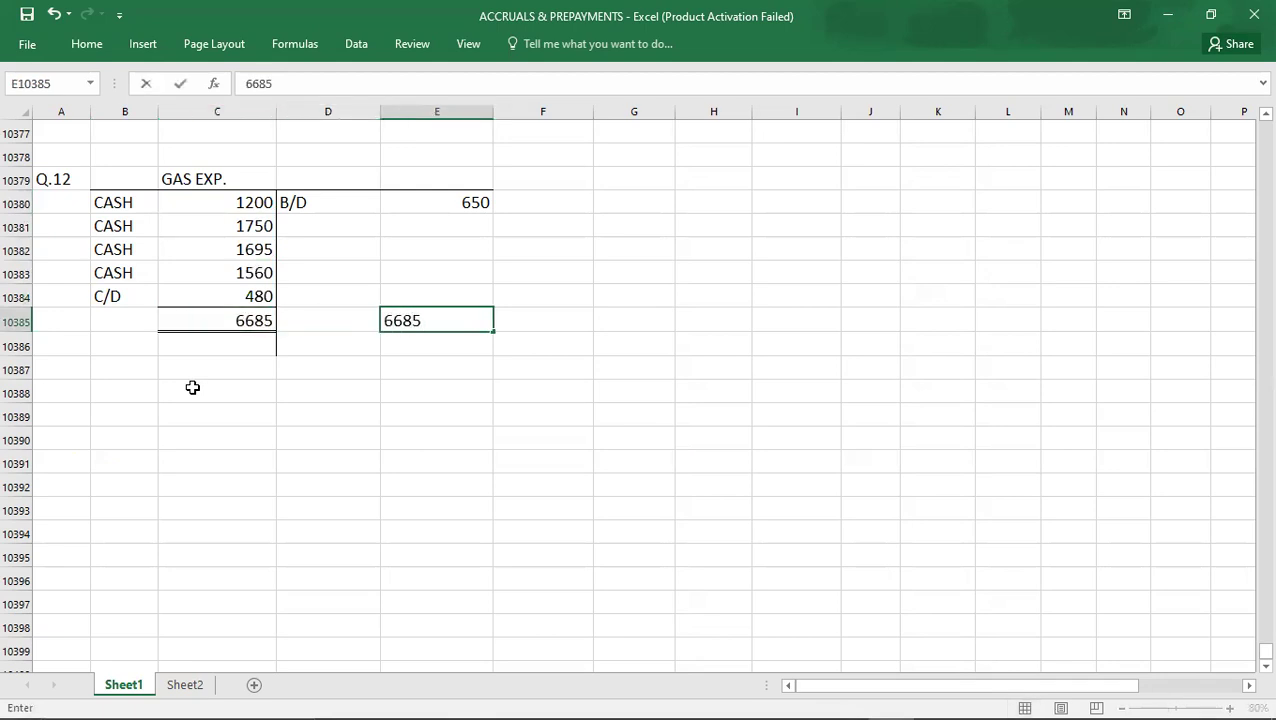
# Step: Enter the income statement transfer on the credit side above the total as P&L with amount 6035
pyautogui.press('Up')
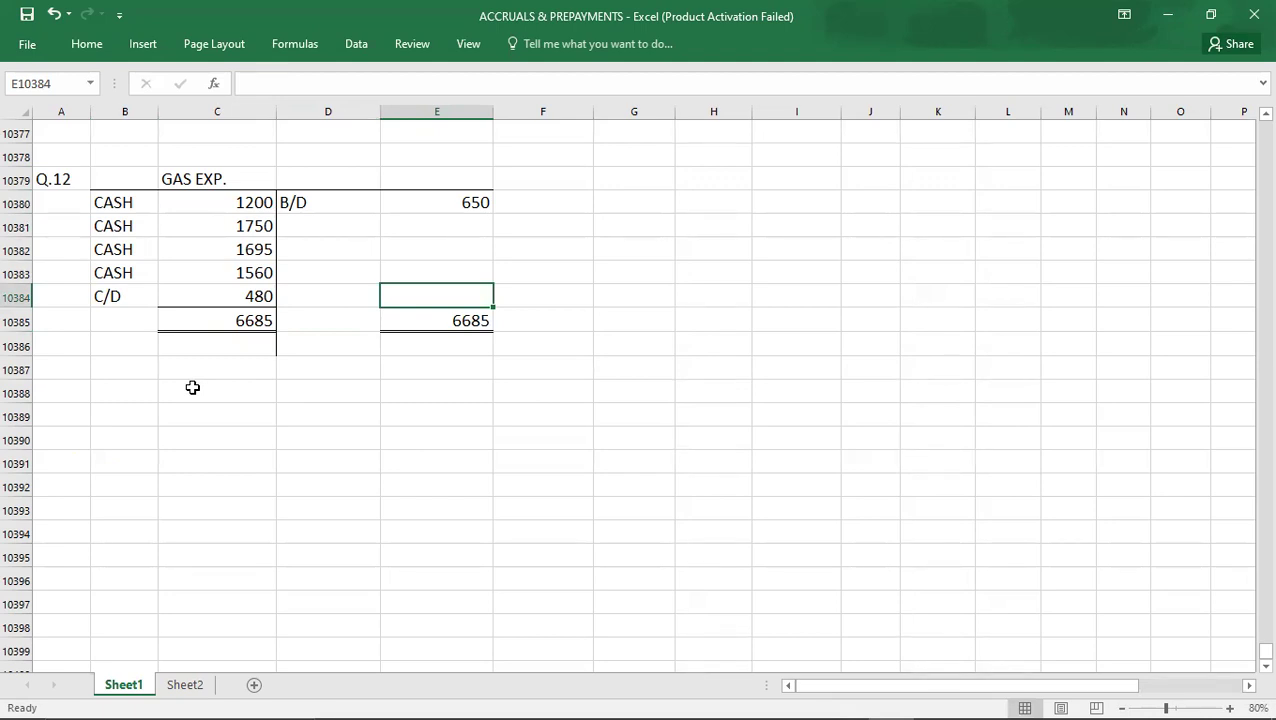
pyautogui.write('6035')
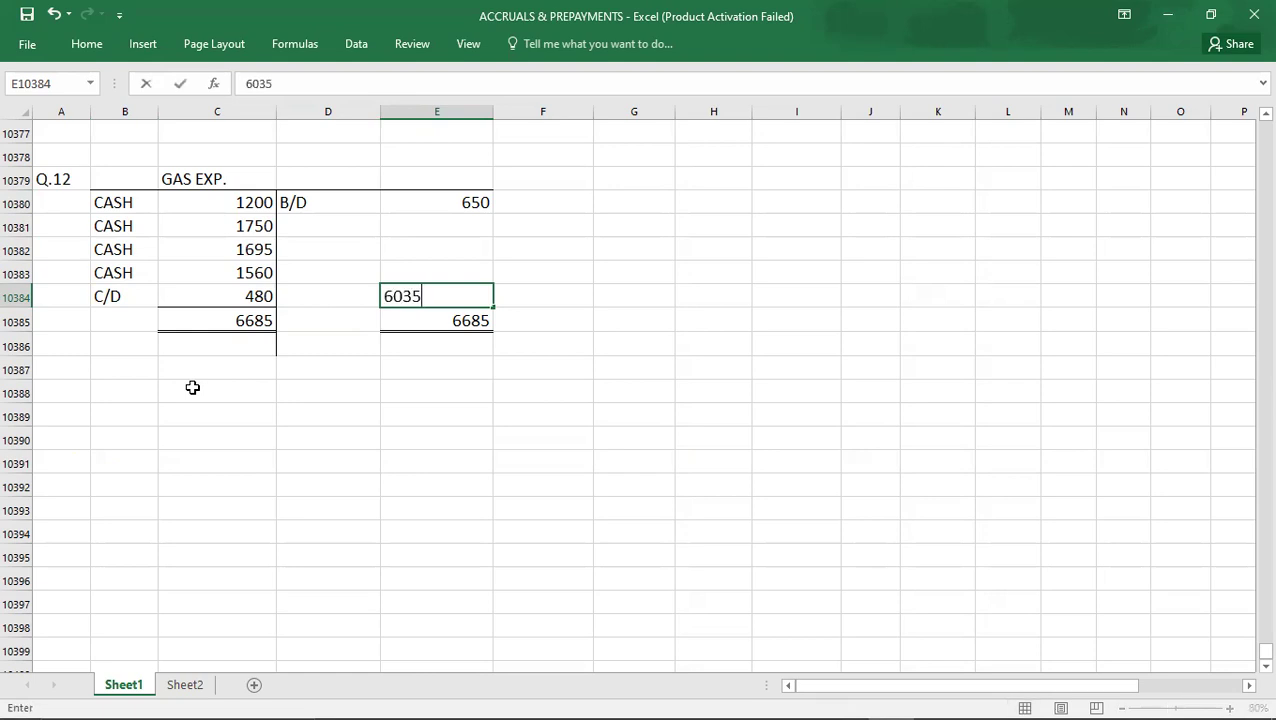
pyautogui.press('Left')
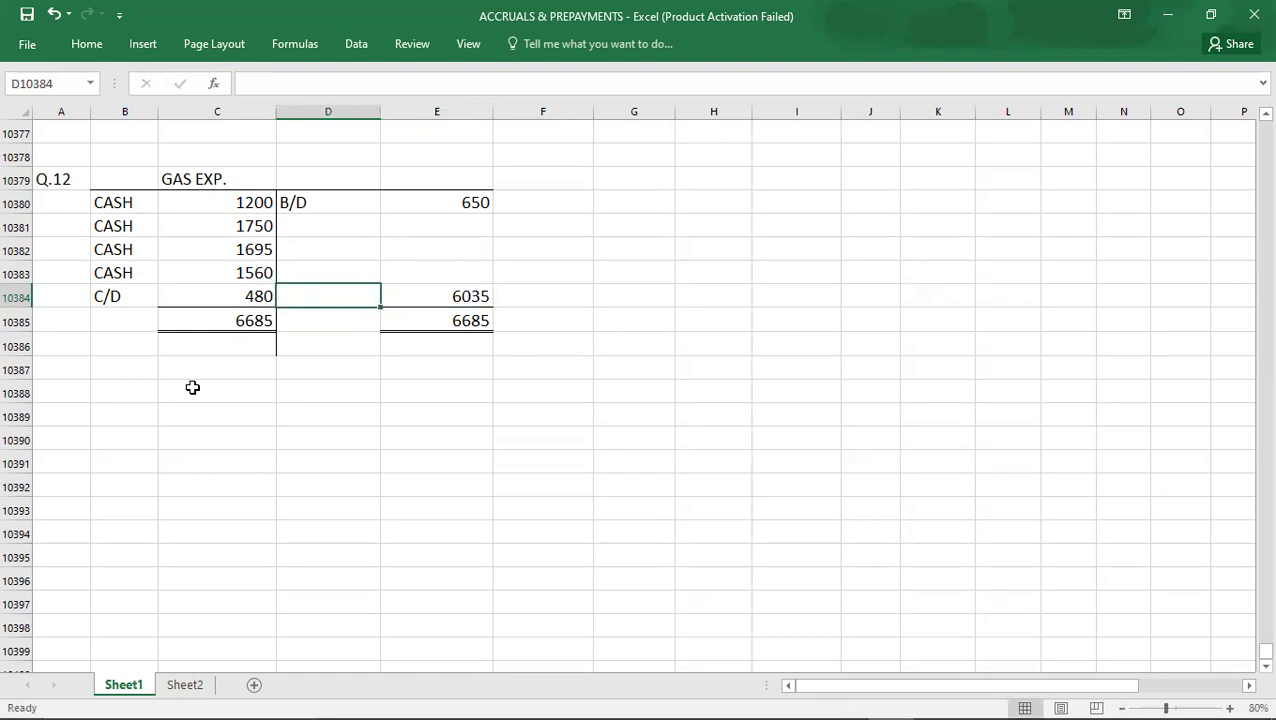
pyautogui.write('P&L')
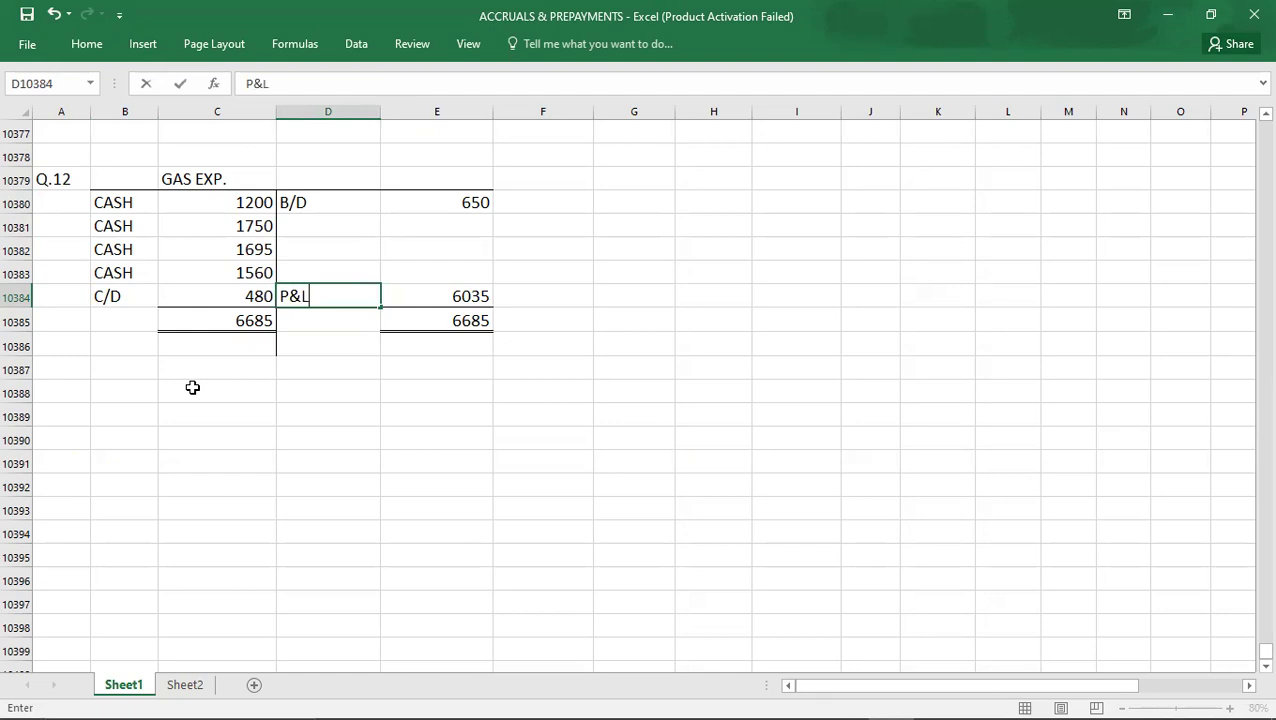
pyautogui.press('Return')
# Step: Bring down the closing gas accrual on the credit side below the totals as B/D with amount 480
pyautogui.press('Return')
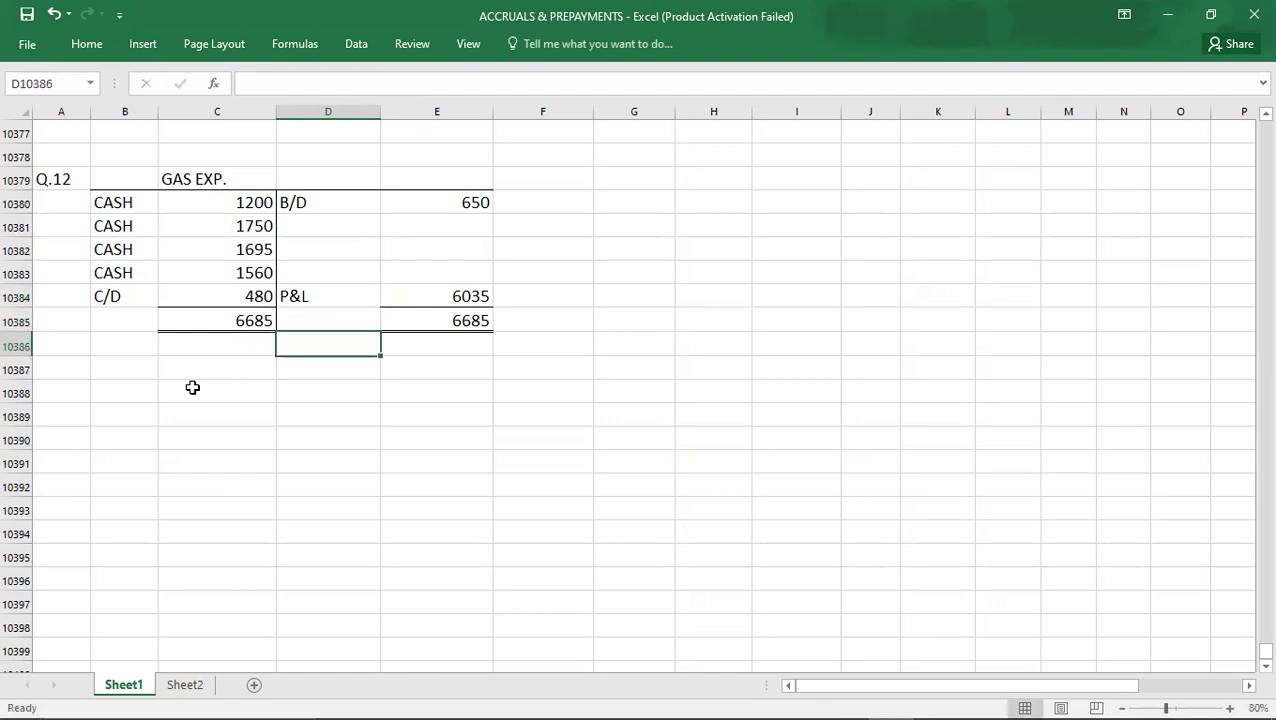
pyautogui.write('B/D')
pyautogui.press('Right')
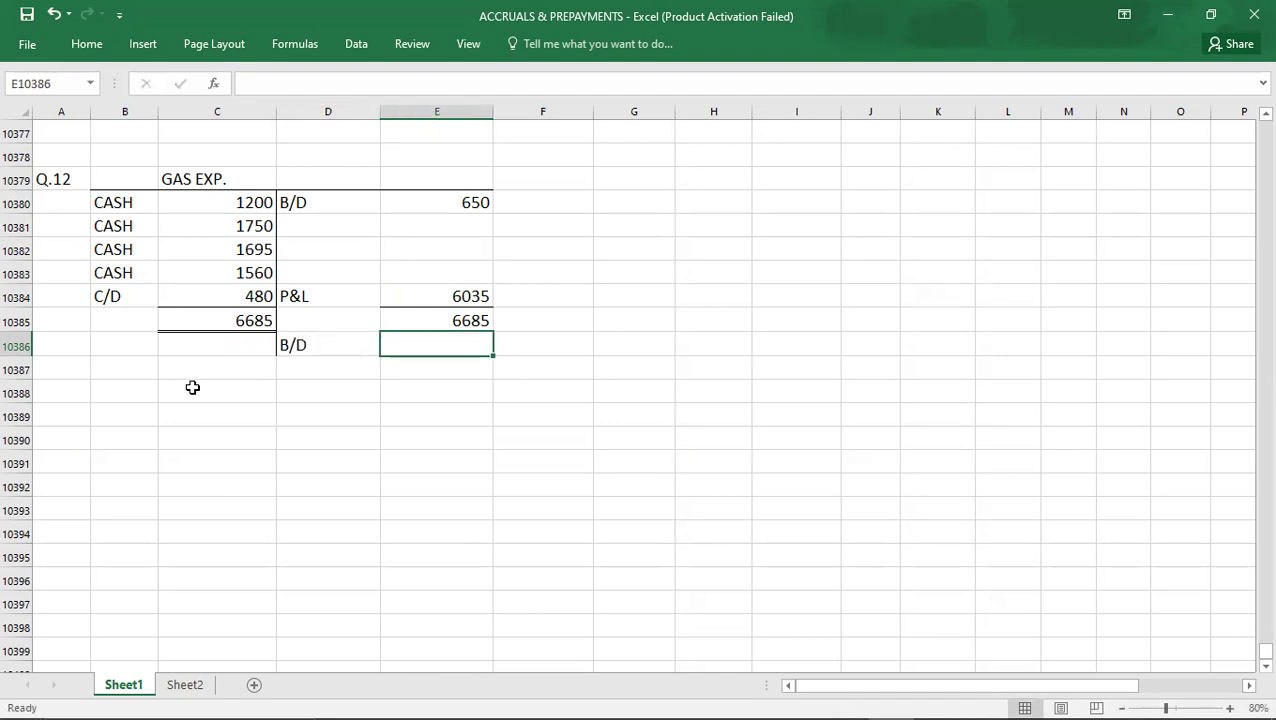
pyautogui.write('480')
pyautogui.press('Return')
pyautogui.press('Left')
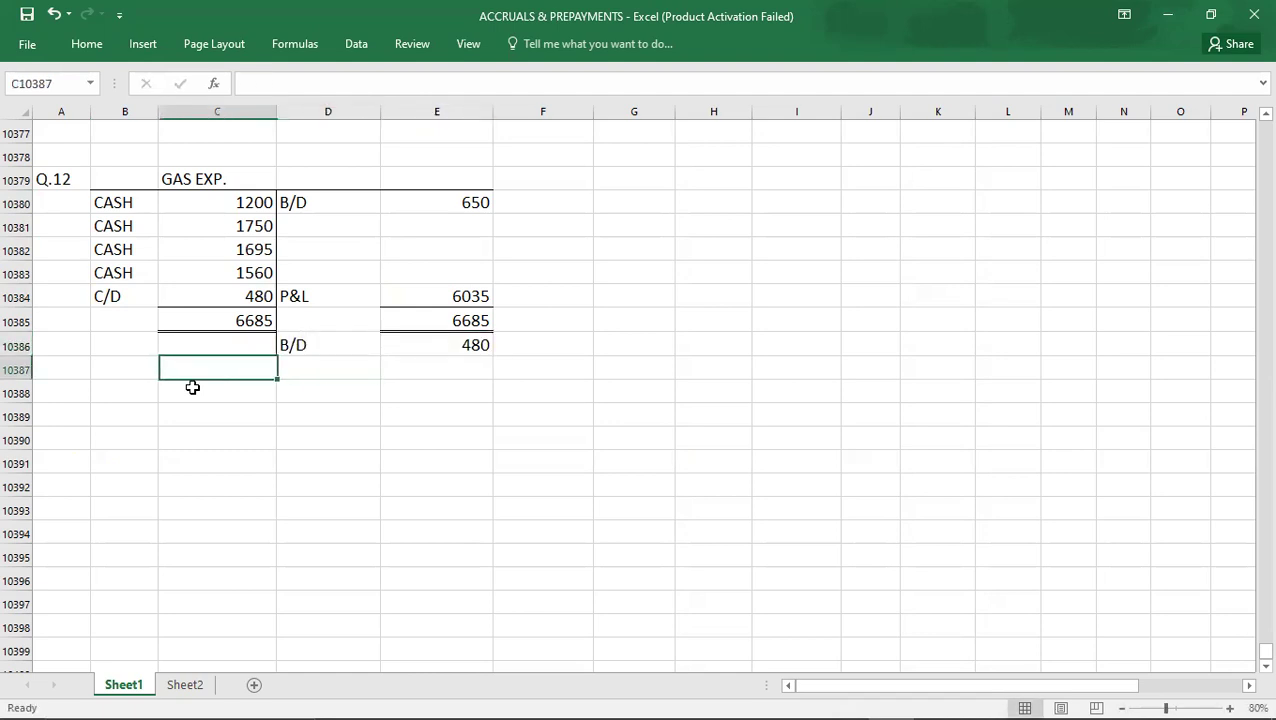
pyautogui.press('Left')
pyautogui.press('Left')
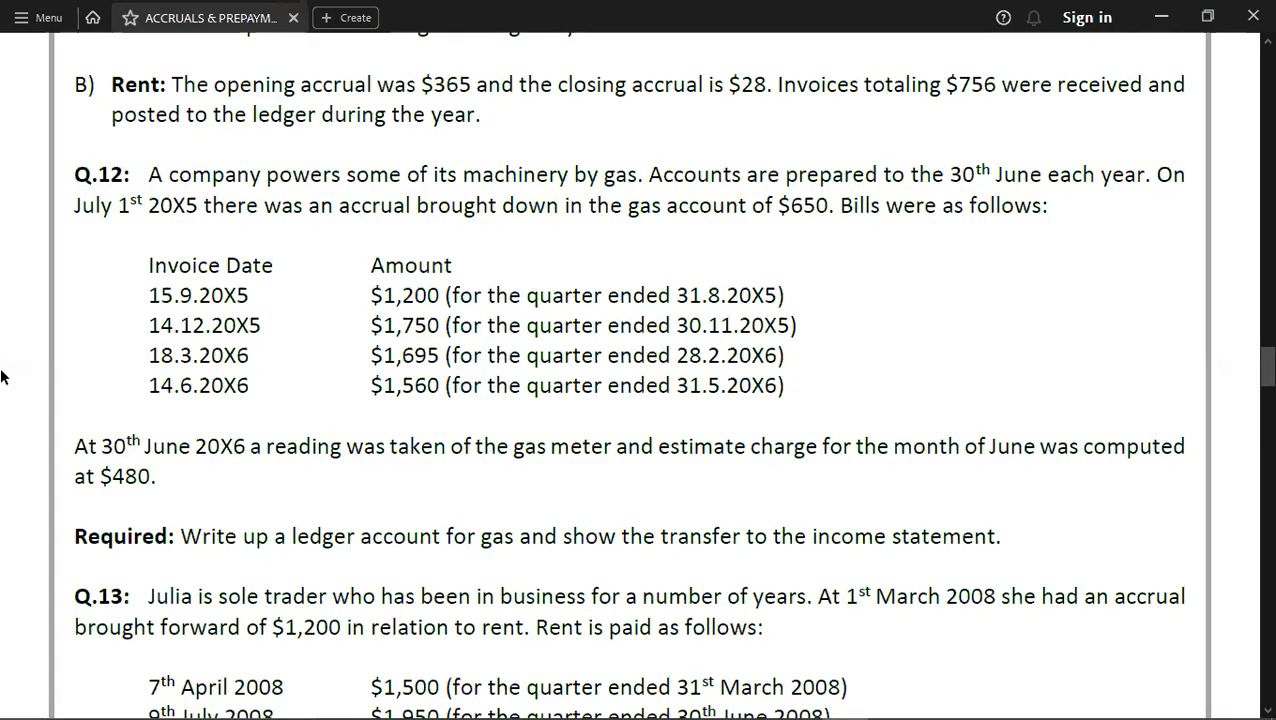
# Step: Read Q.13 in the PDF and title its empty ledger account in Excel RENT EXP. in cell D10389
pyautogui.scroll(-1, 3, 333)
pyautogui.scroll(-5, 3, 333)
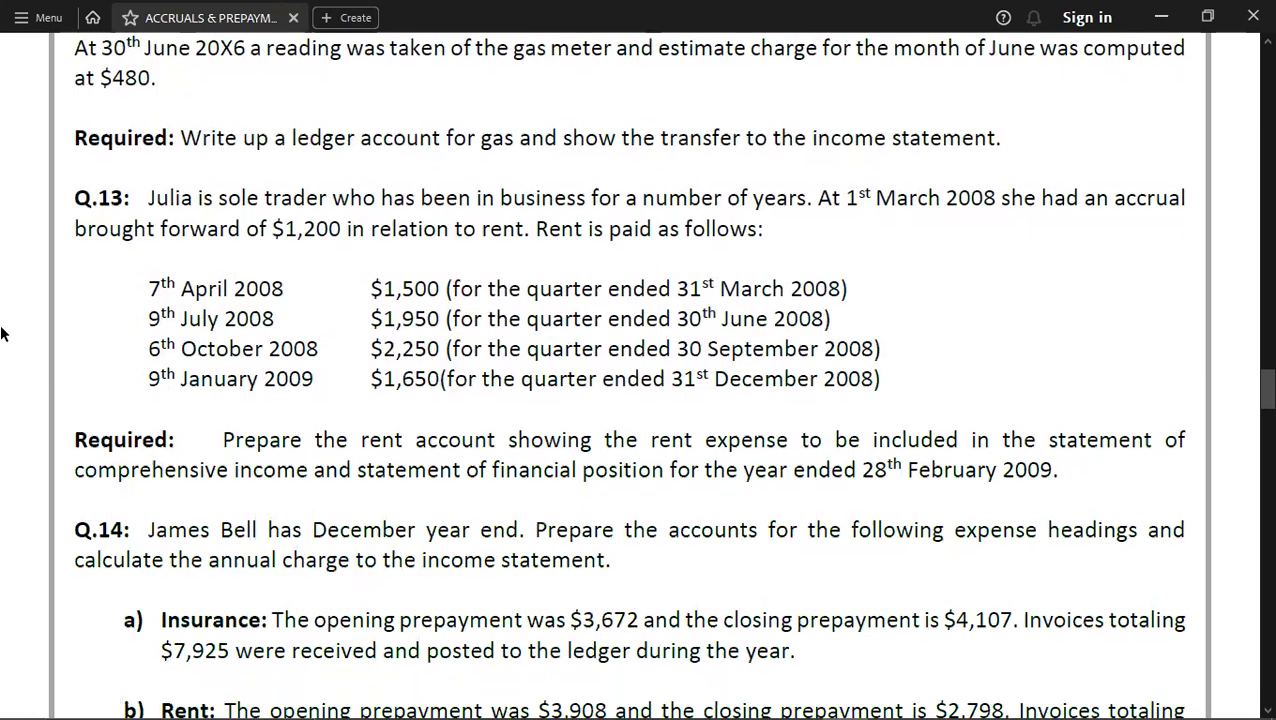
pyautogui.scroll(-1, 3, 333)
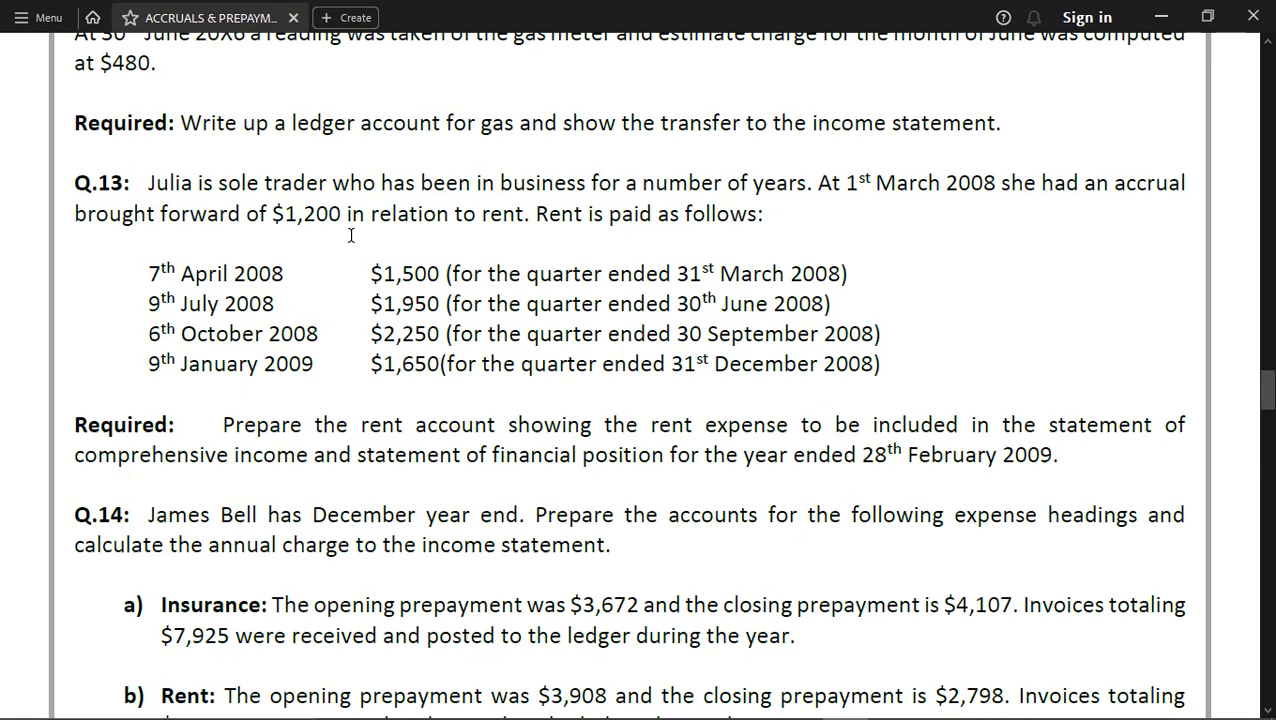
pyautogui.hotkey('alt', 'Tab')
pyautogui.hotkey('alt', 'Tab')
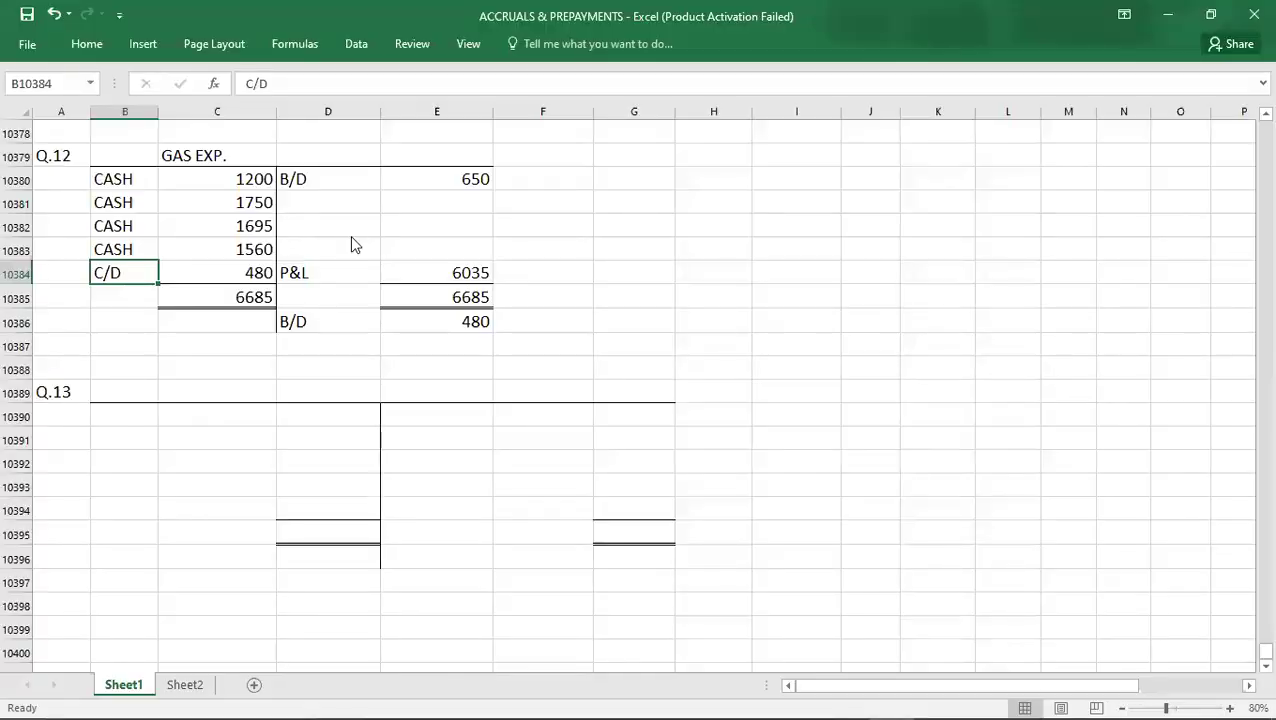
pyautogui.hotkey('alt', 'Tab')
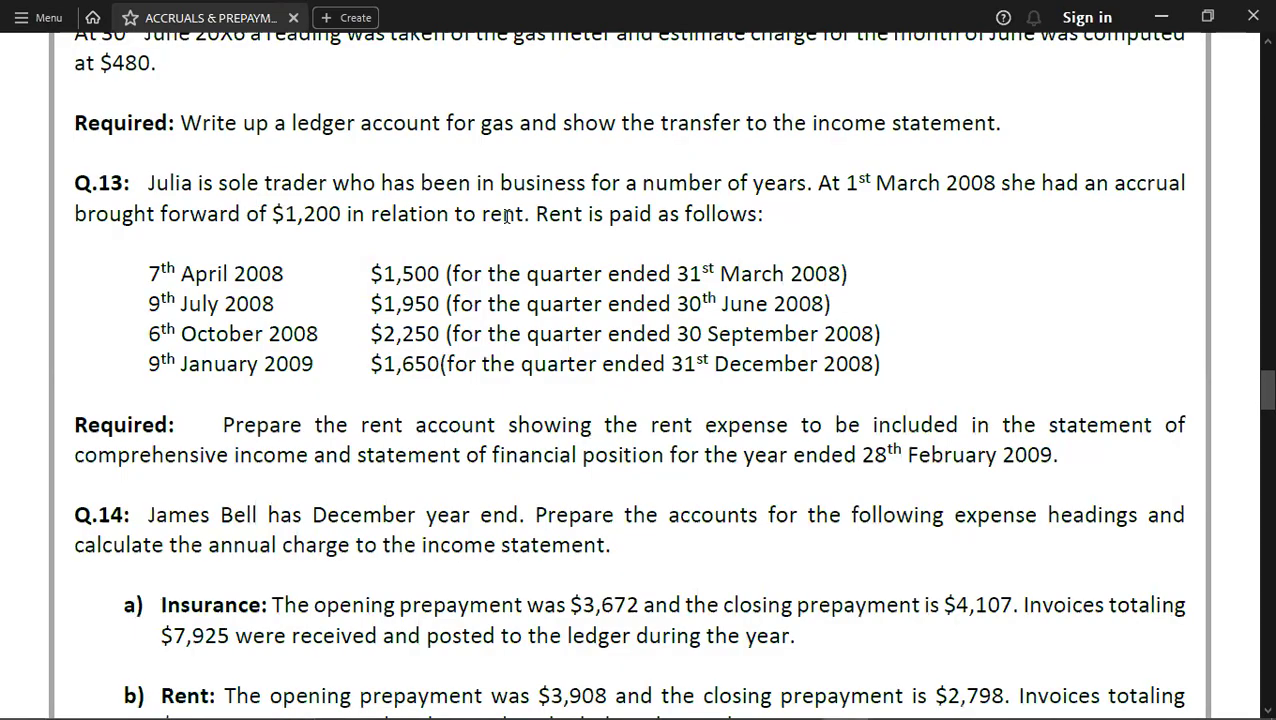
pyautogui.hotkey('alt', 'Tab')
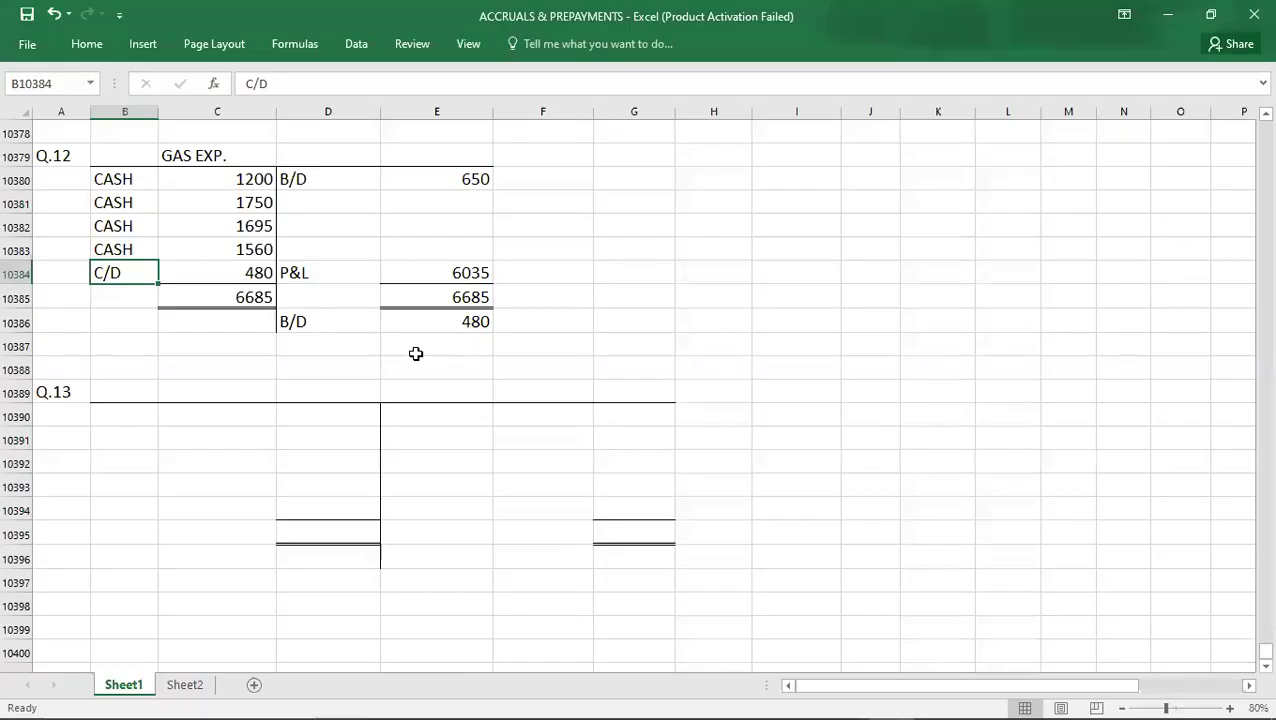
pyautogui.click(318, 392)
pyautogui.write('RENT EXP.')
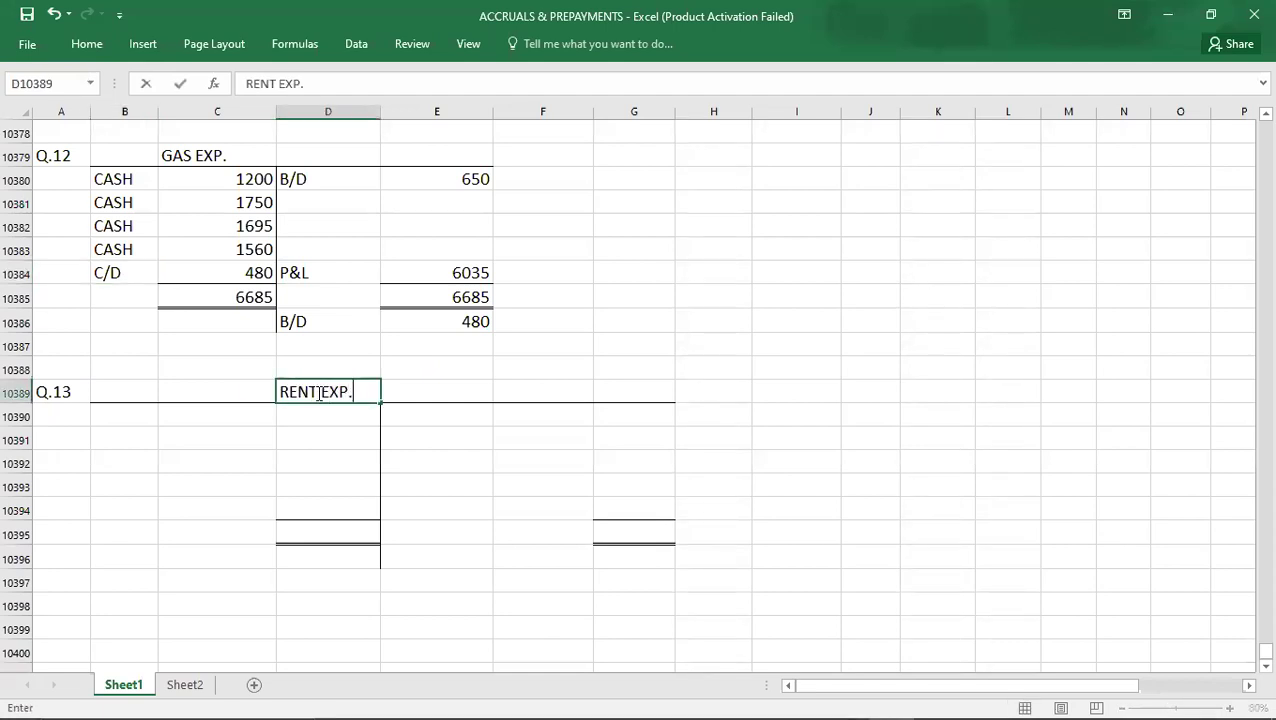
pyautogui.press('Return')
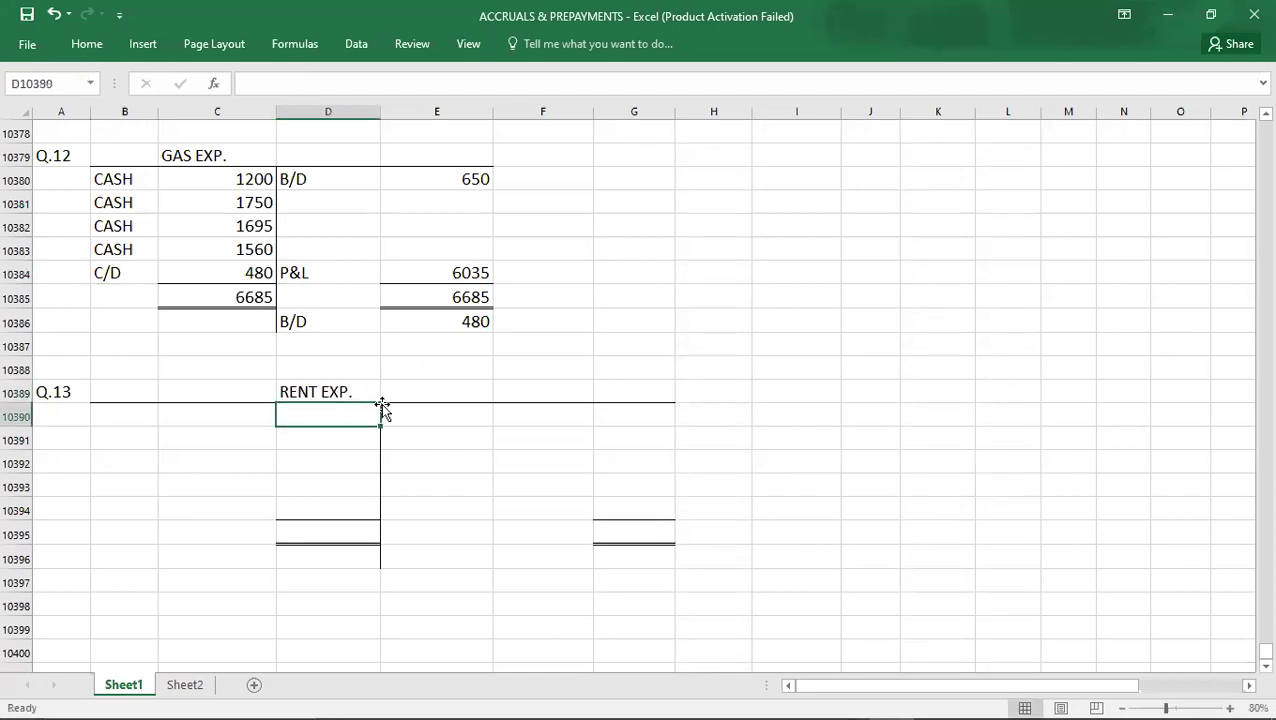
# Step: Record the opening rent accrual from the PDF on the first credit-side row as 1-Mar, B/D, with amount 1200
pyautogui.click(472, 425)
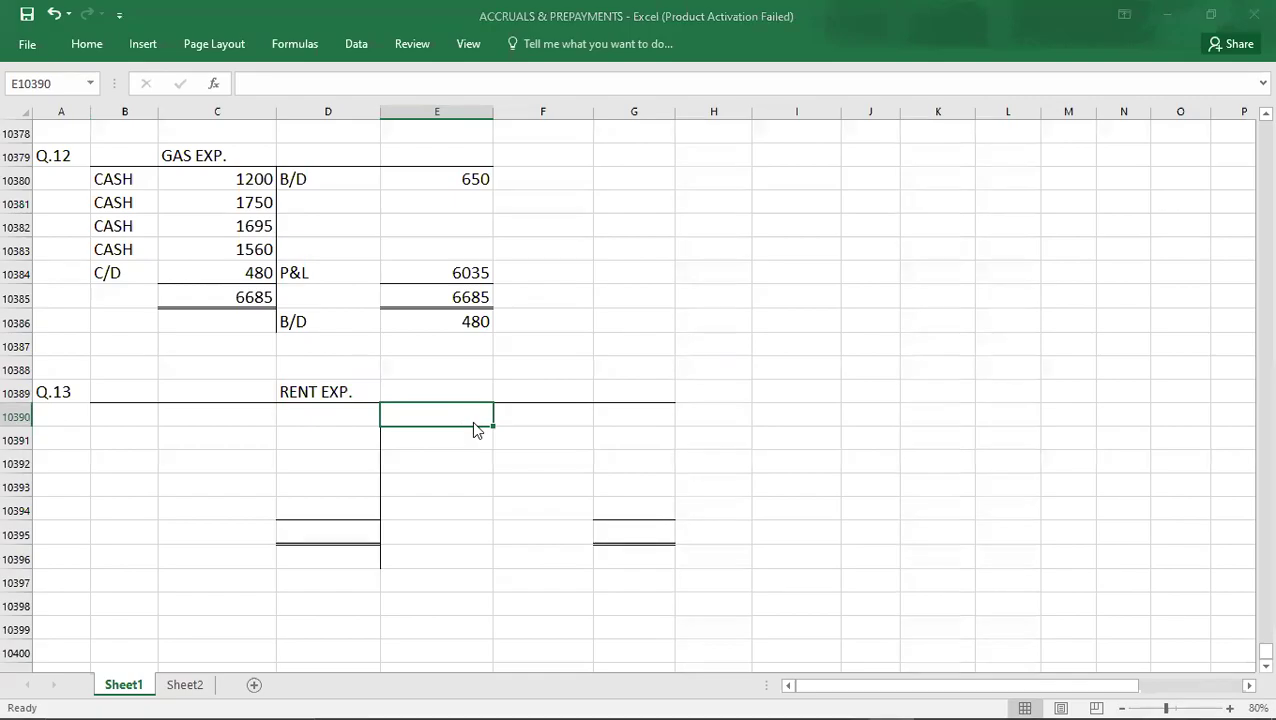
pyautogui.hotkey('alt', 'Tab')
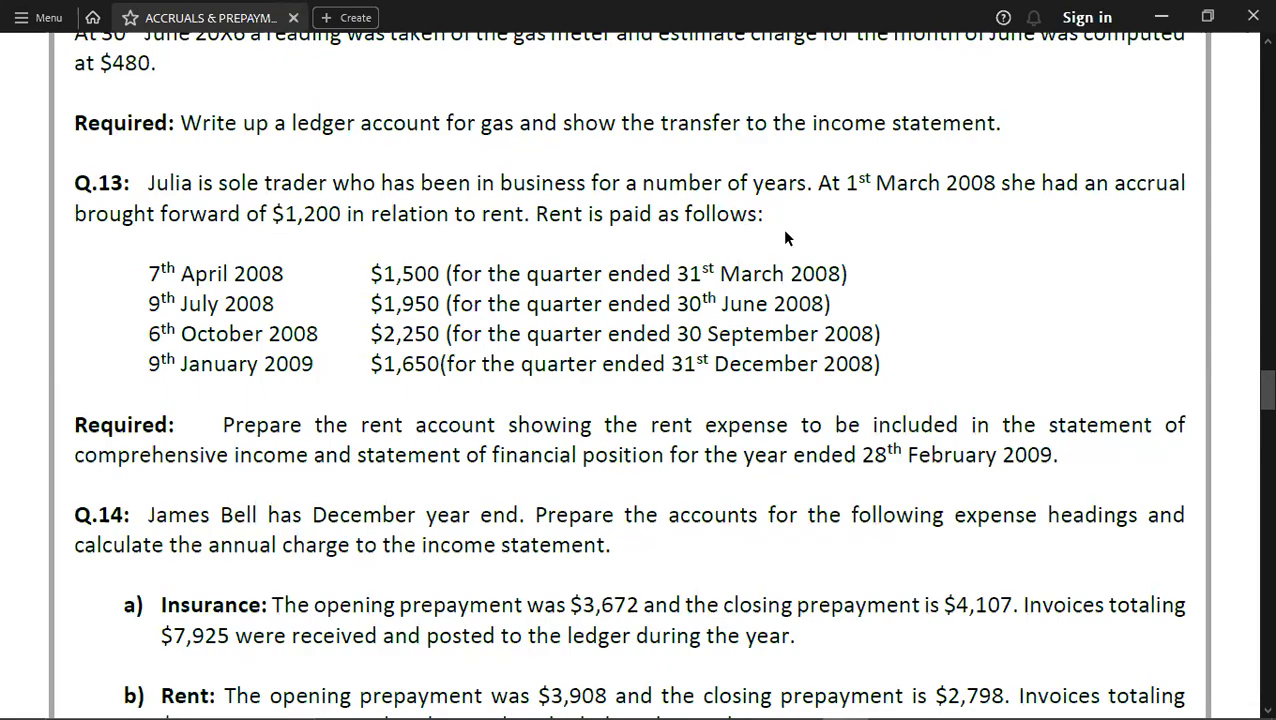
pyautogui.hotkey('alt', 'Tab')
pyautogui.write('3')
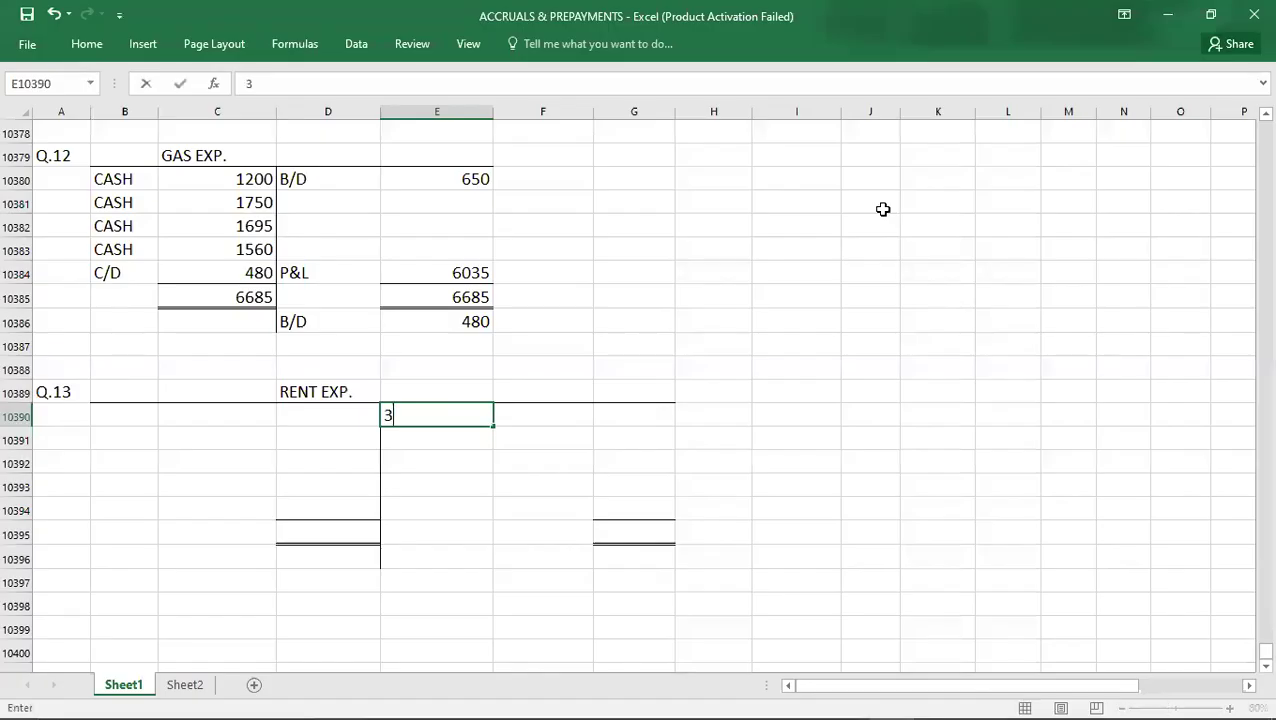
pyautogui.write('/1')
pyautogui.press('Tab')
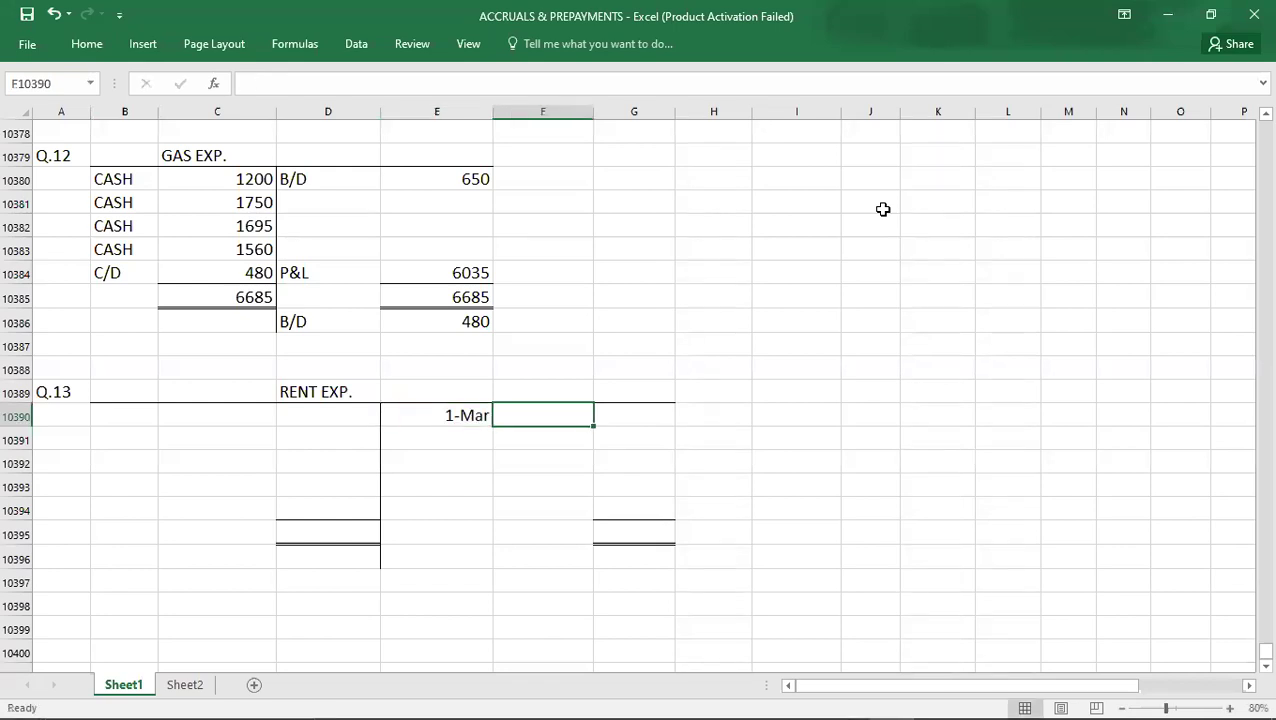
pyautogui.write('B/D')
pyautogui.press('Tab')
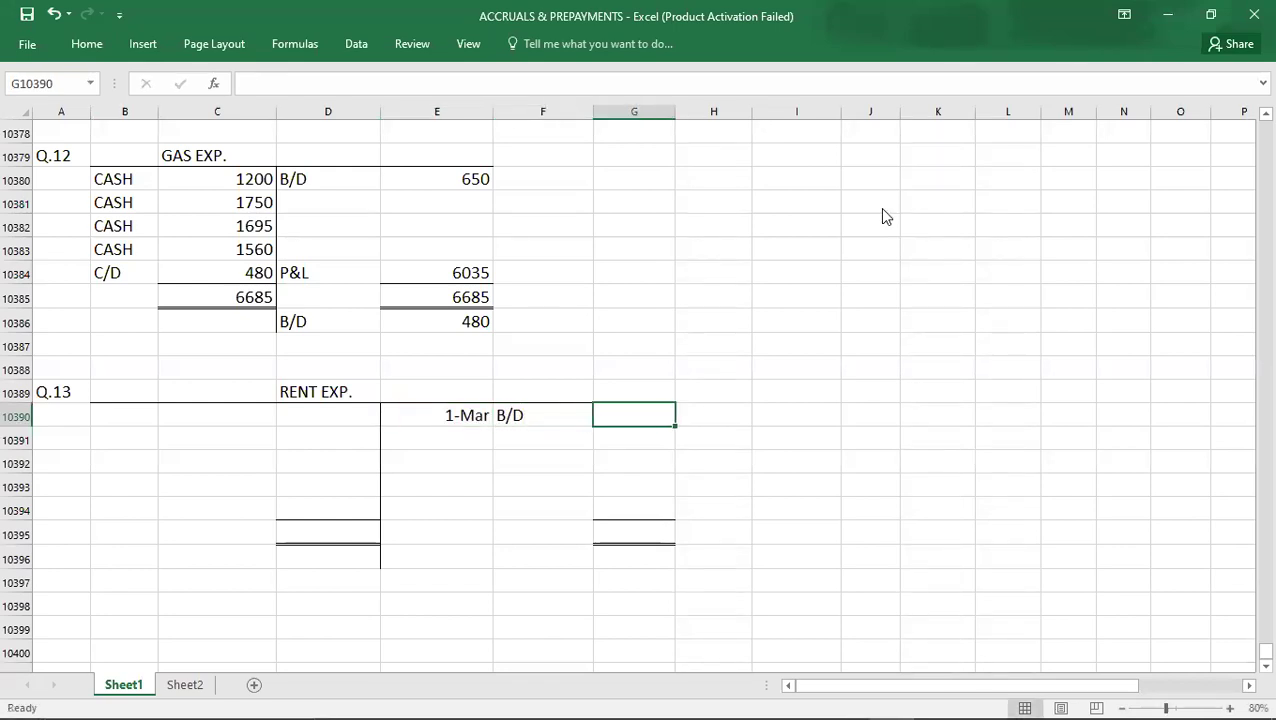
pyautogui.hotkey('alt', 'Tab')
pyautogui.hotkey('alt', 'Tab')
pyautogui.write('1200')
pyautogui.press('Return')
# Step: Record the first rent payment from the PDF on the first debit-side row as 7-Apr, CASH, with amount 1500
pyautogui.press('Down')
pyautogui.press('Down')
pyautogui.press('Down')
pyautogui.press('Down')
pyautogui.press('Down')
pyautogui.press('Down')
pyautogui.press('Down')
pyautogui.press('Down')
pyautogui.press('Down')
pyautogui.press('Down')
pyautogui.press('Down')
pyautogui.press('Down')
pyautogui.press('Down')
pyautogui.press('Down')
pyautogui.press('Down')
pyautogui.press('Down')
pyautogui.press('Down')
pyautogui.press('Down')
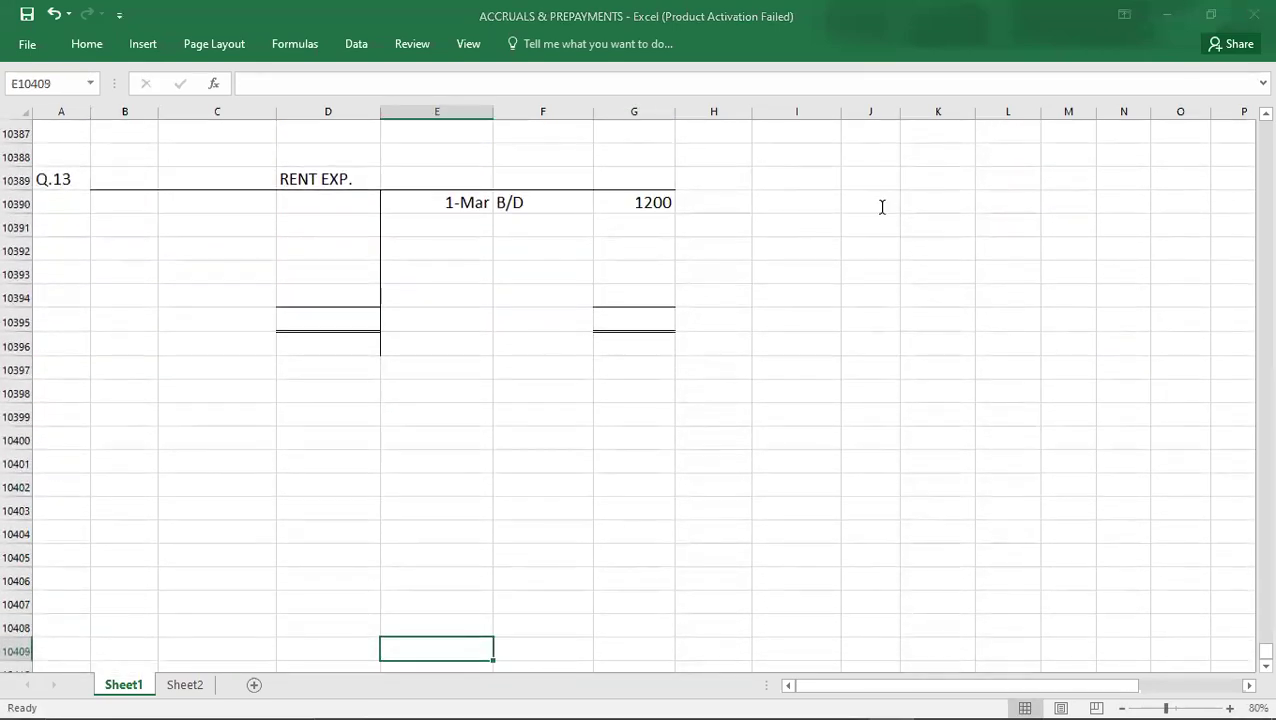
pyautogui.hotkey('alt', 'Tab')
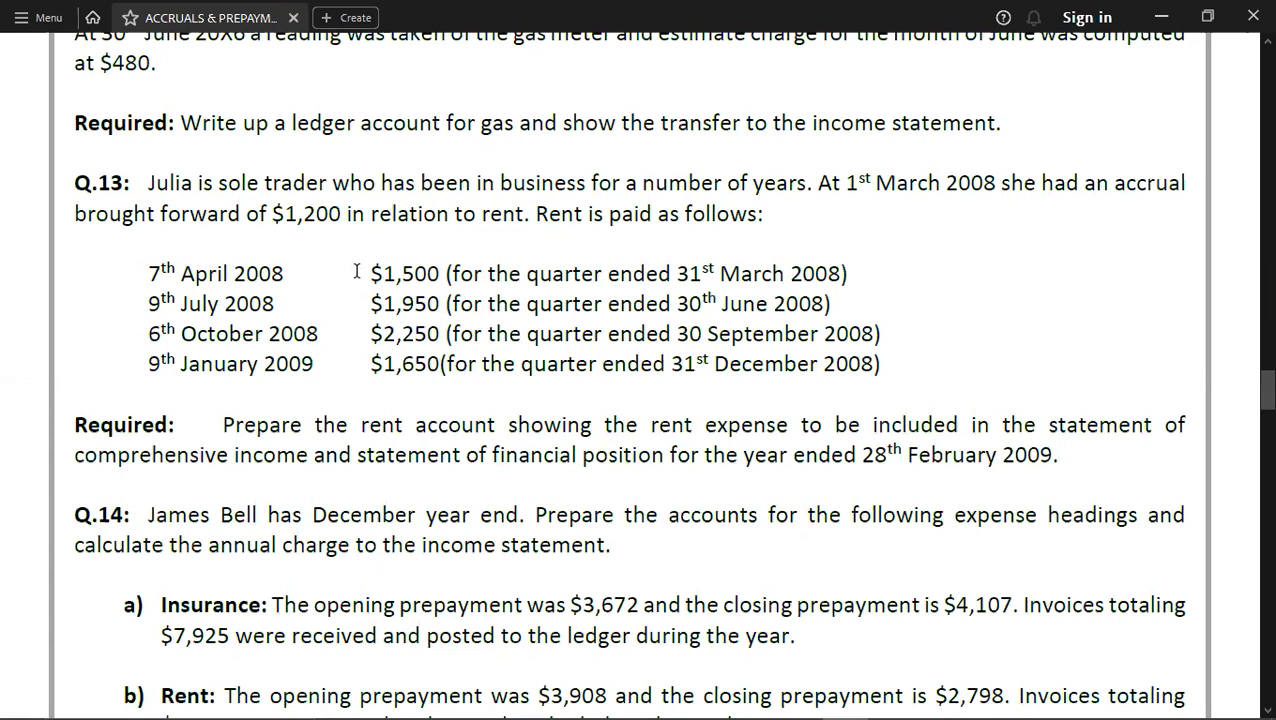
pyautogui.hotkey('alt', 'Tab')
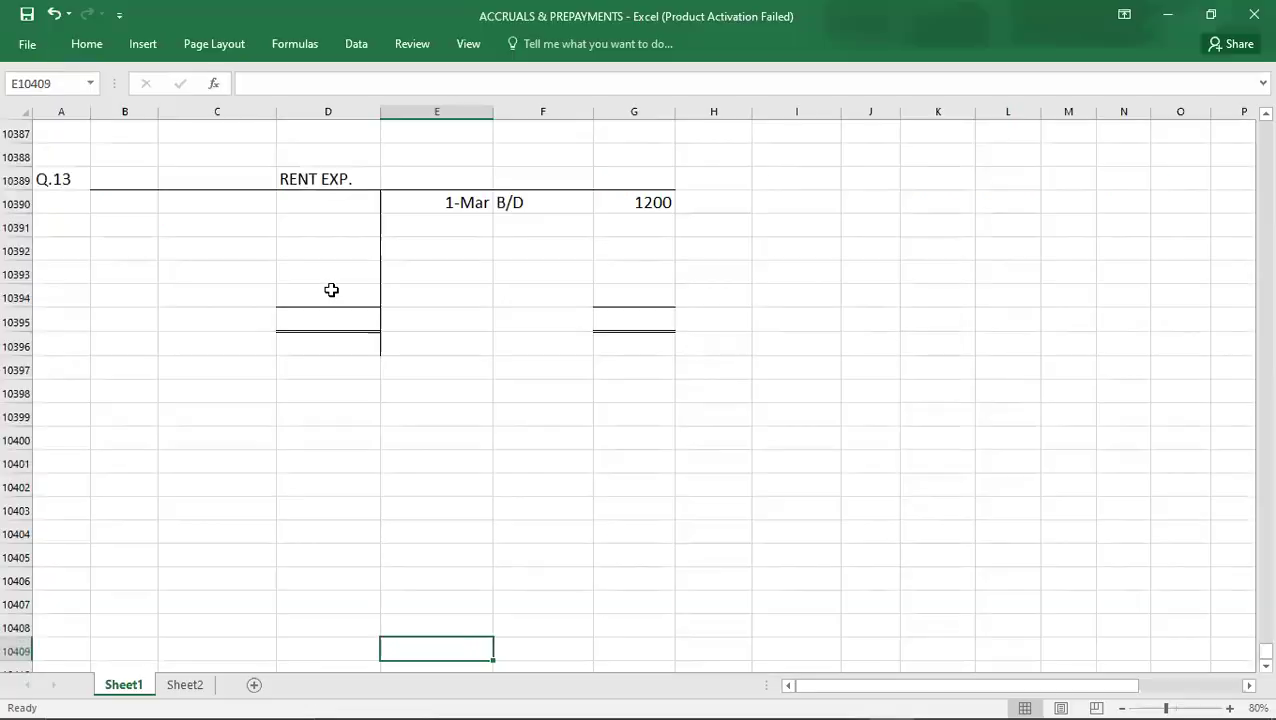
pyautogui.click(121, 202)
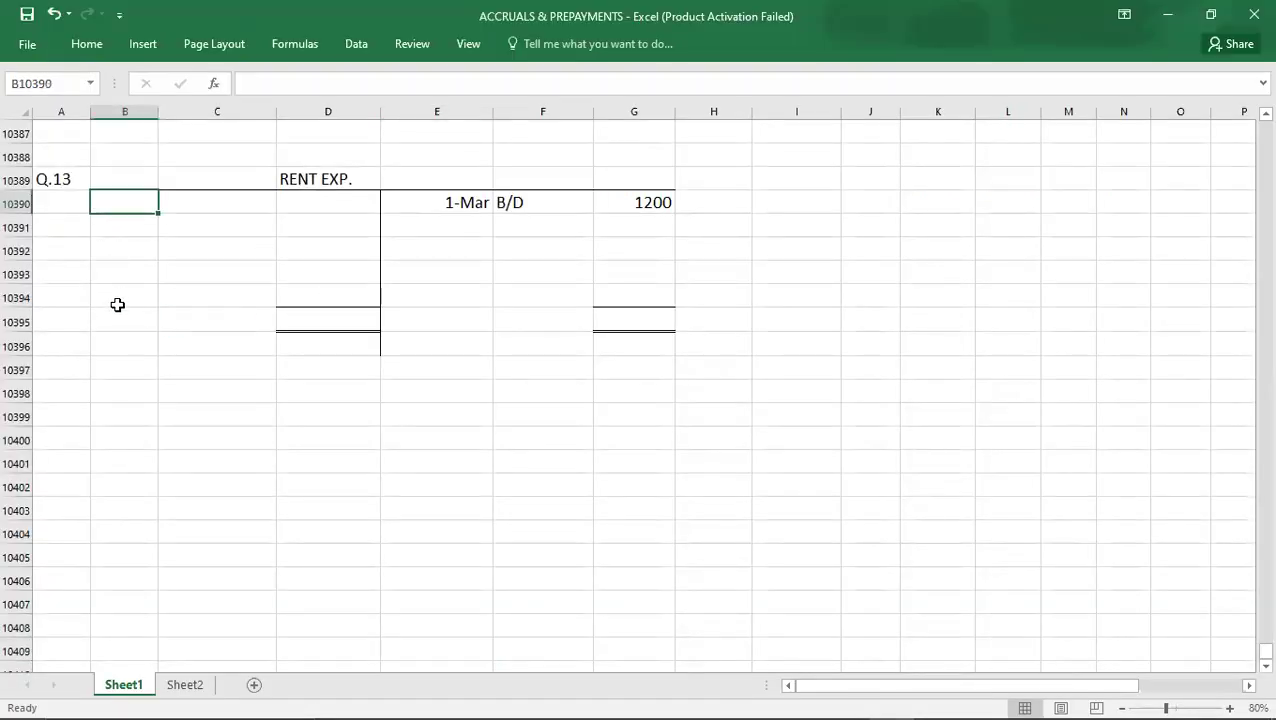
pyautogui.write('4/7')
pyautogui.press('Tab')
pyautogui.write('C')
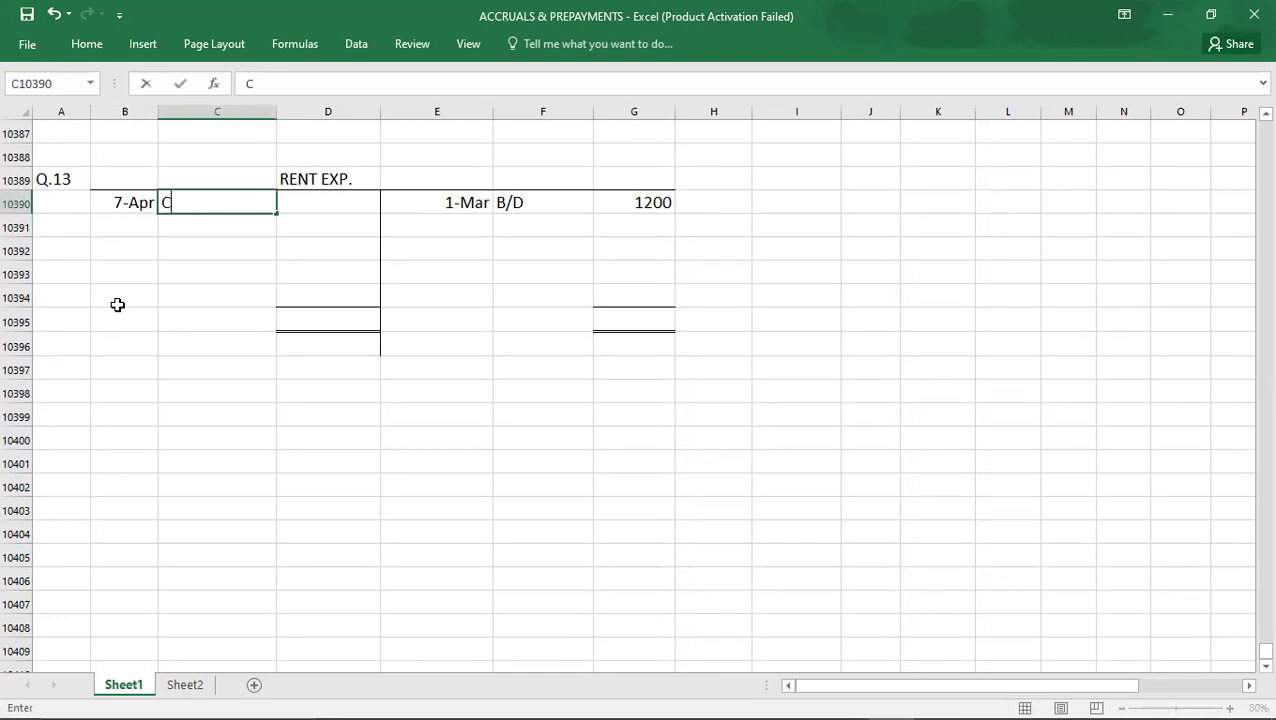
pyautogui.write('ASH')
pyautogui.press('Tab')
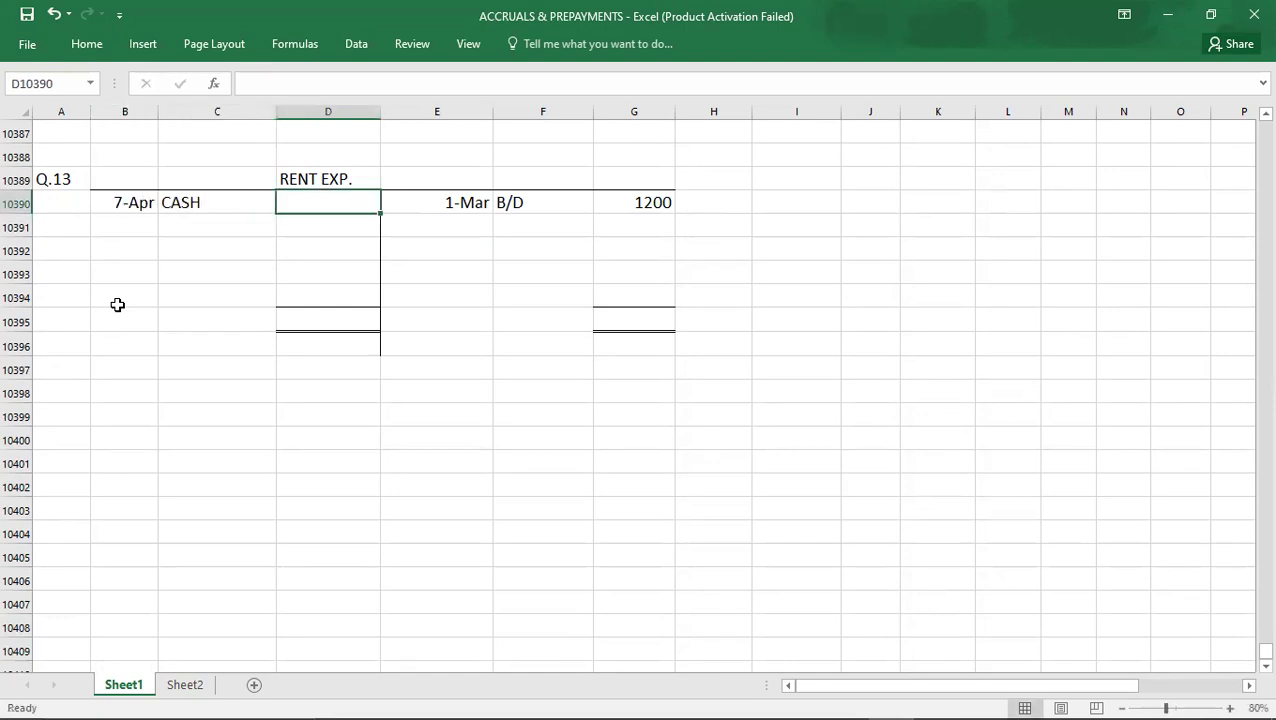
pyautogui.hotkey('alt', 'Tab')
pyautogui.hotkey('alt', 'Tab')
pyautogui.write('1500')
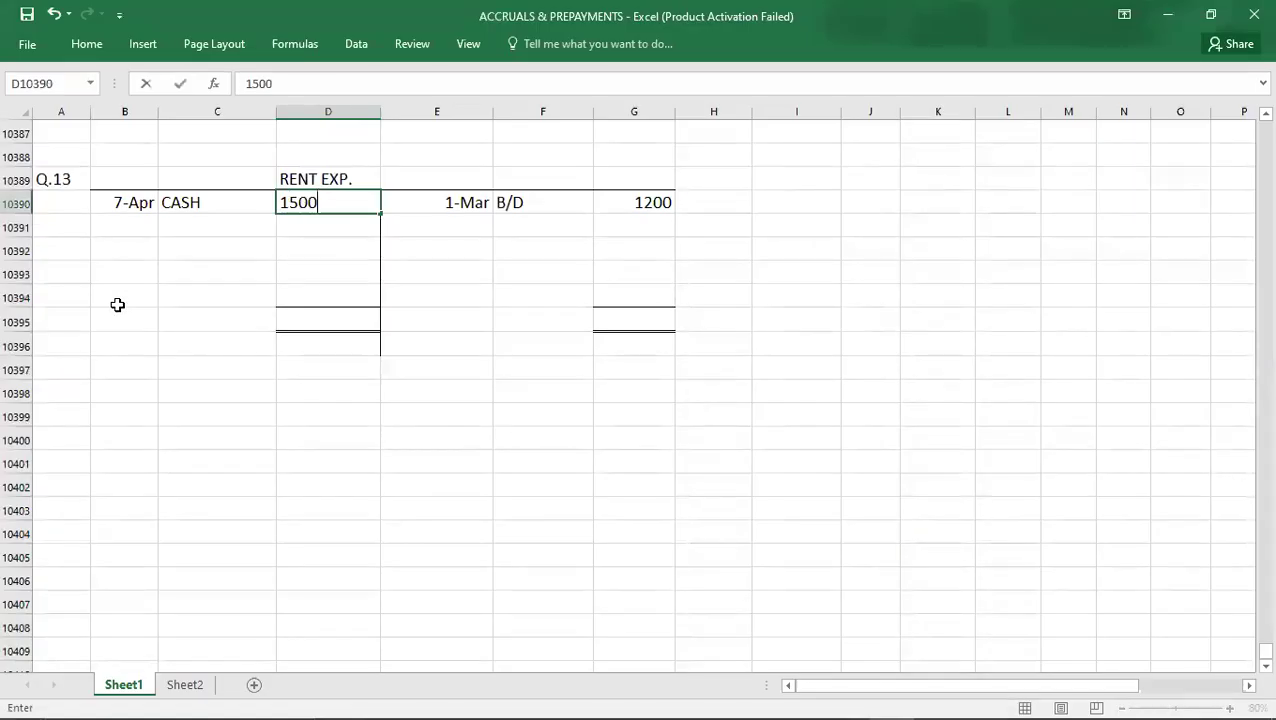
pyautogui.press('Return')
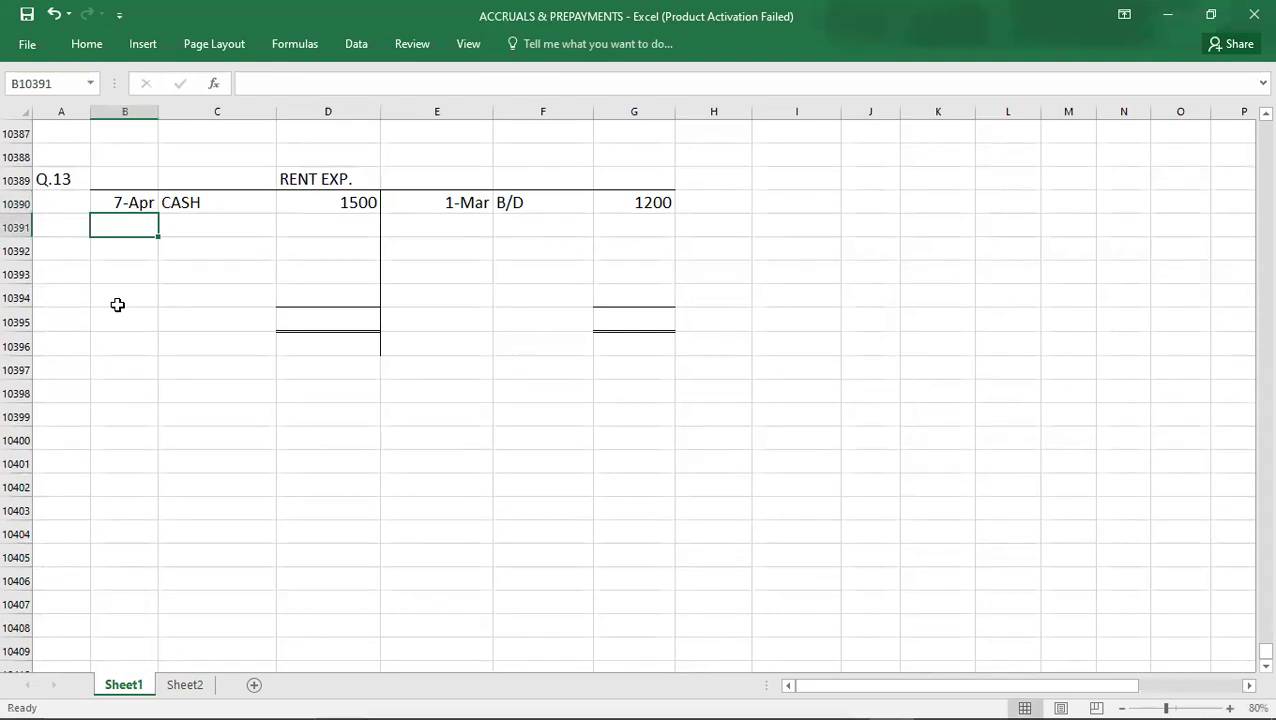
# Step: Record the second rent payment from the PDF on the next debit-side row as 9-Jul, CASH, with amount 1950
pyautogui.hotkey('alt', 'Tab')
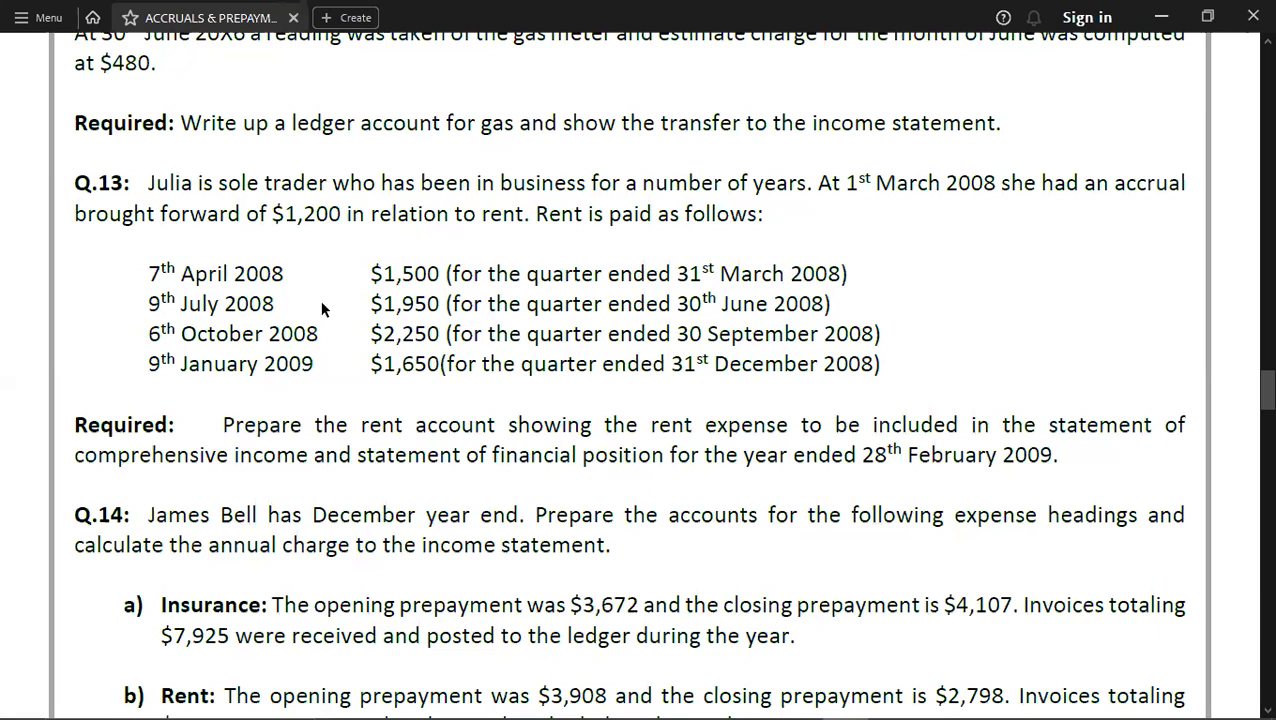
pyautogui.hotkey('alt', 'Tab')
pyautogui.write('7/9')
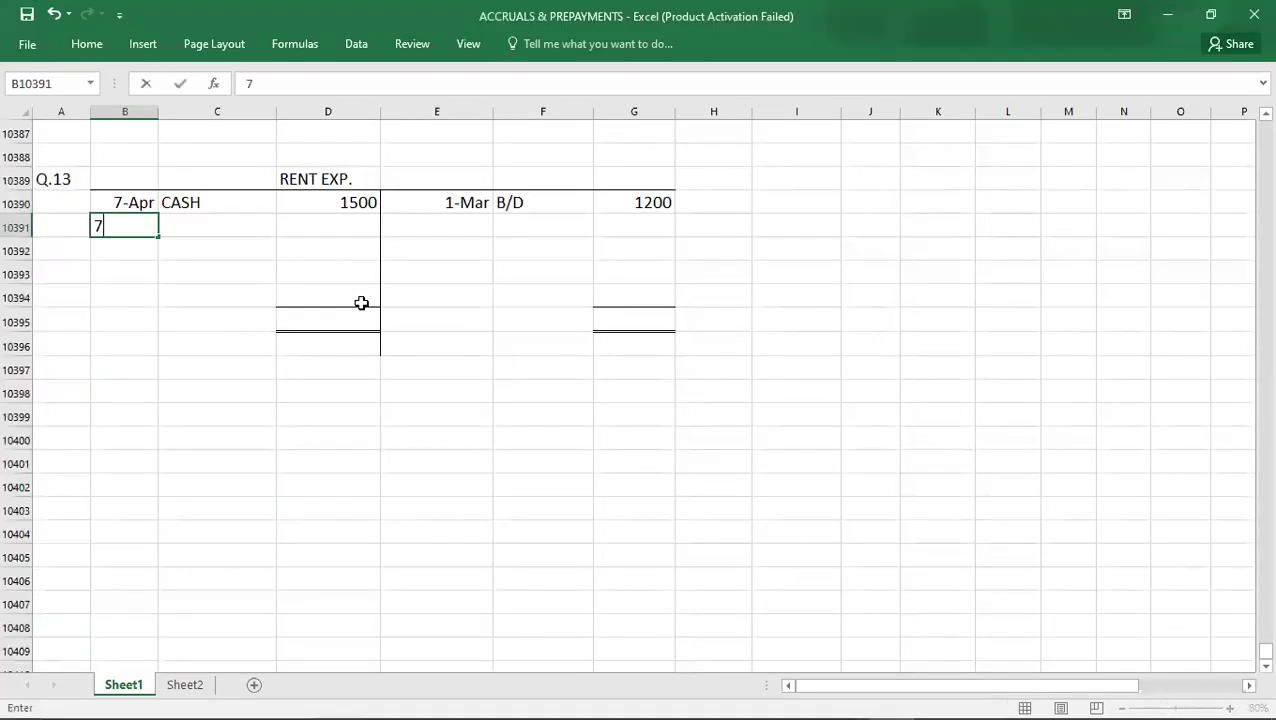
pyautogui.press('Tab')
pyautogui.write('CASH')
pyautogui.press('Tab')
pyautogui.write('1950')
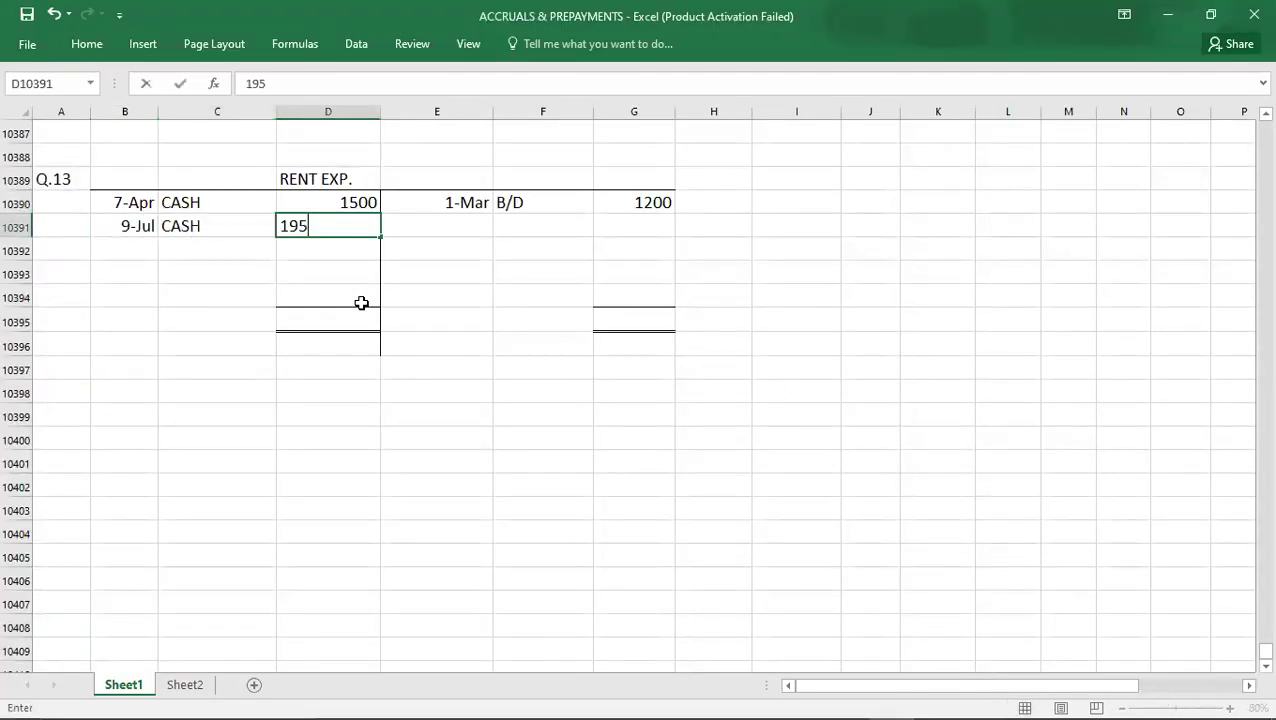
pyautogui.press('Return')
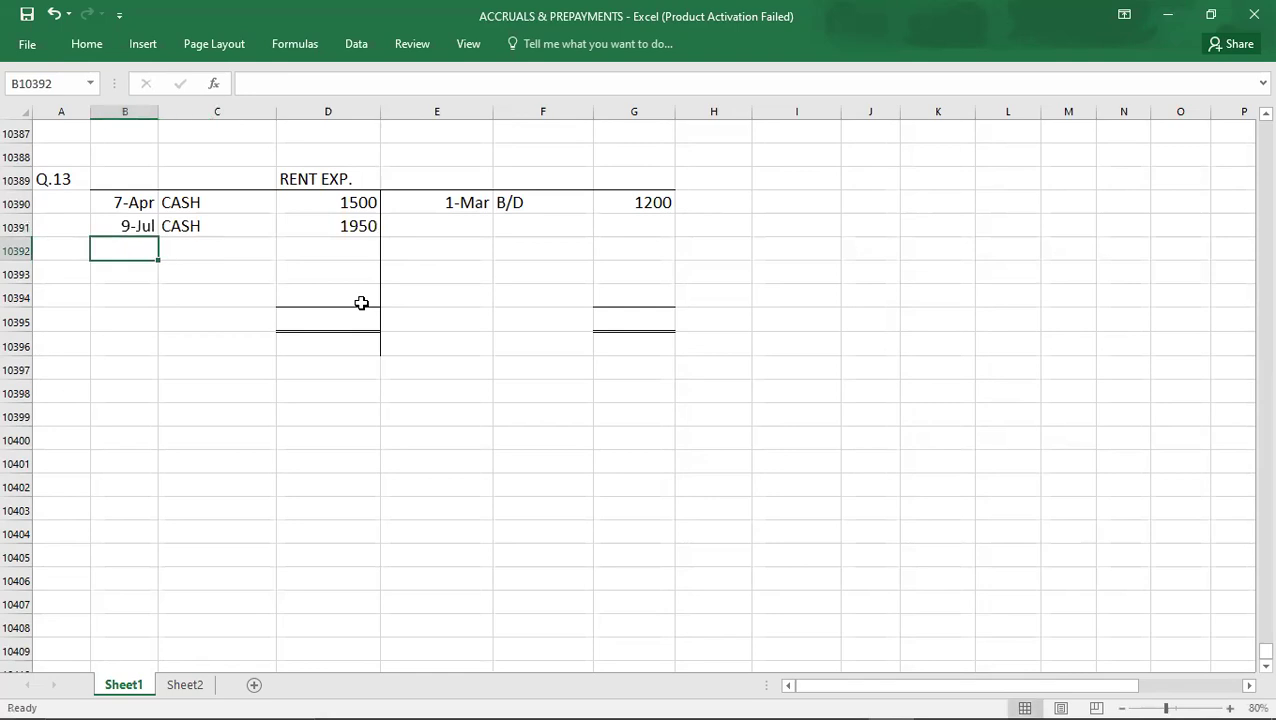
# Step: Record the third rent payment from the PDF on the next debit-side row as 6-Oct, CASH, with amount 2250
pyautogui.hotkey('alt', 'Tab')
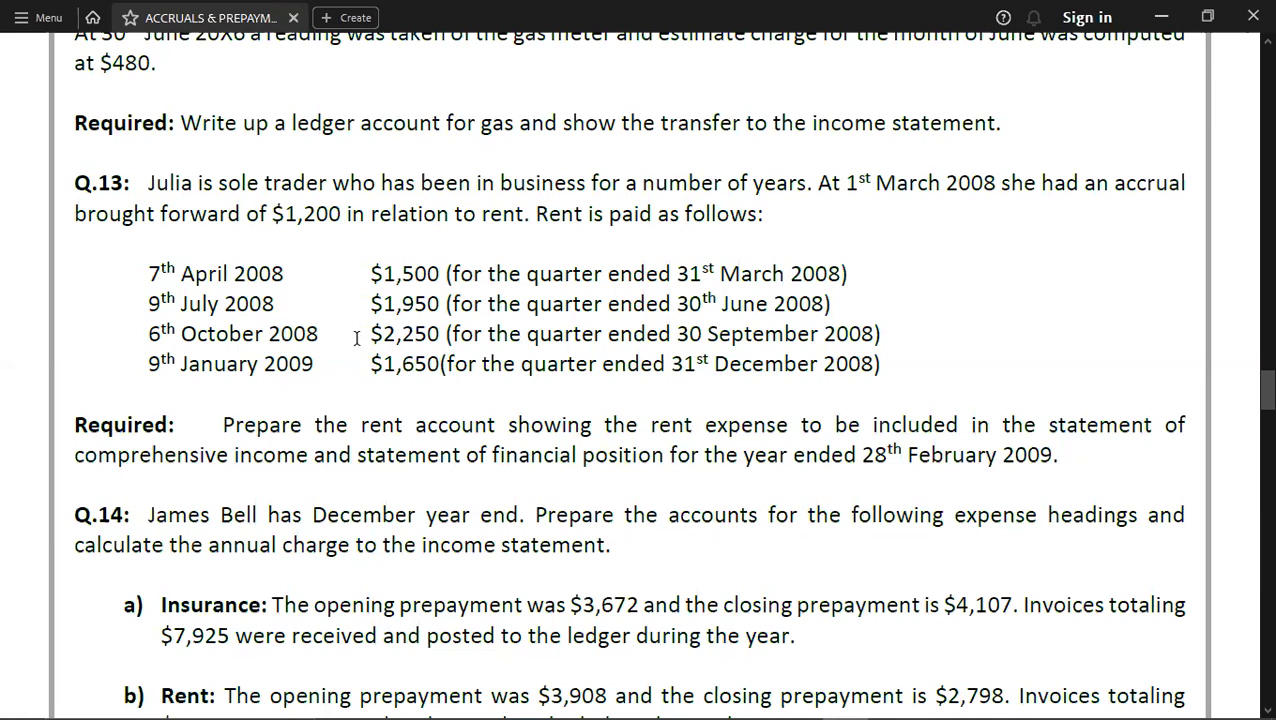
pyautogui.hotkey('alt', 'Tab')
pyautogui.write('10/6')
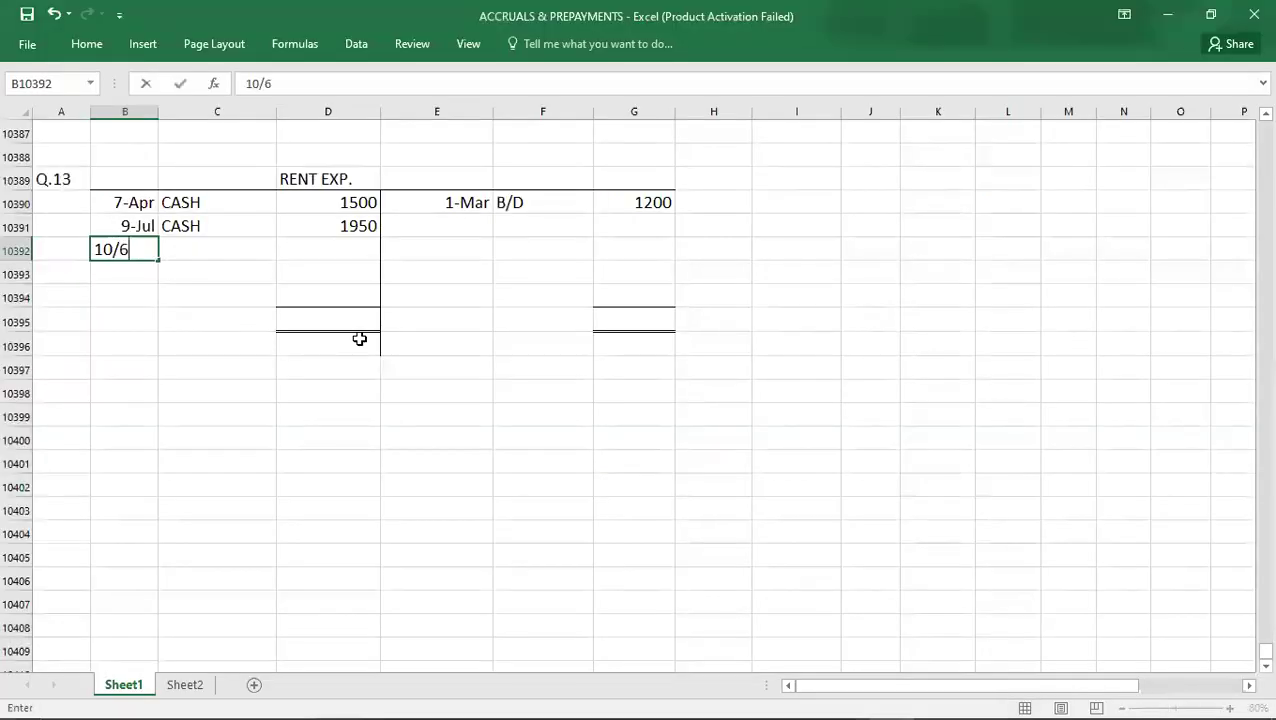
pyautogui.press('Tab')
pyautogui.write('CASH')
pyautogui.press('Tab')
pyautogui.write('225')
pyautogui.press('Return')
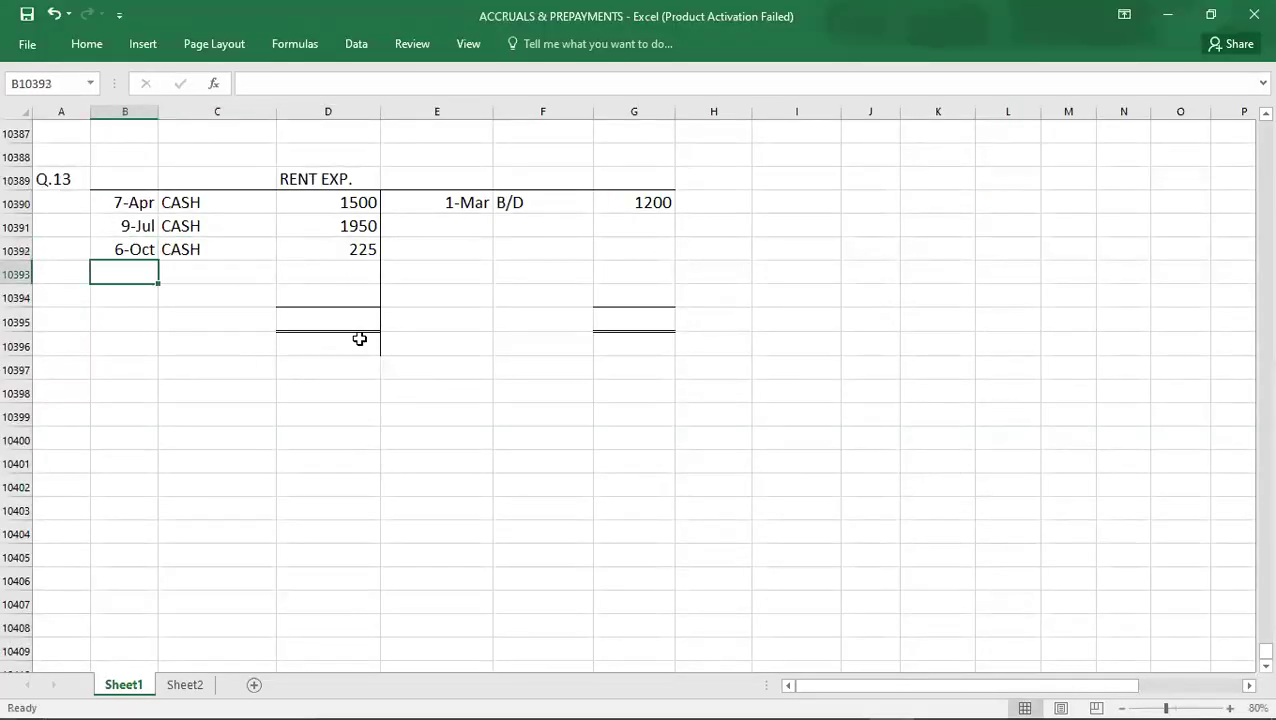
pyautogui.press('Up')
pyautogui.press('Right')
pyautogui.press('Right')
pyautogui.press('F2')
pyautogui.write('0')
pyautogui.press('Return')
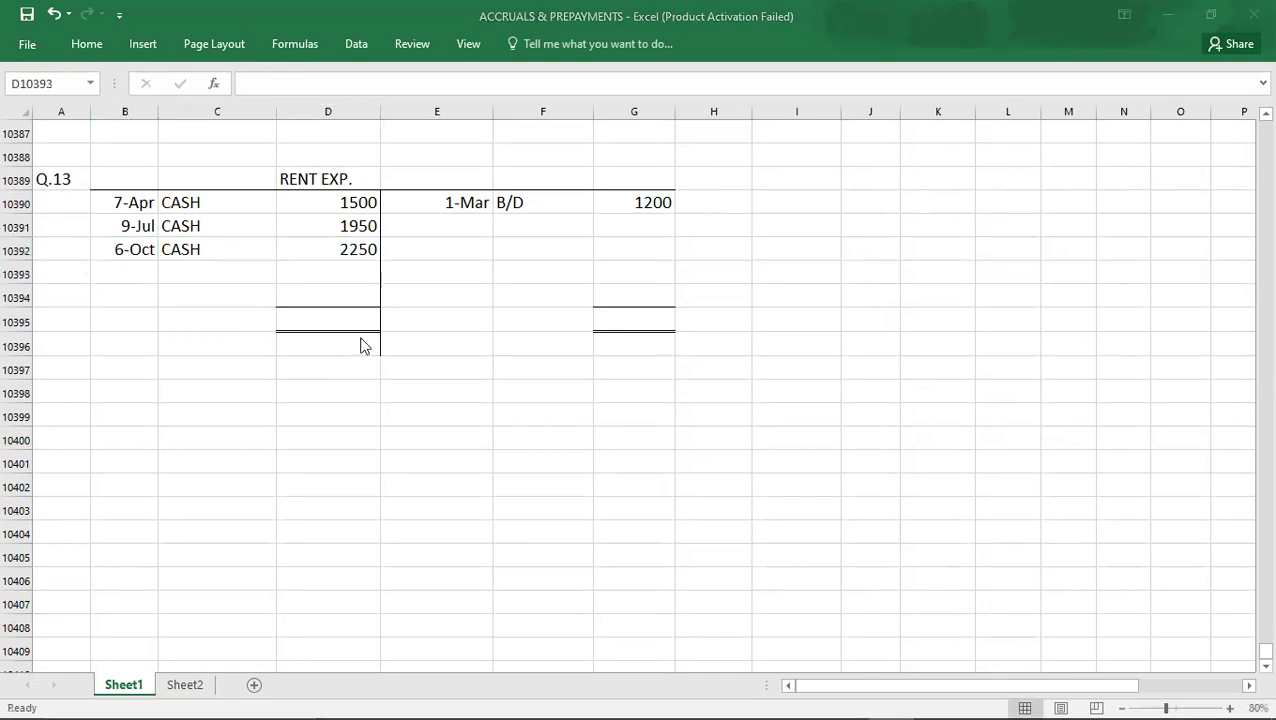
# Step: Record the fourth rent payment from the PDF on the next debit-side row as 9-Jan, CASH, with amount 1650
pyautogui.hotkey('alt', 'Tab')
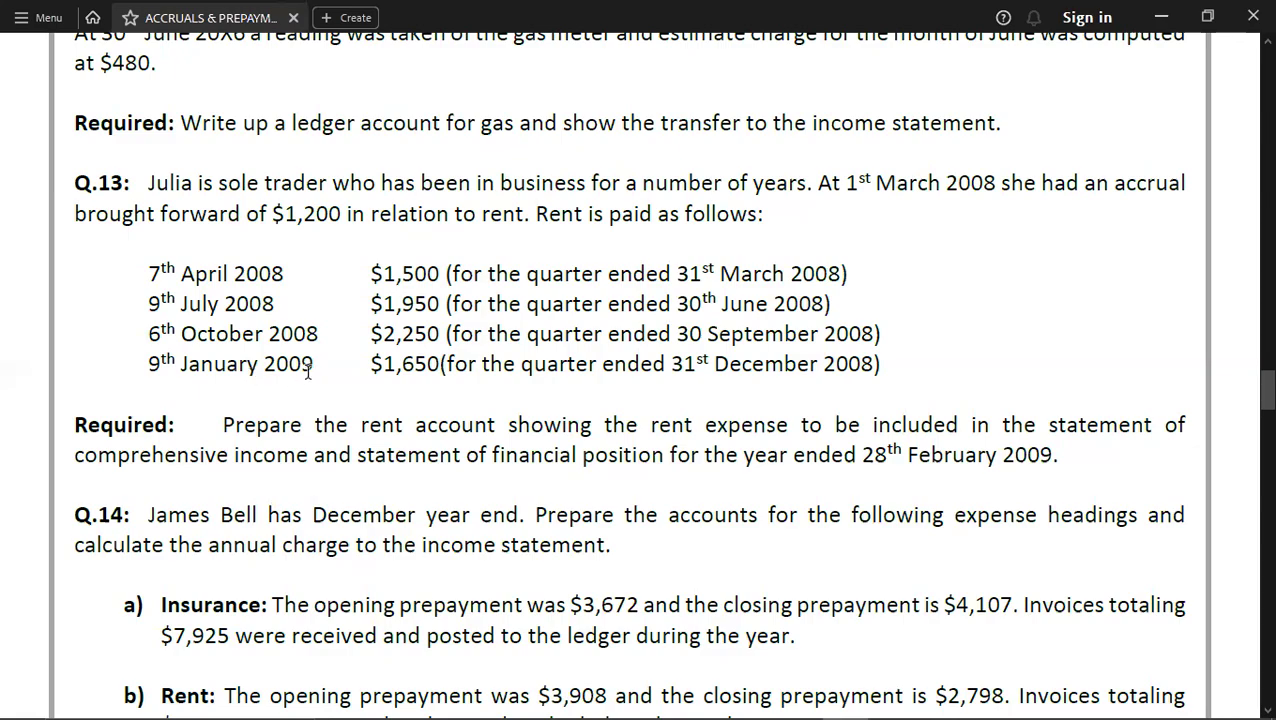
pyautogui.hotkey('alt', 'Tab')
pyautogui.press('Left')
pyautogui.press('Left')
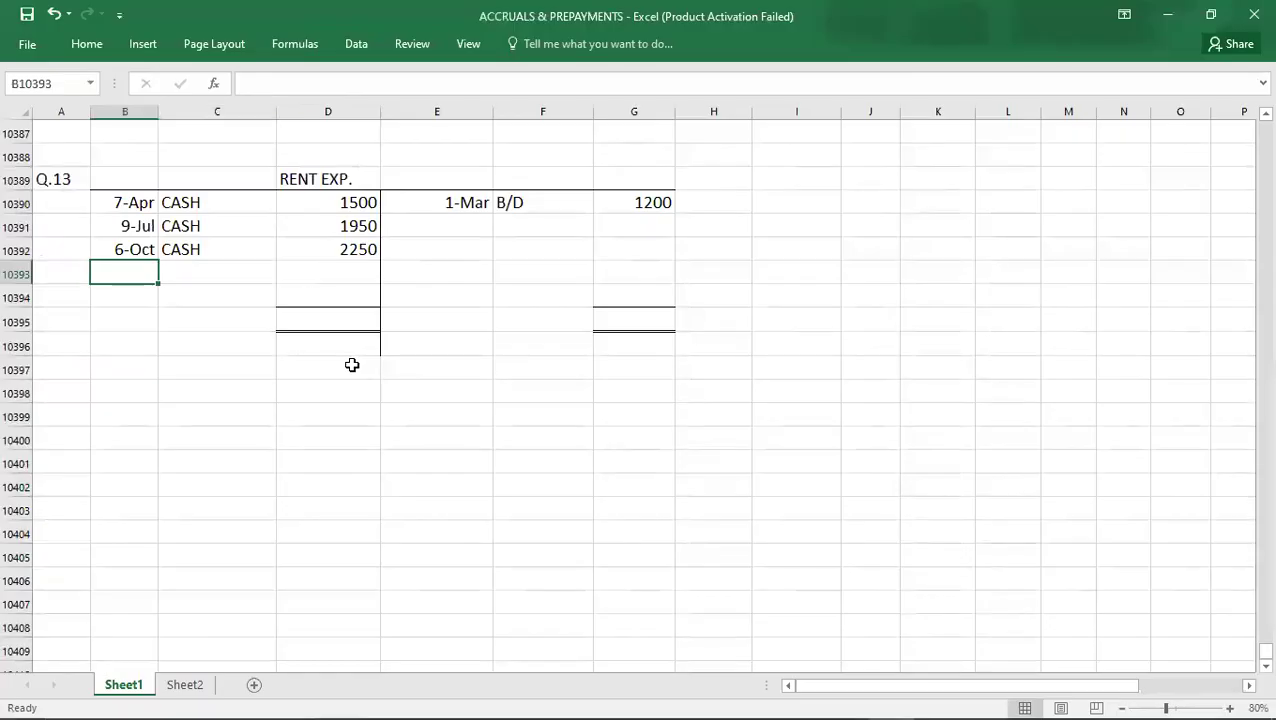
pyautogui.write('1/9')
pyautogui.press('Tab')
pyautogui.write('CASH')
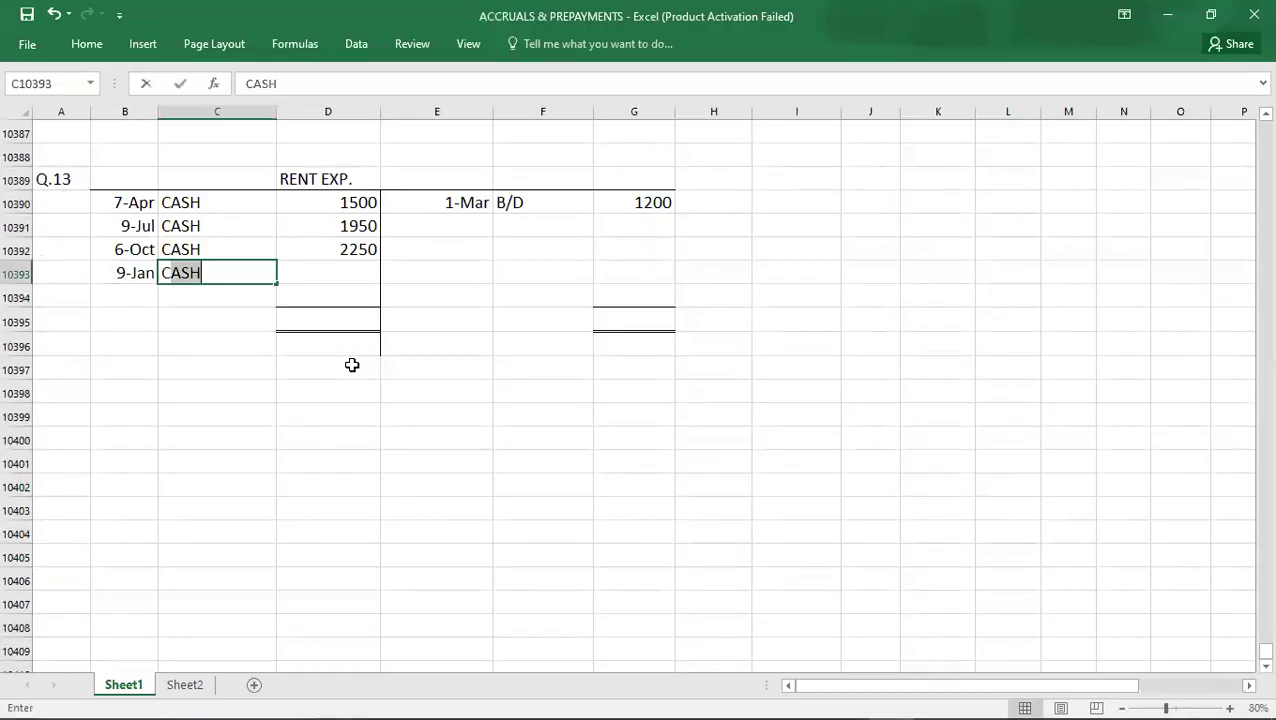
pyautogui.press('Tab')
pyautogui.write('1650')
pyautogui.press('Return')
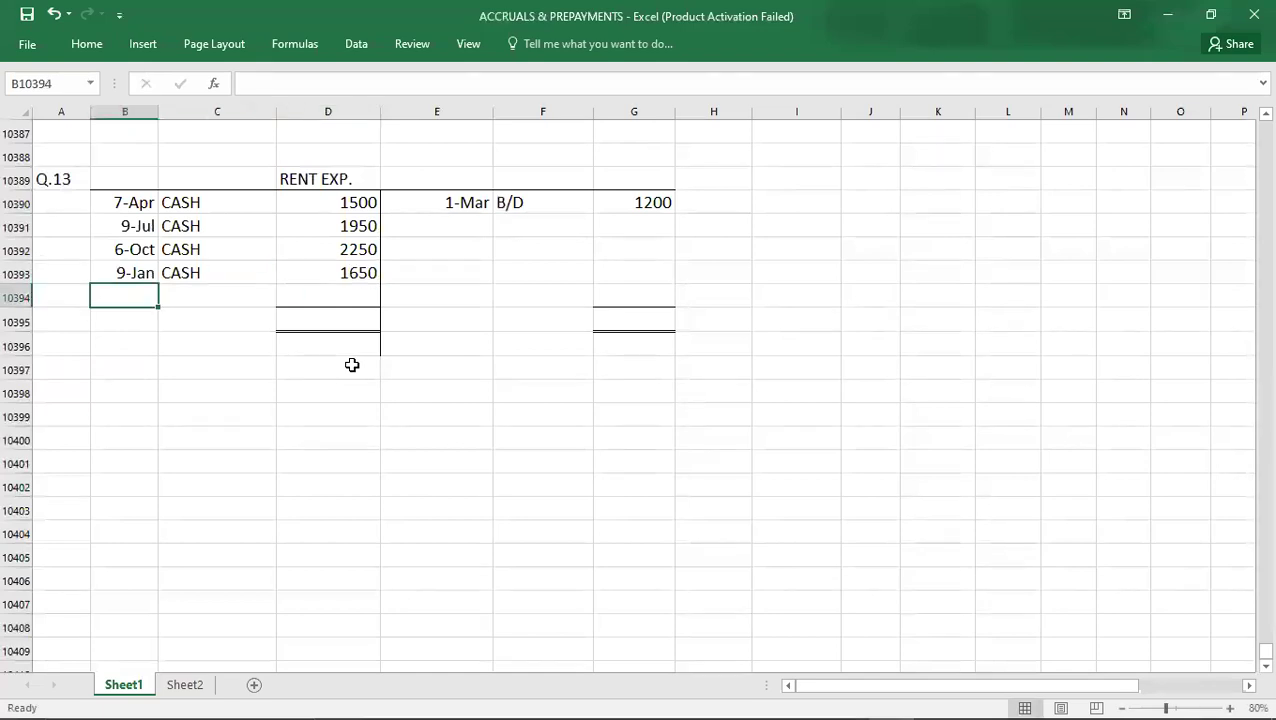
# Step: Switch to the PDF and highlight the year-end date 28th February 2009 in the Q.13 requirement
pyautogui.hotkey('alt', 'Tab')
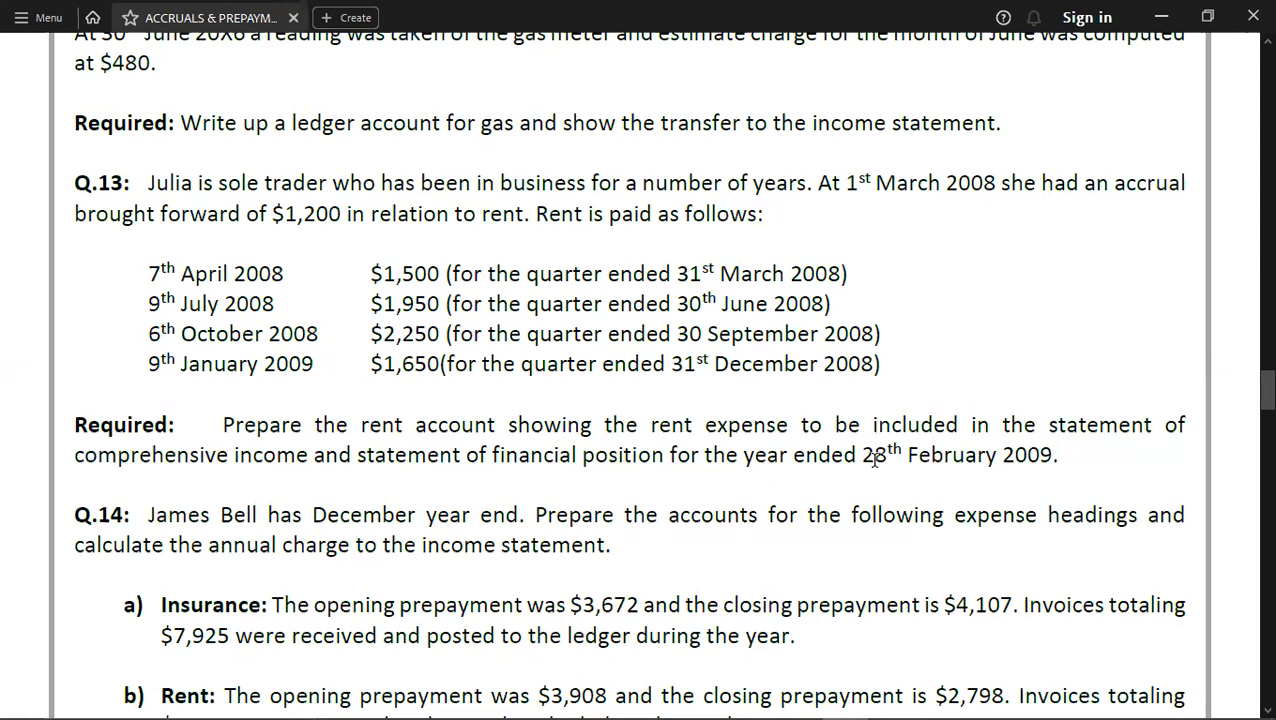
pyautogui.moveTo(859, 455); pyautogui.dragTo(1058, 458)
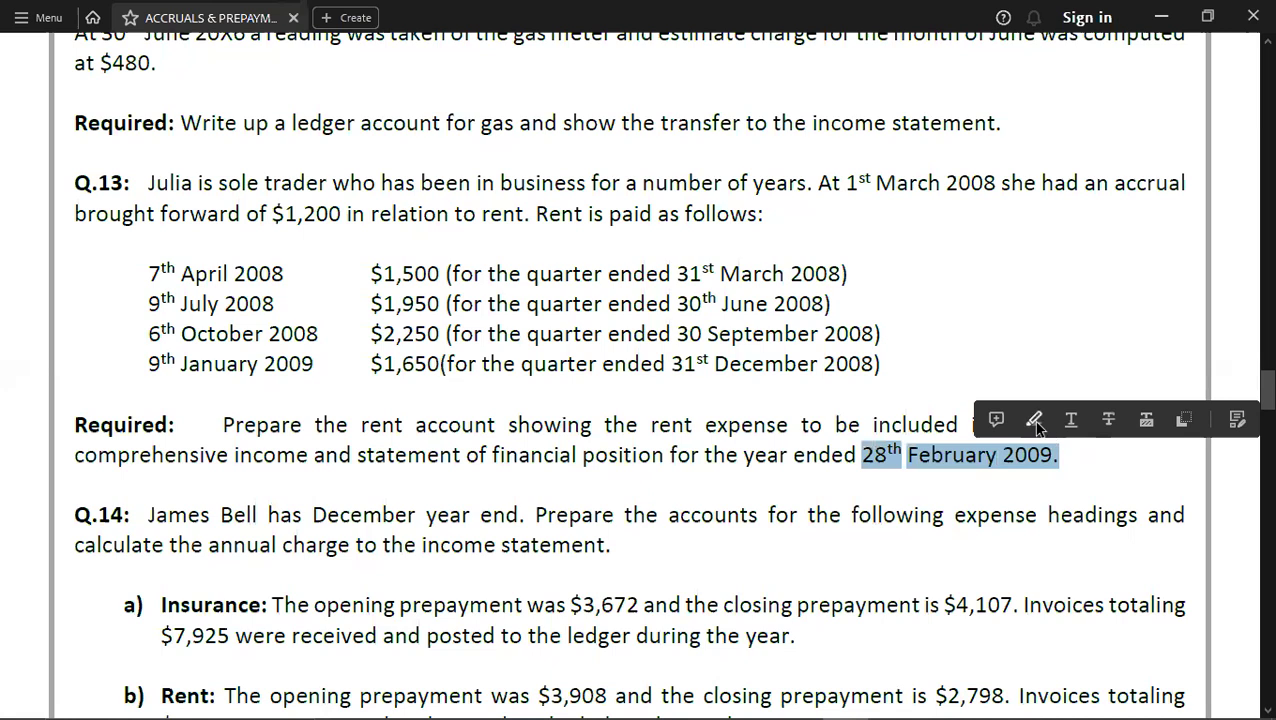
pyautogui.click(1036, 422)
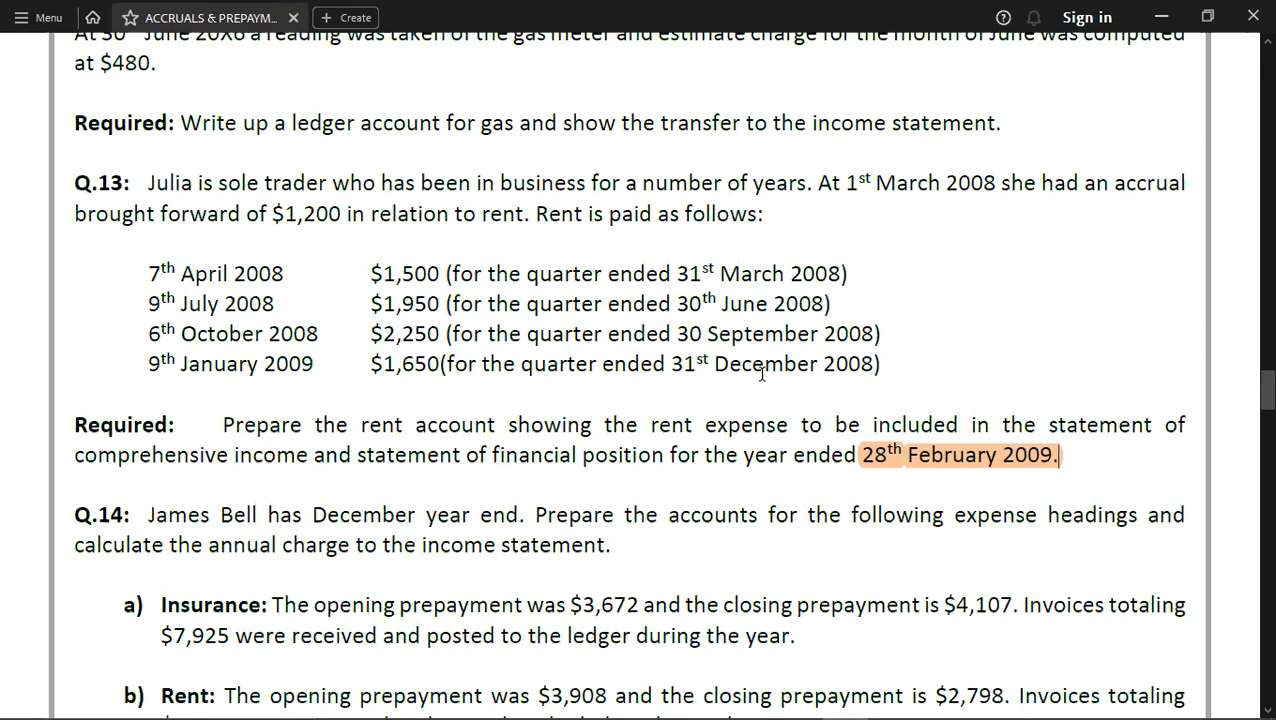
# Step: Add the closing accrual working in Excel below the rent account: ACCRUALS = 1650*2/3 = in B10398 and 1100 in D10398
pyautogui.hotkey('alt', 'Tab')
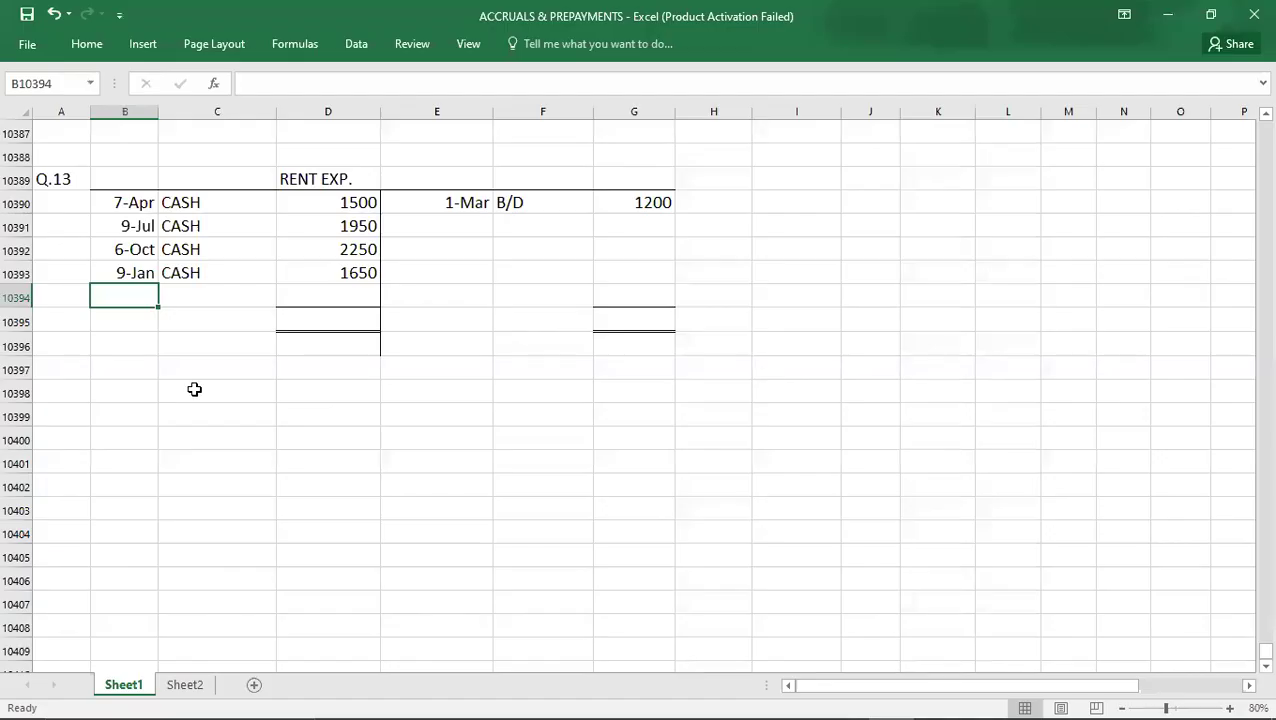
pyautogui.click(136, 393)
pyautogui.write('ACCRU')
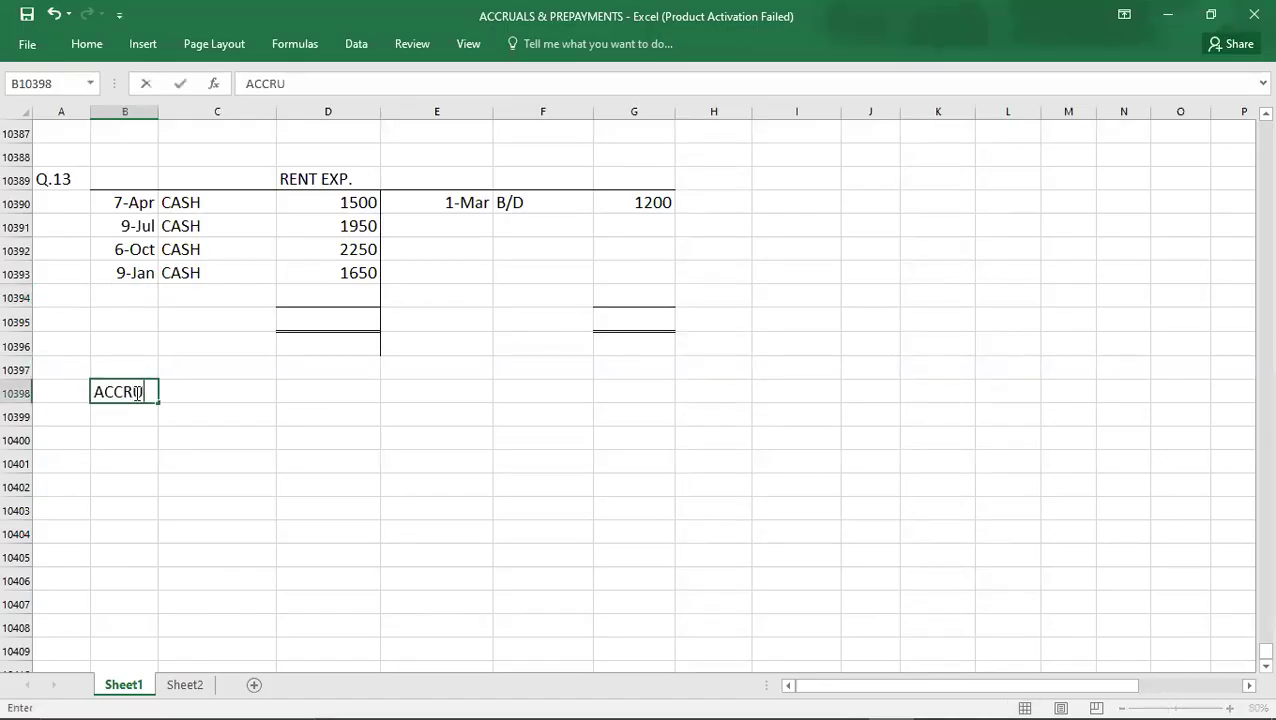
pyautogui.write('ALS =')
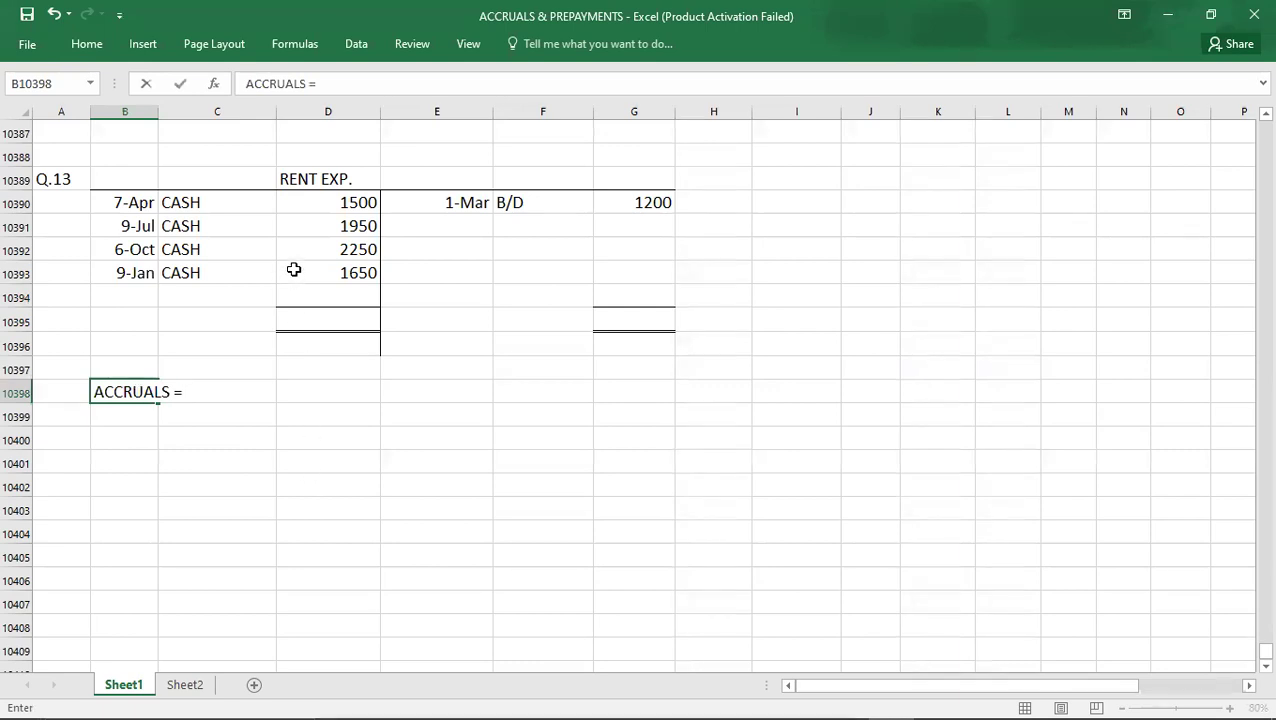
pyautogui.click(294, 270)
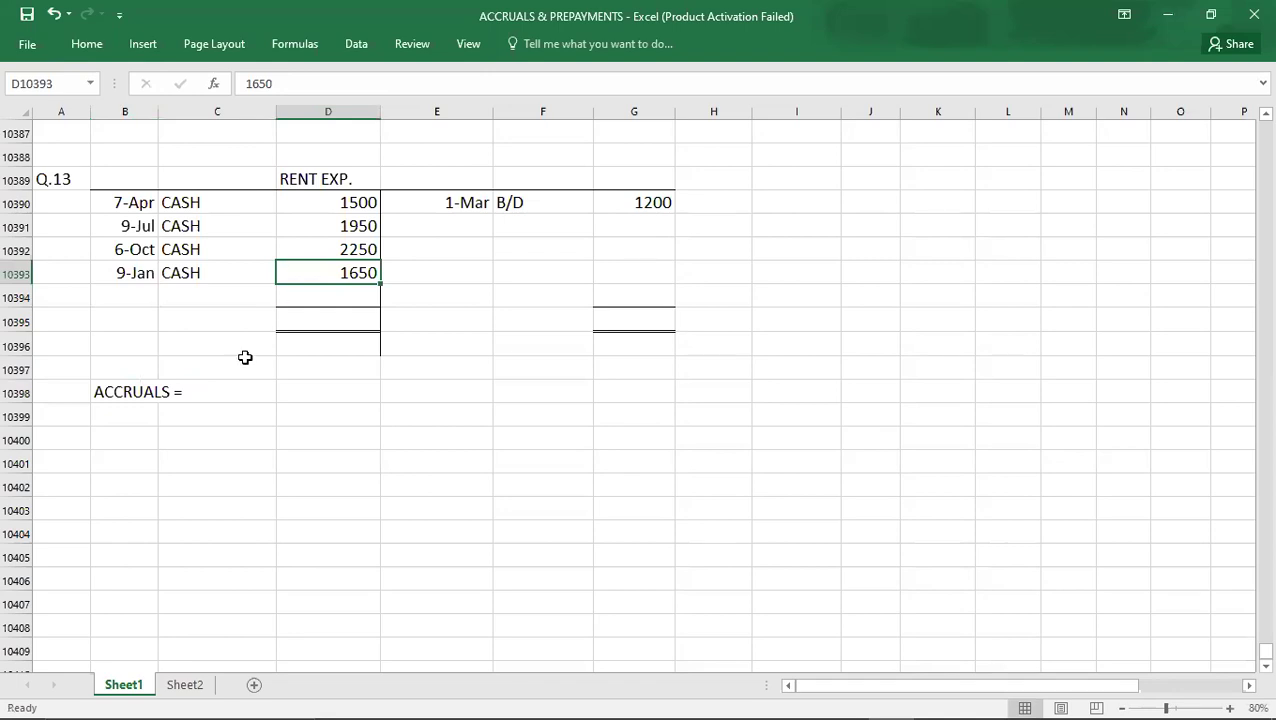
pyautogui.doubleClick(121, 392)
pyautogui.click(210, 392)
pyautogui.write('1650*2/3 =')
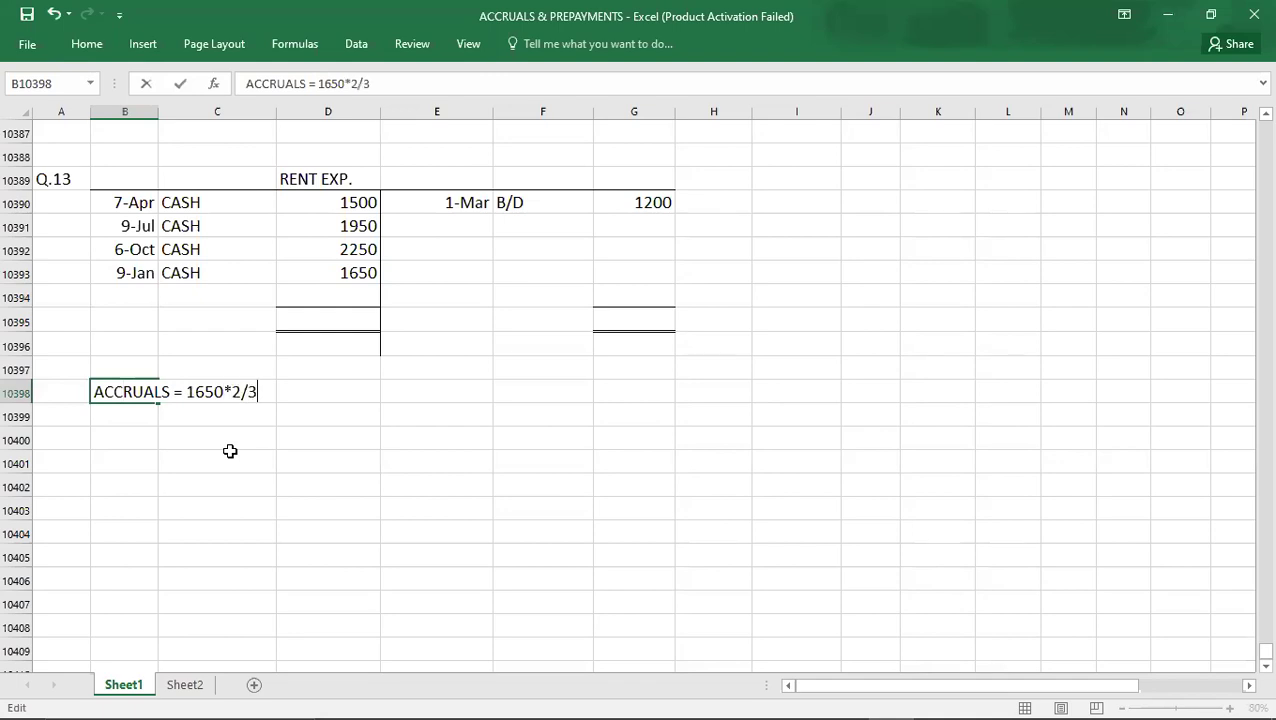
pyautogui.press('Tab')
pyautogui.press('Tab')
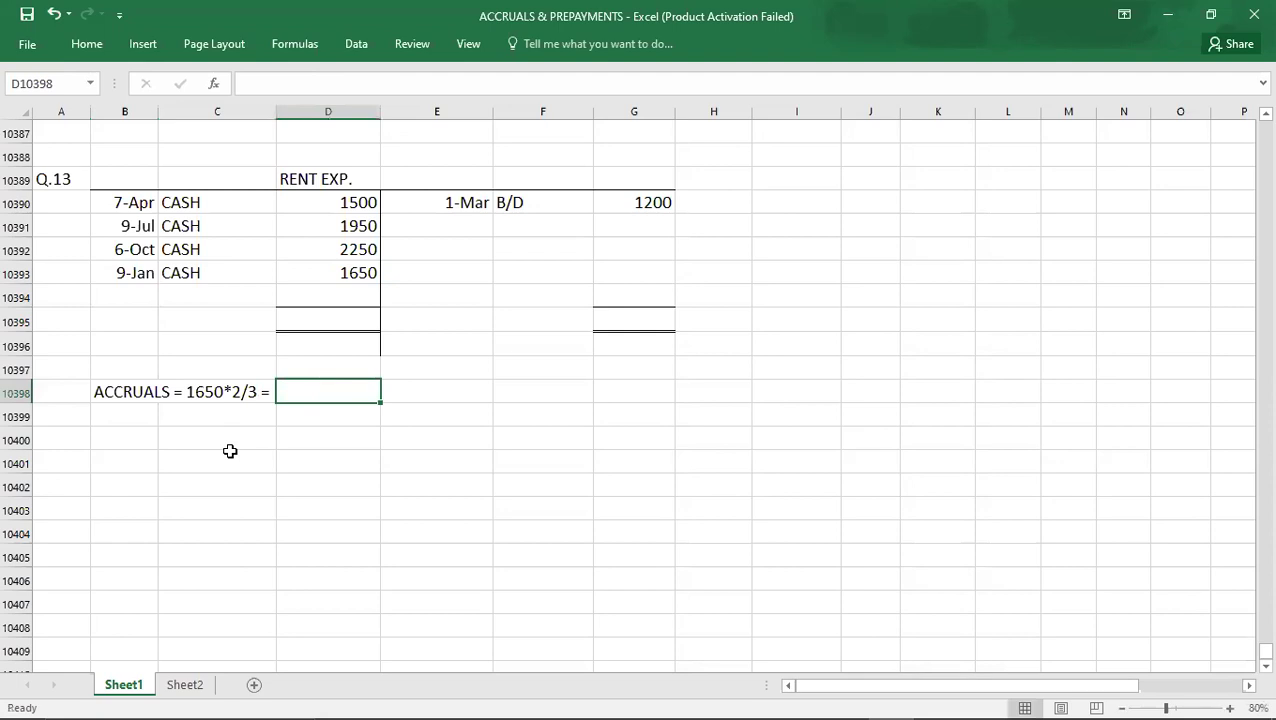
pyautogui.write('1100')
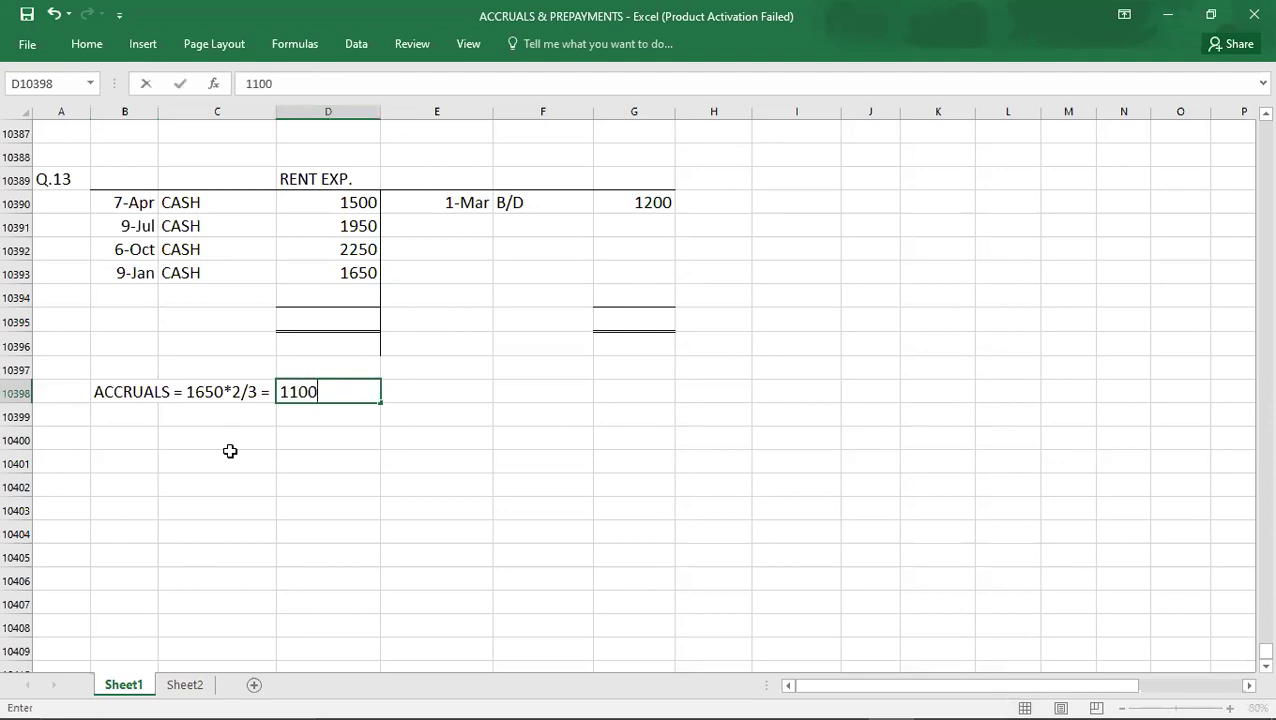
pyautogui.press('Return')
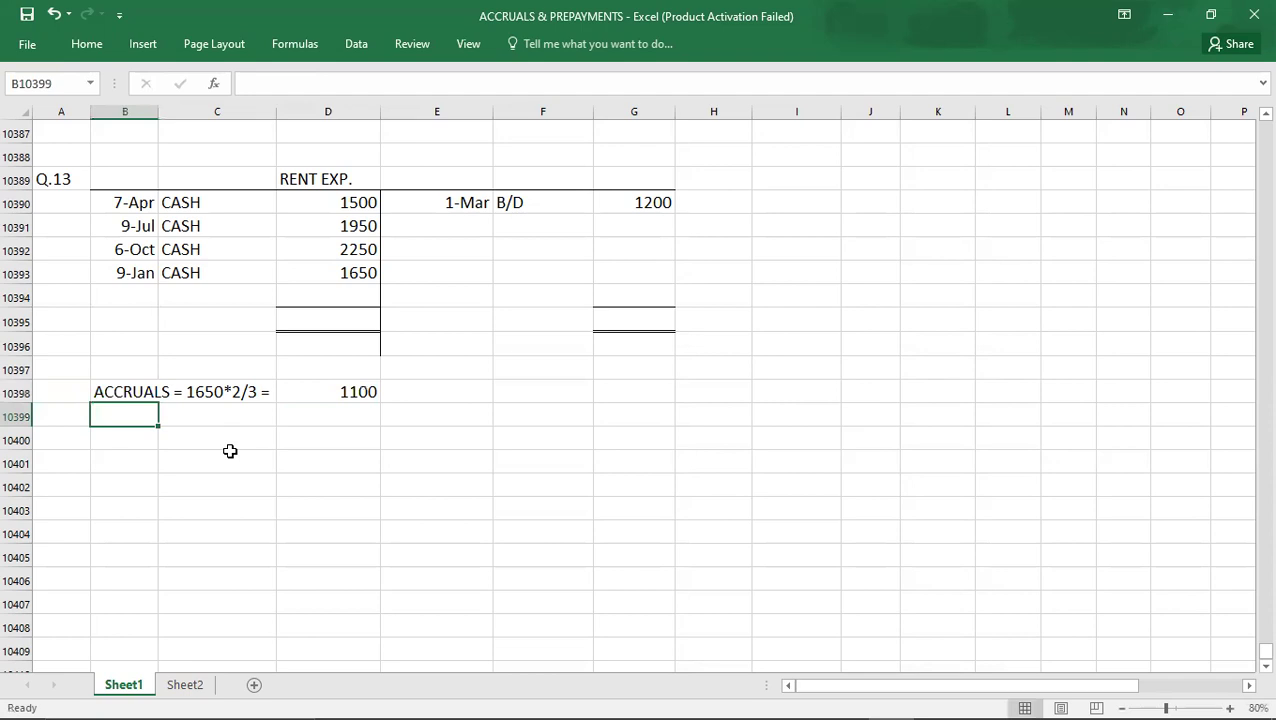
# Step: Record the closing rent accrual on debit-side row 10394 as 28-Feb, C/D, with amount 1100
pyautogui.click(127, 295)
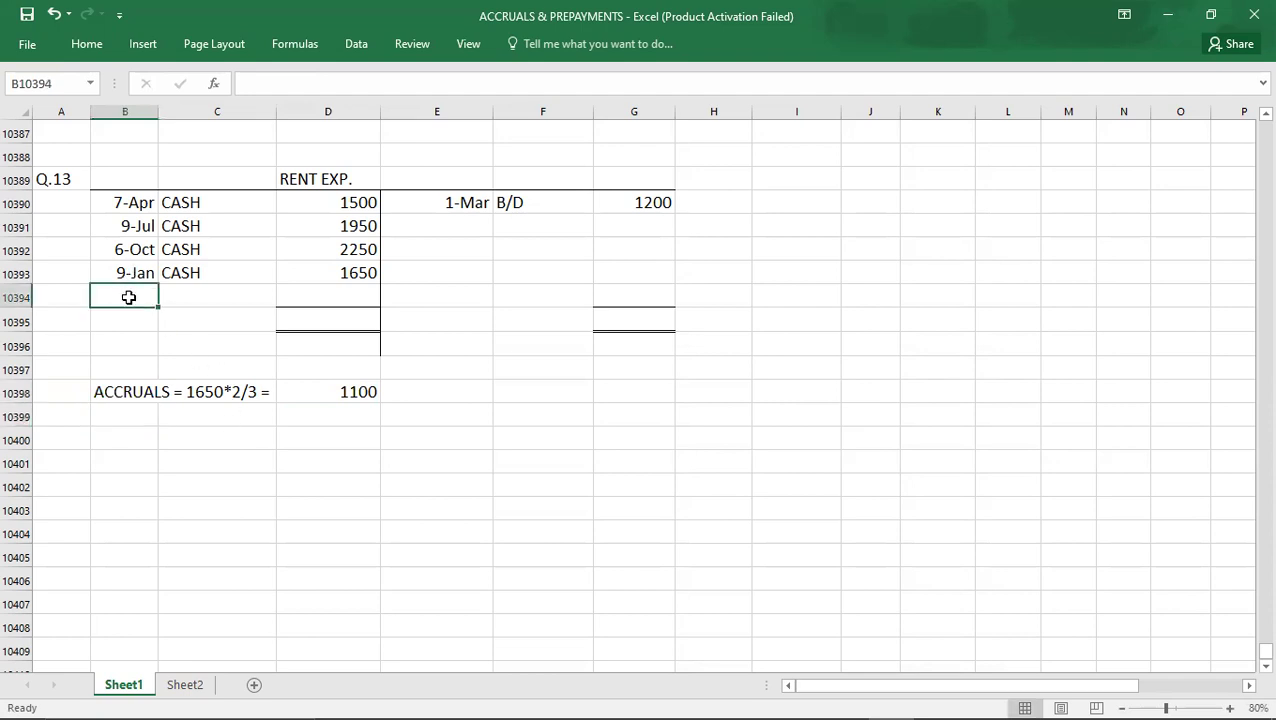
pyautogui.write('2/28')
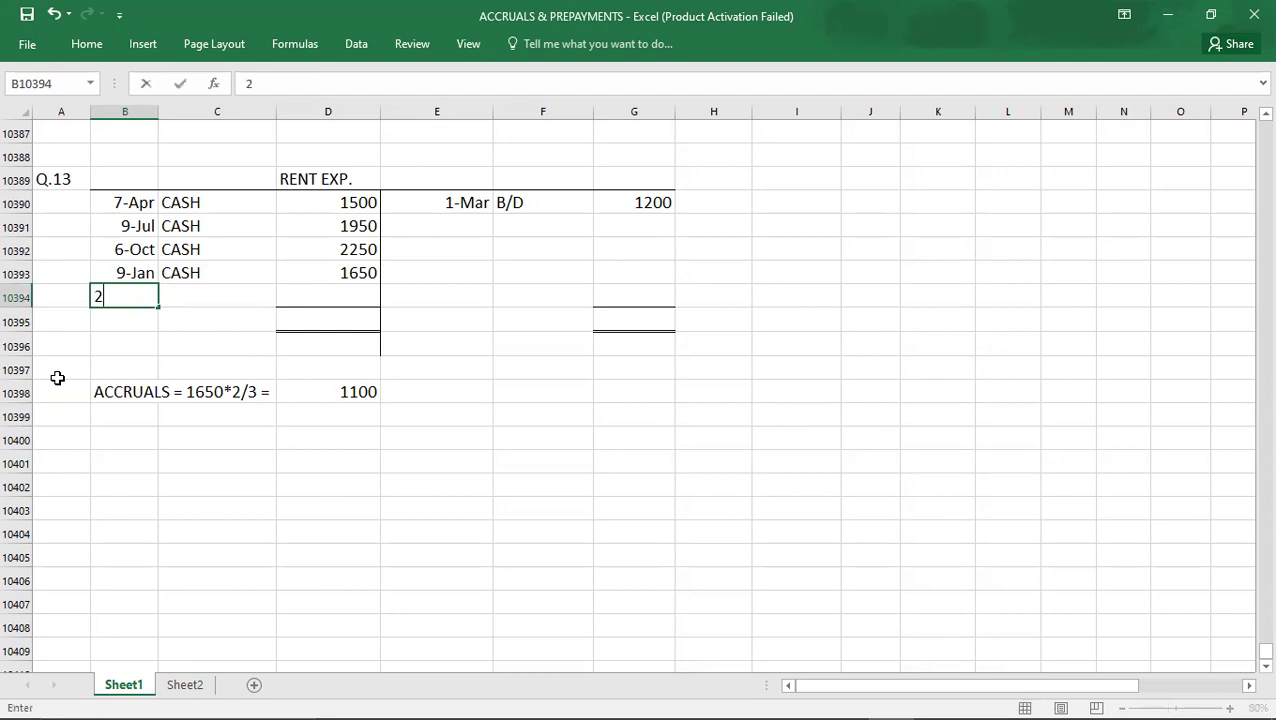
pyautogui.press('Tab')
pyautogui.write('C/D')
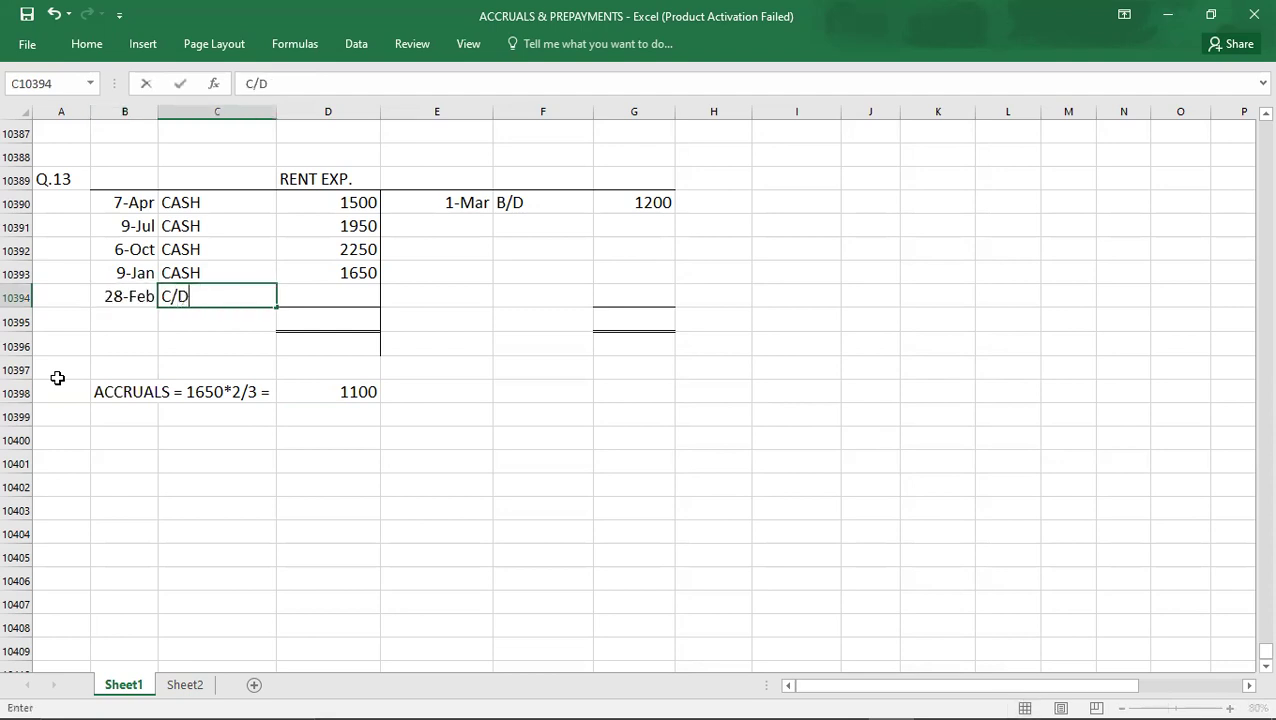
pyautogui.press('Tab')
pyautogui.write('1100')
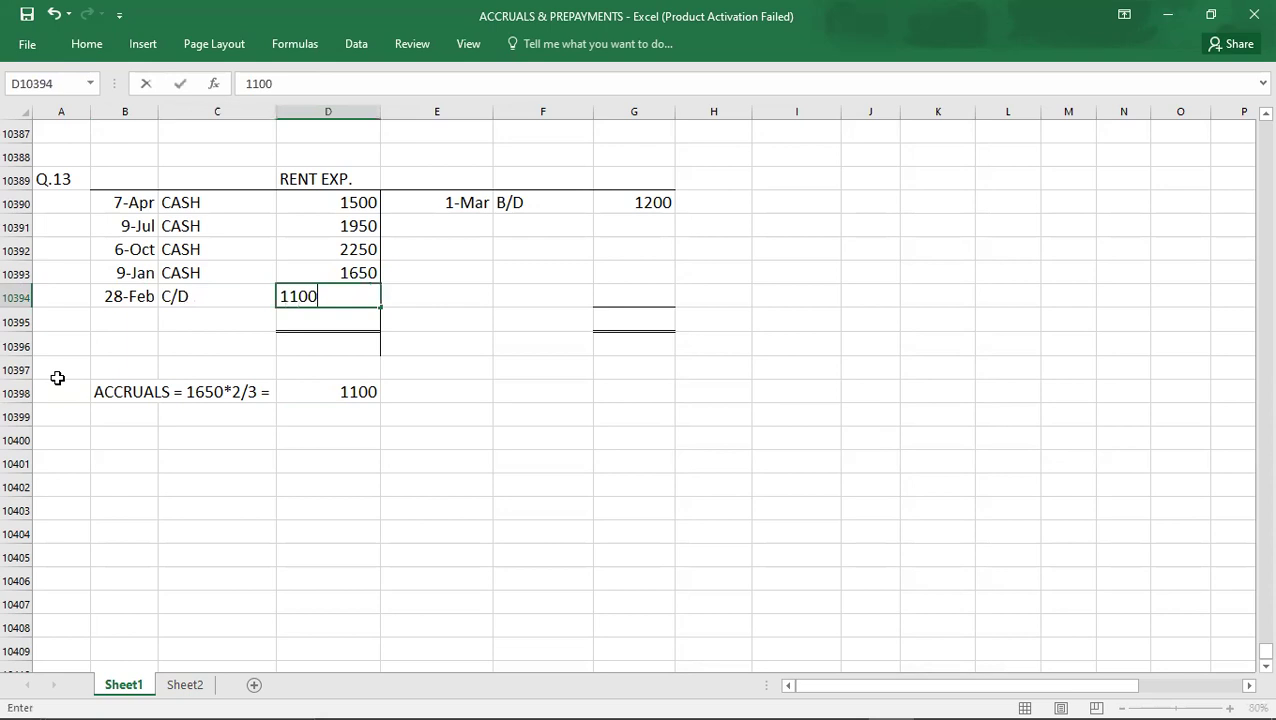
pyautogui.press('Return')
# Step: Check the sum of the rent account's debit amounts in D10390 to D10394
pyautogui.press('Up')
pyautogui.press('Right')
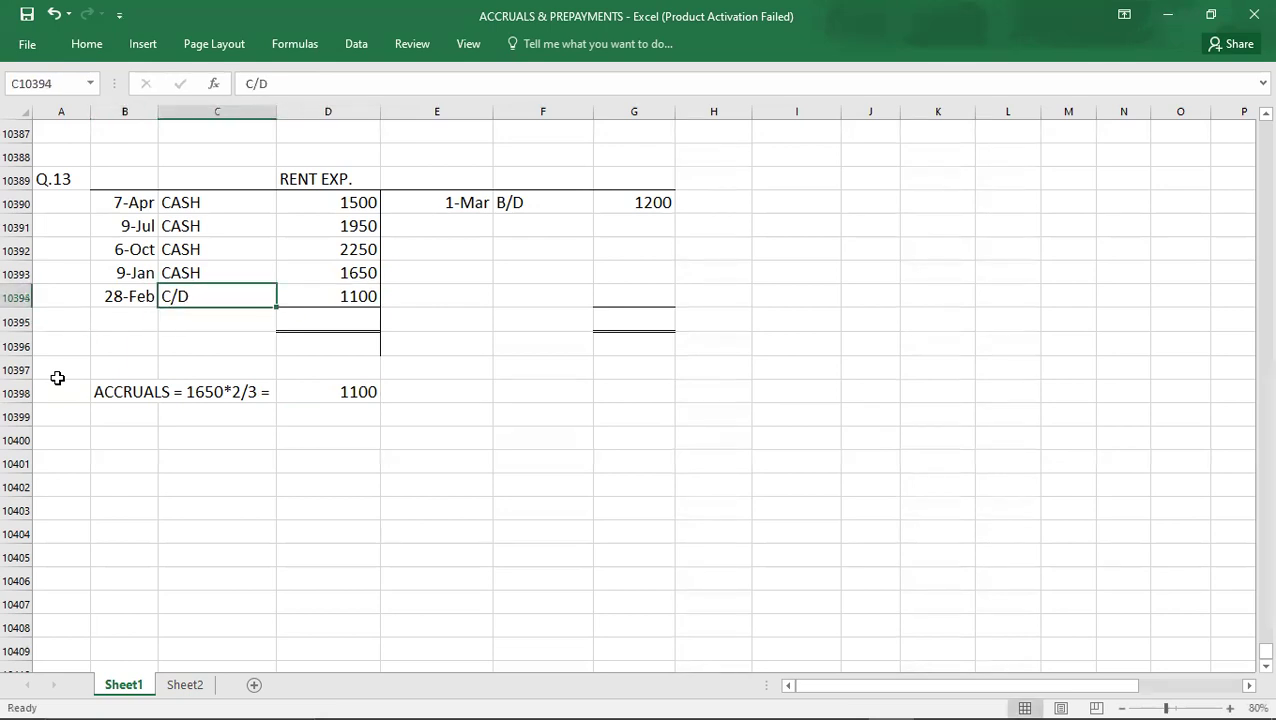
pyautogui.press('Up')
pyautogui.press('Up')
pyautogui.press('Right')
pyautogui.press('Up')
pyautogui.press('Up')
pyautogui.hotkey('shift', 'Down')
pyautogui.hotkey('shift', 'Down')
pyautogui.hotkey('shift', 'Down')
pyautogui.hotkey('shift', 'Down')
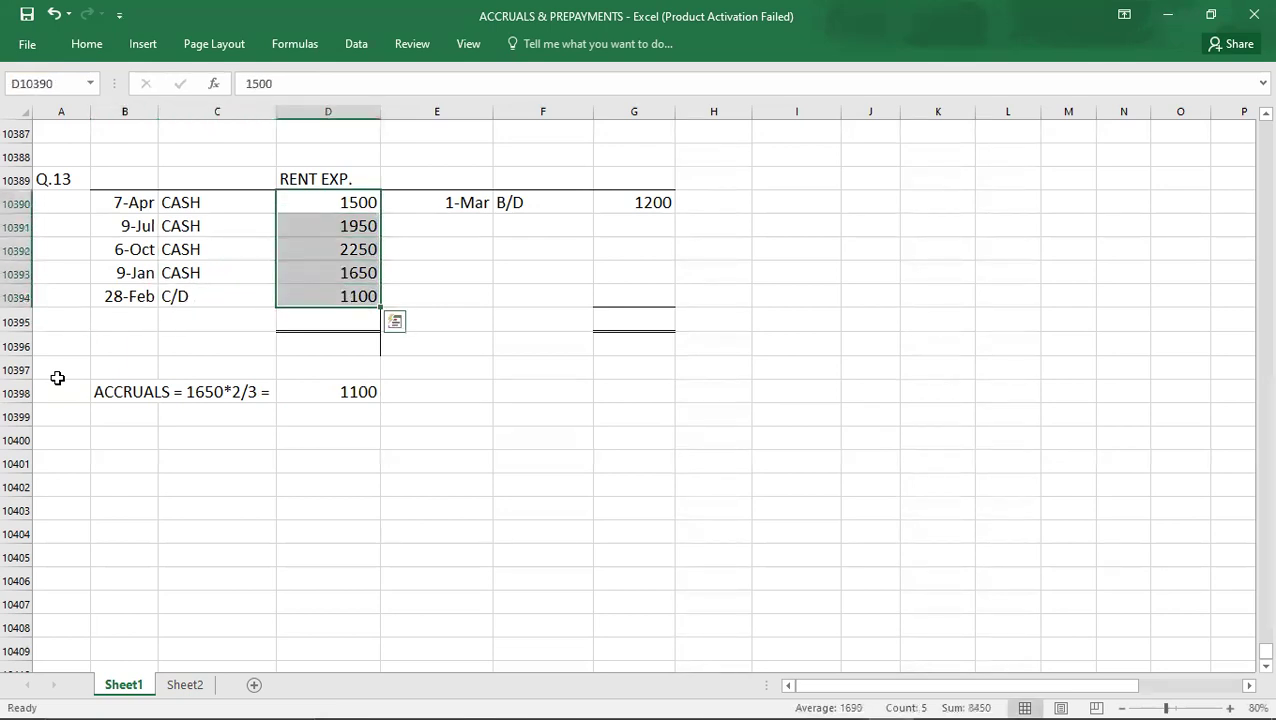
pyautogui.press('Left')
pyautogui.press('Left')
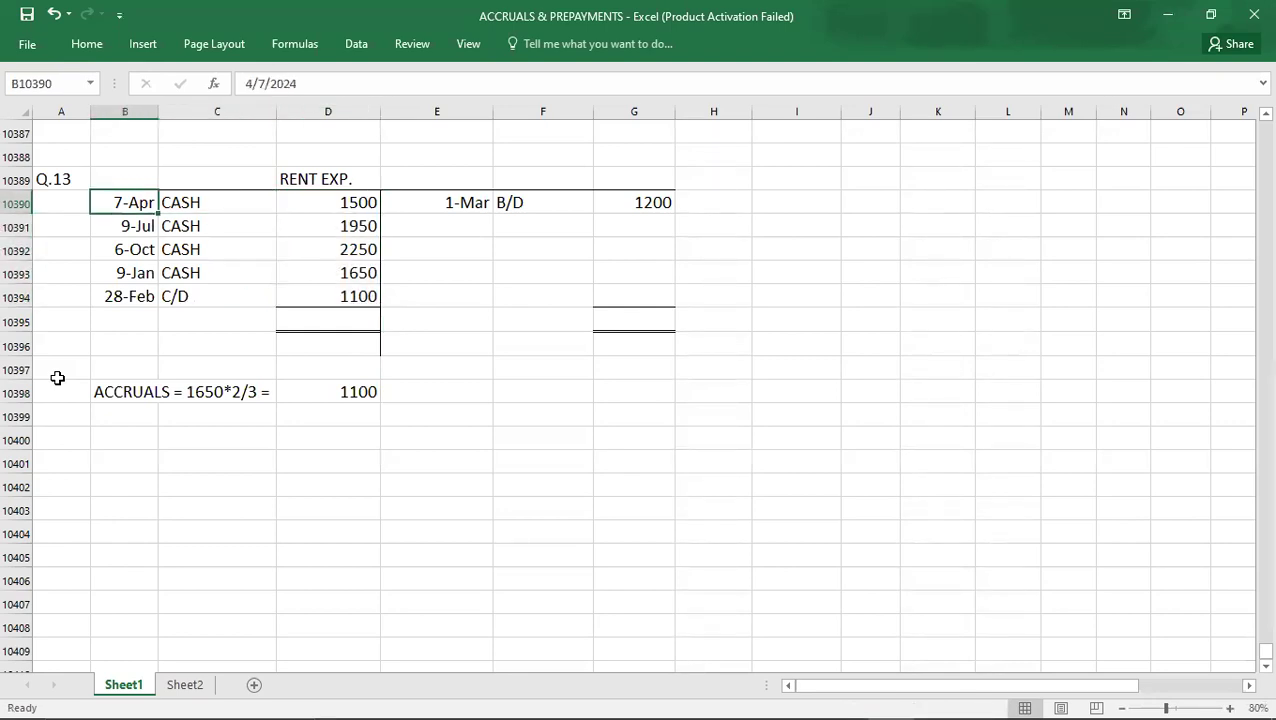
pyautogui.press('Right')
pyautogui.press('Right')
pyautogui.hotkey('shift', 'Down')
pyautogui.hotkey('shift', 'Down')
pyautogui.hotkey('shift', 'Down')
pyautogui.hotkey('shift', 'Down')
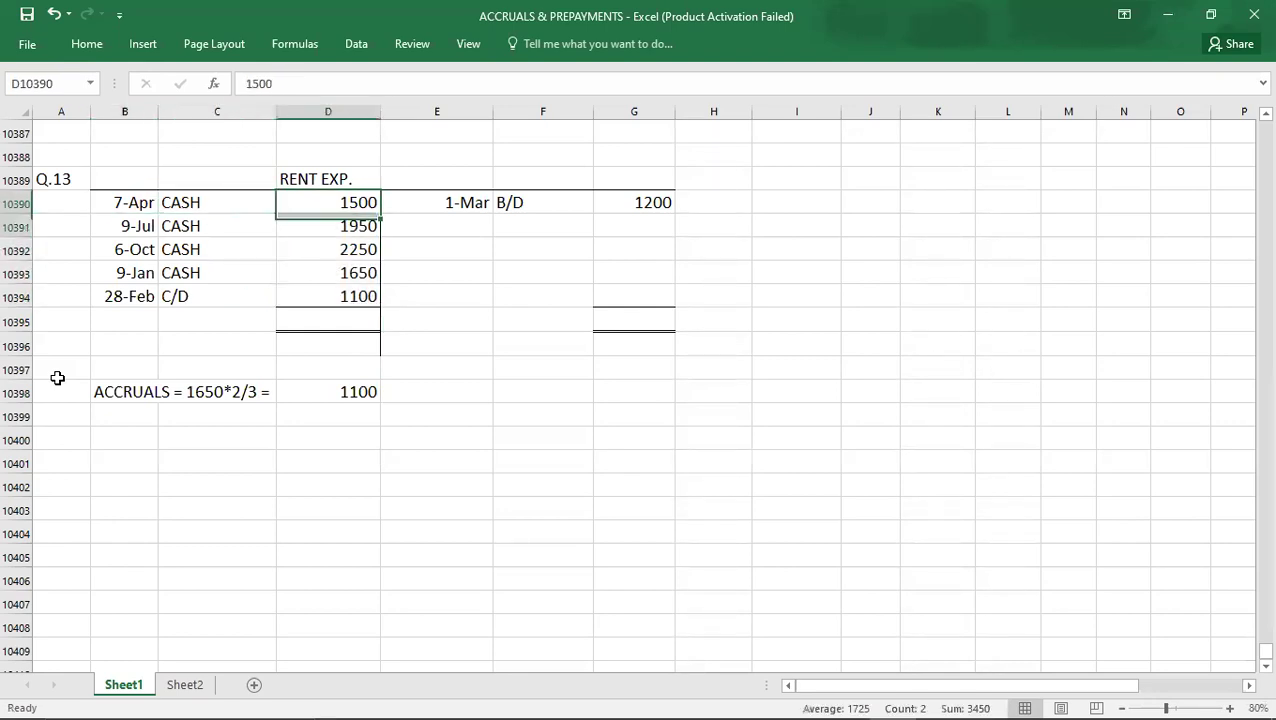
# Step: Enter 8450 as the total on both sides of the rent account, in D10395 and G10395
pyautogui.press('Down')
pyautogui.press('Down')
pyautogui.press('Down')
pyautogui.press('Down')
pyautogui.press('Down')
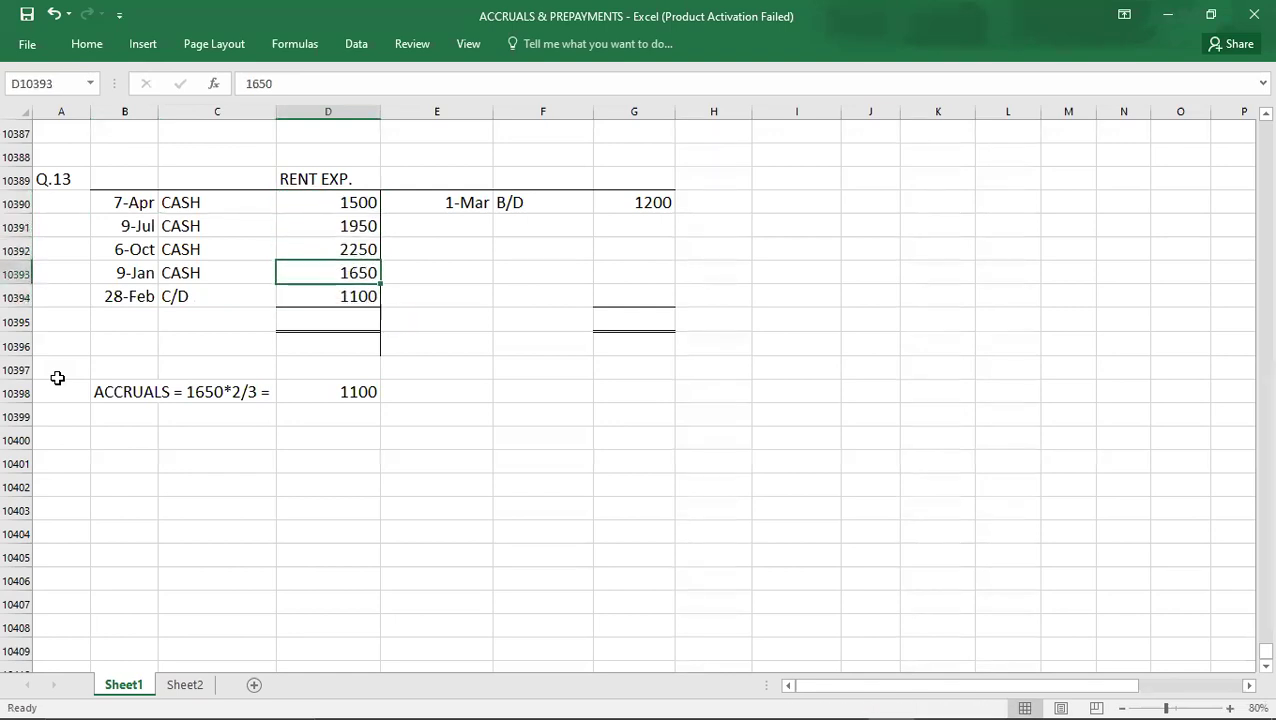
pyautogui.write('8450')
pyautogui.press('Right')
pyautogui.press('Right')
pyautogui.press('Right')
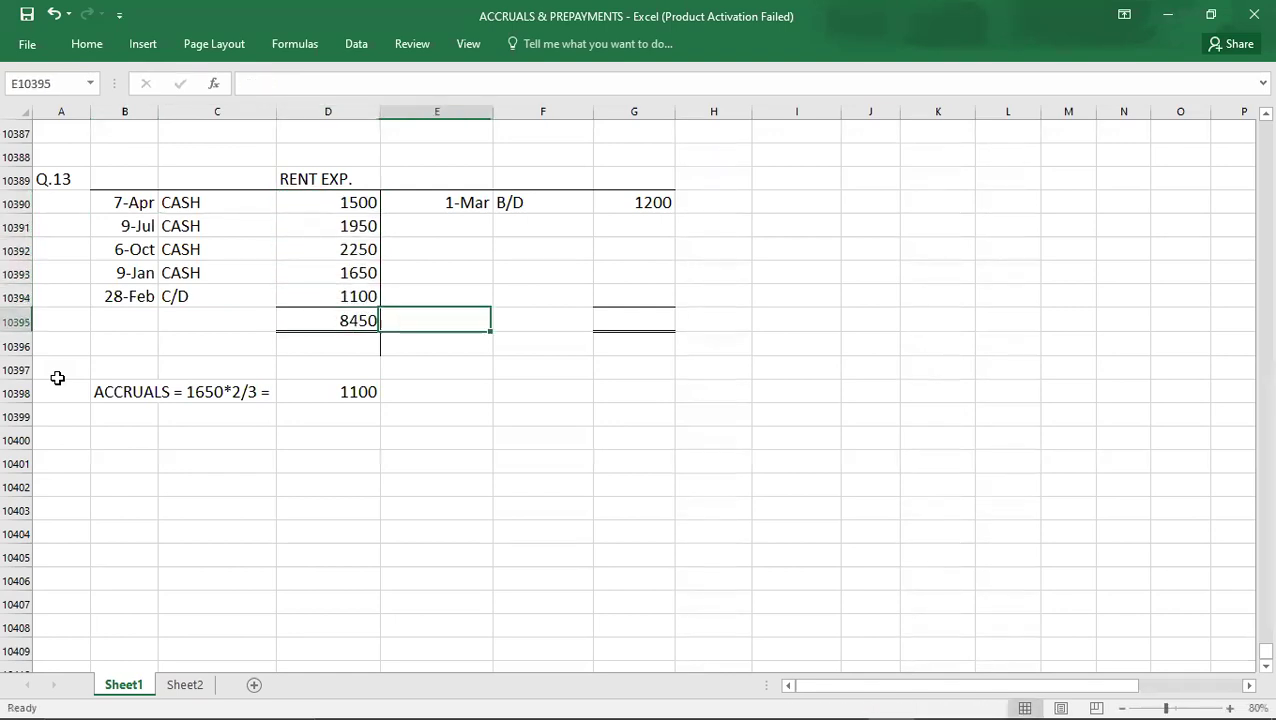
pyautogui.write('8450')
# Step: Record the income statement transfer on the rent account's credit side in row 10394 as P&L with amount 7250
pyautogui.press('Up')
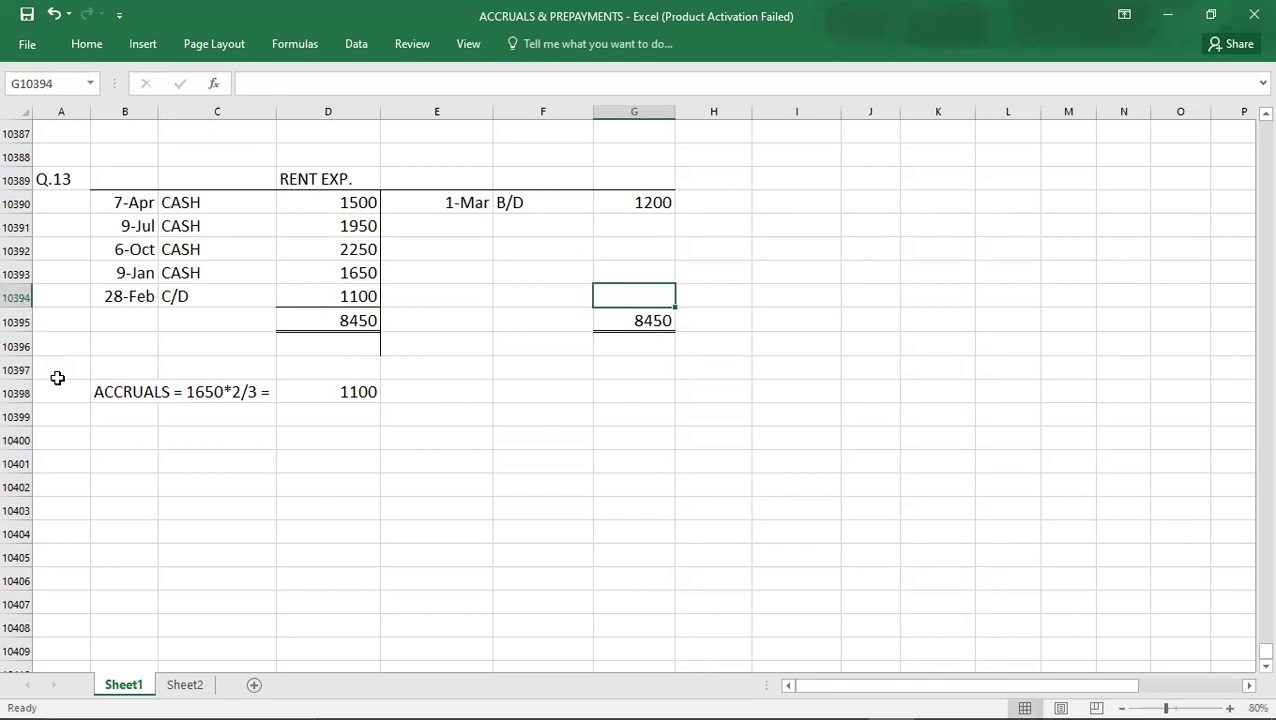
pyautogui.write('7250')
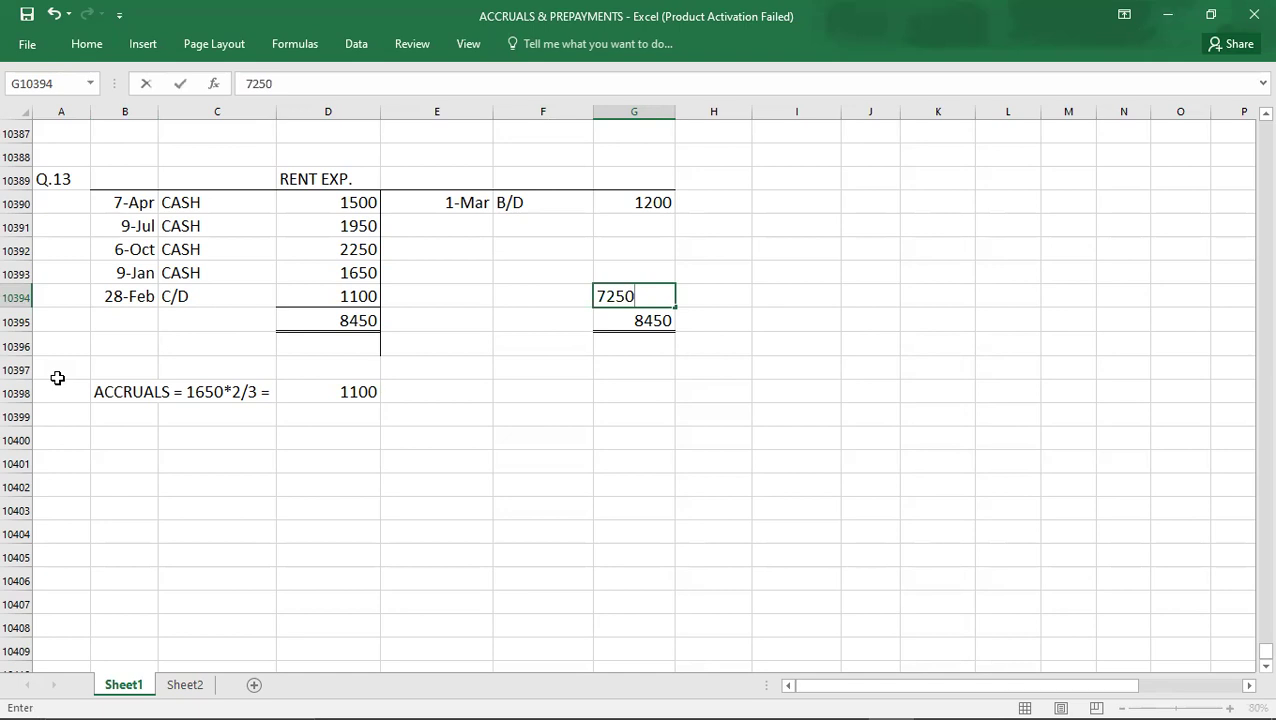
pyautogui.press('Left')
pyautogui.write('P')
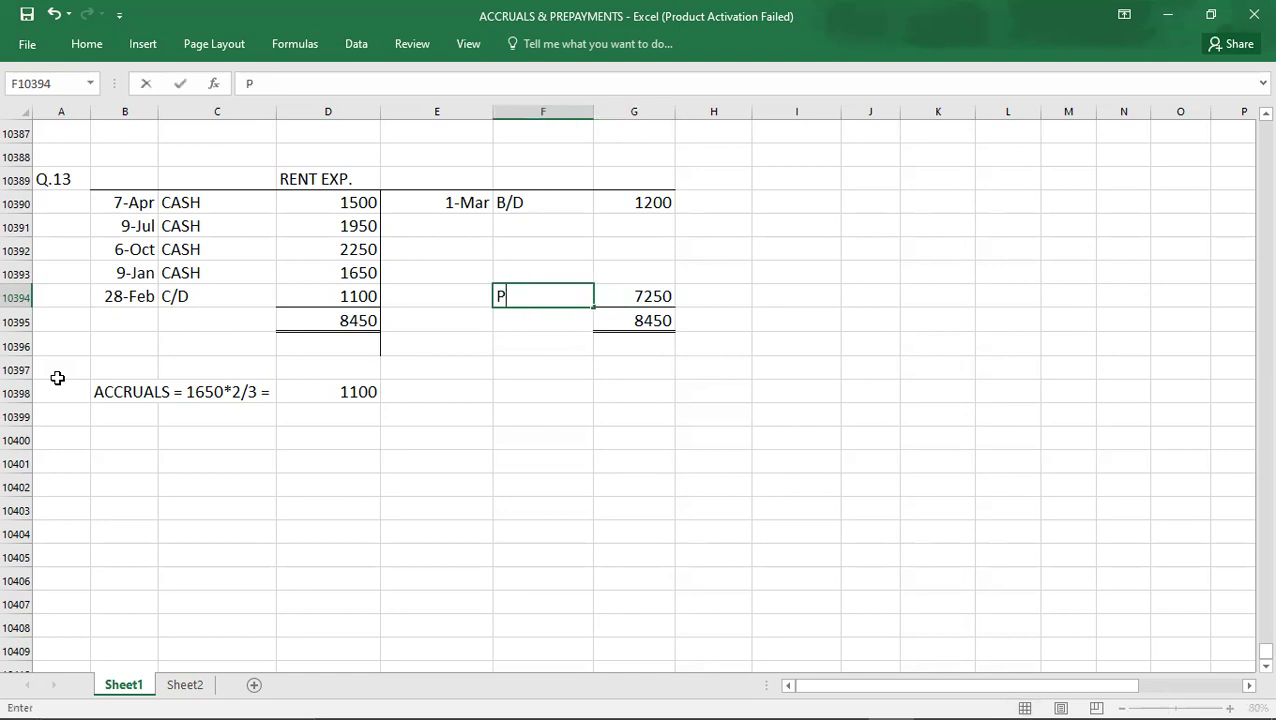
pyautogui.write('&L')
pyautogui.press('Return')
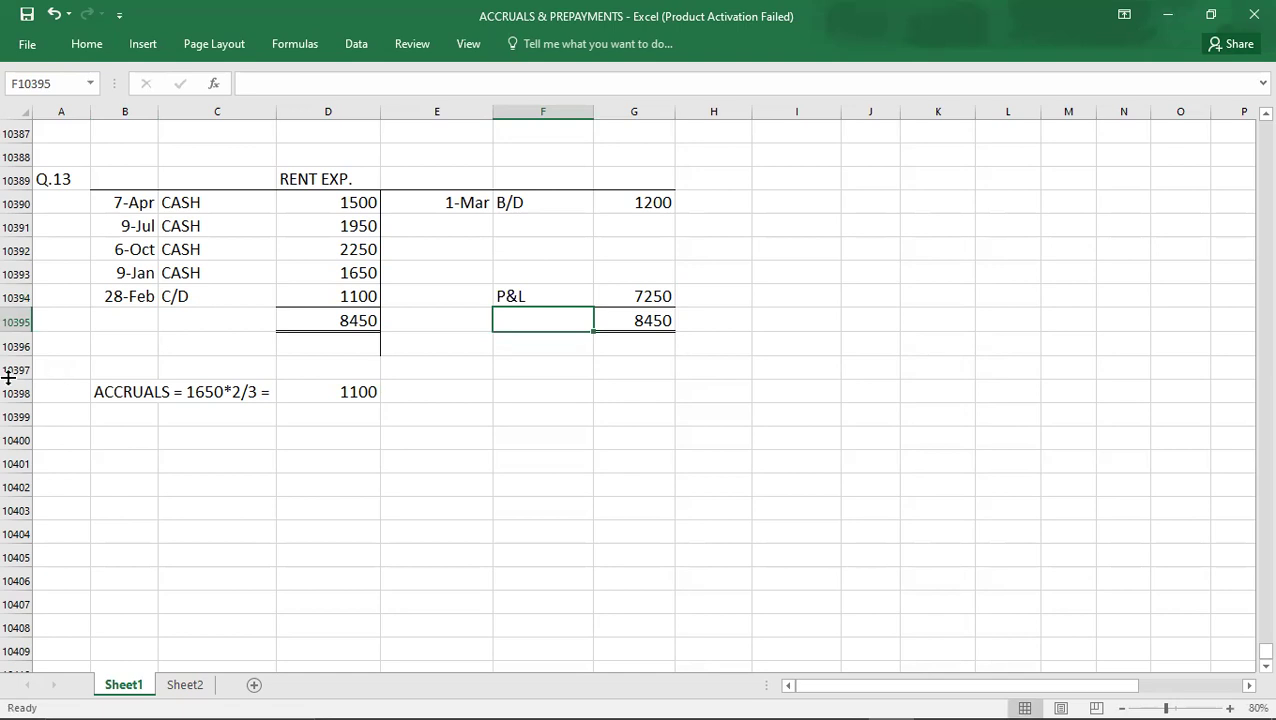
# Step: Bring down the rent accrual on the credit side of row 10396 as 1-Mar, B/D, with amount 1100
pyautogui.click(531, 356)
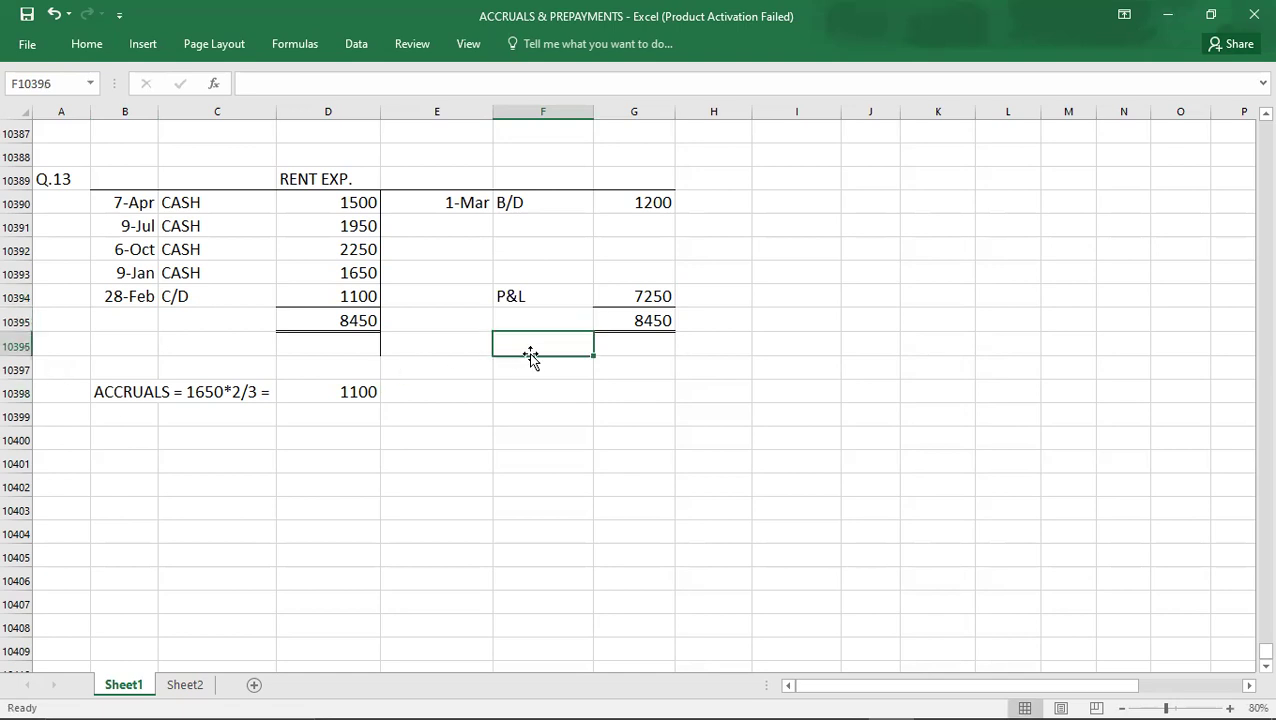
pyautogui.click(452, 338)
pyautogui.write('3/1')
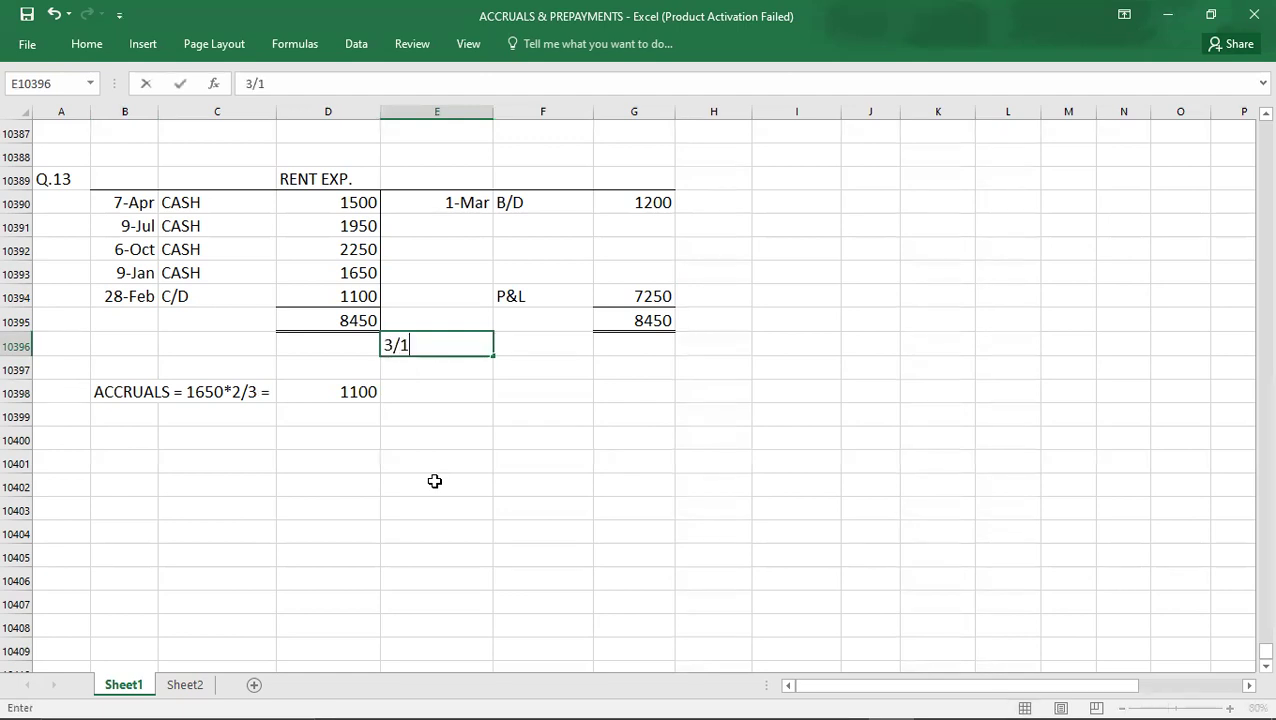
pyautogui.press('Tab')
pyautogui.write('B/D')
pyautogui.press('Tab')
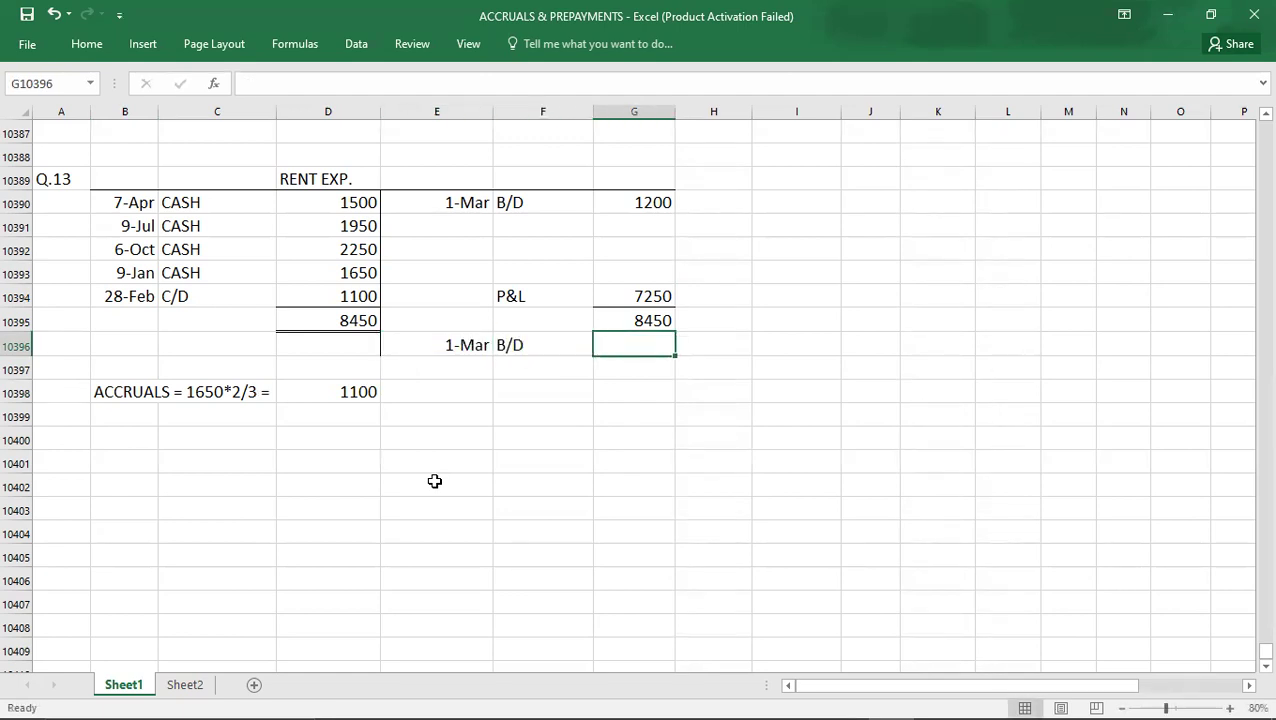
pyautogui.write('1100')
pyautogui.press('Return')
pyautogui.press('Return')
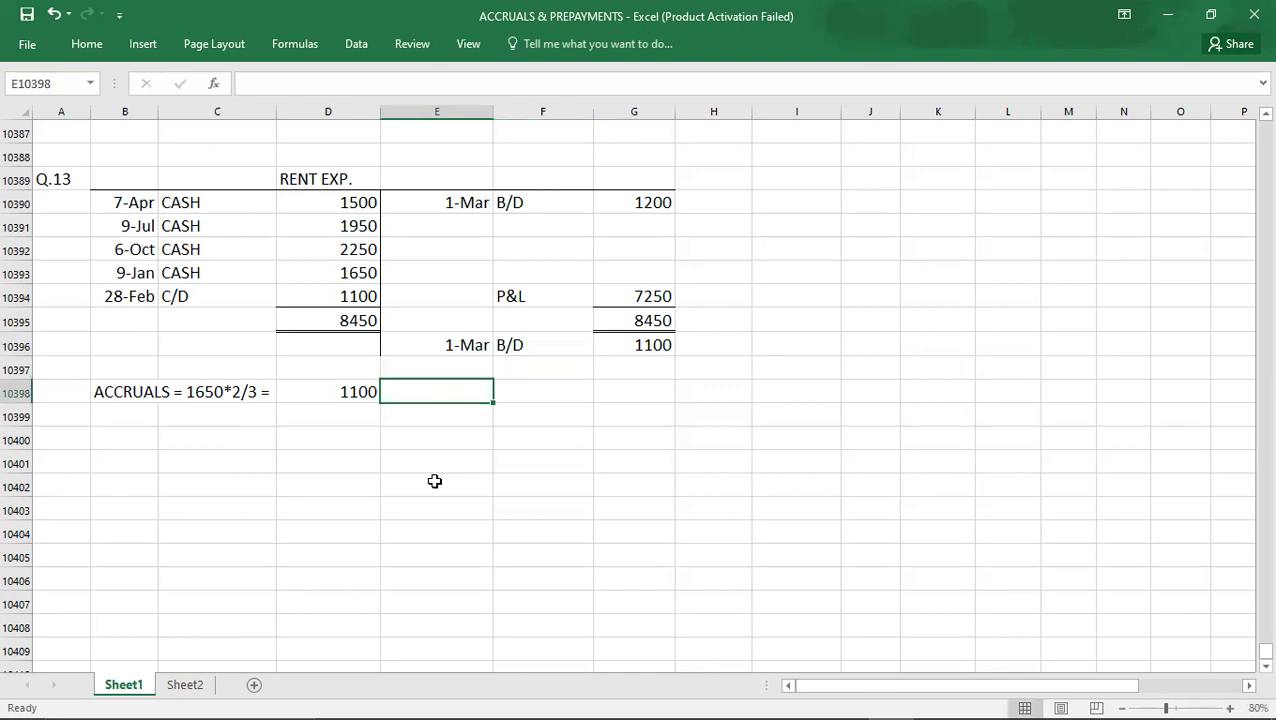
pyautogui.click(604, 295)
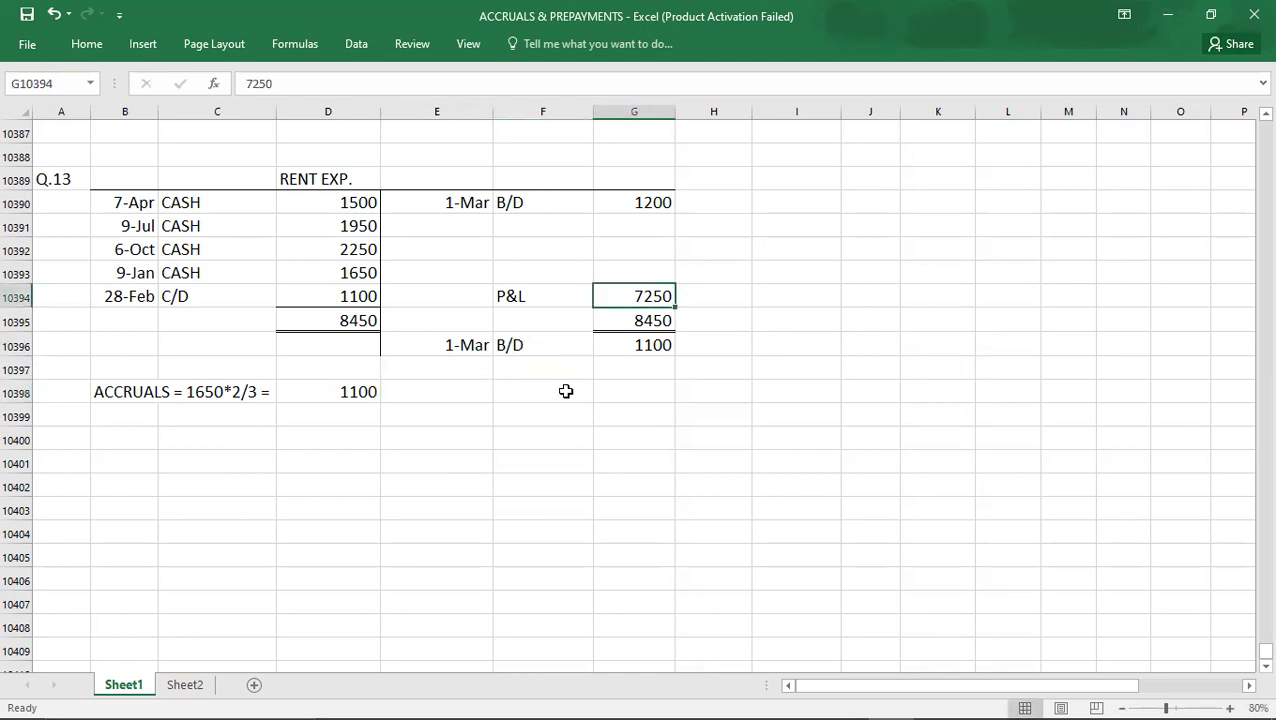
pyautogui.press('Down')
pyautogui.press('Down')
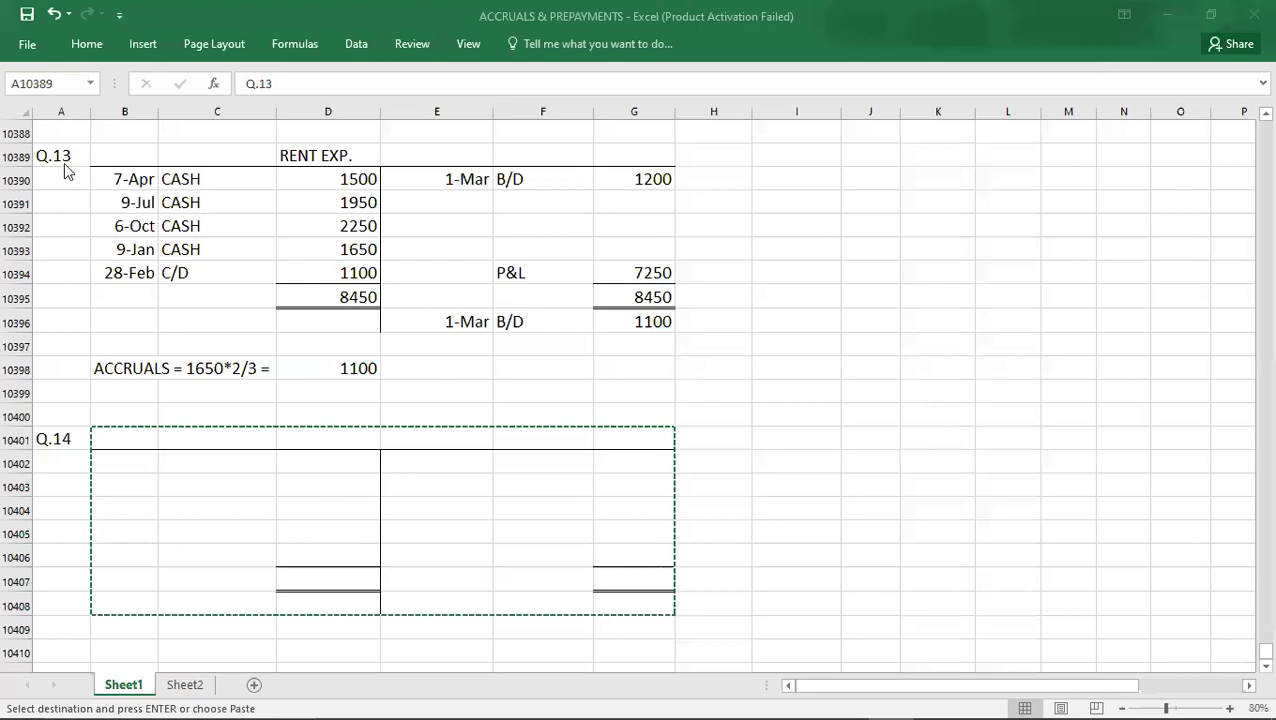
# Step: Consult Q.14 in the ACCRUALS & PREPAYMENTS 2024 PDF and title its first Excel ledger account INSURANCE EXP. in D10401
pyautogui.hotkey('alt', 'Tab')
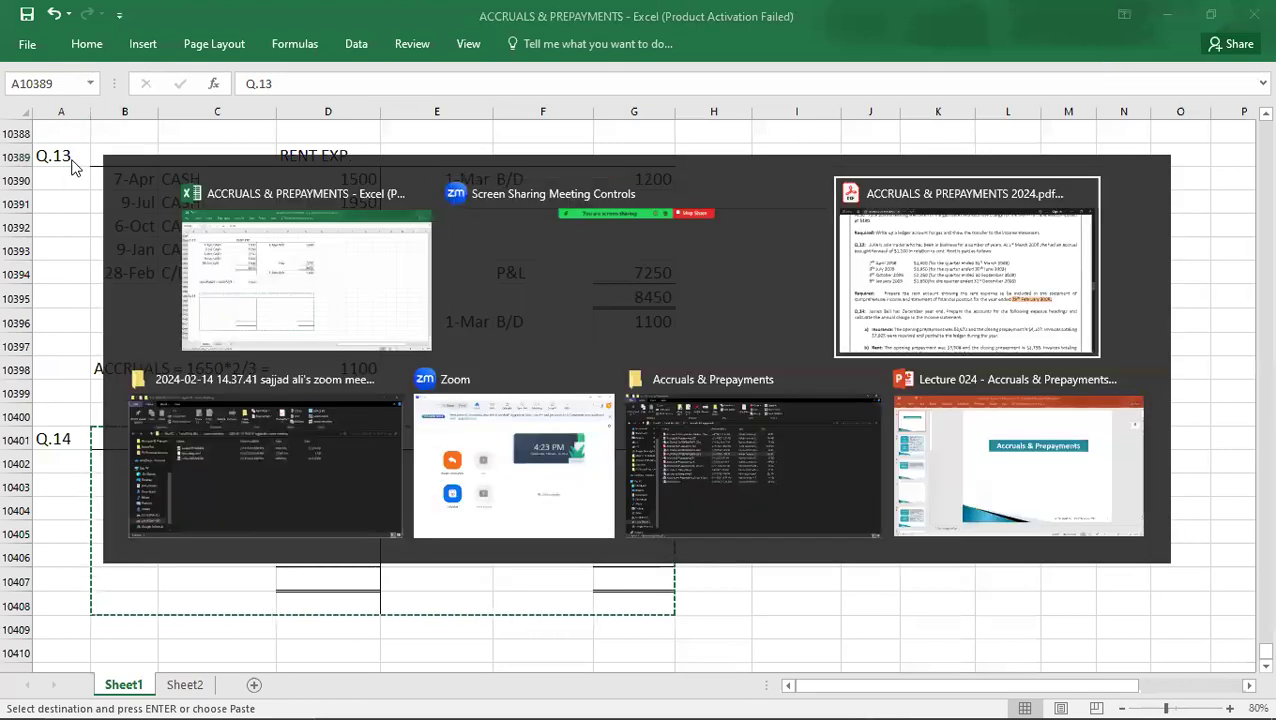
pyautogui.press('Tab')
pyautogui.scroll(-10, 69, 158)
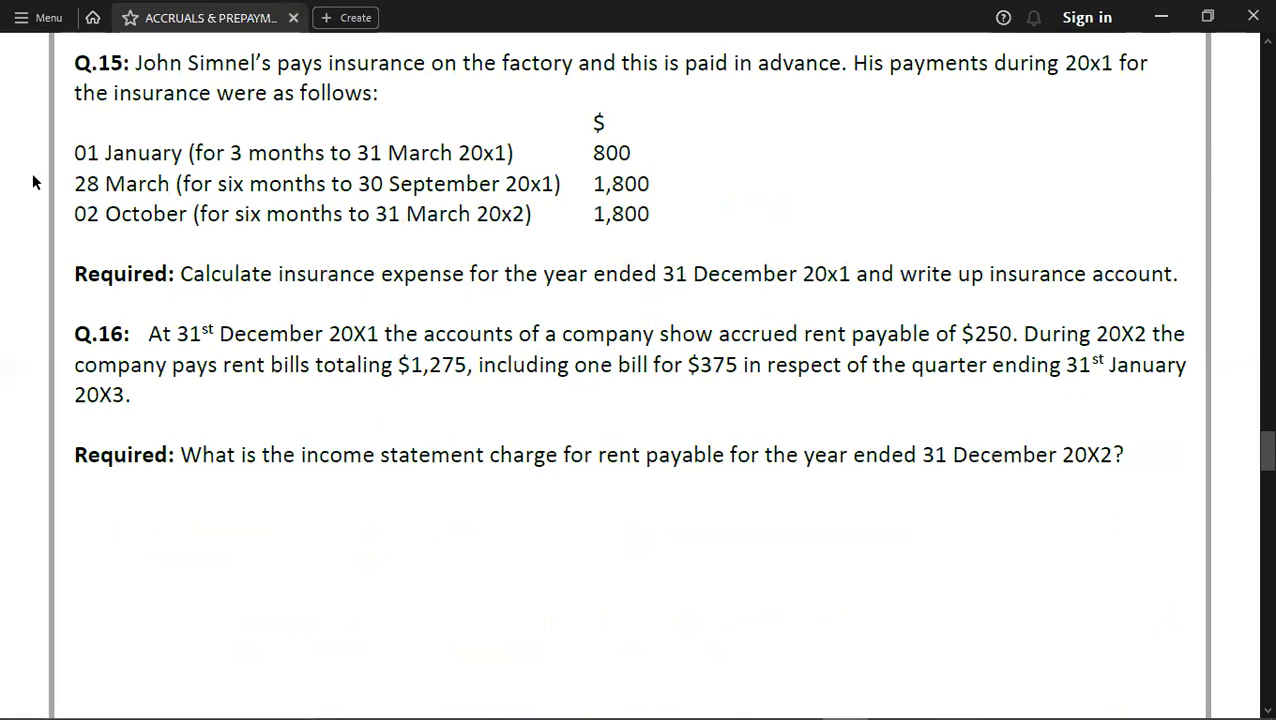
pyautogui.scroll(4, 32, 182)
pyautogui.scroll(5, 33, 182)
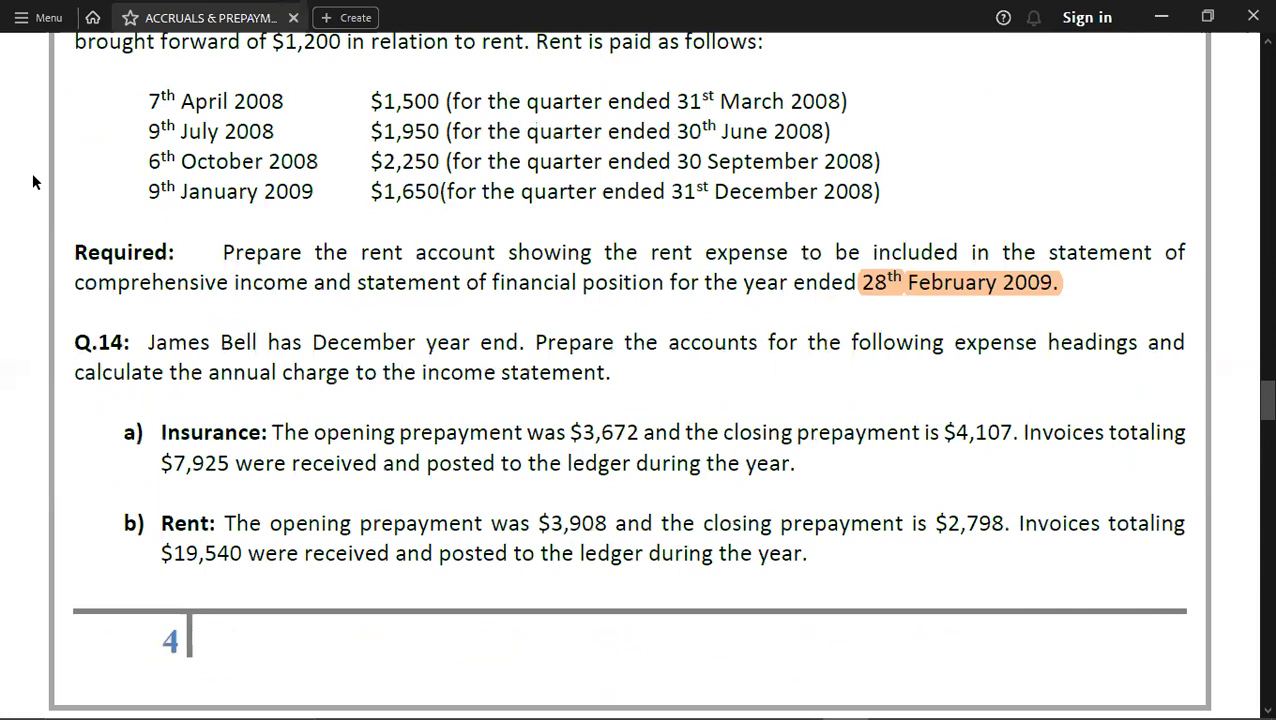
pyautogui.scroll(-1, 33, 182)
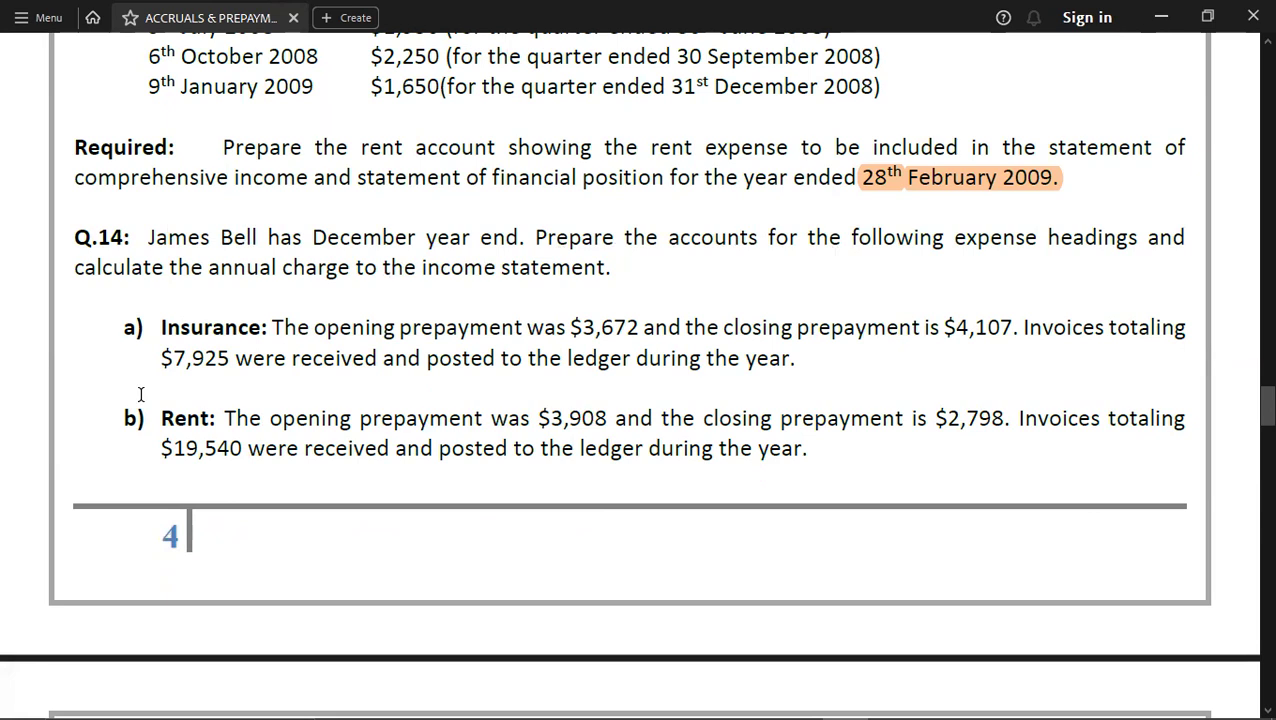
pyautogui.hotkey('alt', 'Tab')
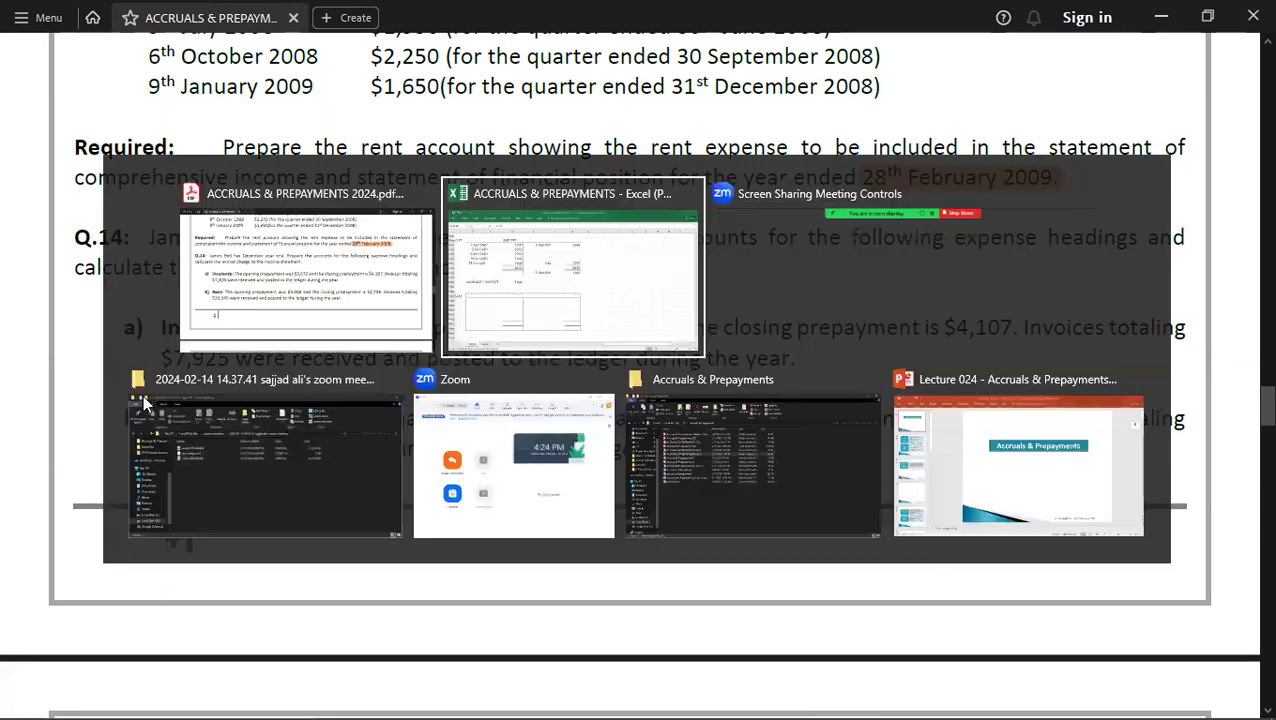
pyautogui.press('Right')
pyautogui.press('Right')
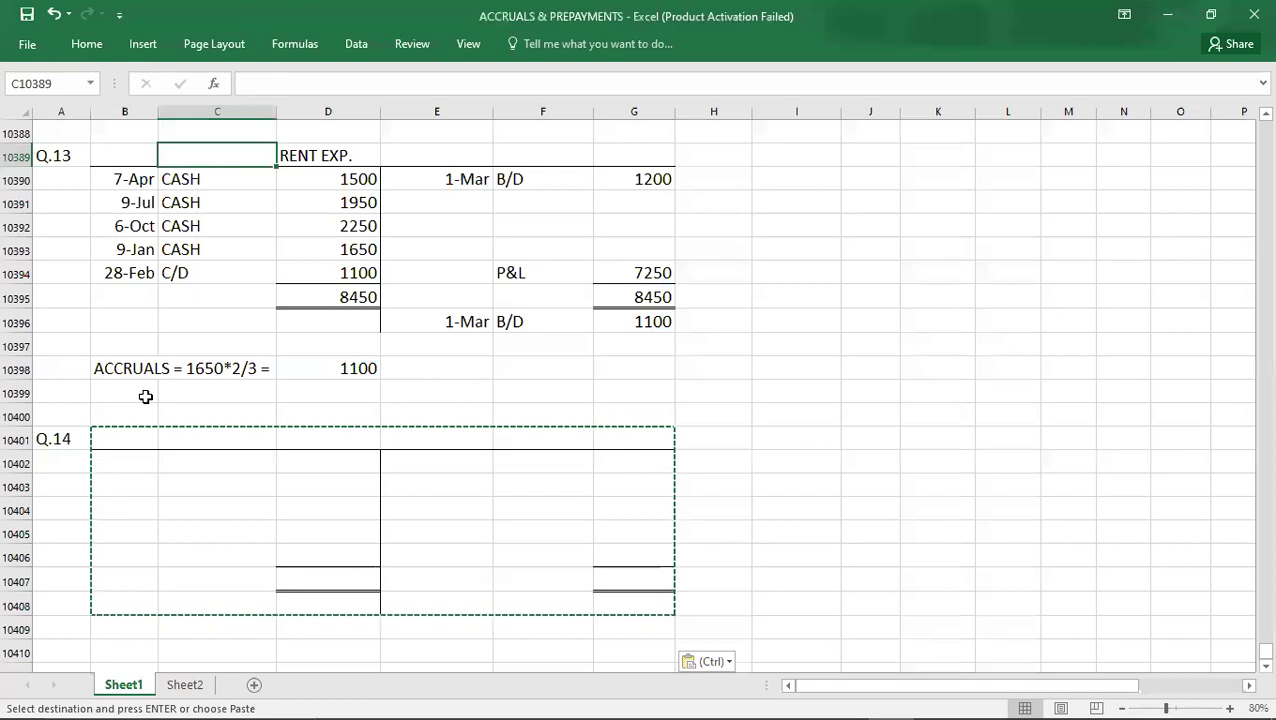
pyautogui.click(359, 438)
pyautogui.doubleClick(360, 438)
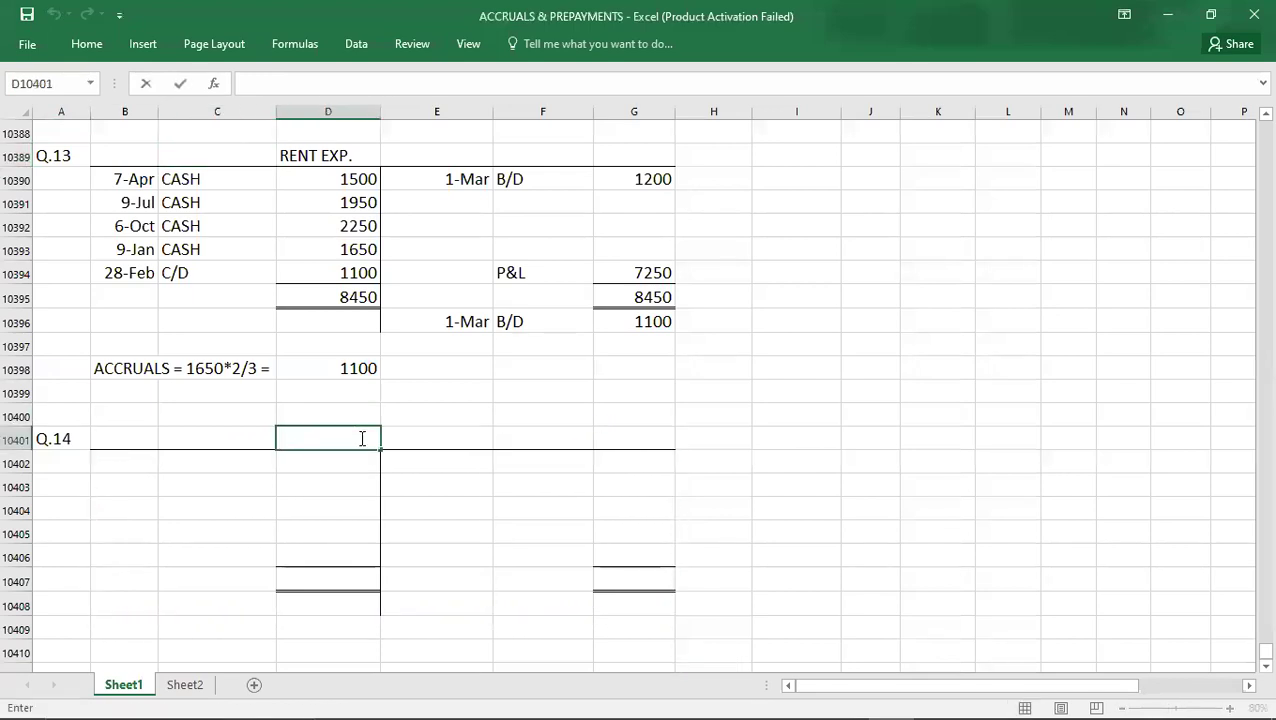
pyautogui.write('INSURANCE')
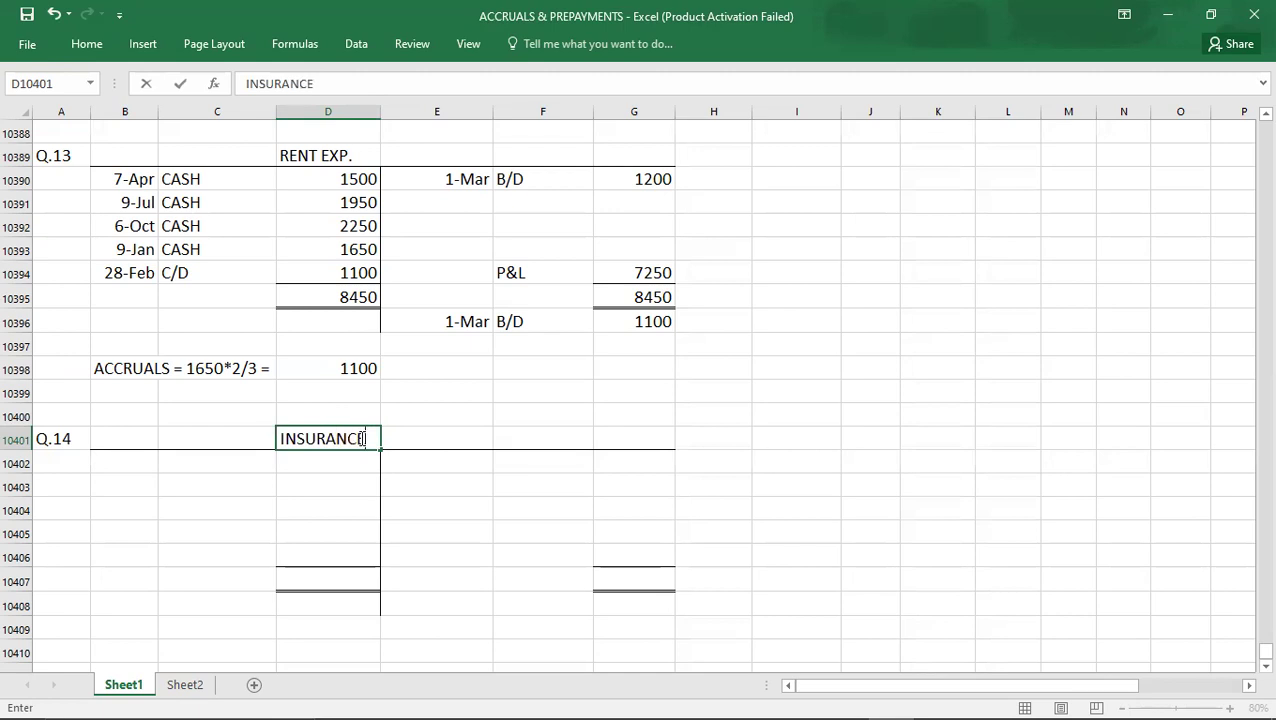
pyautogui.write(' EXP.')
pyautogui.press('Return')
# Step: Record the opening insurance prepayment from the PDF on the debit side of Excel row 10402 as B/D with amount 3672
pyautogui.press('Down')
pyautogui.press('Down')
pyautogui.press('Down')
pyautogui.press('Down')
pyautogui.press('Down')
pyautogui.press('Down')
pyautogui.press('Down')
pyautogui.press('Down')
pyautogui.press('Down')
pyautogui.press('Down')
pyautogui.press('Down')
pyautogui.press('Down')
pyautogui.press('Down')
pyautogui.press('Down')
pyautogui.press('Down')
pyautogui.press('Down')
pyautogui.press('Down')
pyautogui.press('Down')
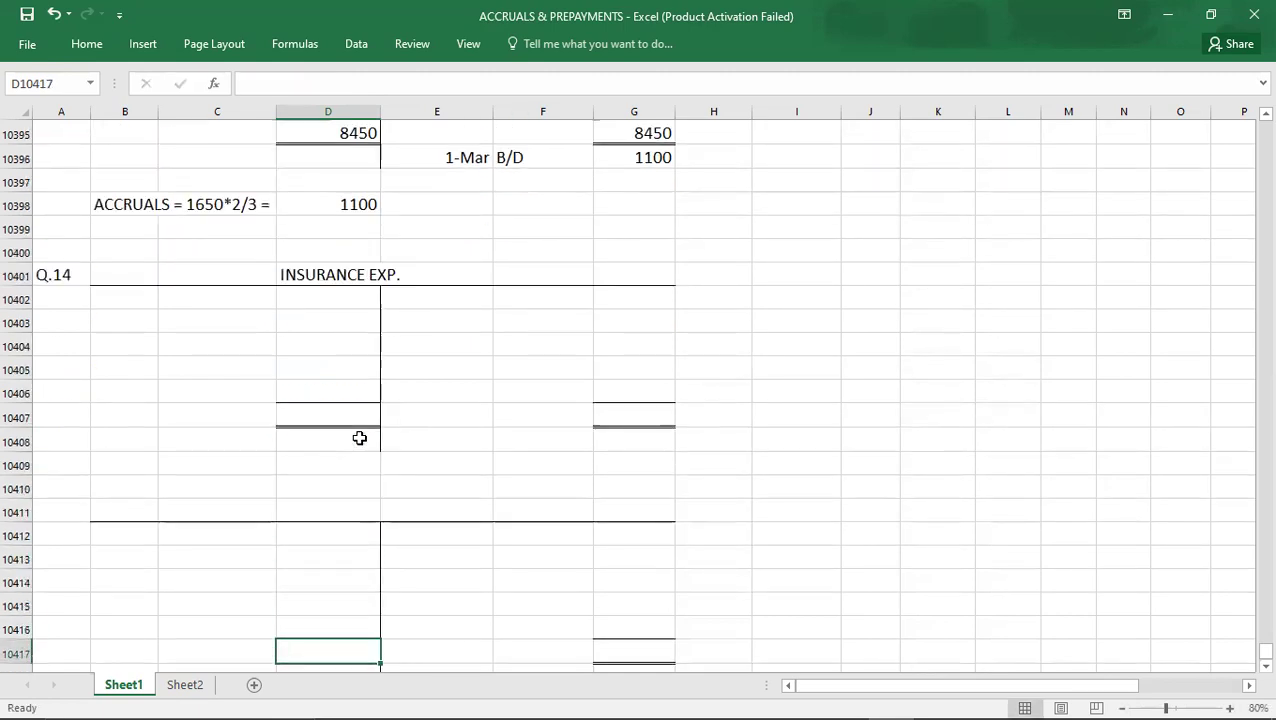
pyautogui.press('Down')
pyautogui.hotkey('alt', 'Tab')
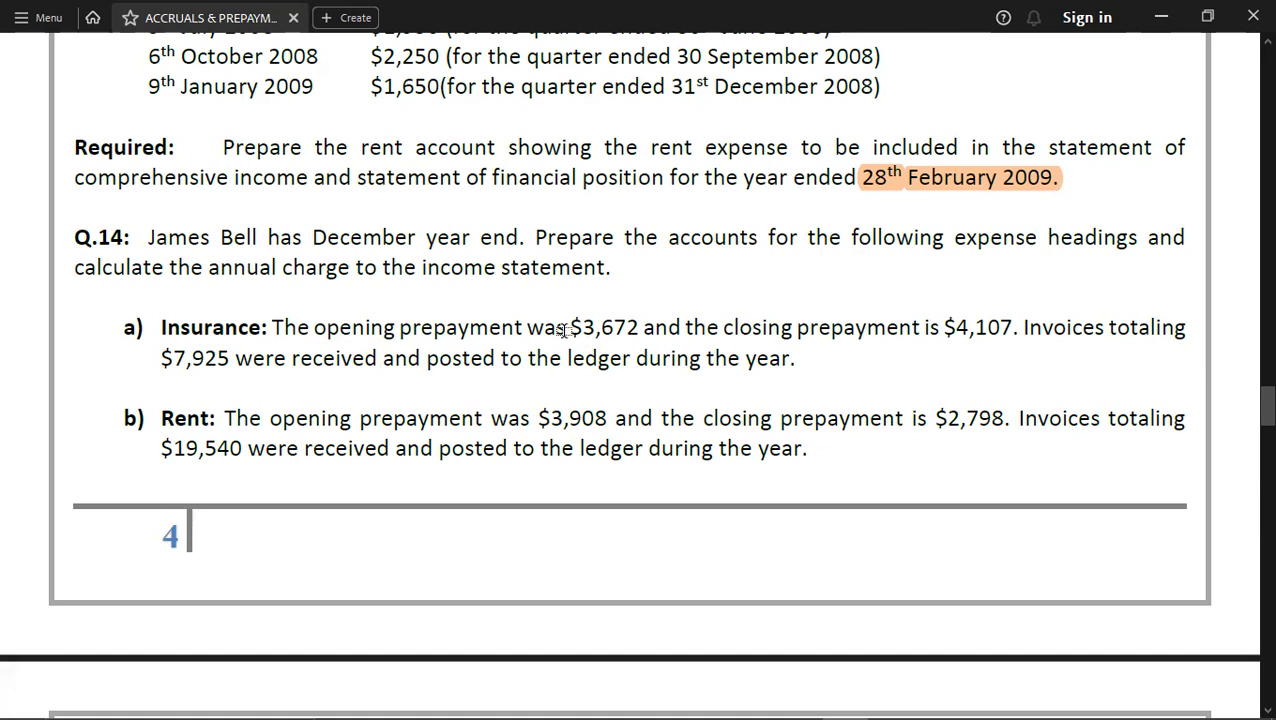
pyautogui.hotkey('alt', 'Tab')
pyautogui.press('Left')
pyautogui.click(219, 201)
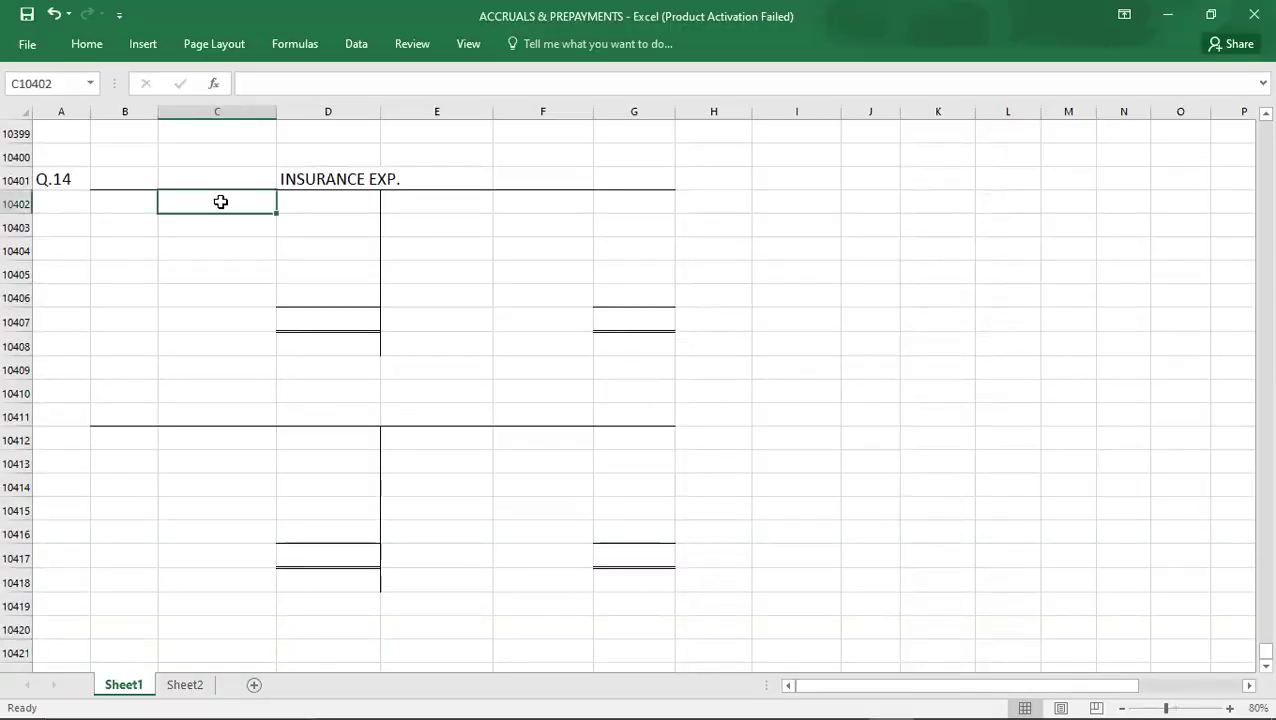
pyautogui.write('B/D')
pyautogui.press('Tab')
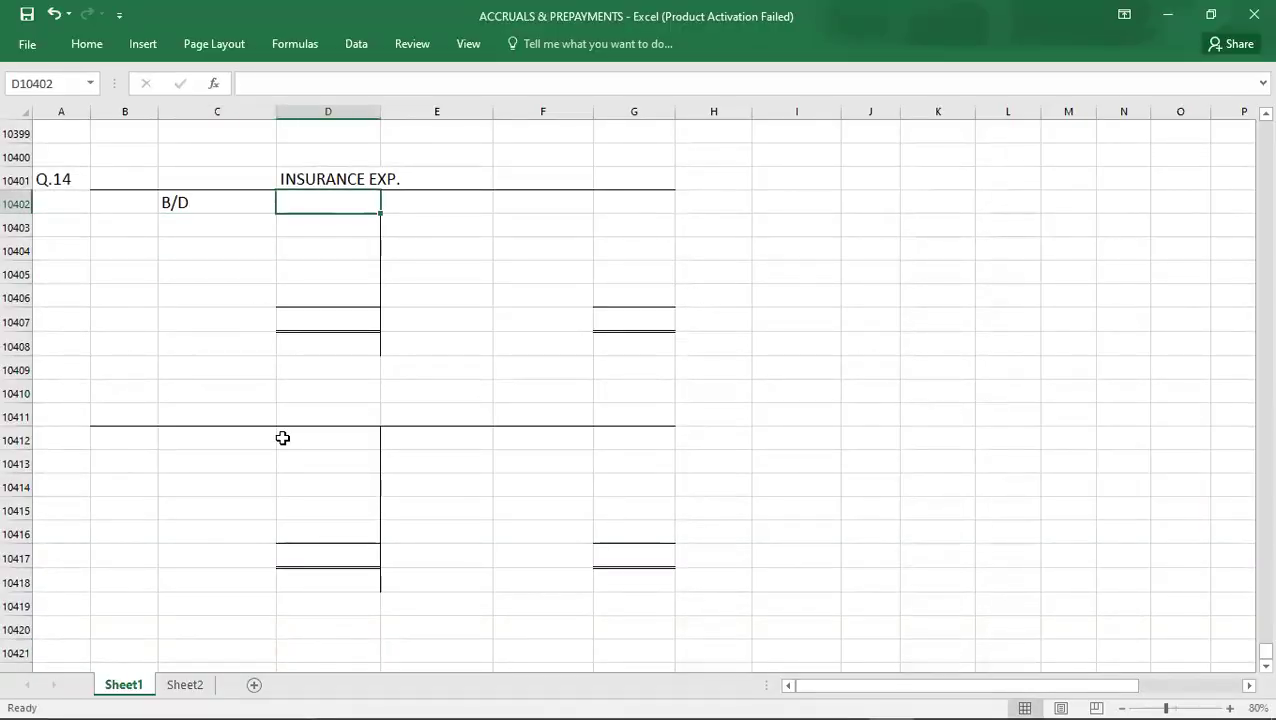
pyautogui.hotkey('alt', 'Tab')
pyautogui.hotkey('alt', 'Tab')
pyautogui.write('3672')
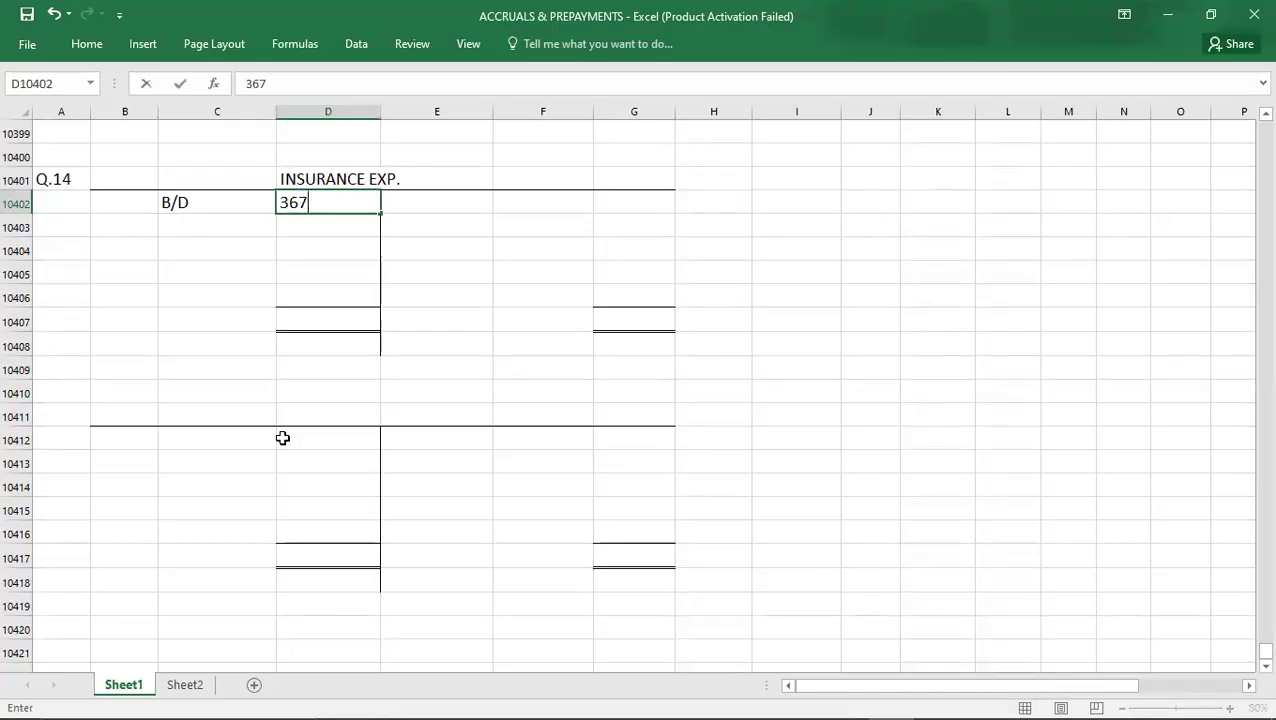
pyautogui.press('Return')
# Step: Look up the closing insurance prepayment in the PDF and record it on credit-side Excel row 10406 as C/D with amount 4107
pyautogui.hotkey('alt', 'Tab')
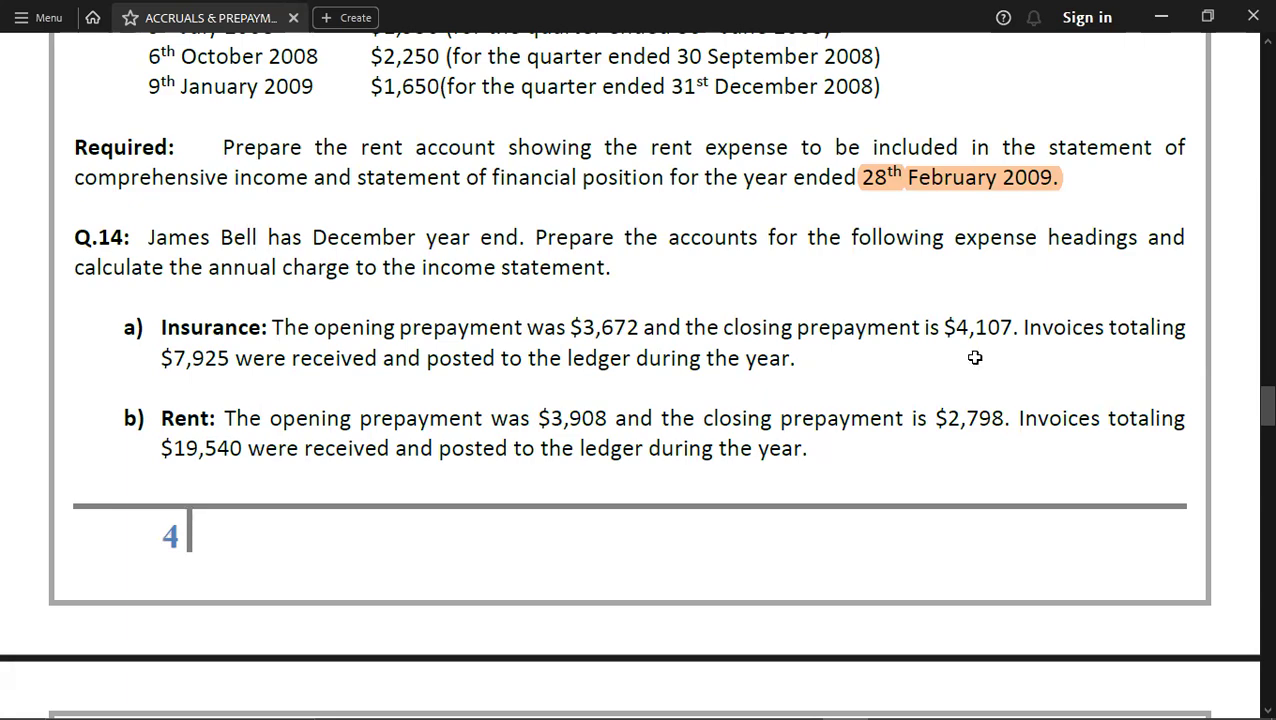
pyautogui.hotkey('alt', 'Tab')
pyautogui.press('Down')
pyautogui.press('Down')
pyautogui.press('Down')
pyautogui.press('Right')
pyautogui.press('Right')
pyautogui.press('Right')
pyautogui.write('C/D')
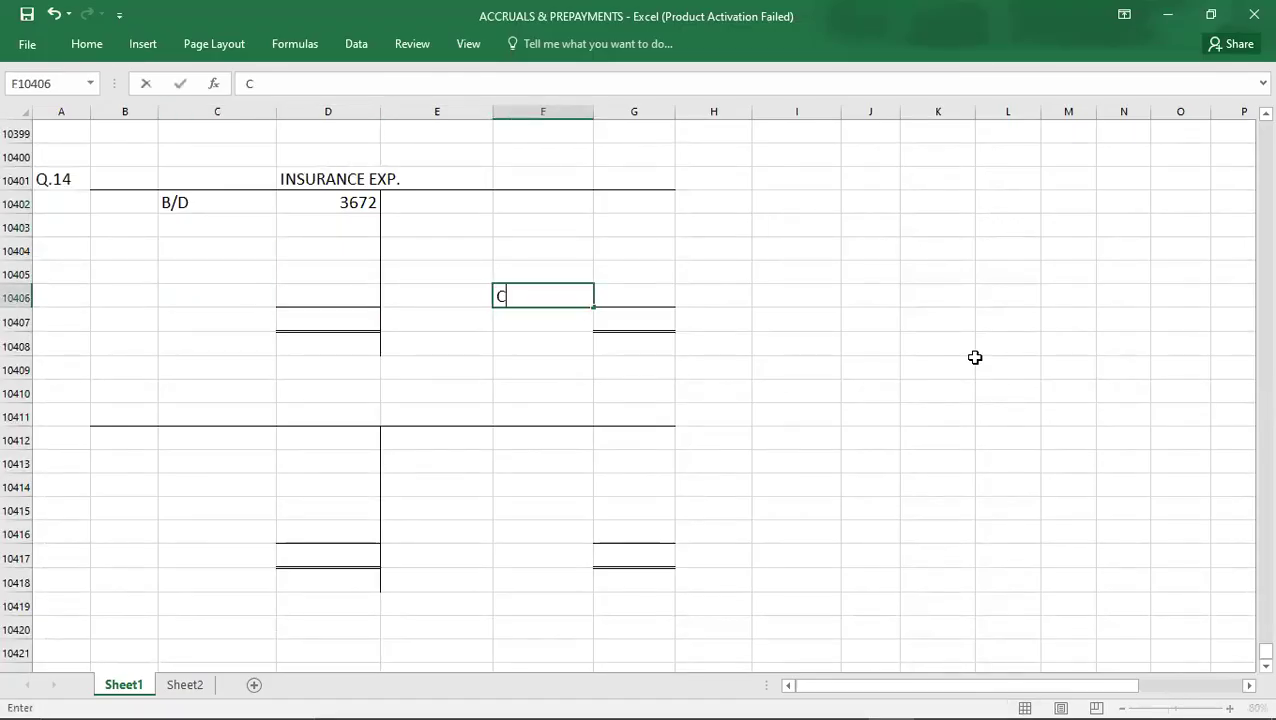
pyautogui.press('Right')
pyautogui.write('4107')
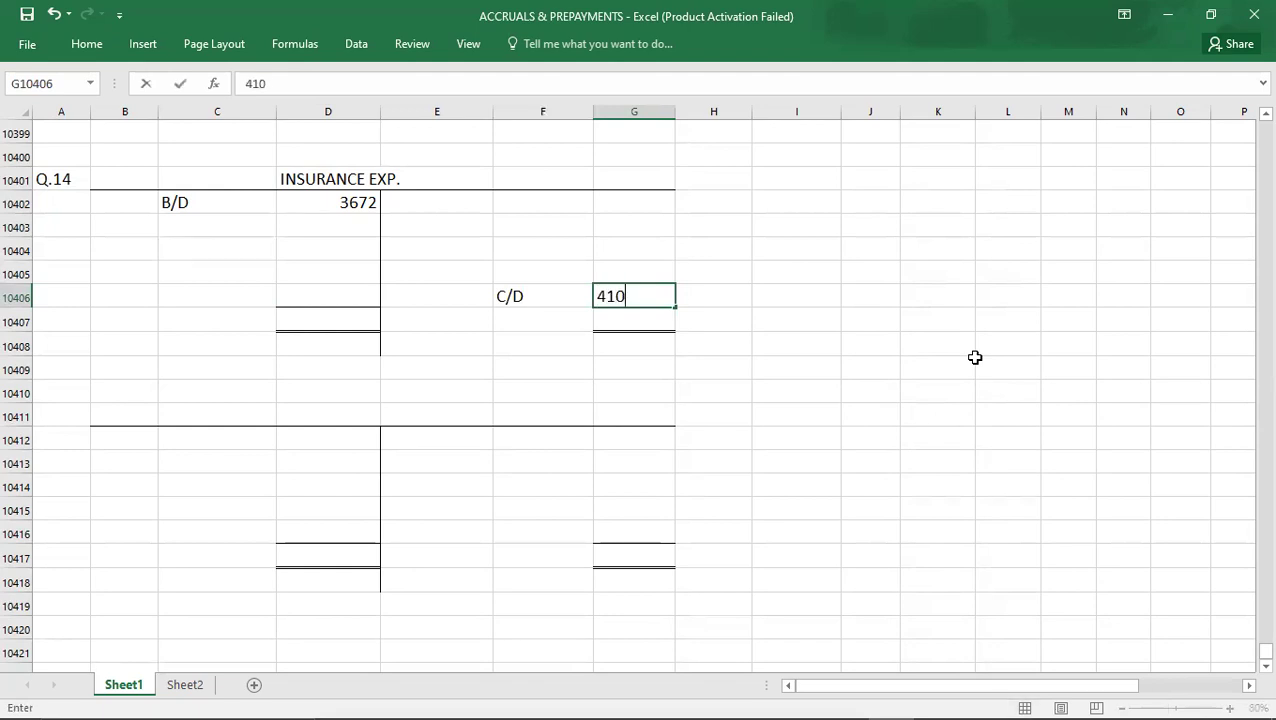
pyautogui.press('Return')
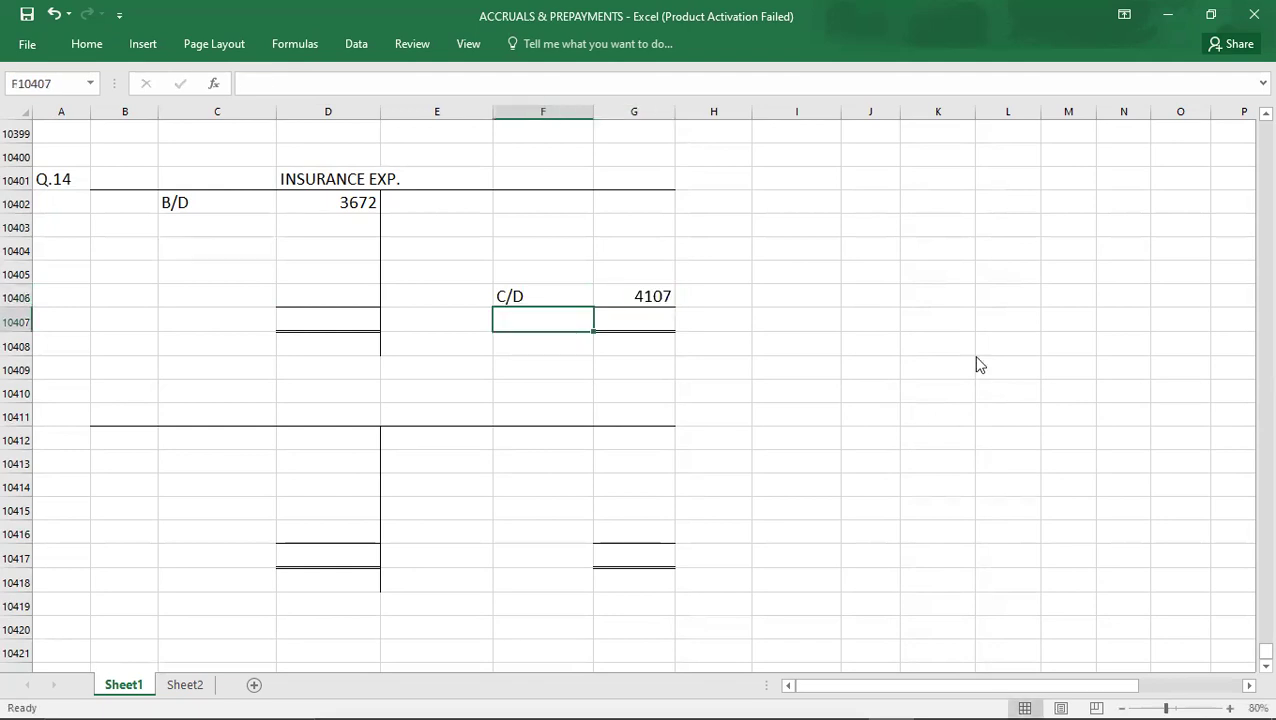
# Step: Look up the year's insurance invoices in the PDF and record them on debit-side Excel row 10404 as CASH with amount 7925
pyautogui.hotkey('alt', 'Tab')
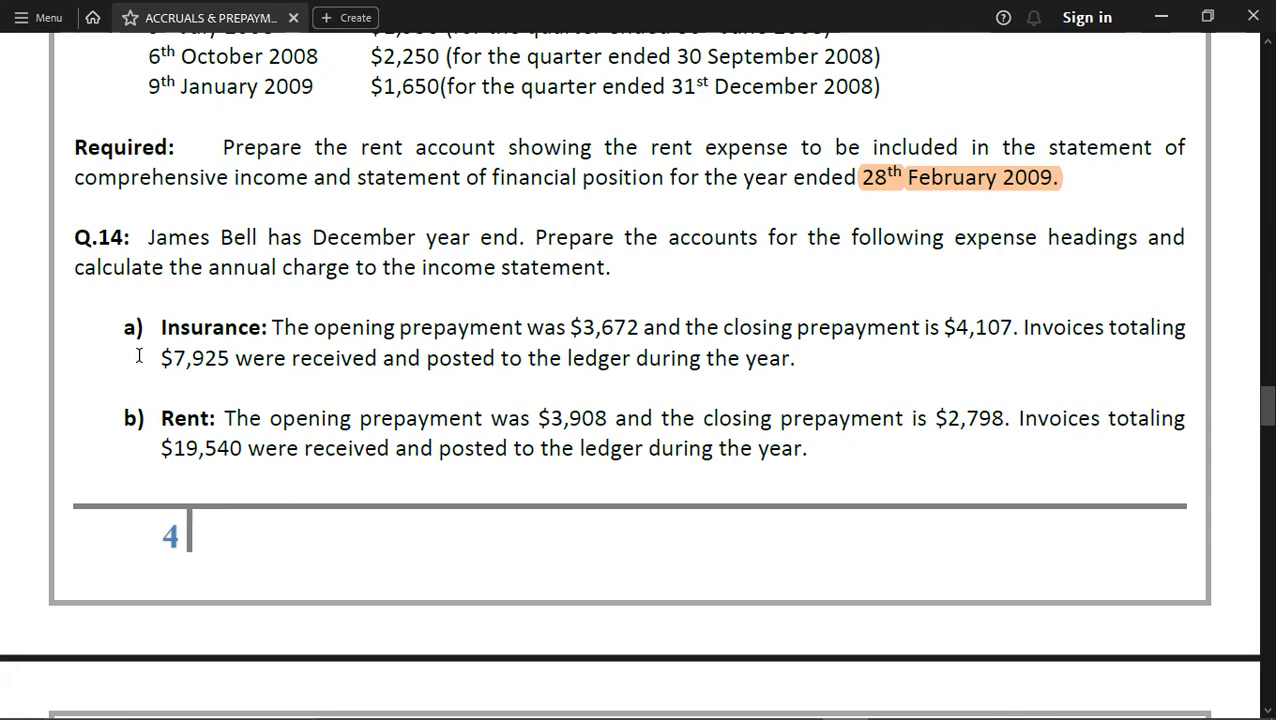
pyautogui.hotkey('alt', 'Tab')
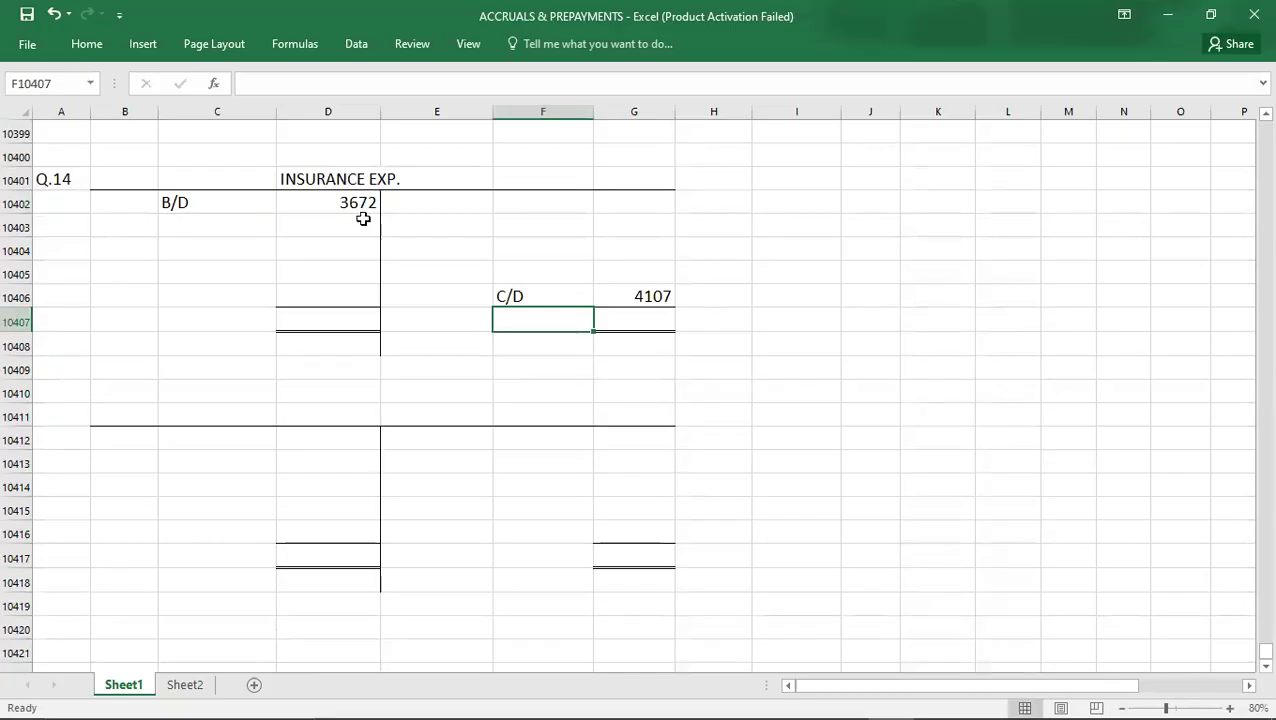
pyautogui.click(351, 250)
pyautogui.write('7925')
pyautogui.press('Left')
pyautogui.write('CASH')
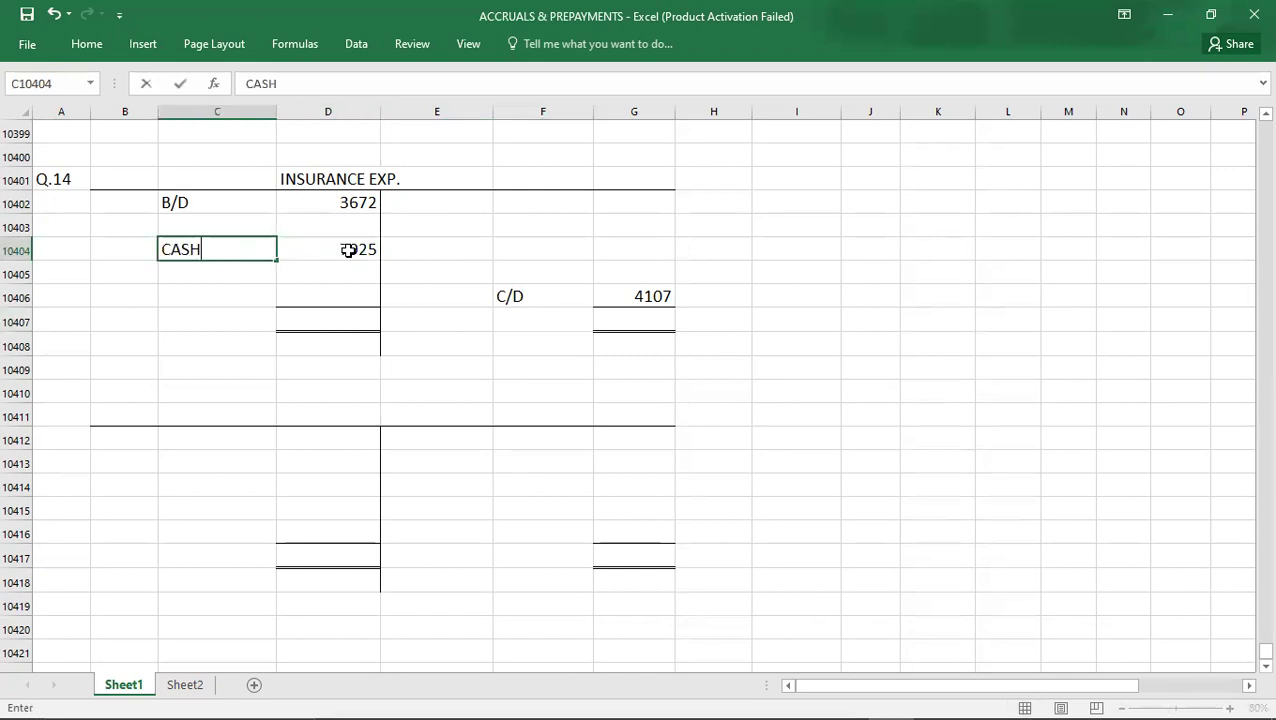
pyautogui.press('Return')
# Step: Check the sum of the insurance debits in D10402 to D10406 and enter 11597 as the total in D10407 and G10407
pyautogui.click(309, 210)
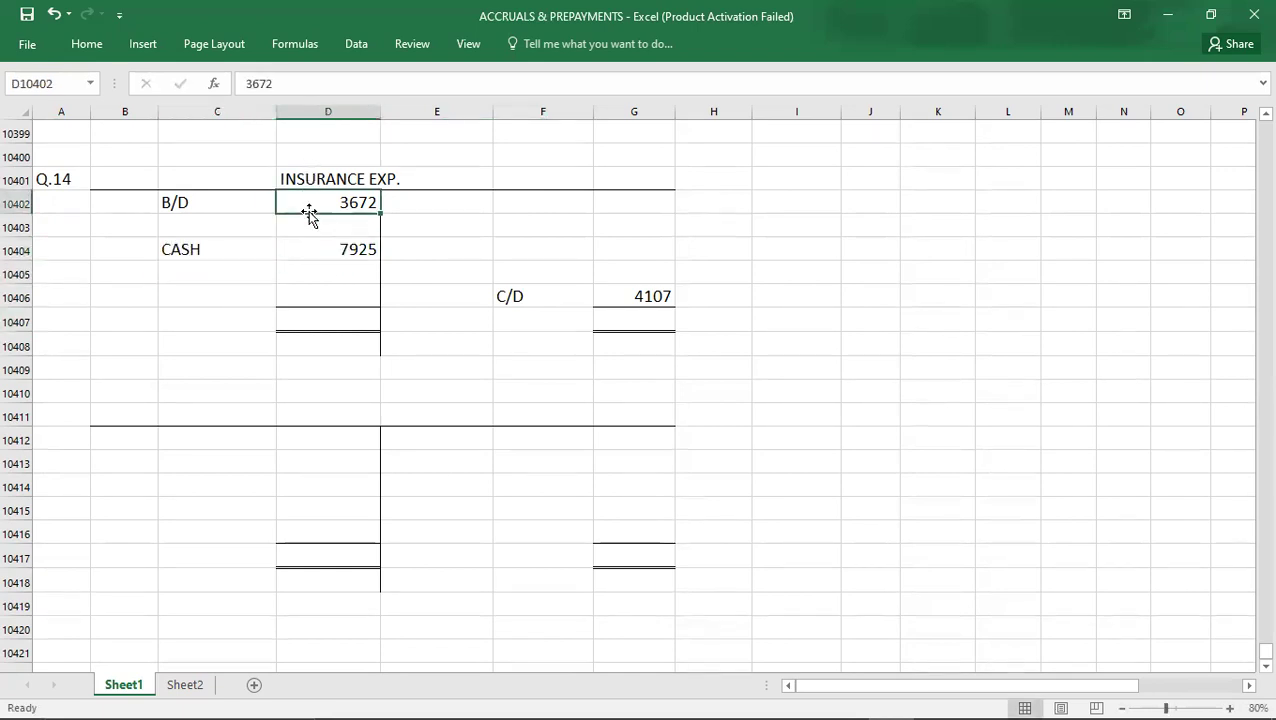
pyautogui.hotkey('shift', 'Down')
pyautogui.hotkey('shift', 'Down')
pyautogui.hotkey('shift', 'Down')
pyautogui.hotkey('shift', 'Down')
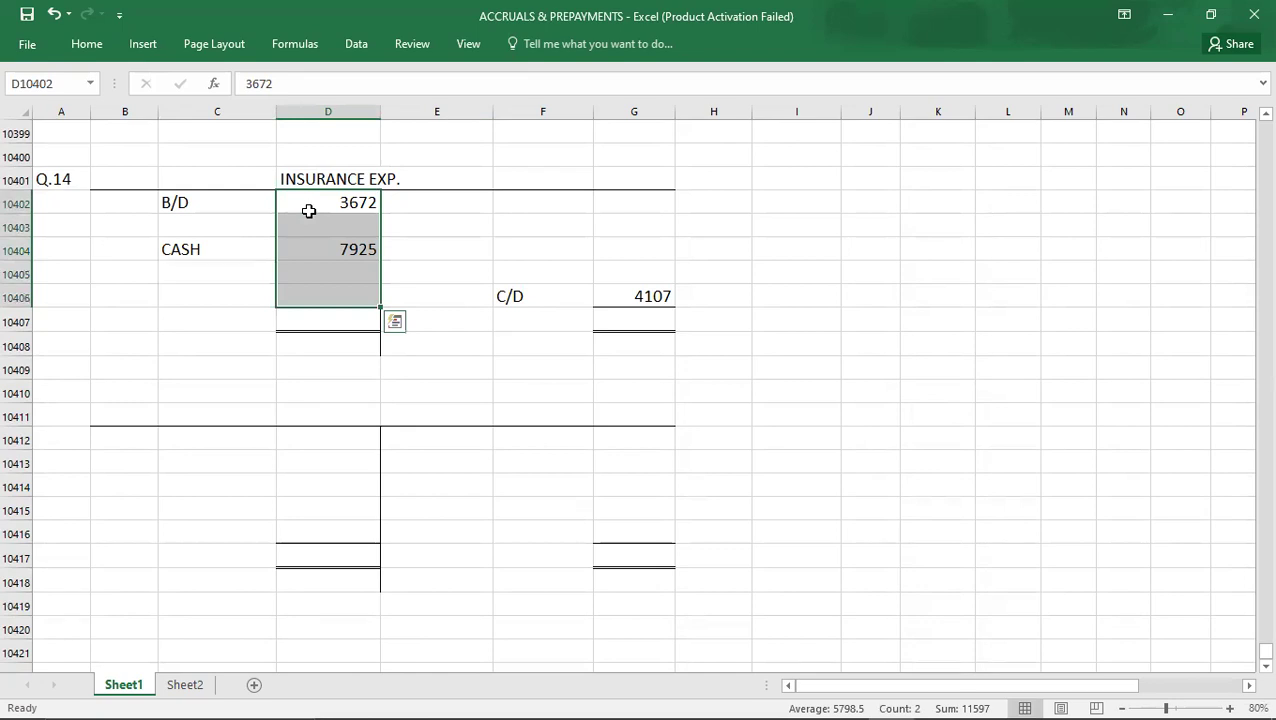
pyautogui.press('Down')
pyautogui.press('Down')
pyautogui.press('Down')
pyautogui.press('Down')
pyautogui.press('Down')
pyautogui.write('11597')
pyautogui.press('Right')
pyautogui.press('Right')
pyautogui.press('Right')
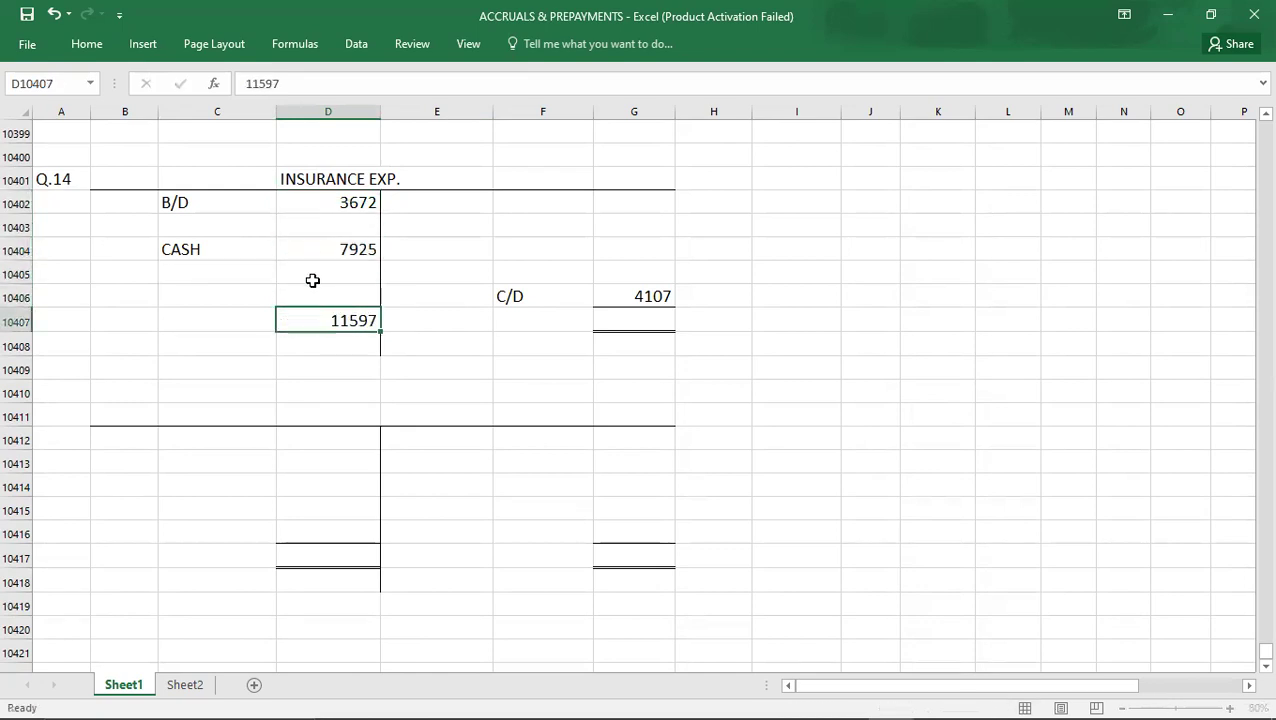
pyautogui.write('11597')
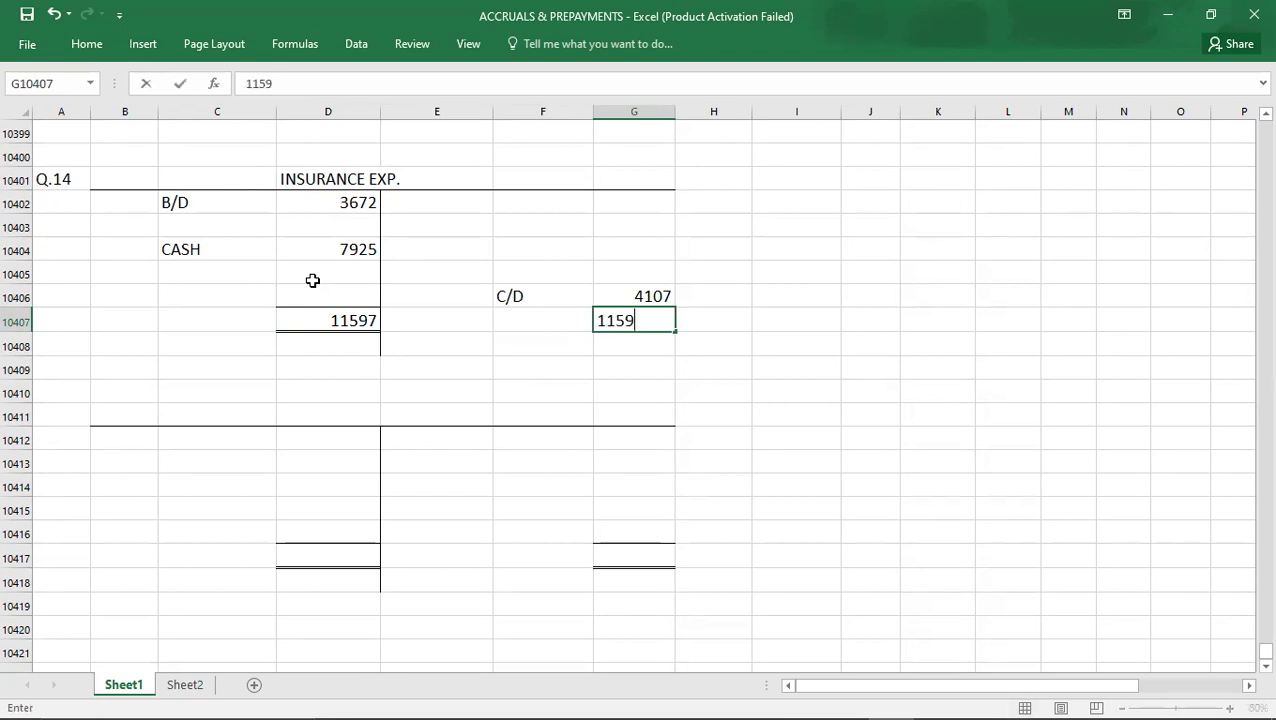
pyautogui.press('Up')
pyautogui.press('Up')
pyautogui.press('Up')
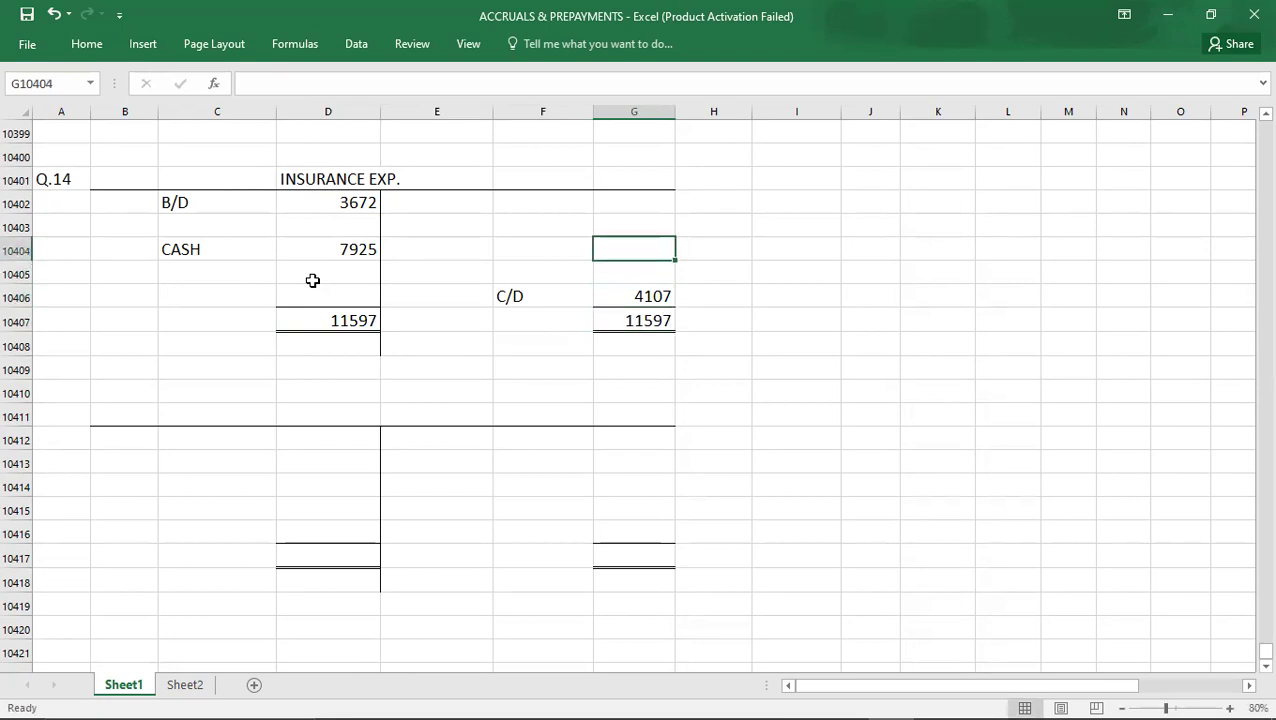
# Step: Subtract 4107 from 11597 in Calculator and record the difference on credit-side Excel row 10404 as P&L with amount 7490
pyautogui.press('Left')
pyautogui.write('P&L')
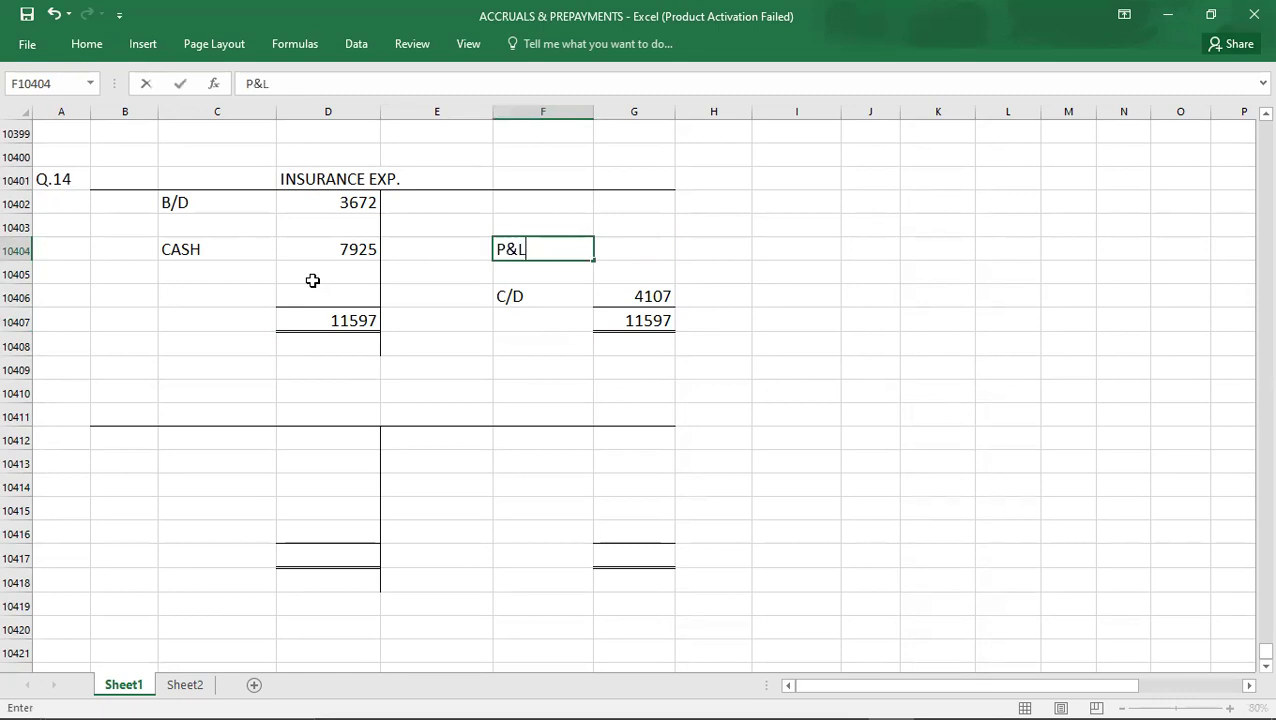
pyautogui.press('Right')
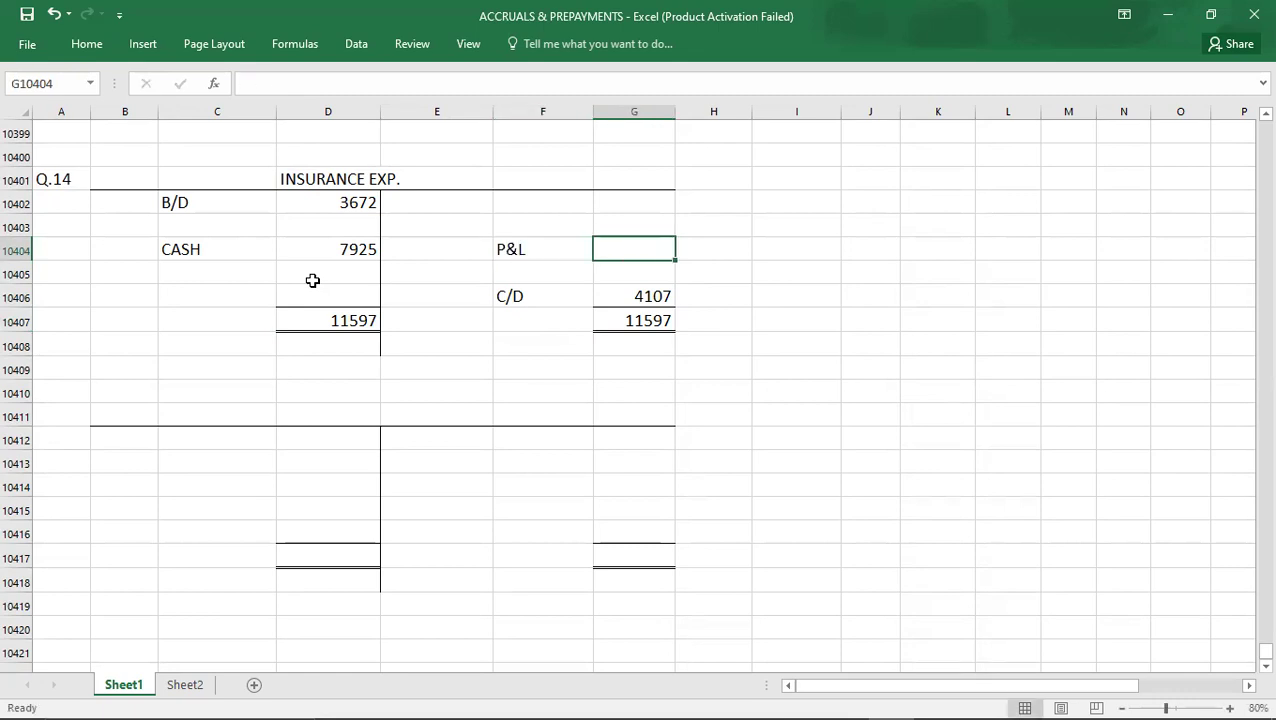
pyautogui.moveTo(229, 704)
pyautogui.moveTo(658, 712)
pyautogui.click(707, 701)
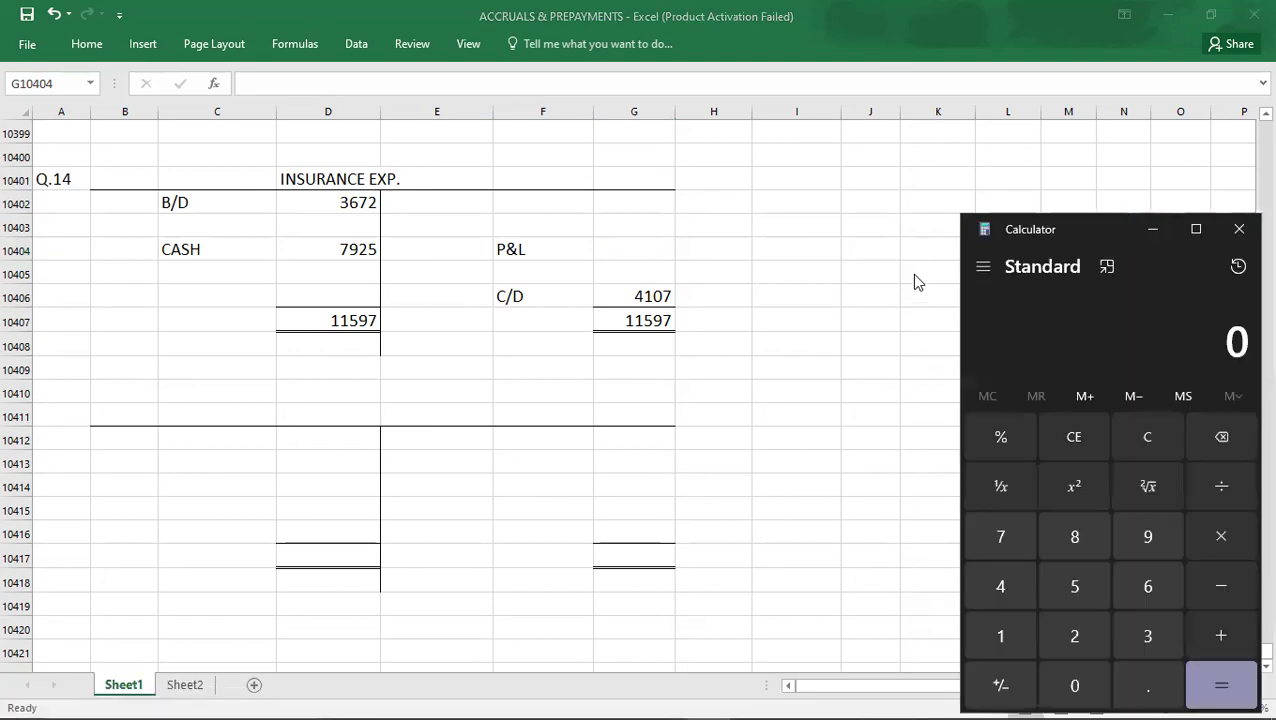
pyautogui.write('11597 - ')
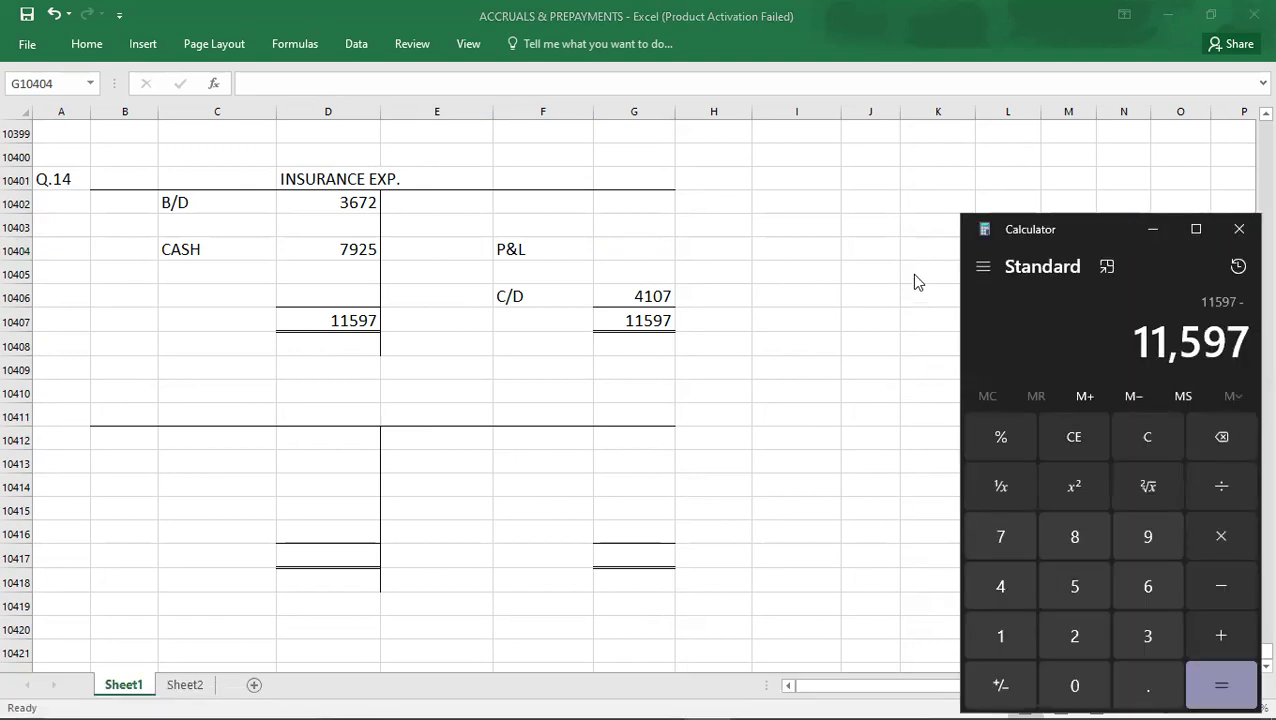
pyautogui.write('4107')
pyautogui.press('Return')
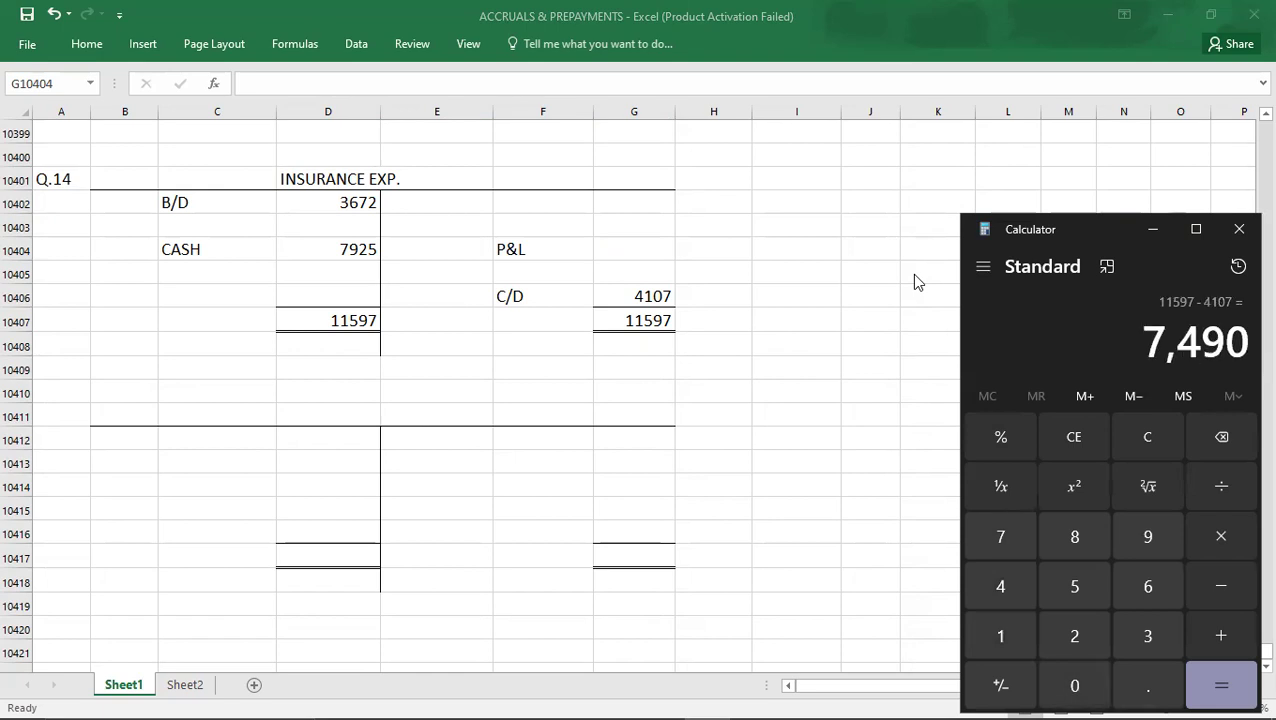
pyautogui.click(618, 252)
pyautogui.write('7490')
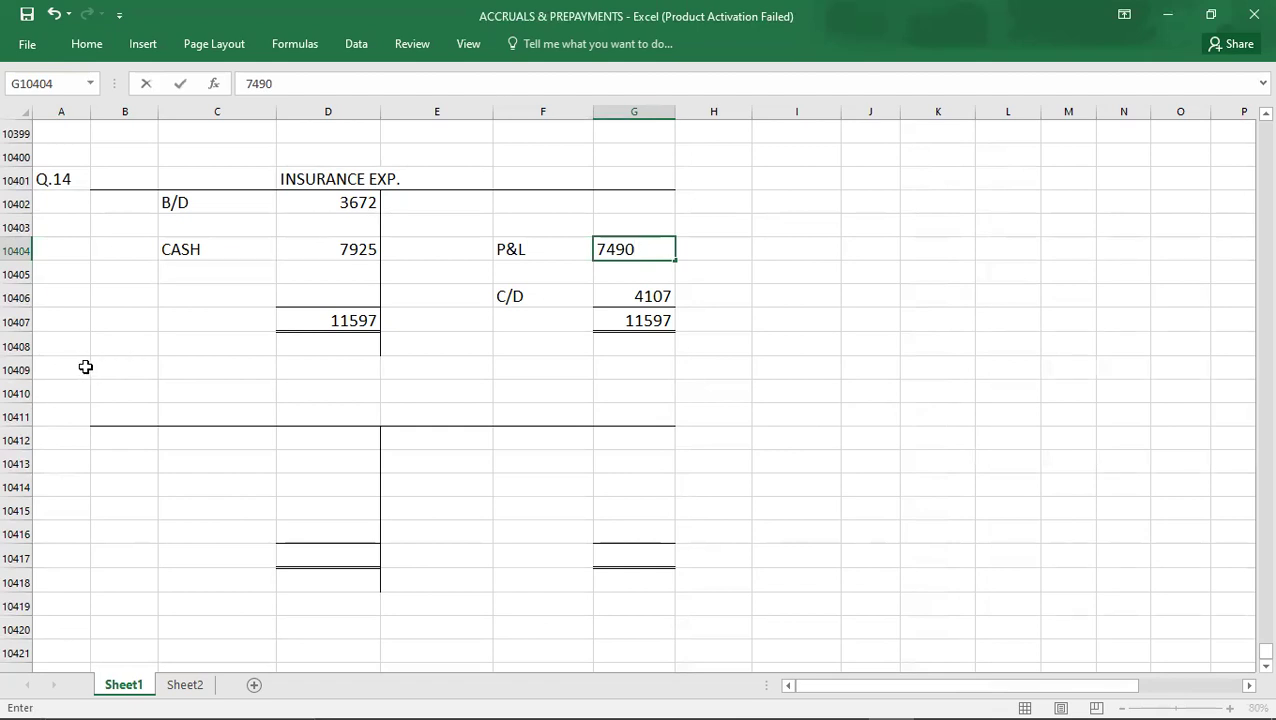
pyautogui.click(437, 325)
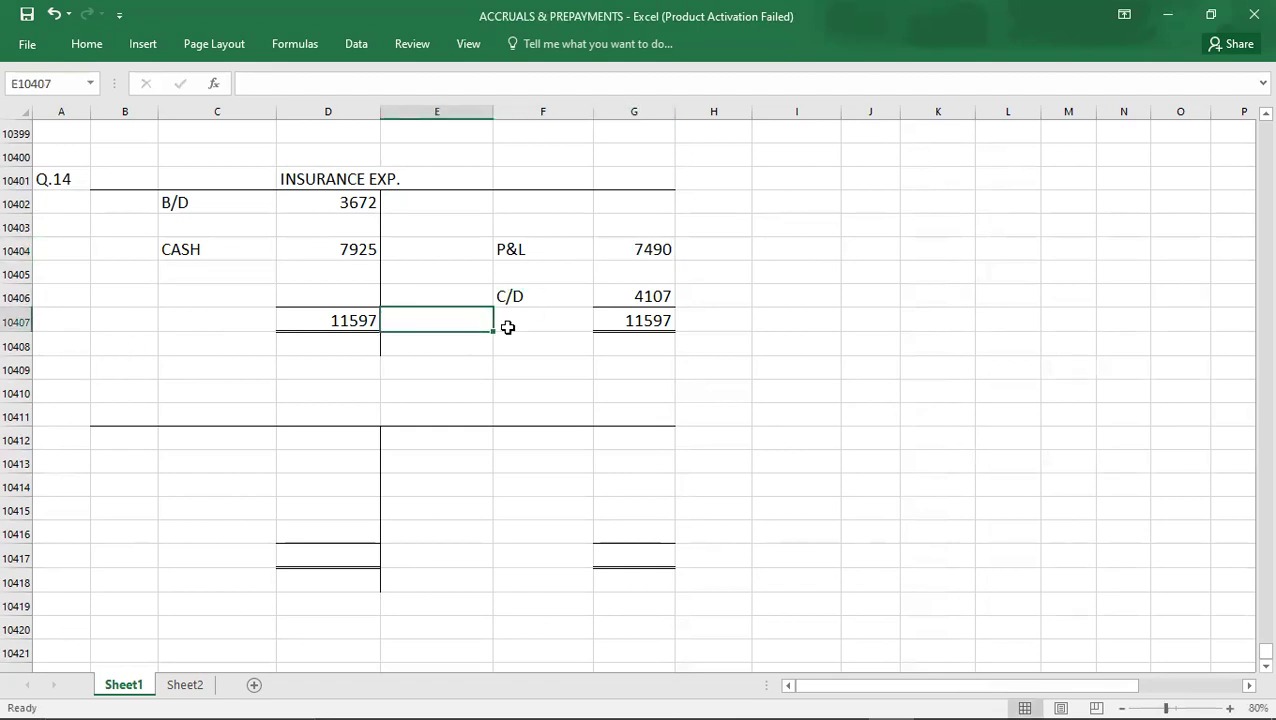
# Step: Bring the closing insurance prepayment down to debit-side row 10408 as B/D with amount 4107
pyautogui.click(605, 299)
pyautogui.click(210, 352)
pyautogui.write('B/D')
pyautogui.press('Tab')
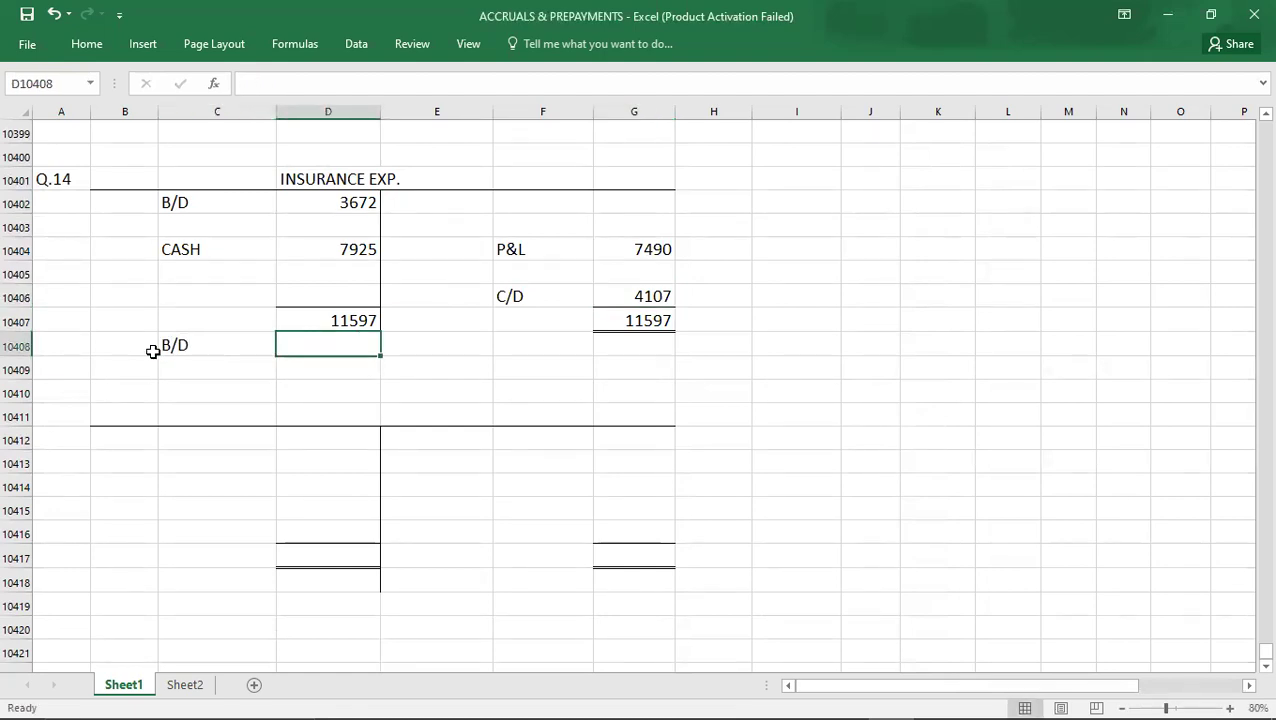
pyautogui.write('4107')
pyautogui.press('Return')
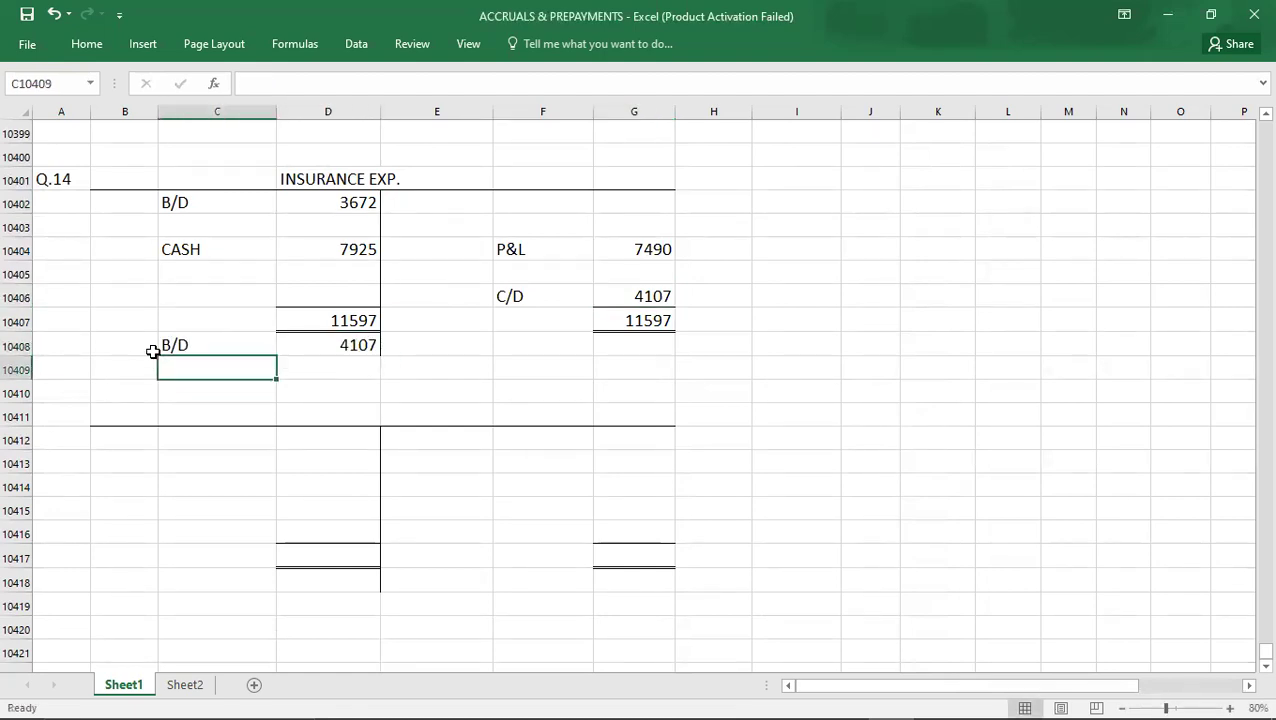
pyautogui.click(624, 252)
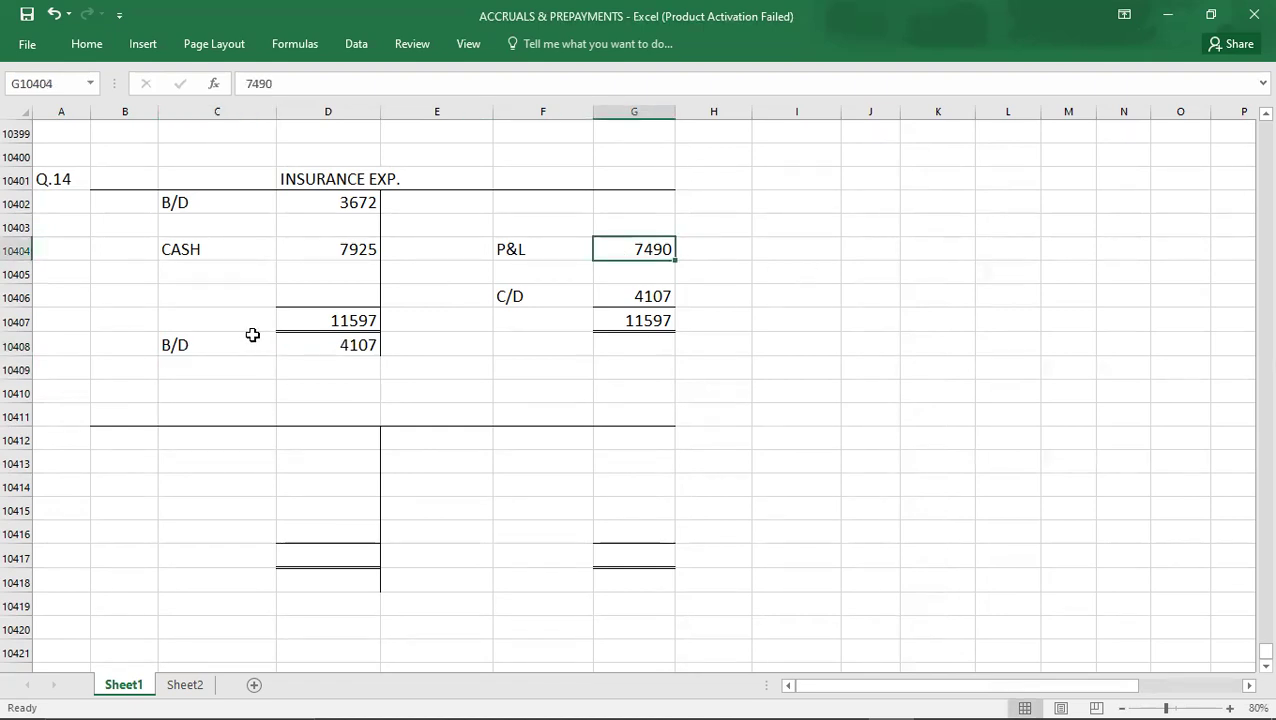
pyautogui.click(286, 346)
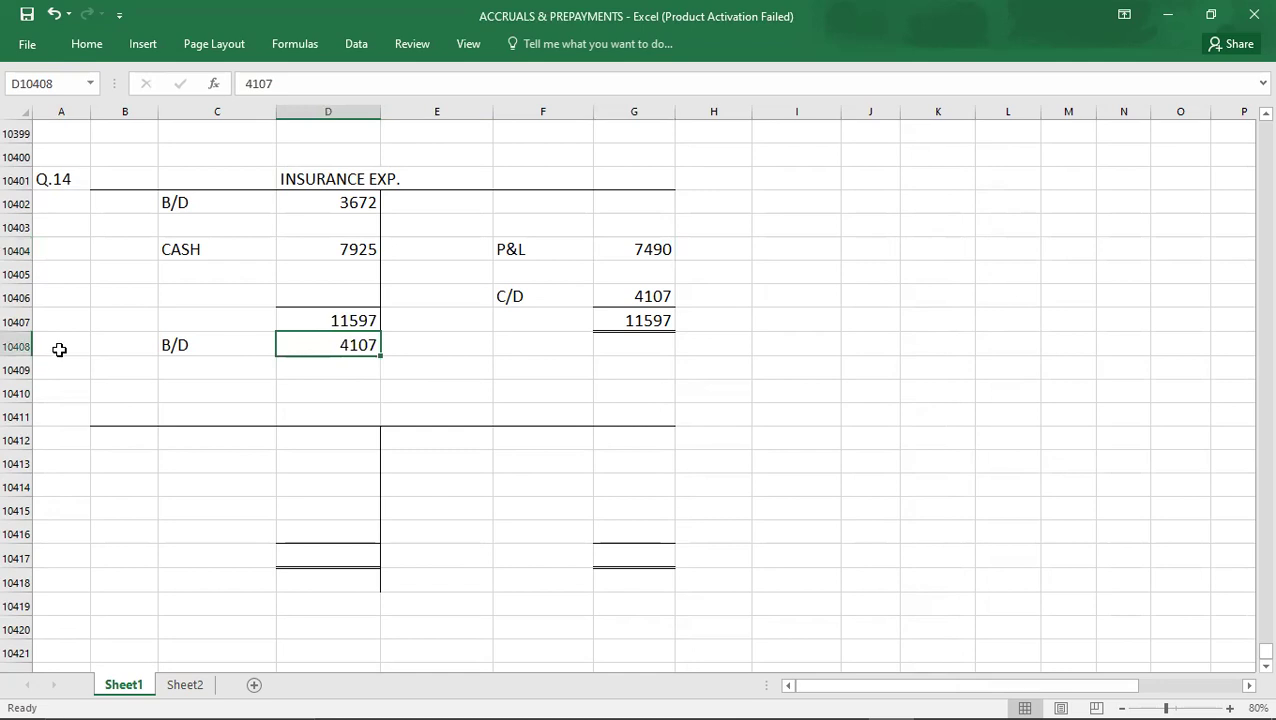
# Step: Check the next Q.14 heading in the PDF and title the second Excel account RNET EXP. in D10411
pyautogui.press('F4')
pyautogui.press('Down')
pyautogui.press('Down')
pyautogui.press('Down')
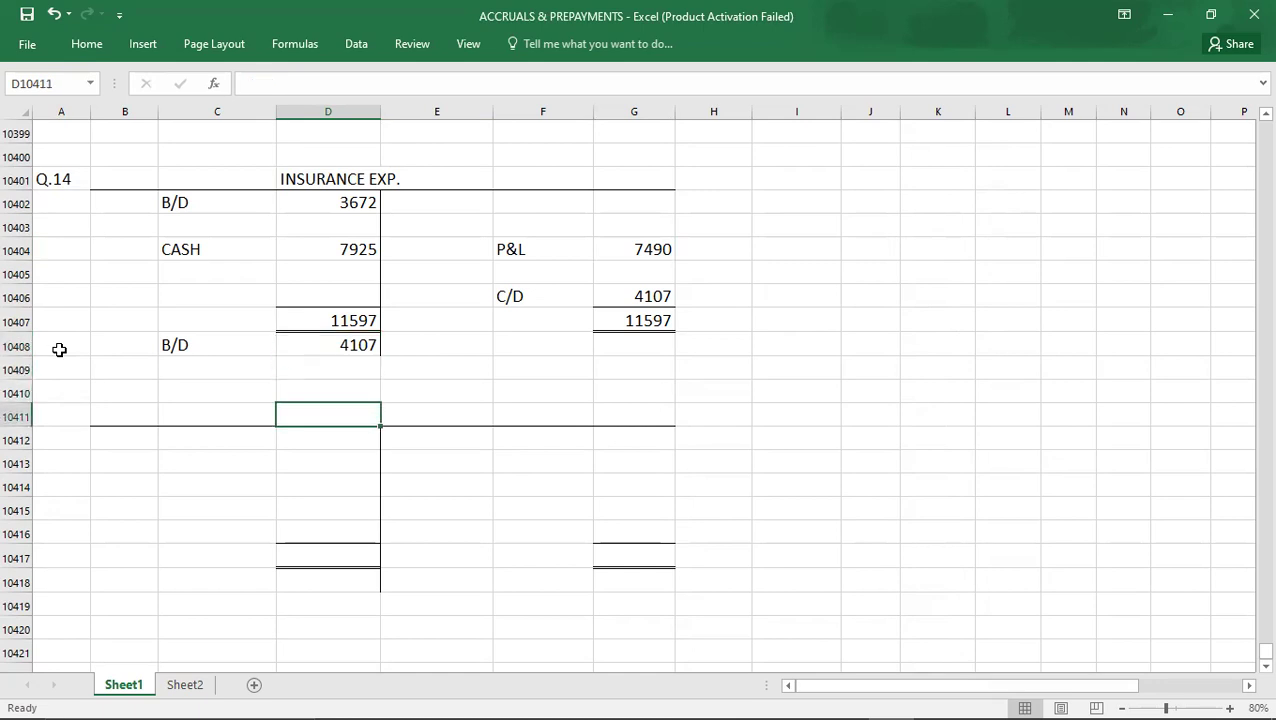
pyautogui.hotkey('alt', 'Tab')
pyautogui.hotkey('alt', 'Tab')
pyautogui.press('Tab')
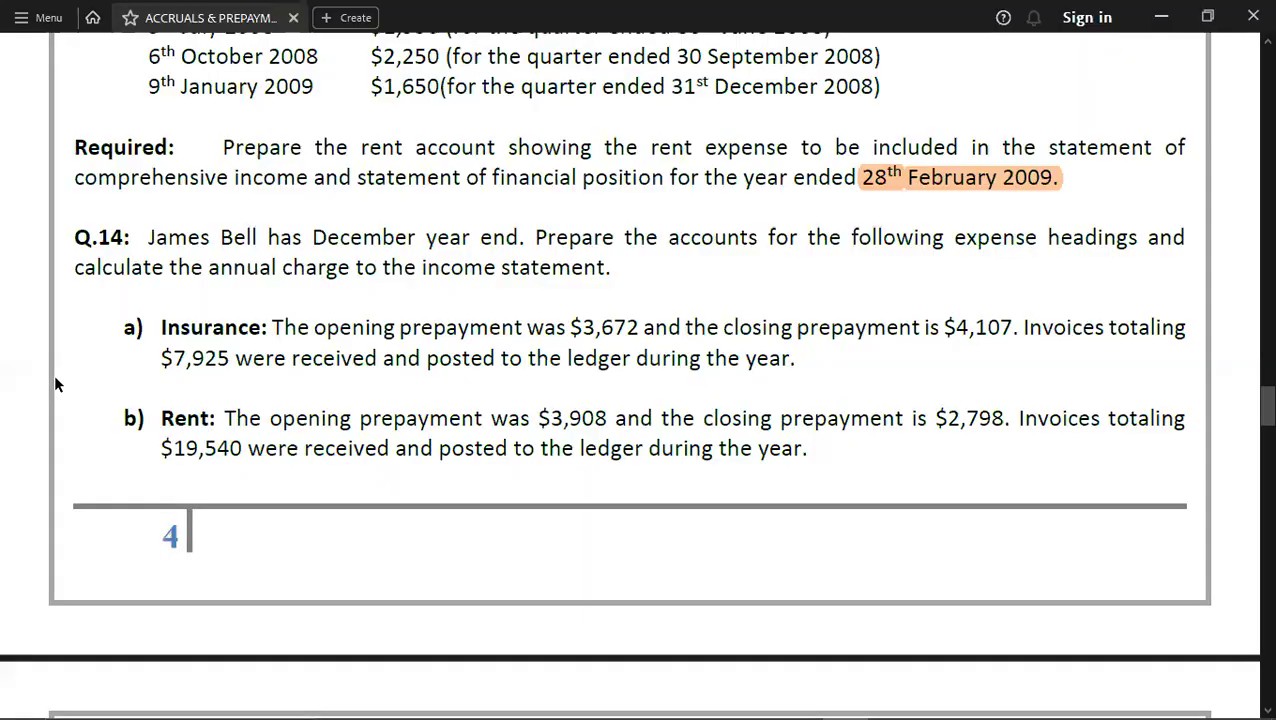
pyautogui.hotkey('alt', 'Tab')
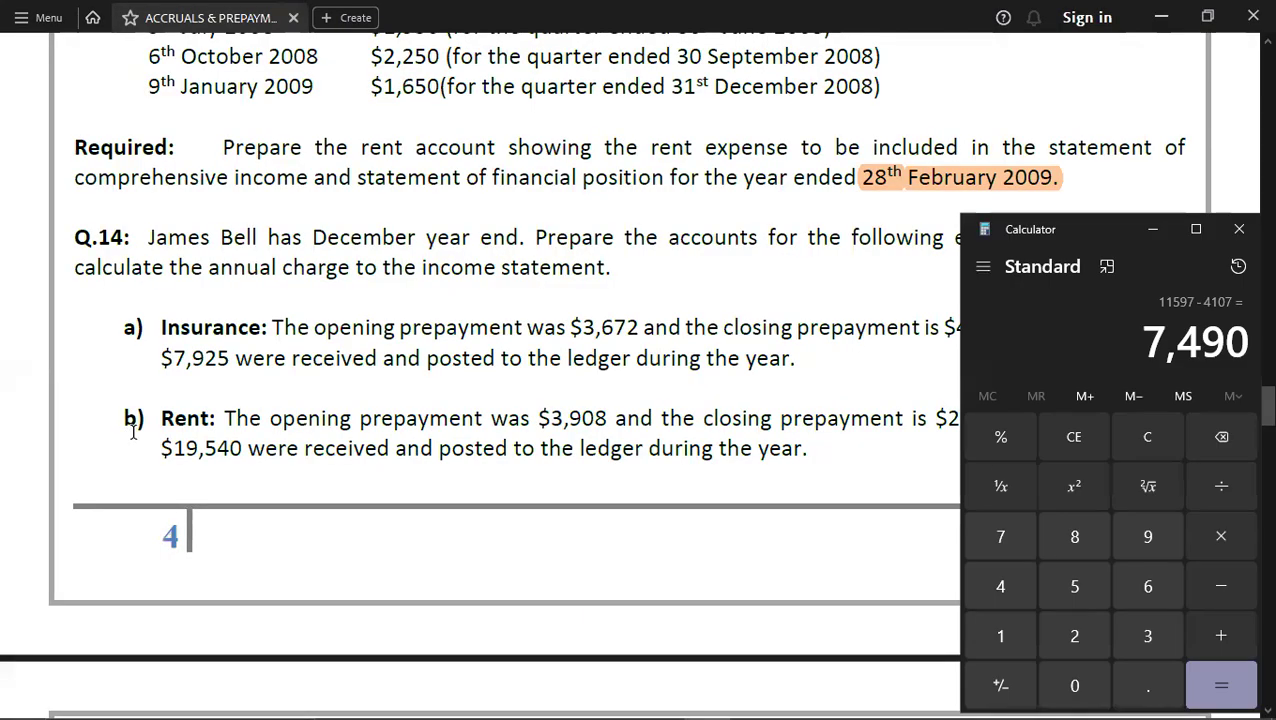
pyautogui.hotkey('alt', 'Tab')
pyautogui.press('Tab')
pyautogui.write('RNET EXP.')
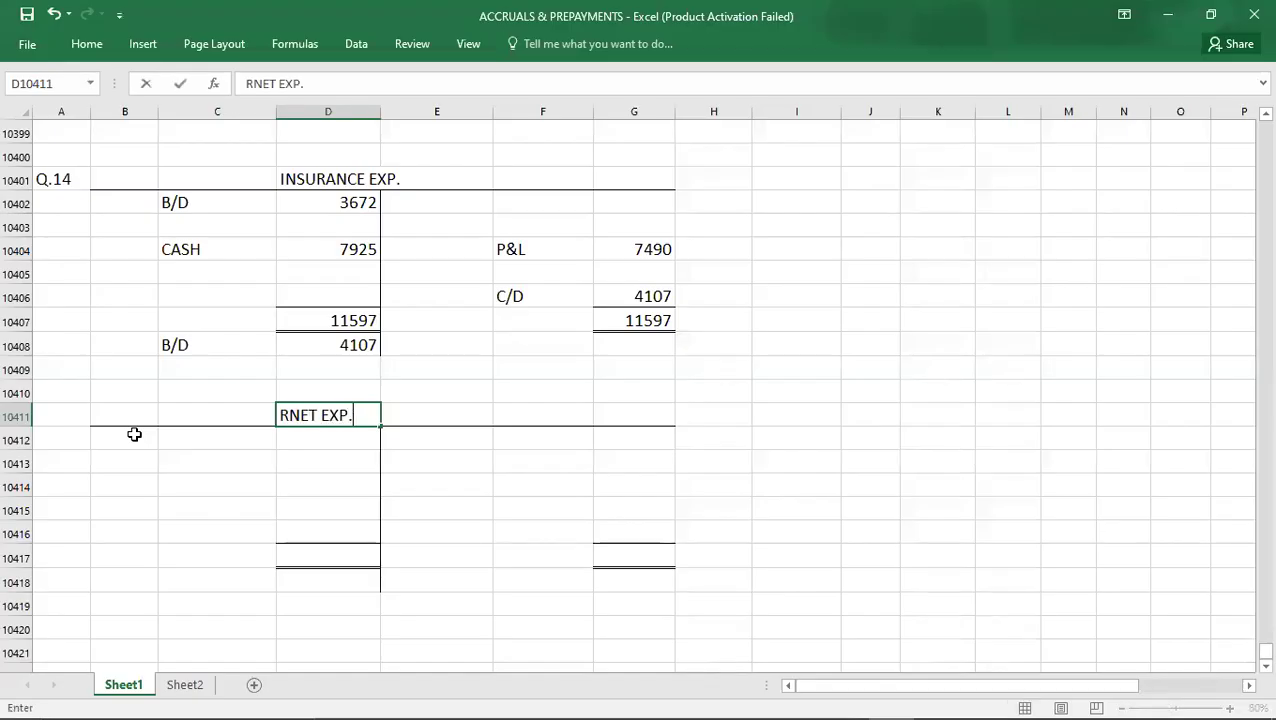
pyautogui.press('Return')
# Step: Look up the opening rent prepayment in the PDF and record it on debit-side Excel row 10412 as B/D with amount 3908
pyautogui.hotkey('alt', 'Tab')
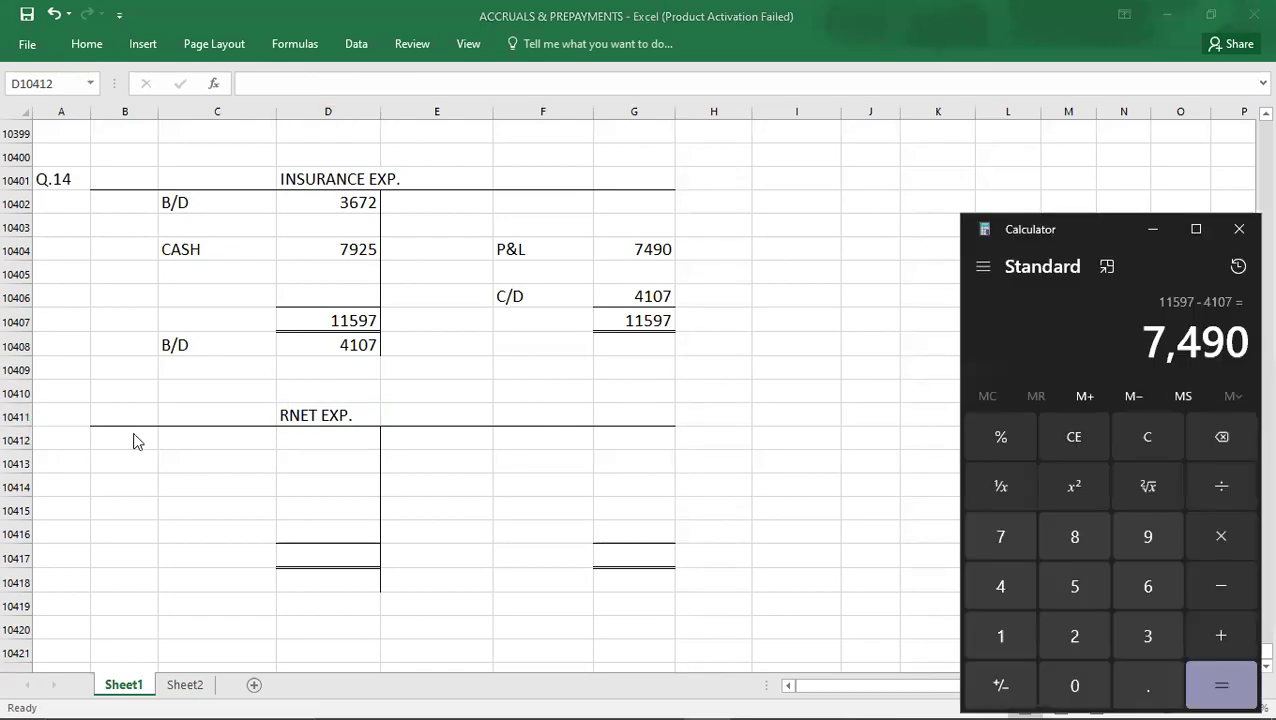
pyautogui.hotkey('alt', 'Tab')
pyautogui.press('Tab')
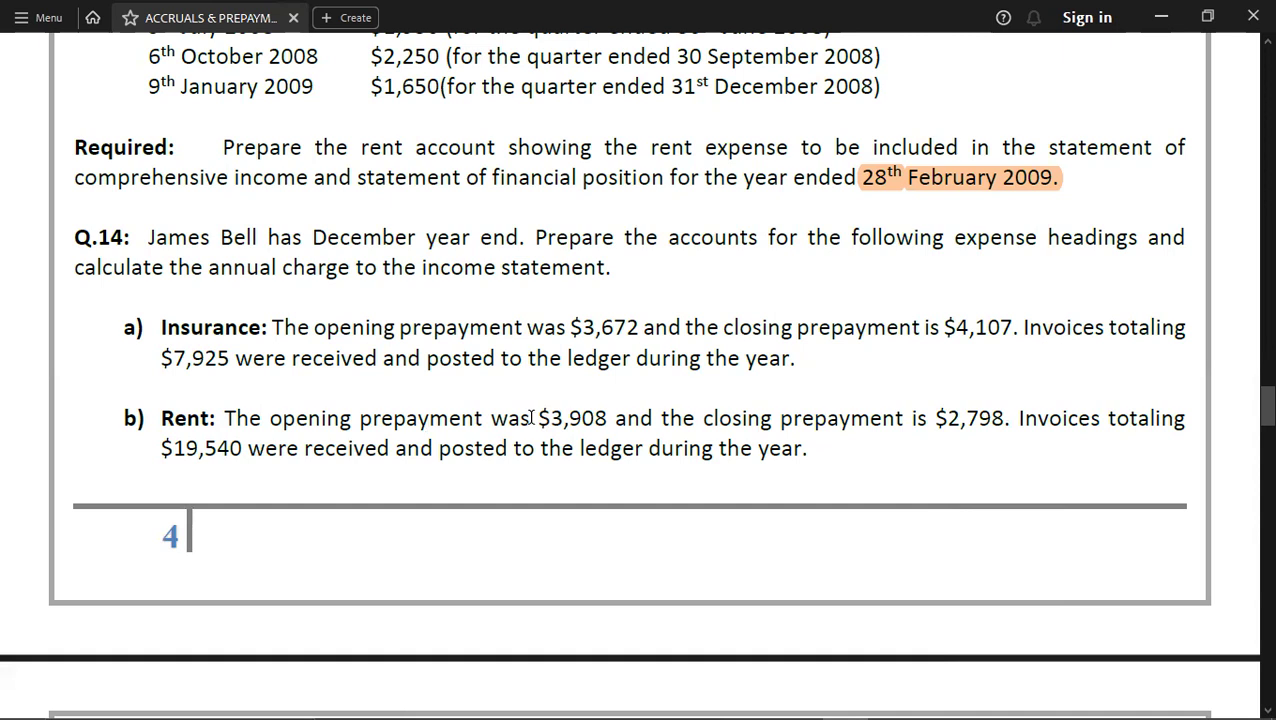
pyautogui.scroll(-3, 531, 418)
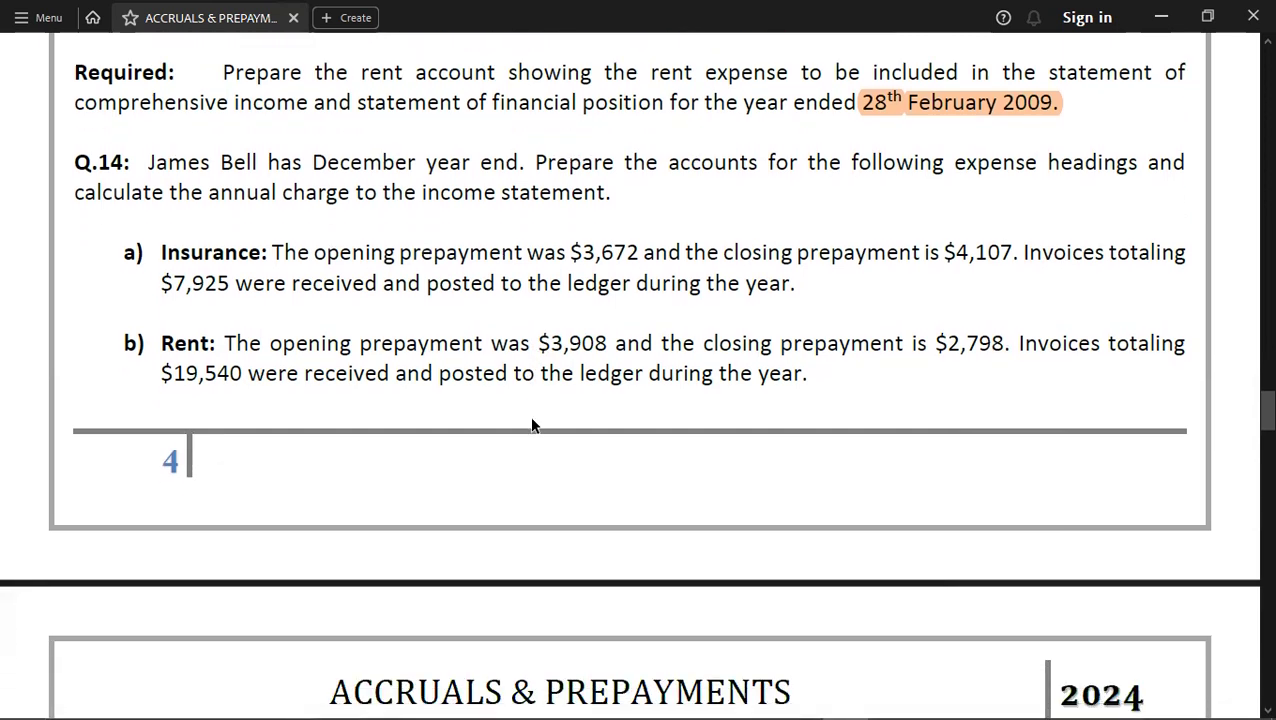
pyautogui.hotkey('alt', 'Tab')
pyautogui.hotkey('alt', 'Tab')
pyautogui.hotkey('alt', 'Tab')
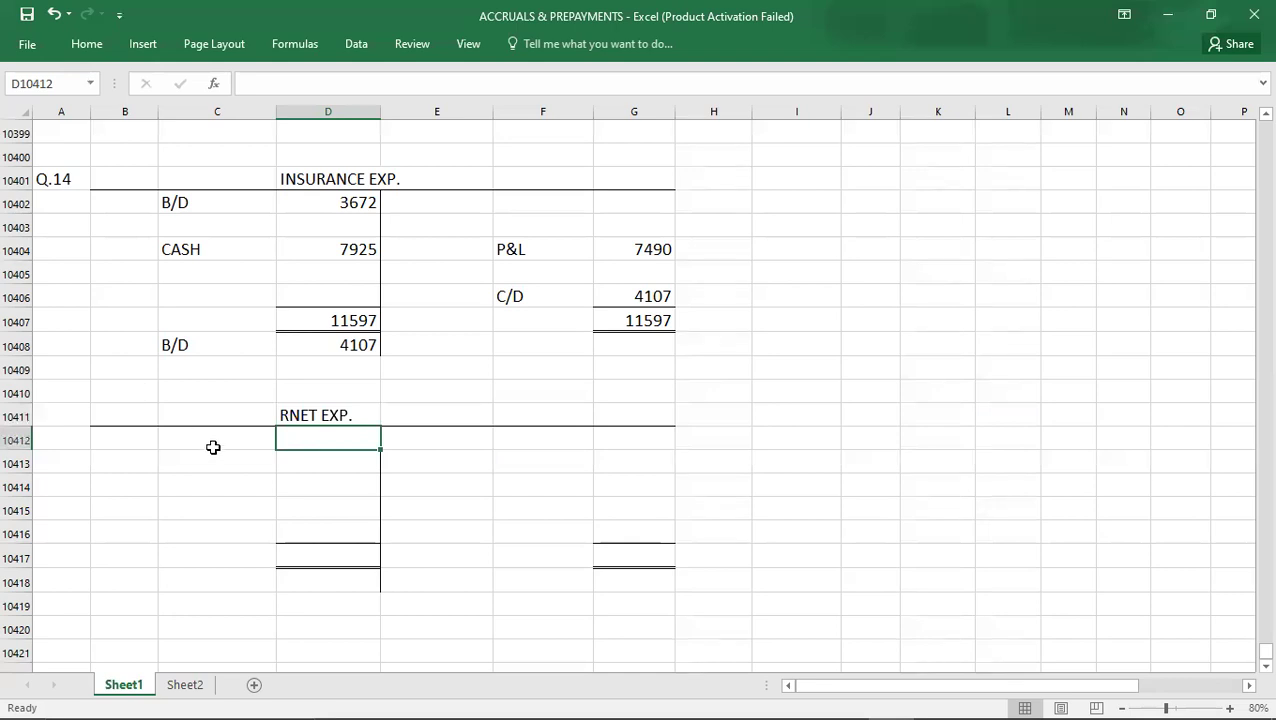
pyautogui.click(213, 449)
pyautogui.write('B/D')
pyautogui.press('Tab')
pyautogui.write('3,90')
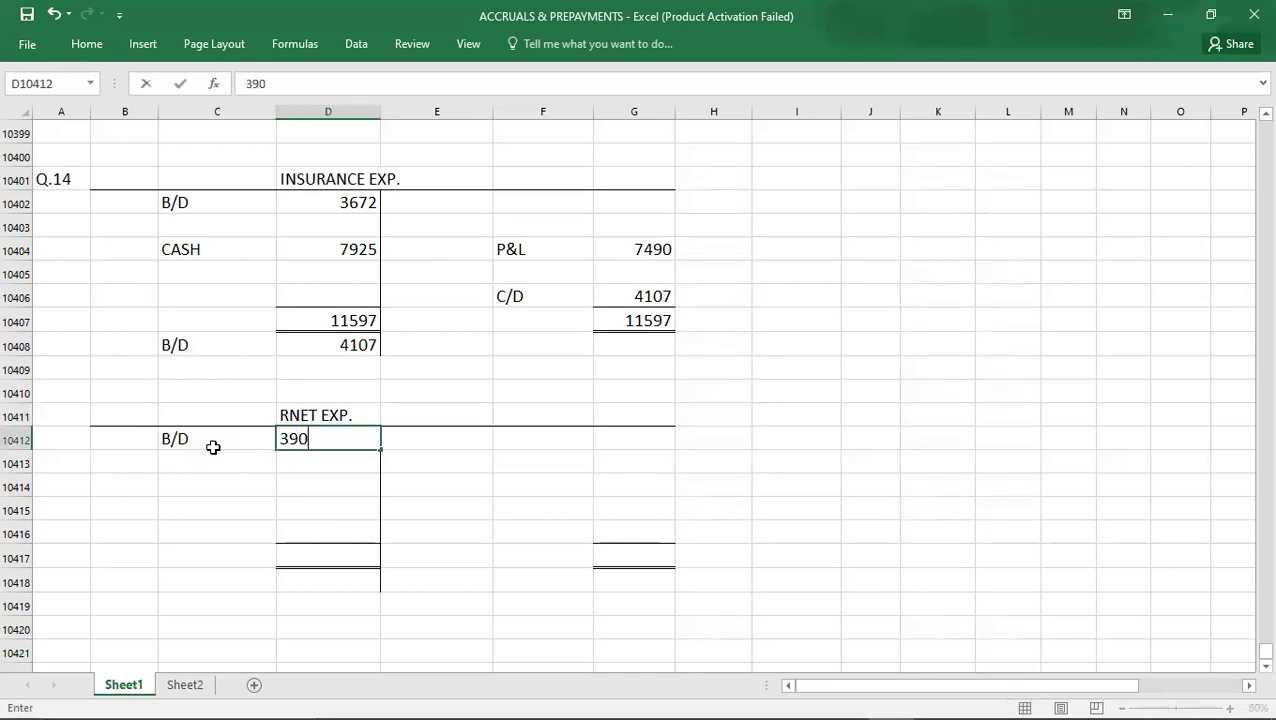
pyautogui.write('8')
# Step: Look up the closing rent prepayment in the PDF and record it on credit-side Excel row 10416 as C/D with amount 2798
pyautogui.hotkey('alt', 'Tab')
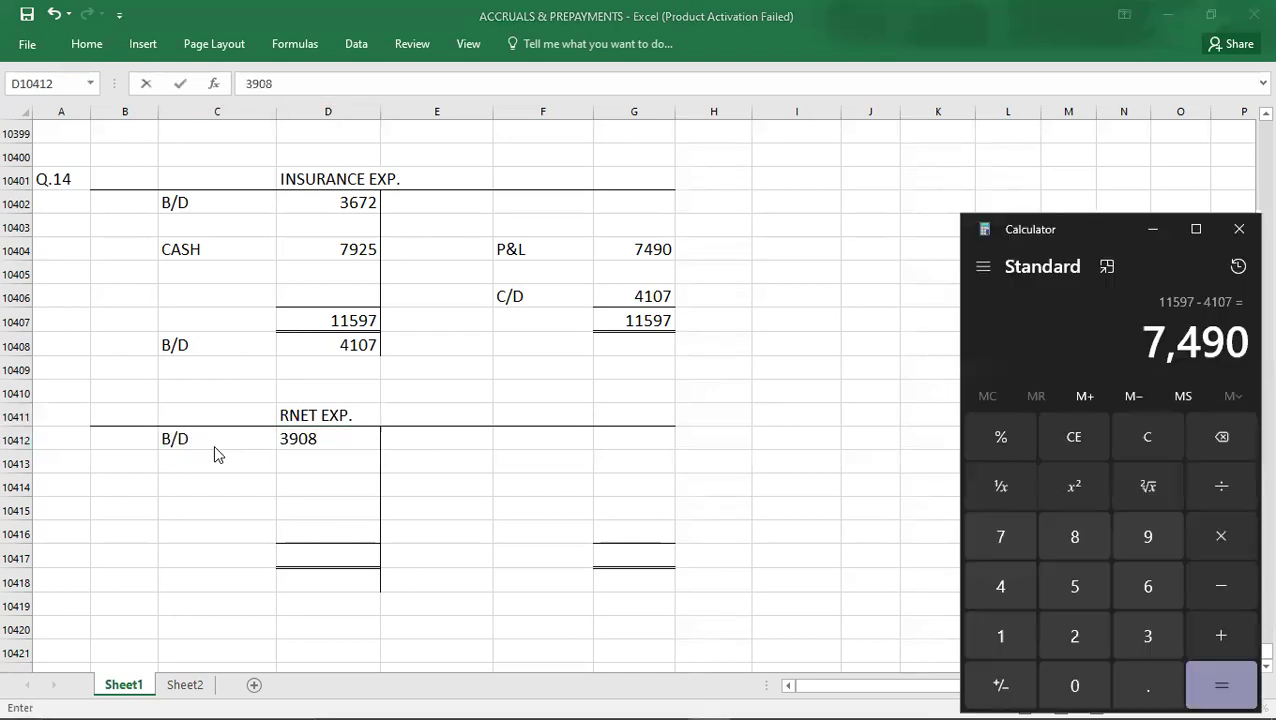
pyautogui.hotkey('alt', 'Tab')
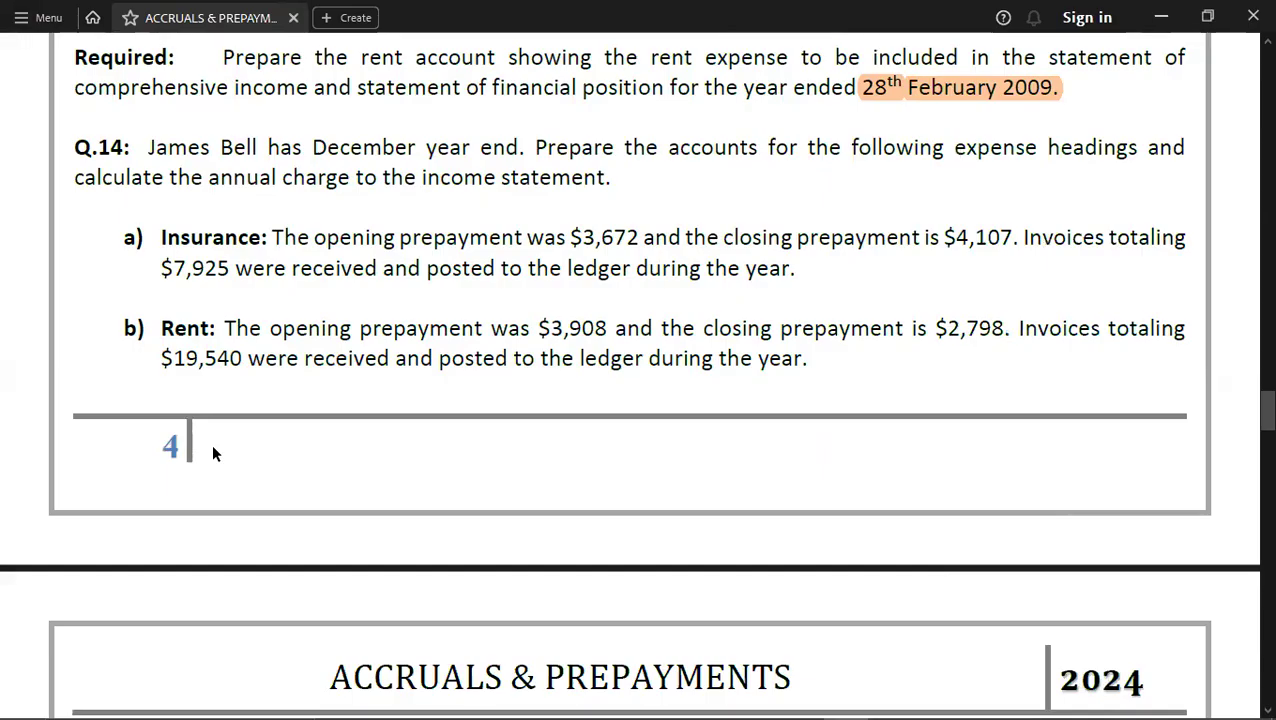
pyautogui.hotkey('alt', 'Tab')
pyautogui.press('Tab')
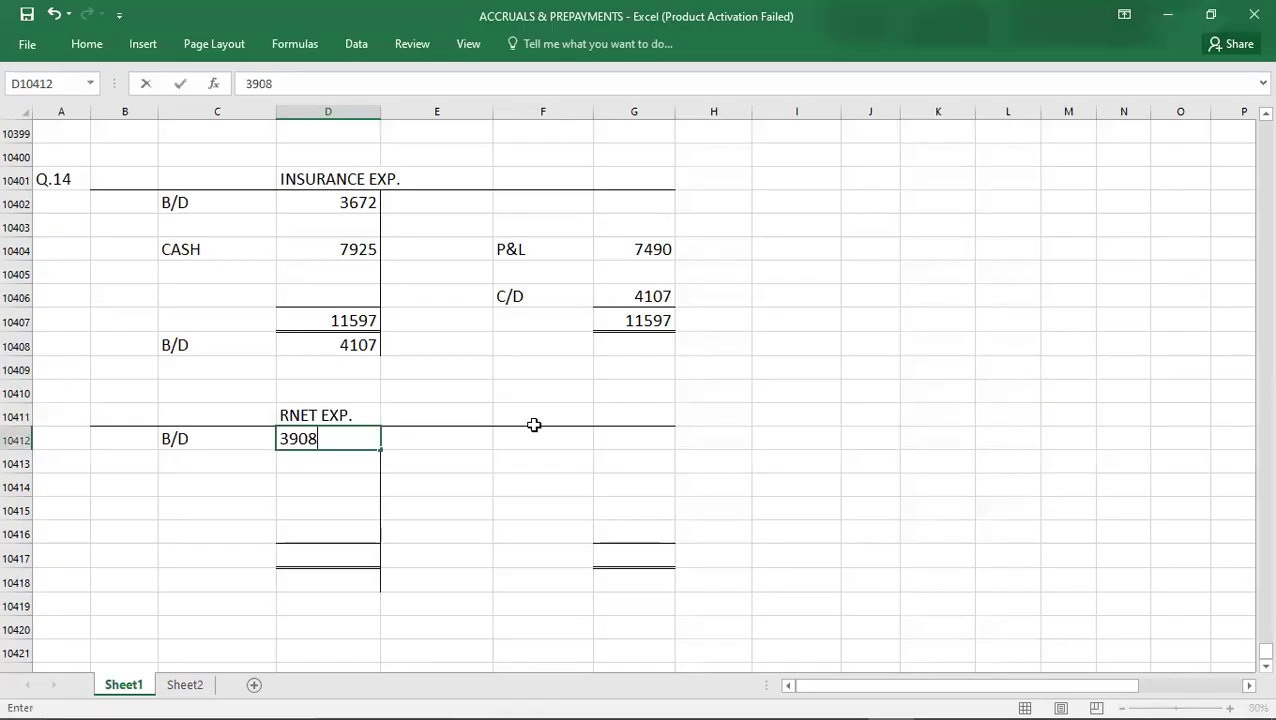
pyautogui.click(517, 532)
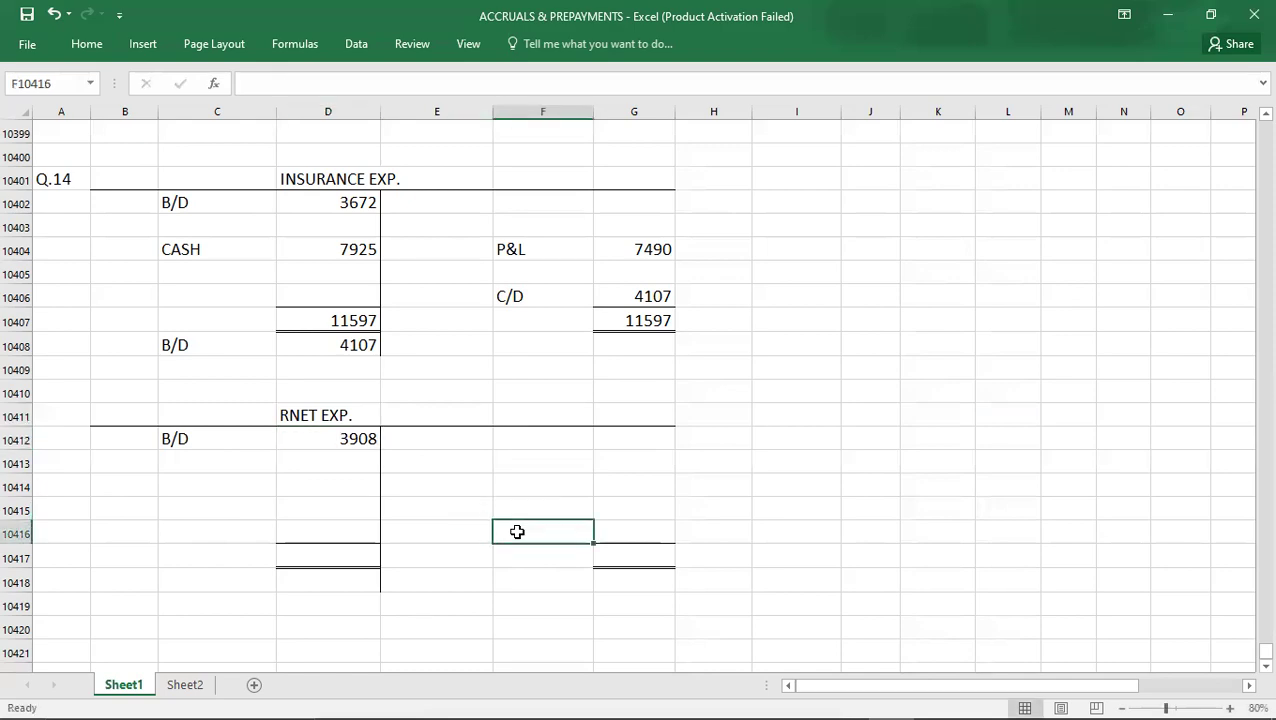
pyautogui.hotkey('alt', 'Tab')
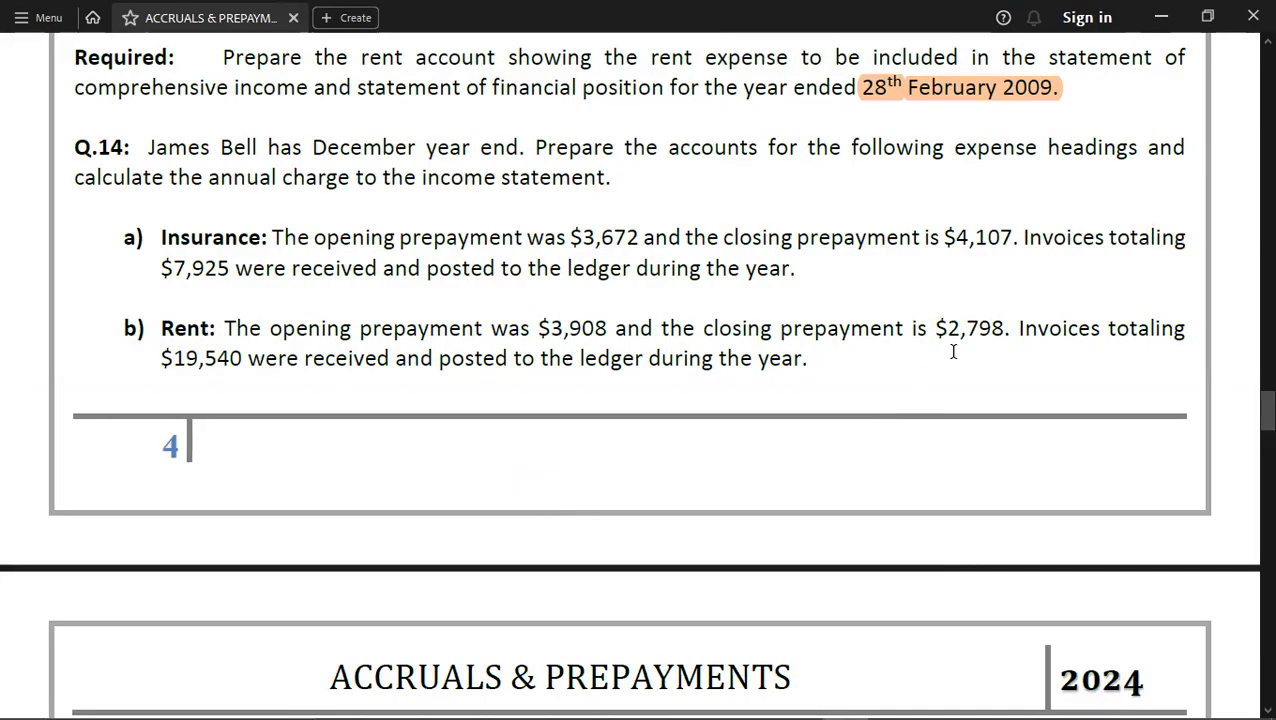
pyautogui.hotkey('alt', 'Tab')
pyautogui.write('C/D')
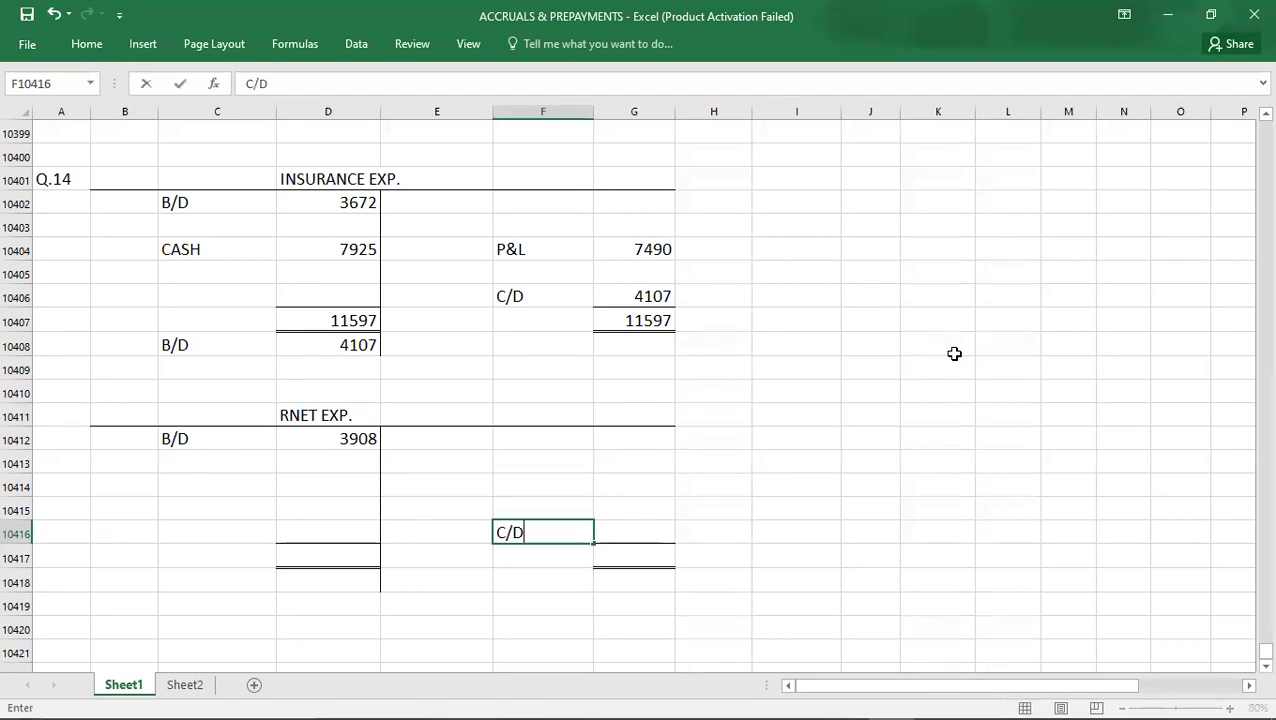
pyautogui.press('Tab')
pyautogui.write('2798')
pyautogui.press('Return')
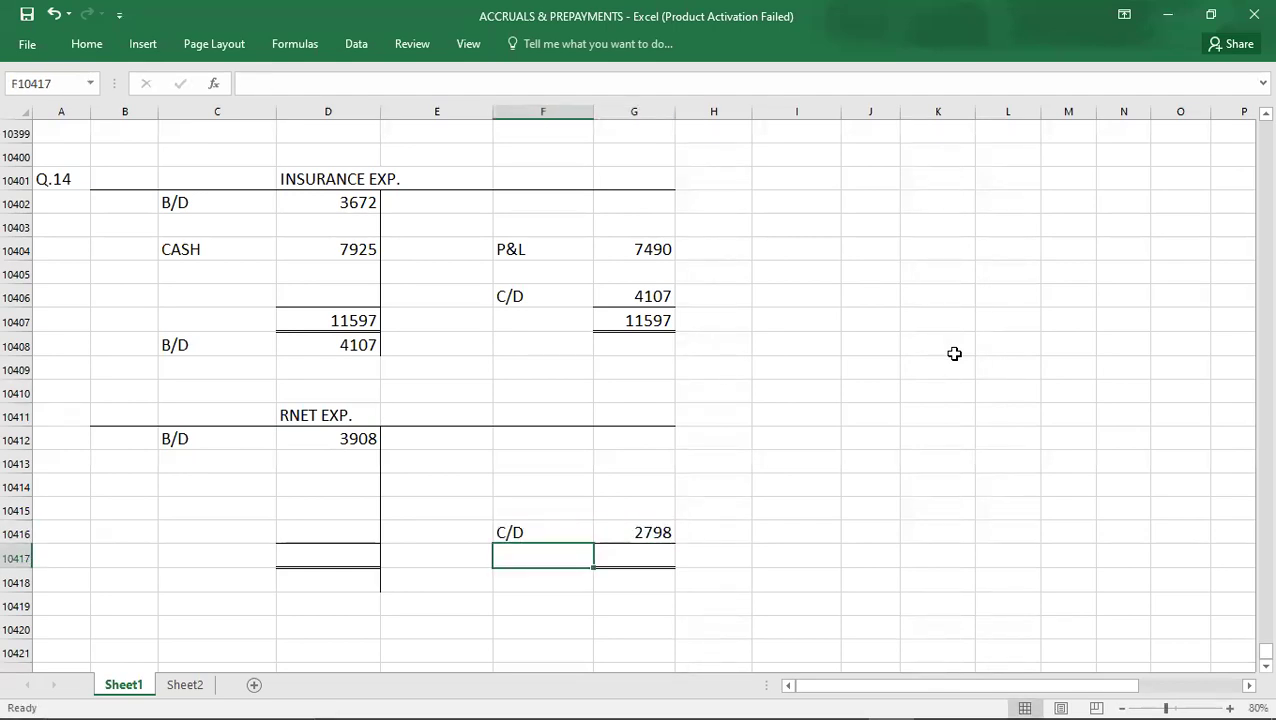
# Step: Look up the year's rent invoices in the PDF and record them on debit-side Excel row 10414 as CASH with amount 19540
pyautogui.hotkey('alt', 'Tab')
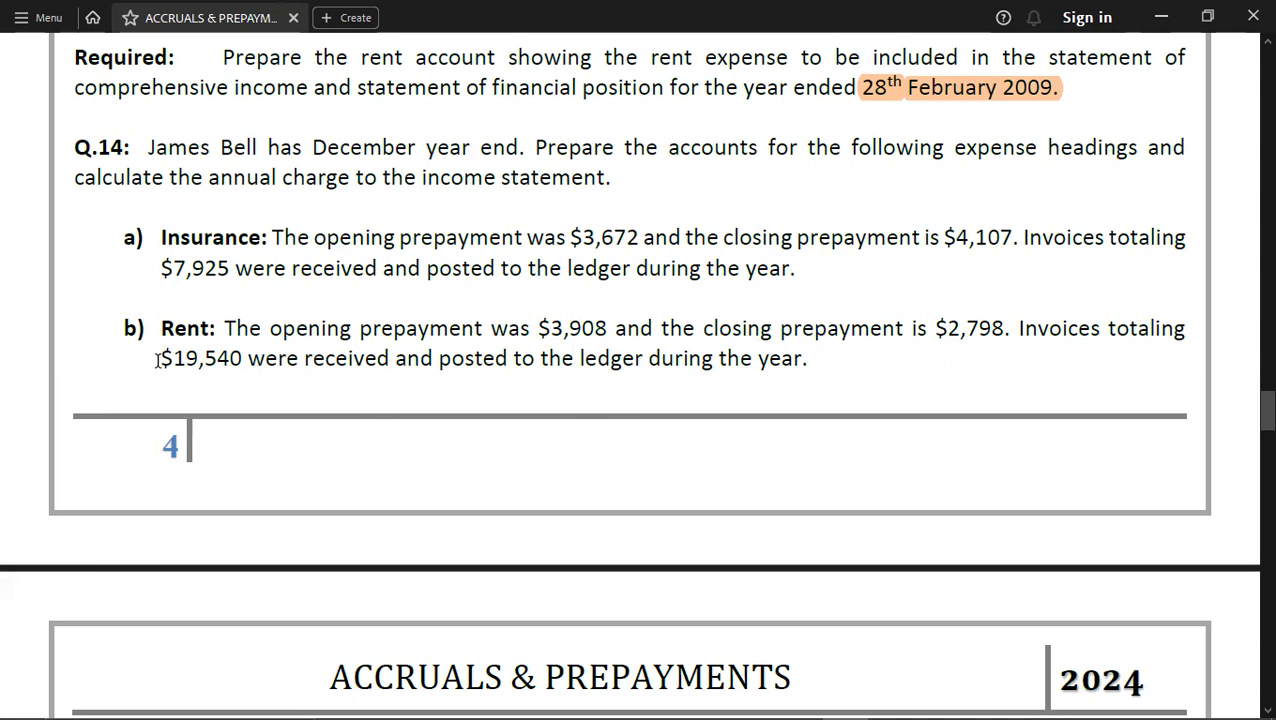
pyautogui.hotkey('alt', 'Tab')
pyautogui.press('Left')
pyautogui.press('Left')
pyautogui.press('Up')
pyautogui.press('Up')
pyautogui.press('Up')
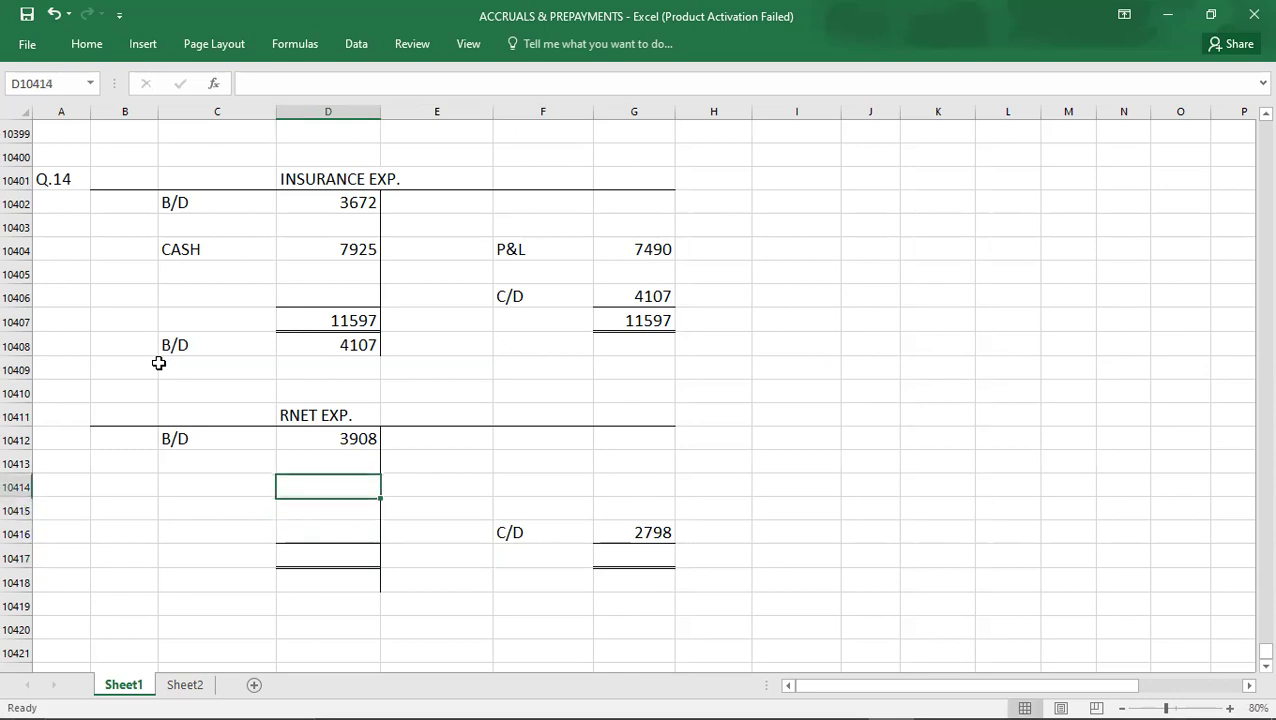
pyautogui.write('19')
pyautogui.hotkey('alt', 'Tab')
pyautogui.hotkey('alt', 'Tab')
pyautogui.write('57')
pyautogui.press('BackSpace')
pyautogui.write('40')
pyautogui.press('Left')
pyautogui.write('CASH')
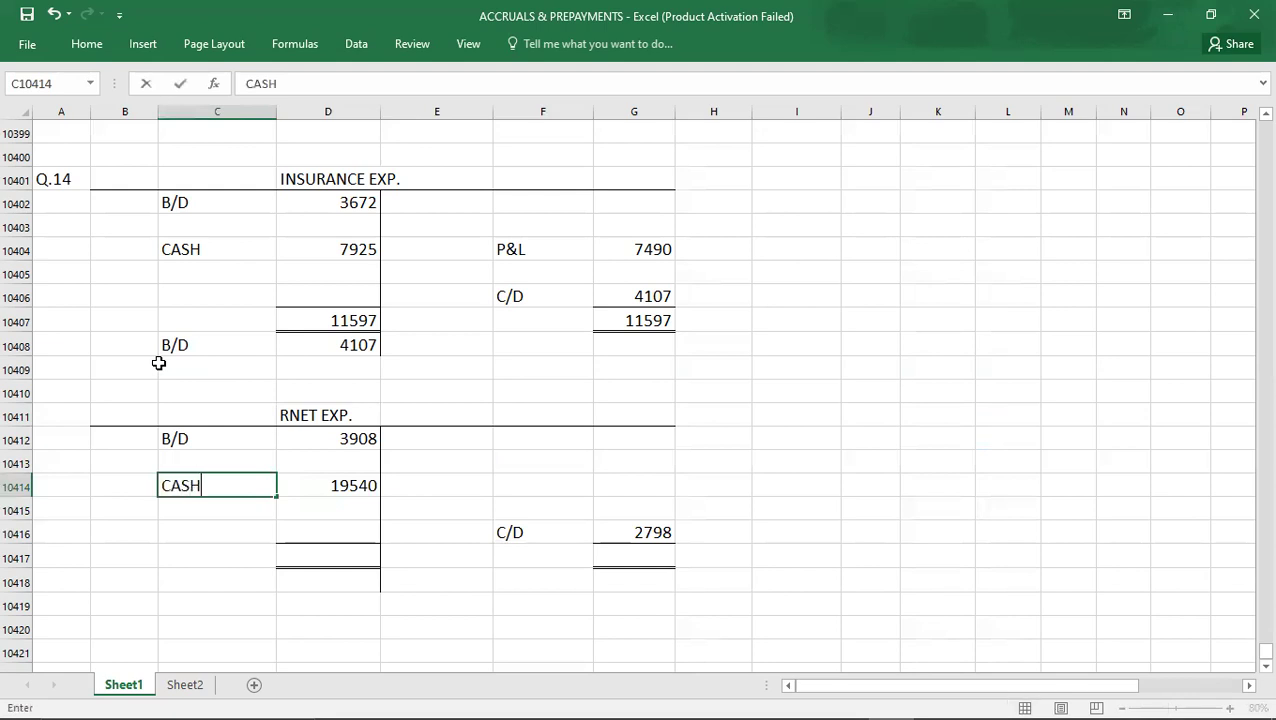
pyautogui.press('Return')
# Step: Check the sum of the rent debits in D10412 to D10414 and enter 23448 as the total in D10417 and G10417
pyautogui.press('Right')
pyautogui.press('Up')
pyautogui.press('Up')
pyautogui.press('Up')
pyautogui.hotkey('shift', 'Down')
pyautogui.hotkey('shift', 'Down')
pyautogui.hotkey('shift', 'Down')
pyautogui.hotkey('shift', 'Down')
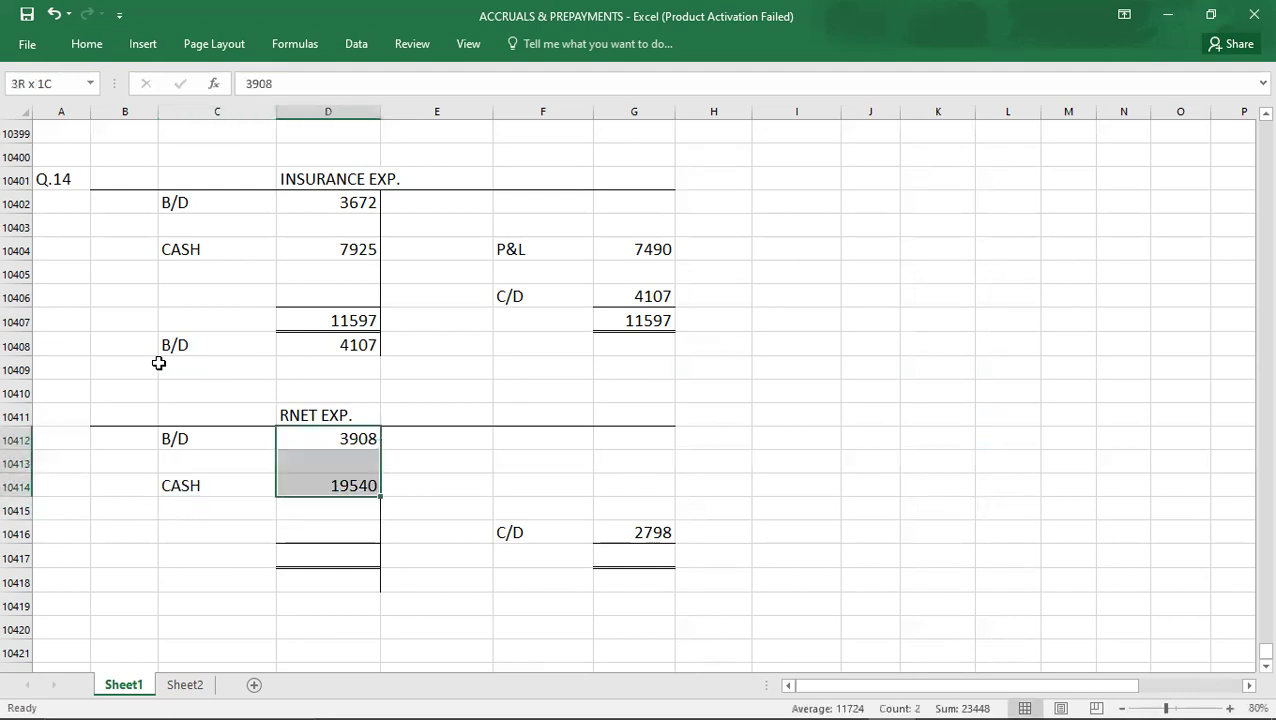
pyautogui.press('Down')
pyautogui.press('Down')
pyautogui.press('Down')
pyautogui.press('Down')
pyautogui.press('Down')
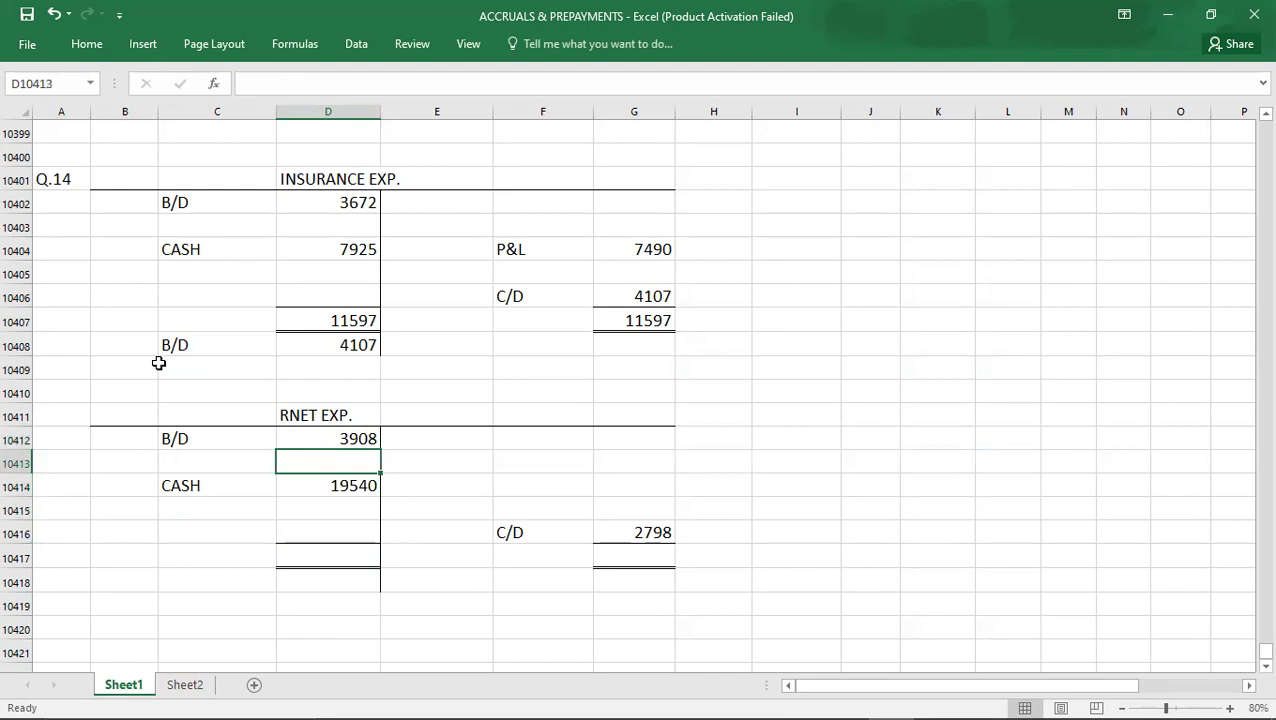
pyautogui.write('23448')
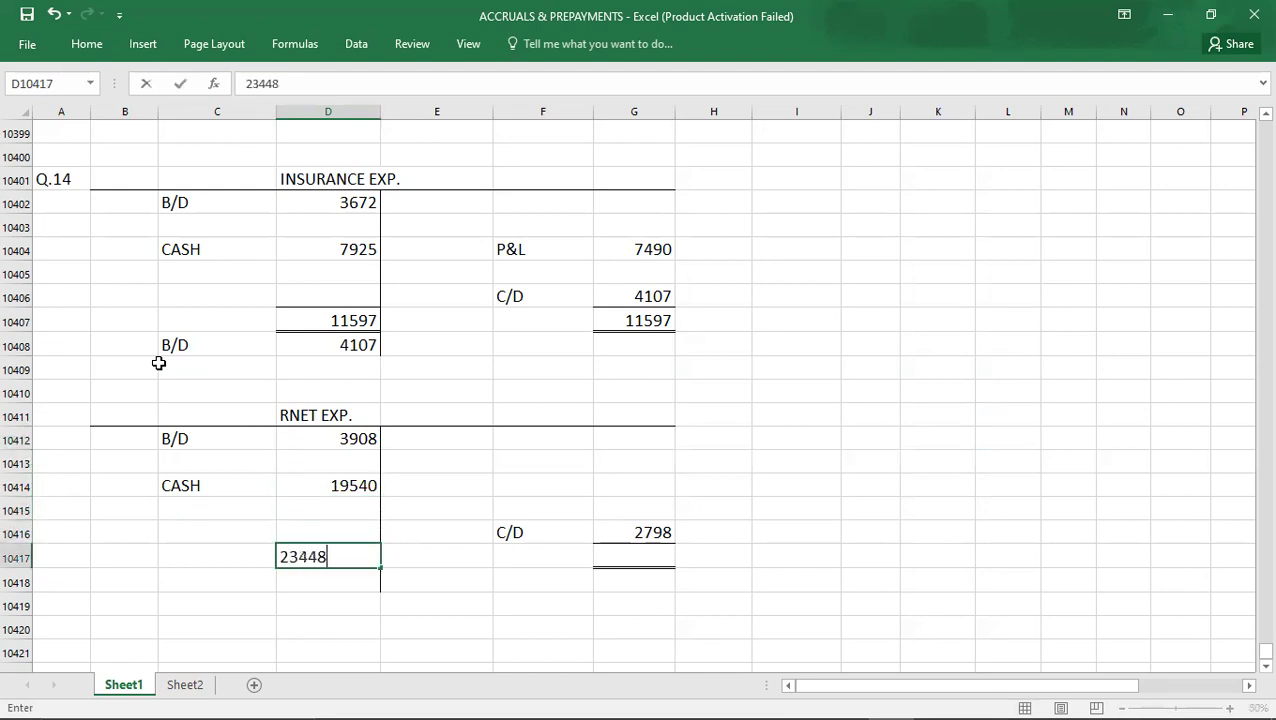
pyautogui.press('Tab')
pyautogui.press('Tab')
pyautogui.press('Tab')
pyautogui.write('23448')
pyautogui.press('Up')
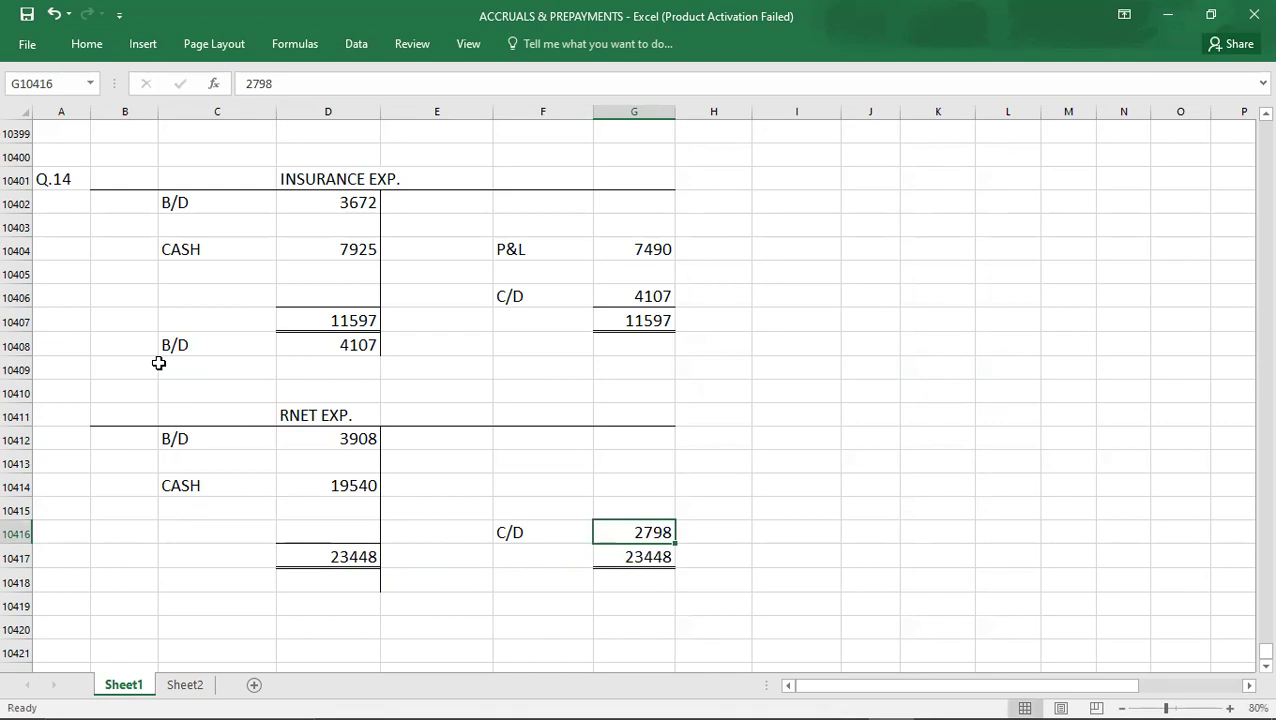
pyautogui.click(604, 486)
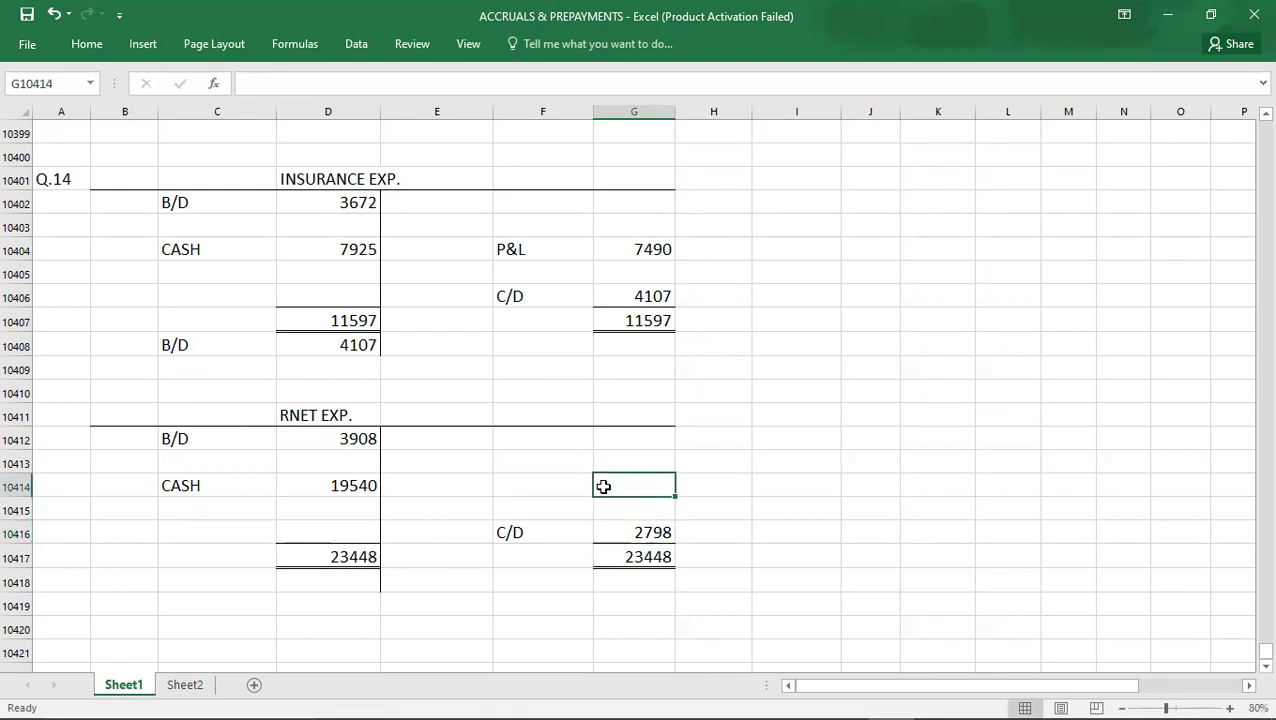
# Step: Record the rent expense on credit-side row 10414 as P&L with amount 20650, calculated in Calculator as 23448 minus 2798
pyautogui.moveTo(604, 486); pyautogui.dragTo(541, 482)
pyautogui.click(541, 482)
pyautogui.write('P&L')
pyautogui.press('Tab')
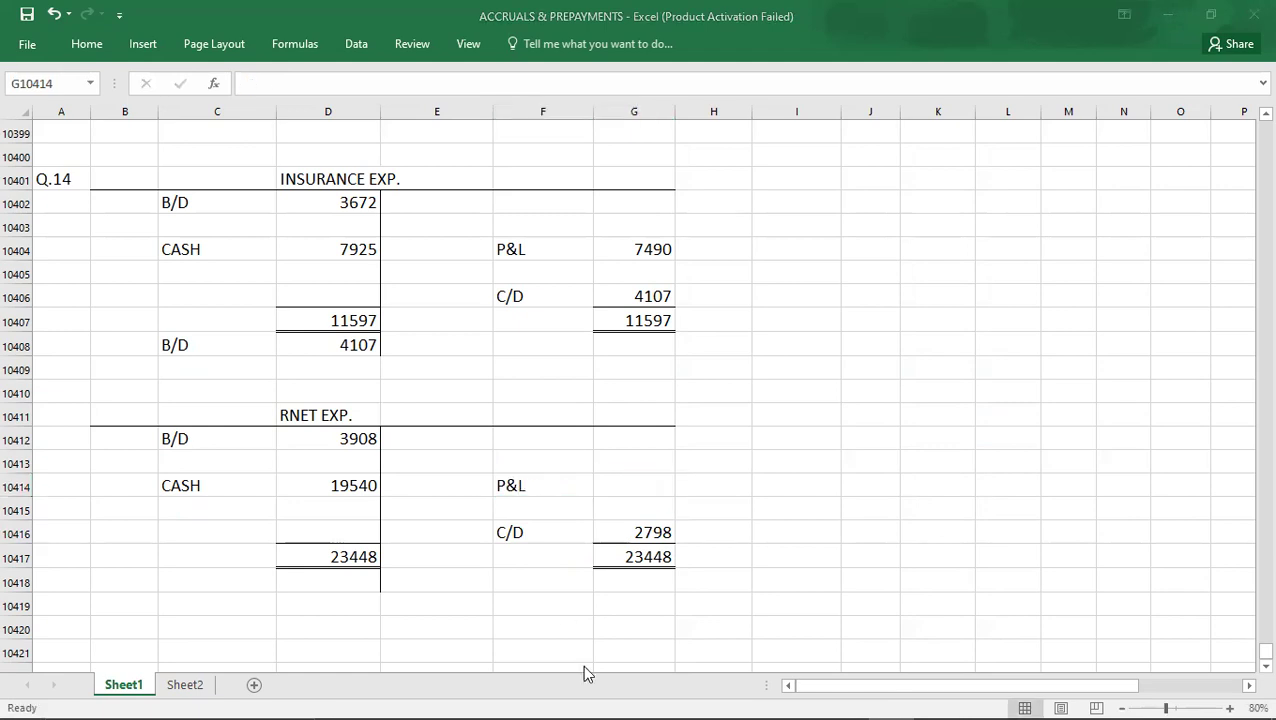
pyautogui.hotkey('alt', 'Tab')
pyautogui.write('234')
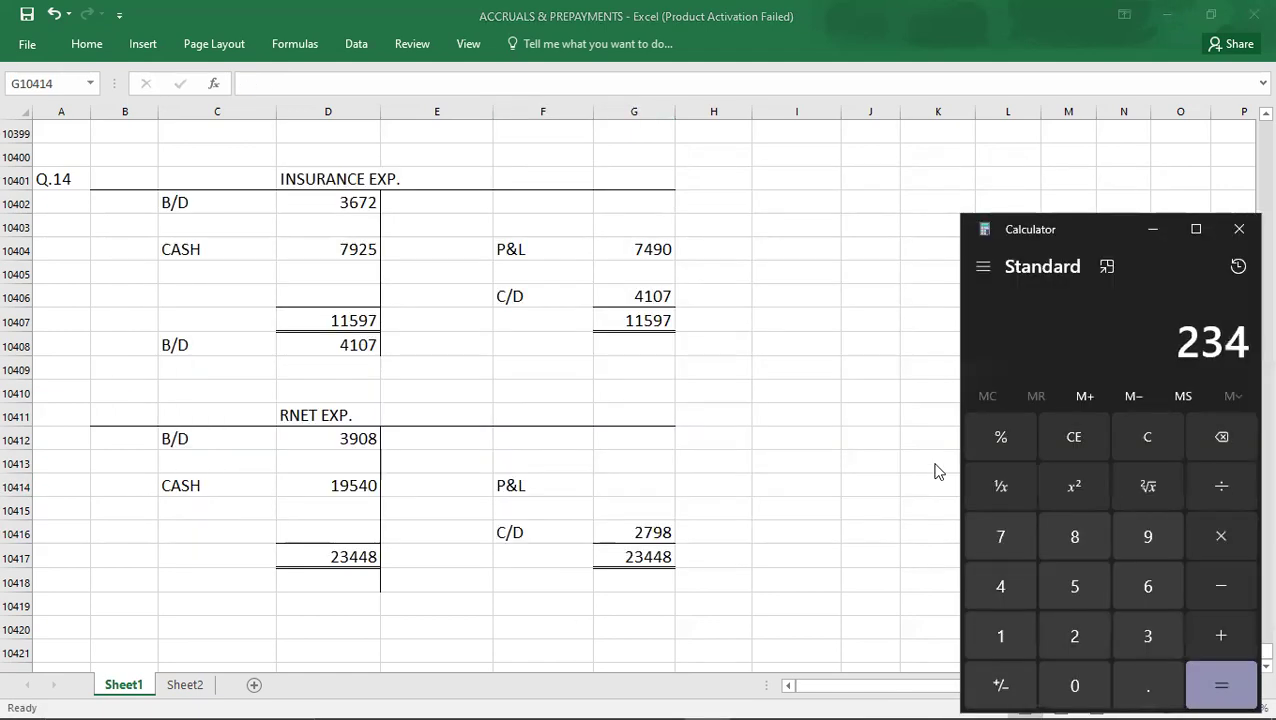
pyautogui.write('48 - ')
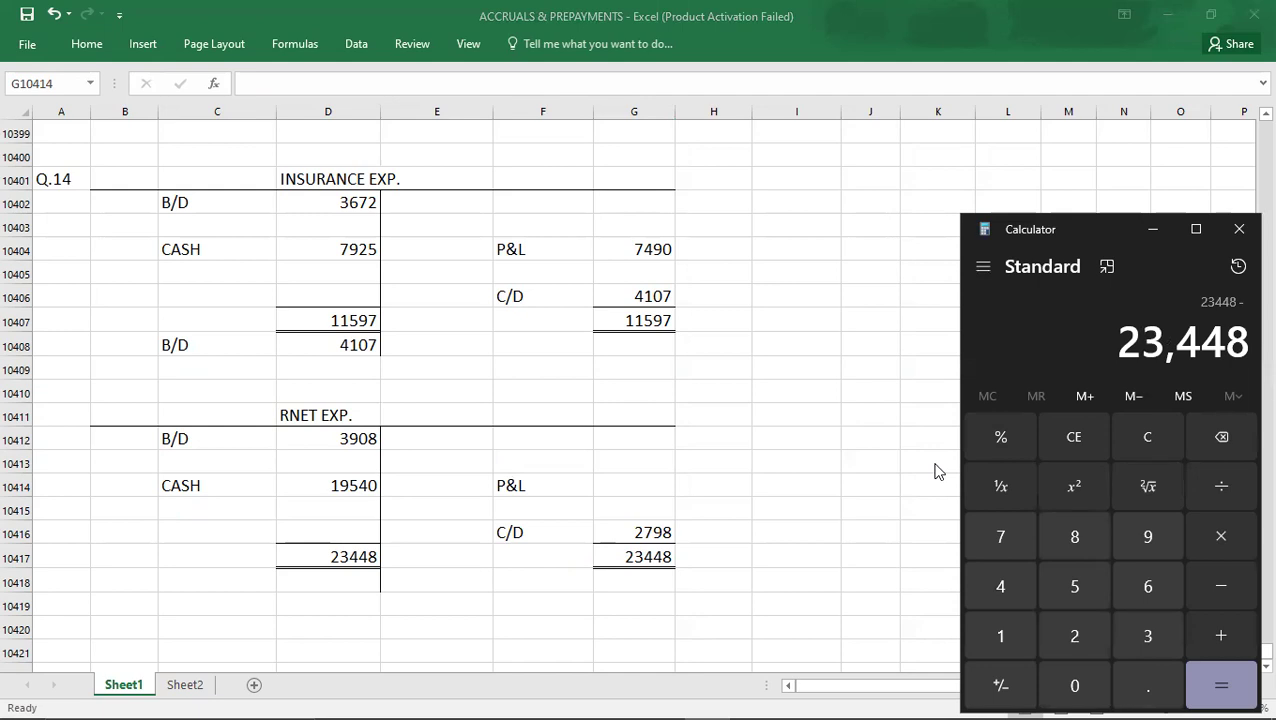
pyautogui.write('2,798')
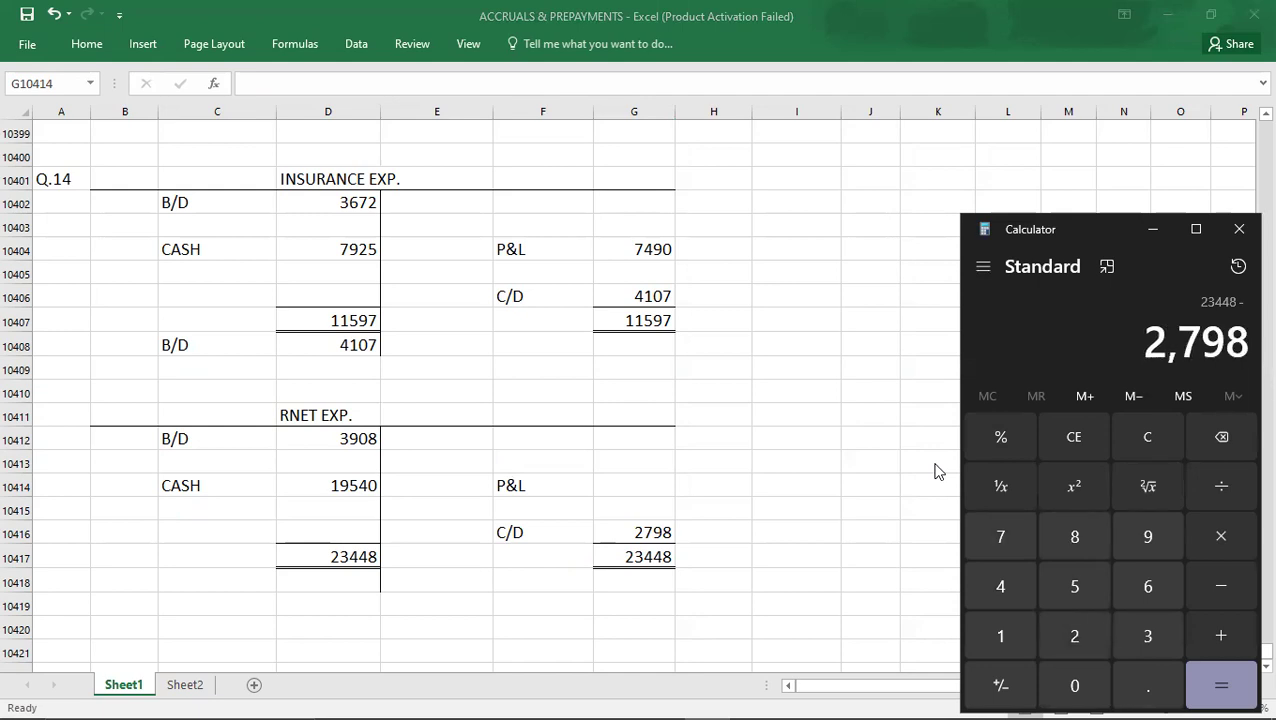
pyautogui.press('Return')
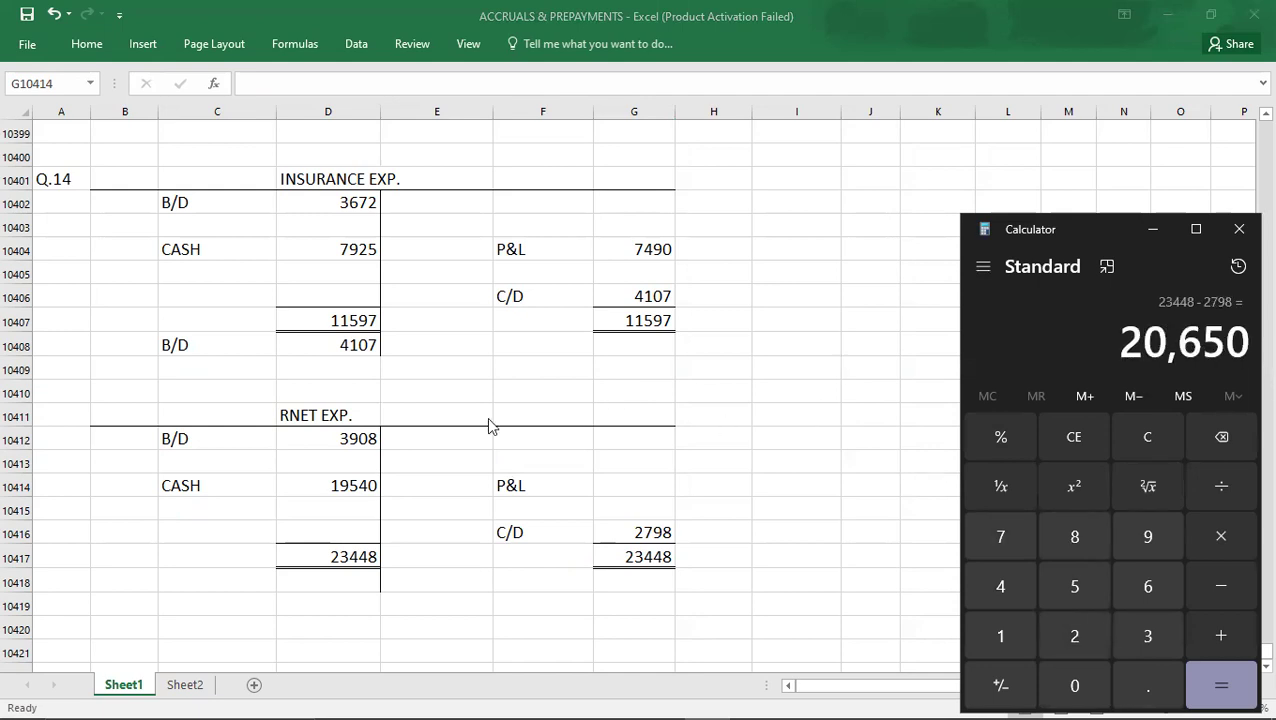
pyautogui.click(645, 485)
pyautogui.write('20650')
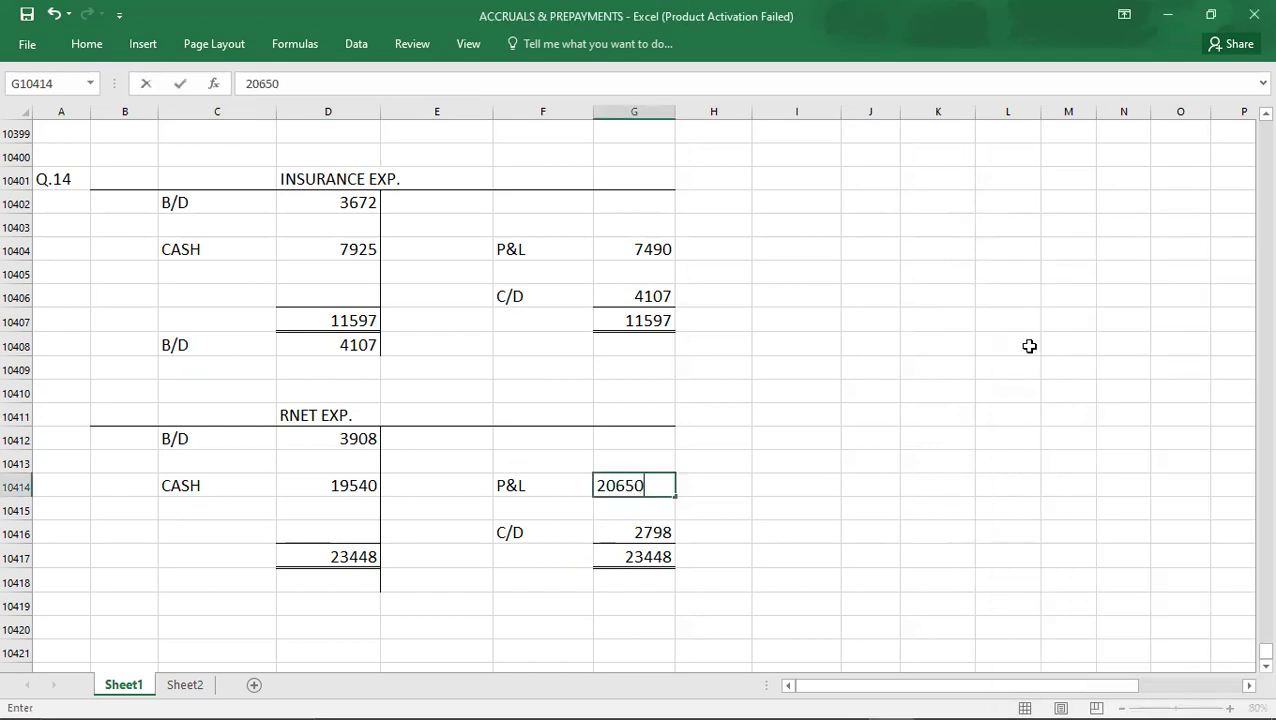
# Step: Bring the rent prepayment down on debit-side row 10418 as B/D with amount 2798
pyautogui.press('Left')
pyautogui.press('Left')
pyautogui.press('Left')
pyautogui.press('Left')
pyautogui.press('Left')
pyautogui.press('Down')
pyautogui.press('Down')
pyautogui.press('Down')
pyautogui.press('Right')
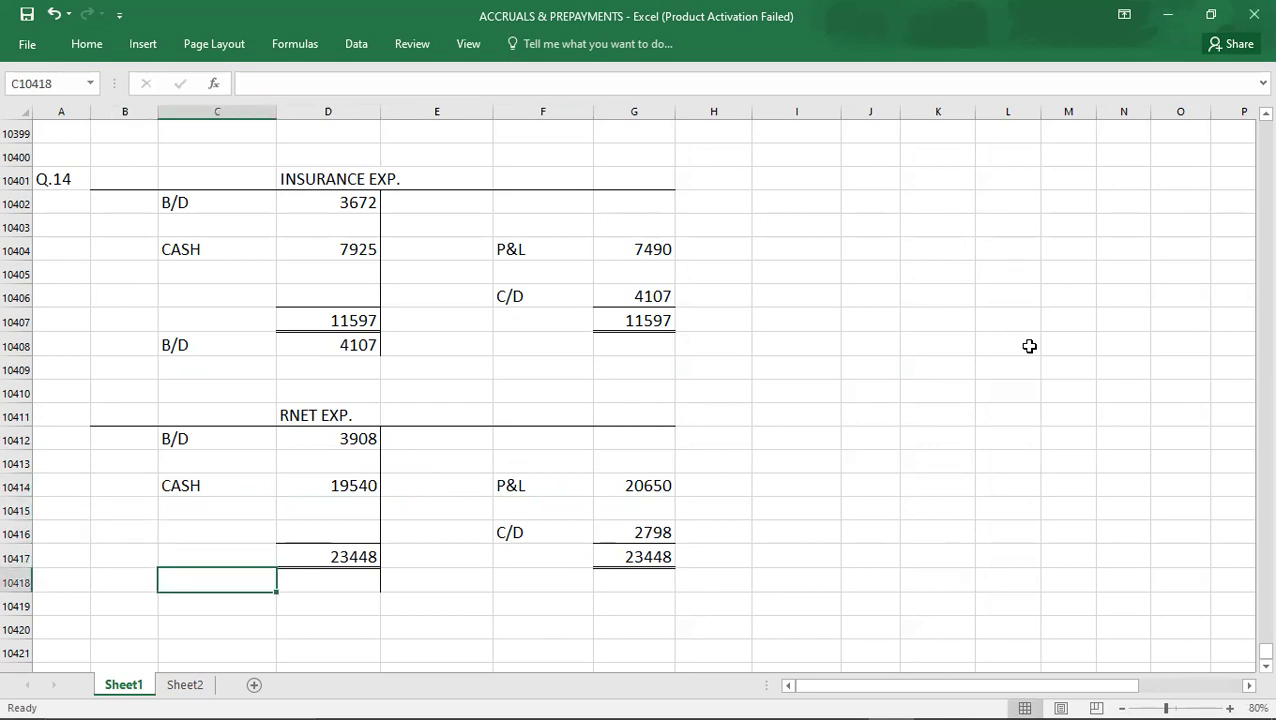
pyautogui.write('B/D')
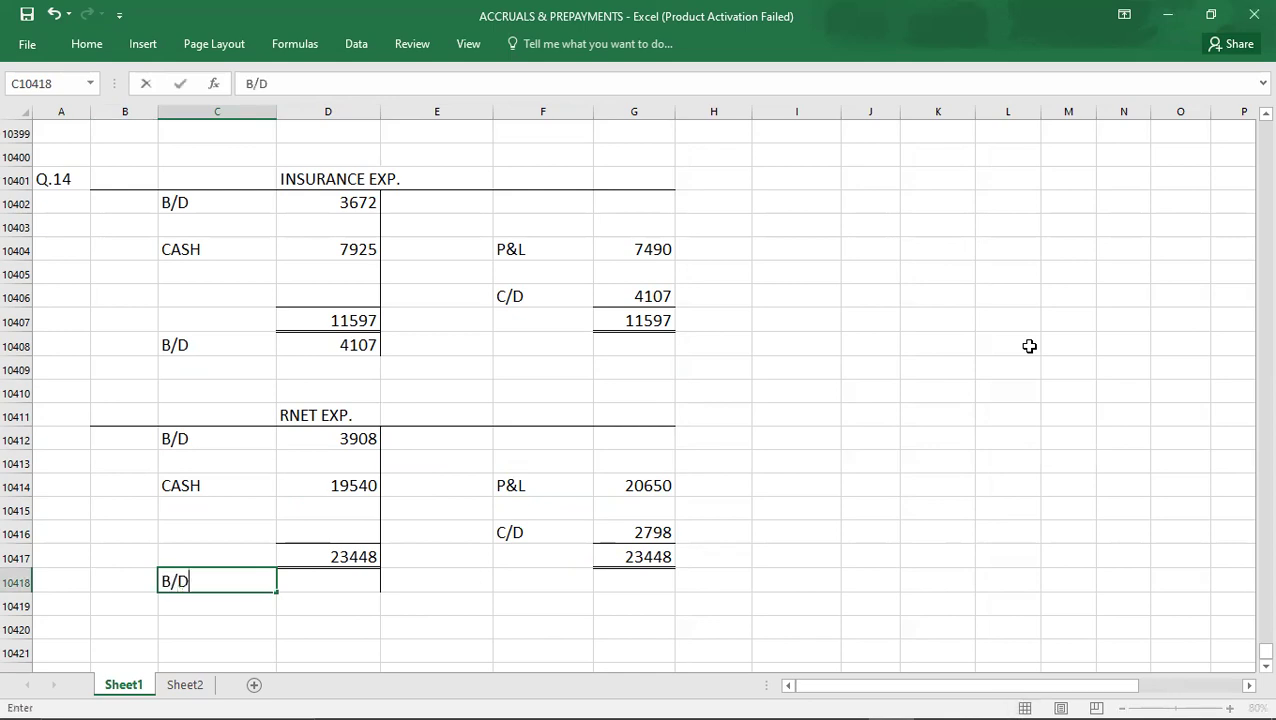
pyautogui.press('Right')
pyautogui.write('2798')
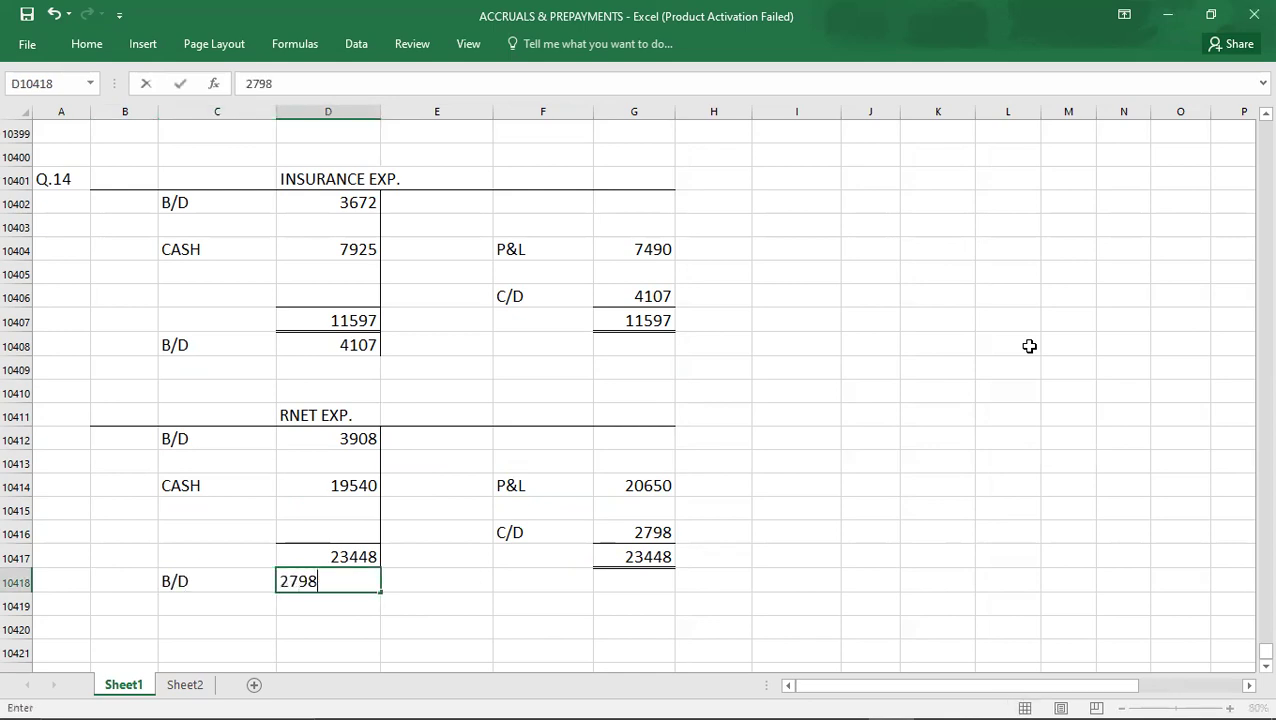
pyautogui.press('Down')
pyautogui.press('Left')
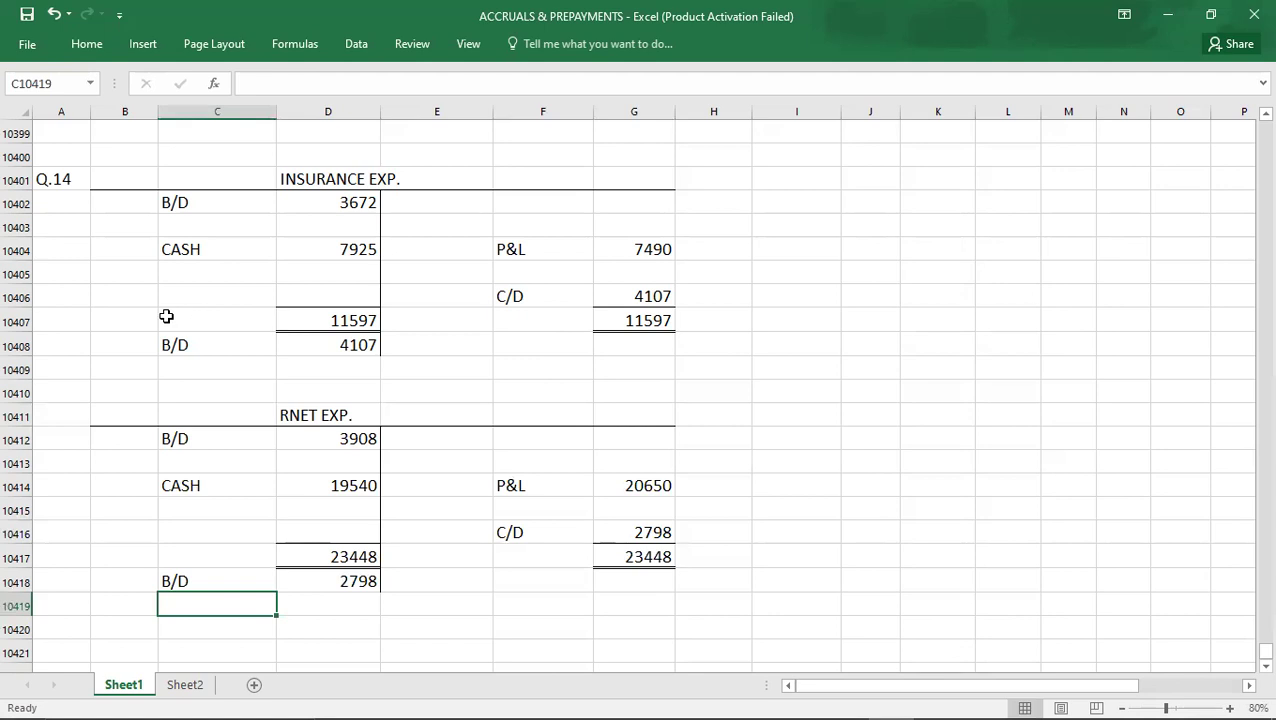
# Step: Read Q.15 in the PDF and set up a blank T-account labelled Q.15 at row 10421 in Excel
pyautogui.click(68, 173)
pyautogui.press('Down')
pyautogui.press('Down')
pyautogui.press('Down')
pyautogui.press('Down')
pyautogui.press('Down')
pyautogui.press('Down')
pyautogui.press('Down')
pyautogui.press('Down')
pyautogui.press('Down')
pyautogui.press('Down')
pyautogui.press('Down')
pyautogui.press('Down')
pyautogui.press('Down')
pyautogui.press('Down')
pyautogui.press('Down')
pyautogui.press('Down')
pyautogui.press('Down')
pyautogui.press('Down')
pyautogui.press('Down')
pyautogui.press('Down')
pyautogui.press('Down')
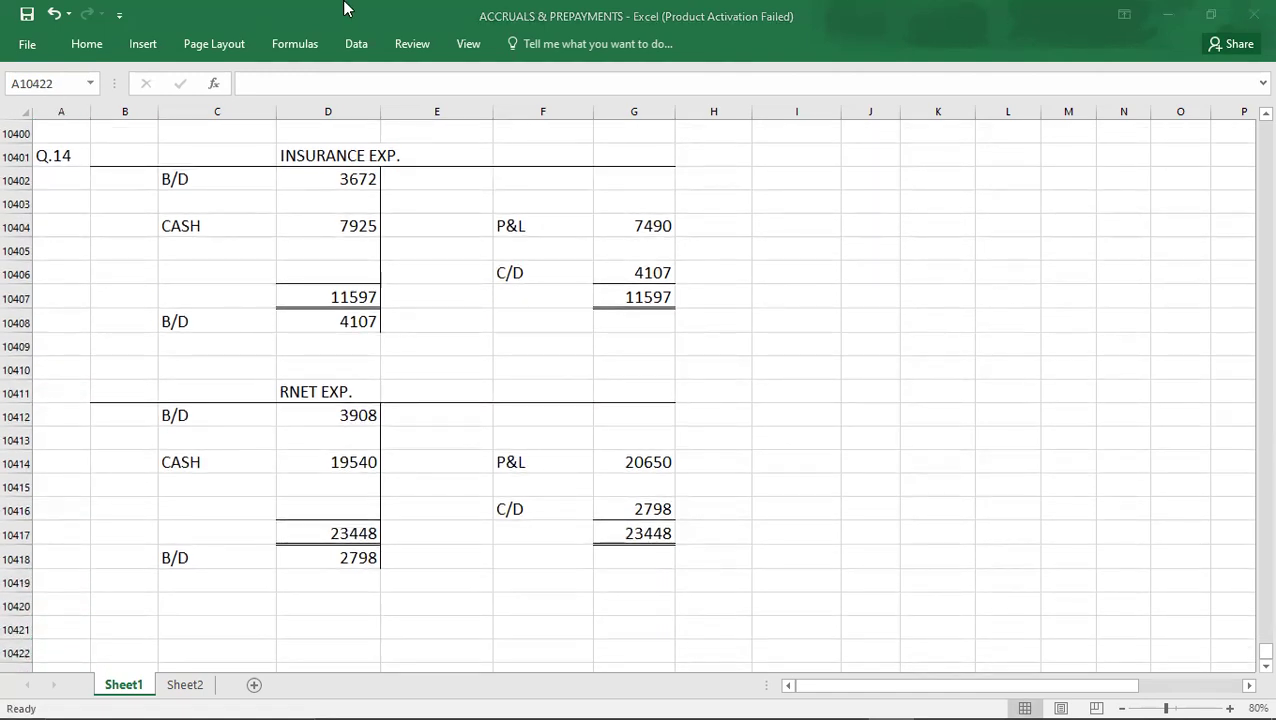
pyautogui.hotkey('alt', 'Tab')
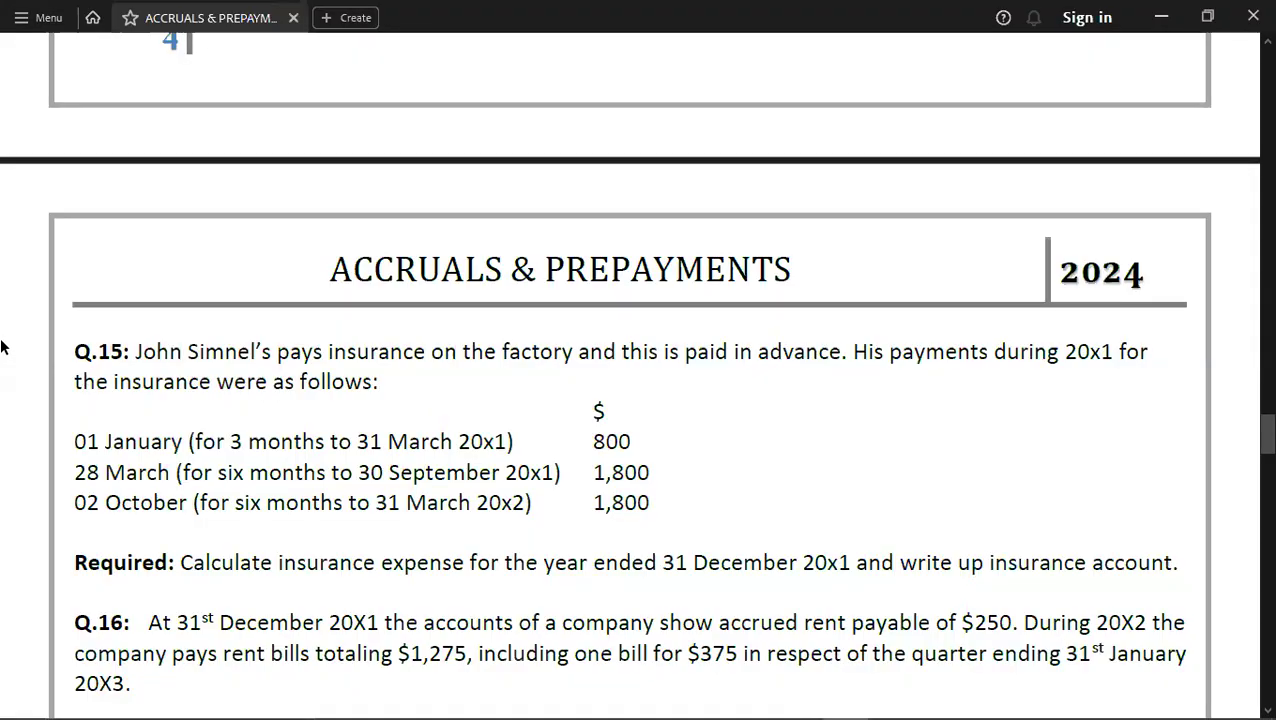
pyautogui.scroll(-3, 3, 346)
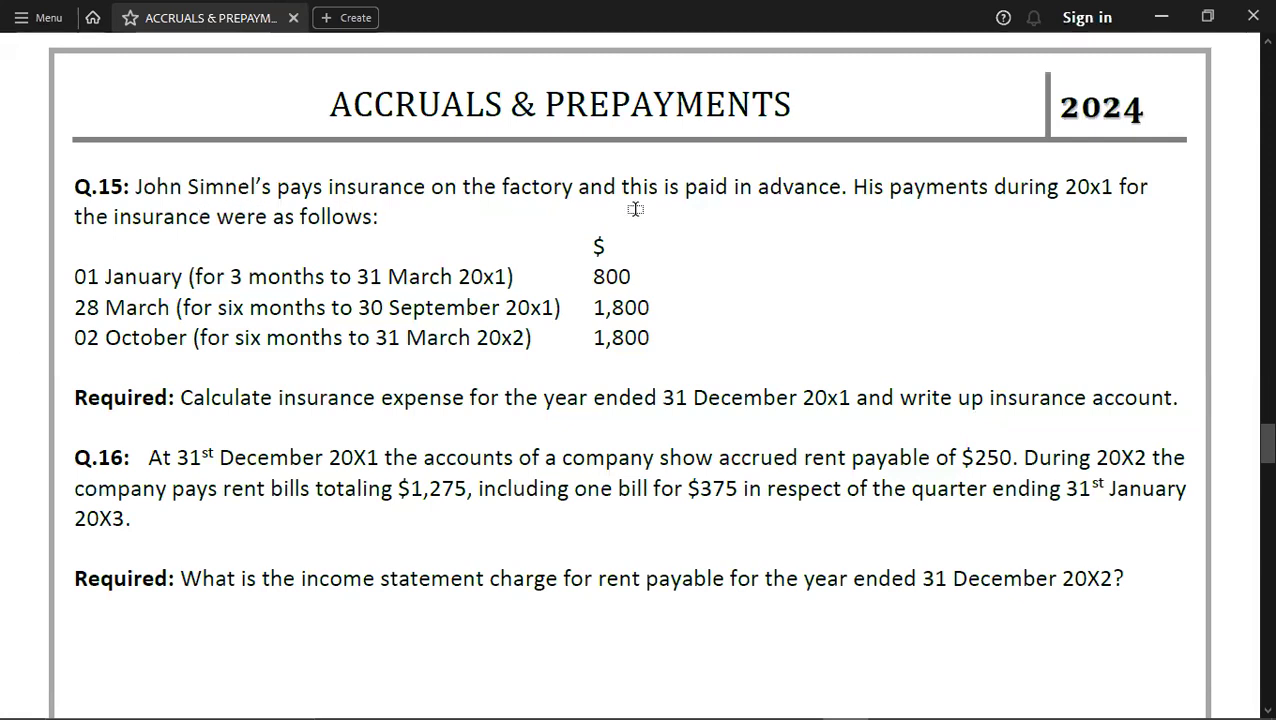
pyautogui.hotkey('alt', 'Tab')
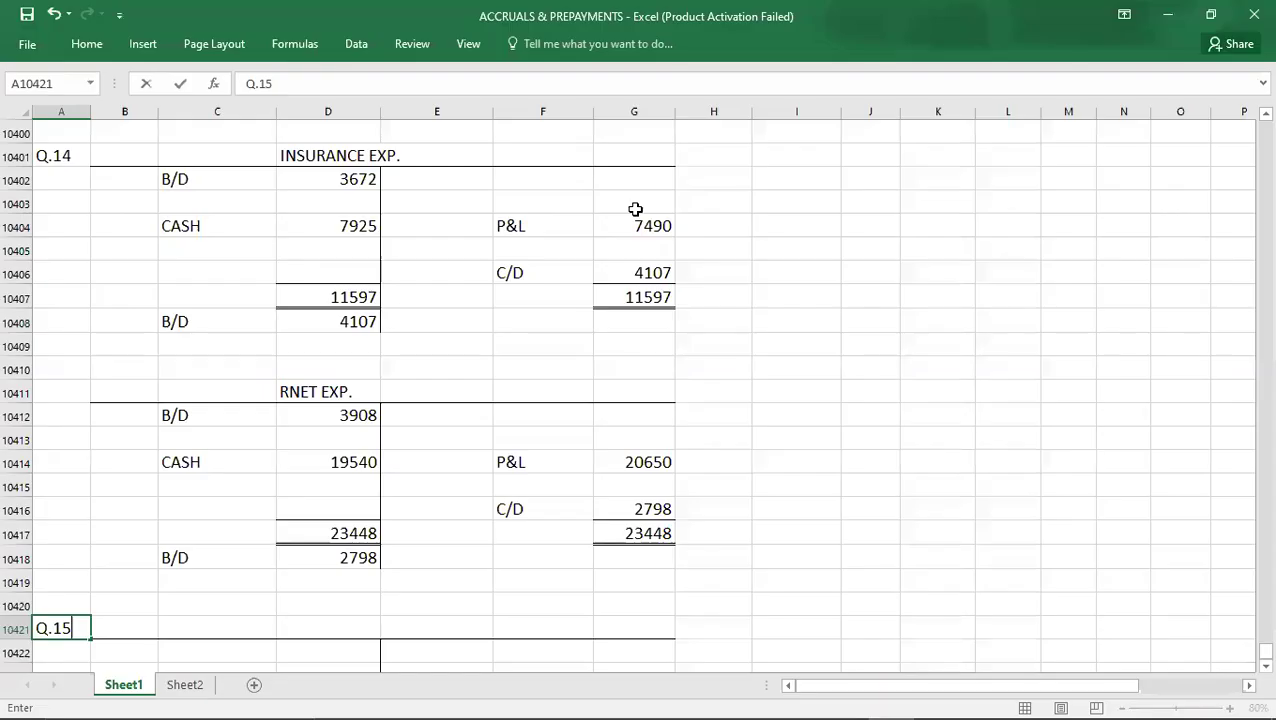
# Step: Title the Q.15 T-account INSURANCE EXP. in cell D10421
pyautogui.press('Down')
pyautogui.press('Down')
pyautogui.press('Down')
pyautogui.press('Down')
pyautogui.press('Down')
pyautogui.press('Down')
pyautogui.press('Down')
pyautogui.press('Down')
pyautogui.press('Down')
pyautogui.press('Down')
pyautogui.press('Down')
pyautogui.press('Down')
pyautogui.press('Down')
pyautogui.press('Down')
pyautogui.press('Down')
pyautogui.press('Down')
pyautogui.press('Down')
pyautogui.press('Down')
pyautogui.press('Down')
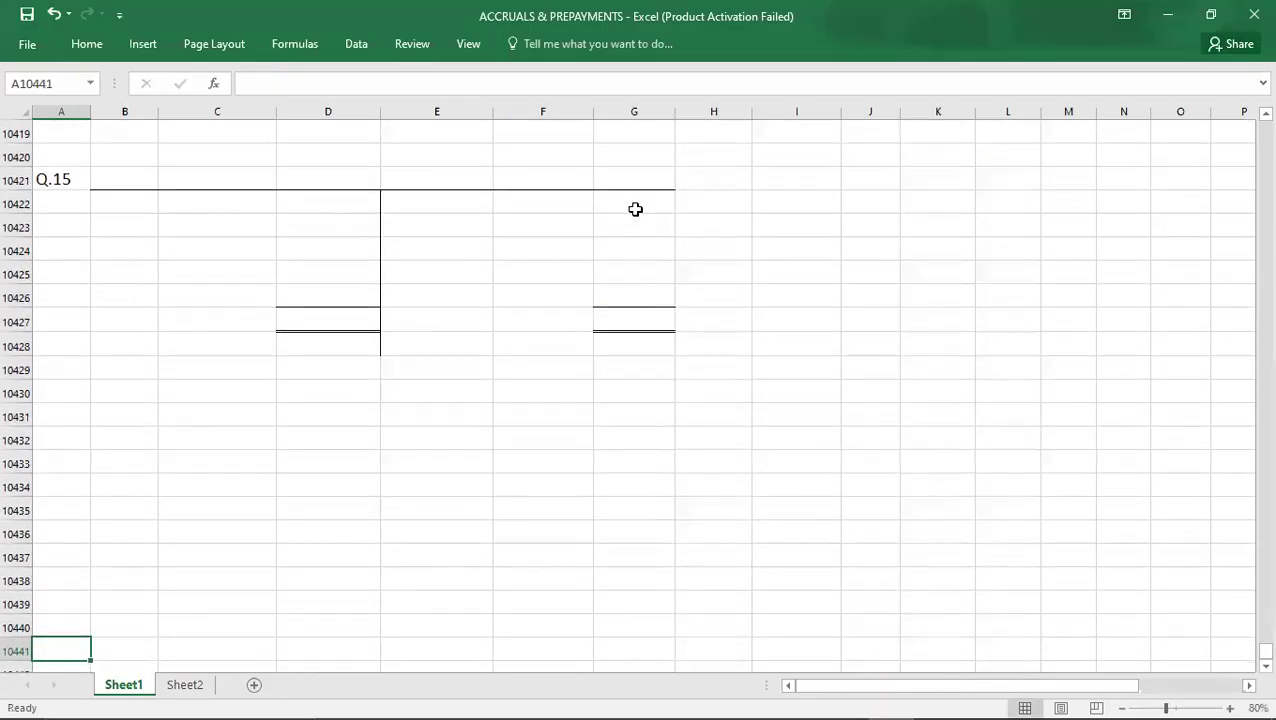
pyautogui.click(338, 179)
pyautogui.write('INS')
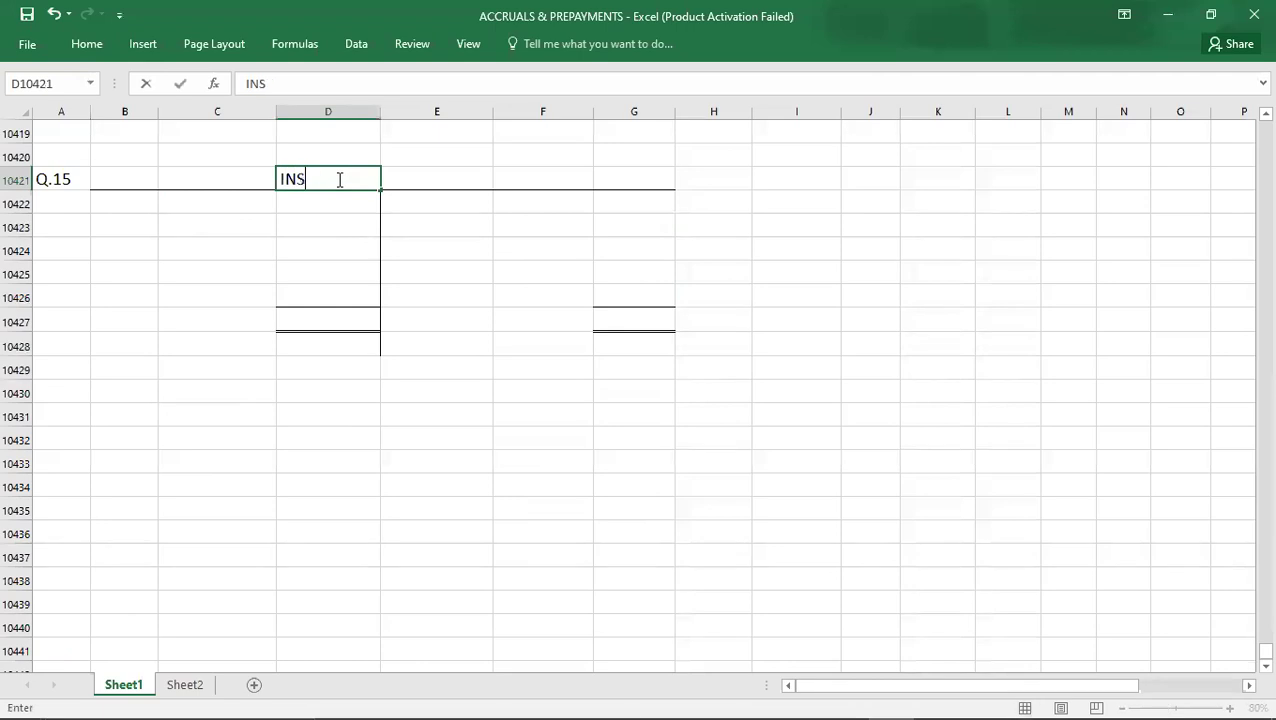
pyautogui.write('URANCE EXP.')
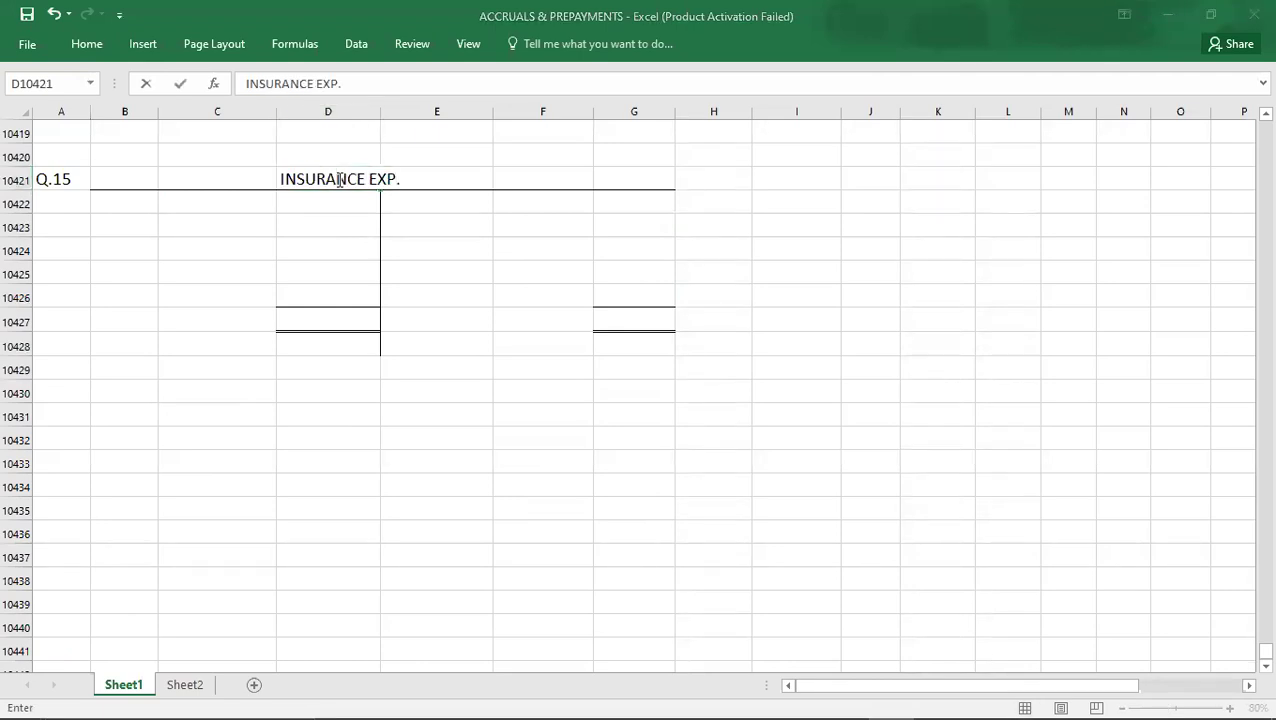
# Step: Look up the first insurance payment in the PDF and record it on debit-side Excel row 10422 as 1-Jan, CASH, 800
pyautogui.hotkey('alt', 'Tab')
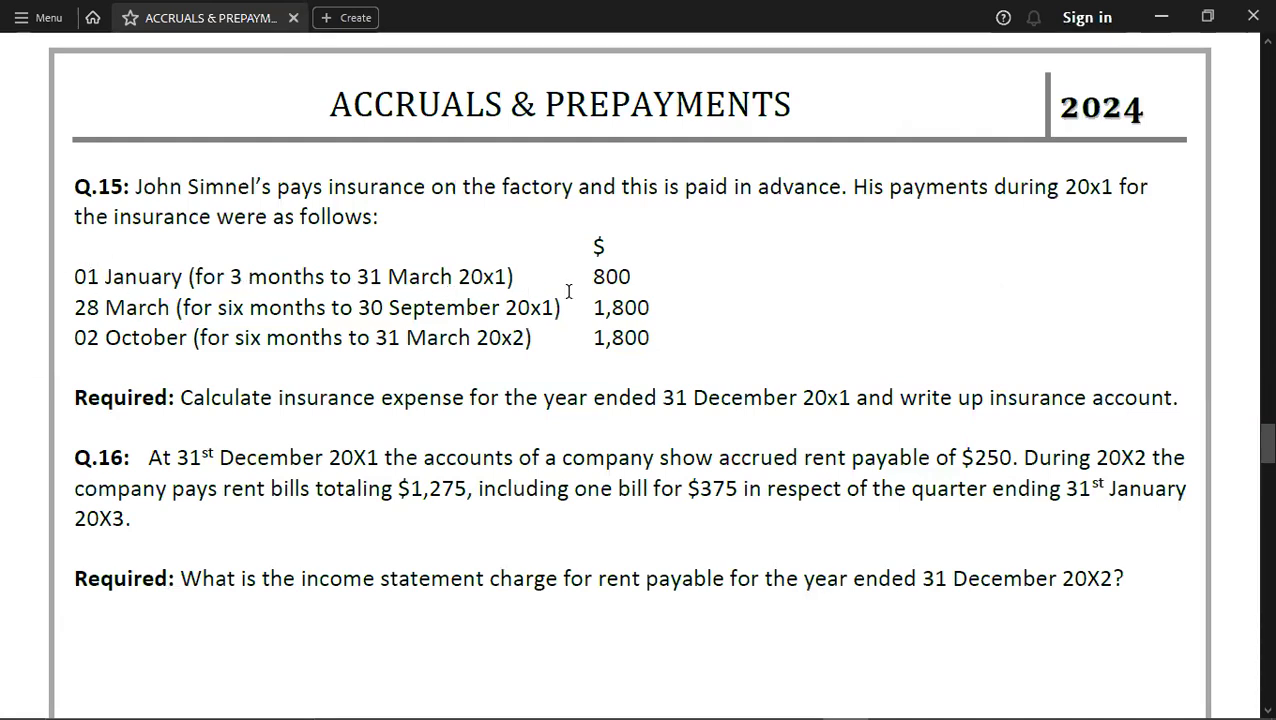
pyautogui.hotkey('alt', 'Tab')
pyautogui.press('Left')
pyautogui.press('Left')
pyautogui.press('Down')
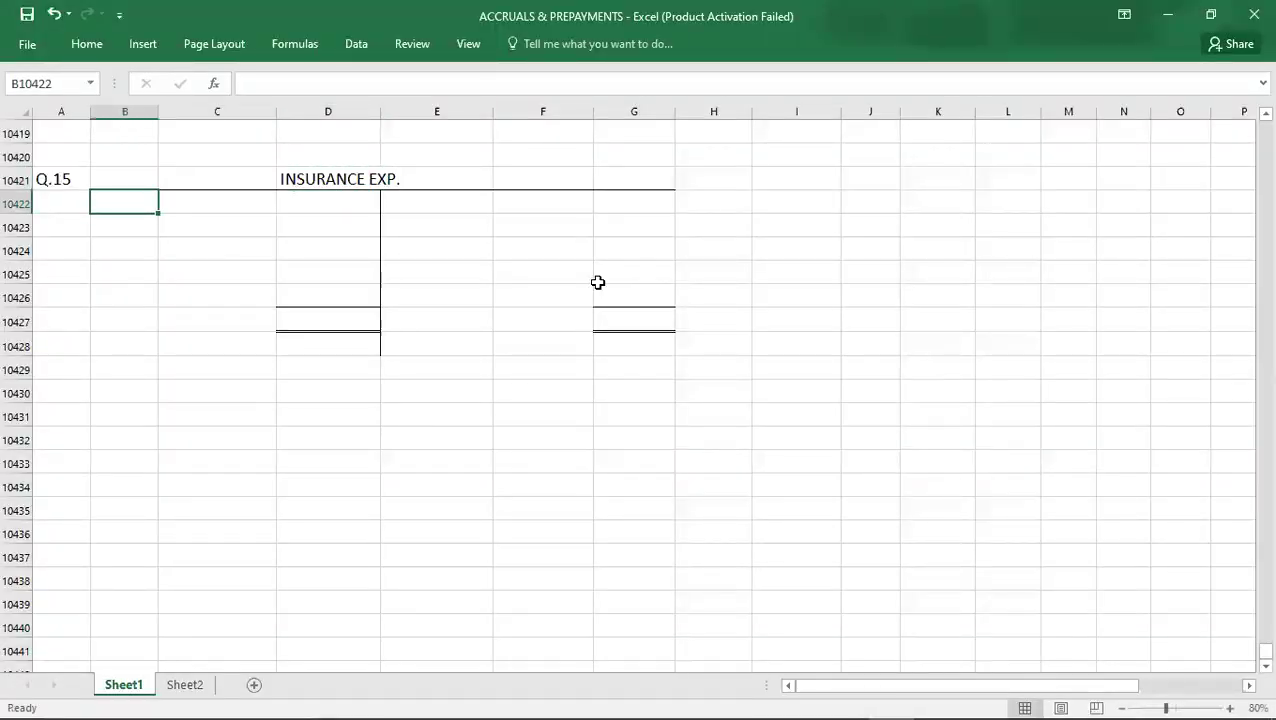
pyautogui.write('1')
pyautogui.hotkey('alt', 'Tab')
pyautogui.hotkey('alt', 'Tab')
pyautogui.write('/1')
pyautogui.press('Tab')
pyautogui.write('CA')
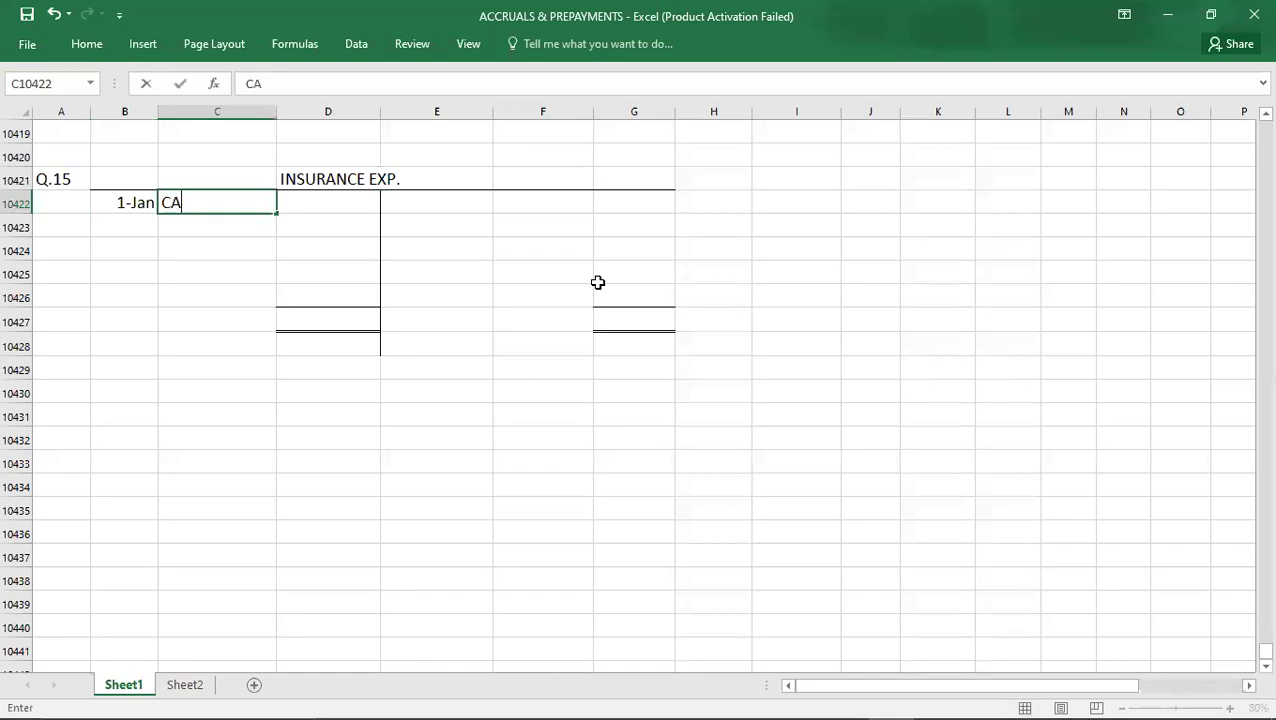
pyautogui.write('SH')
pyautogui.press('Tab')
pyautogui.write('800')
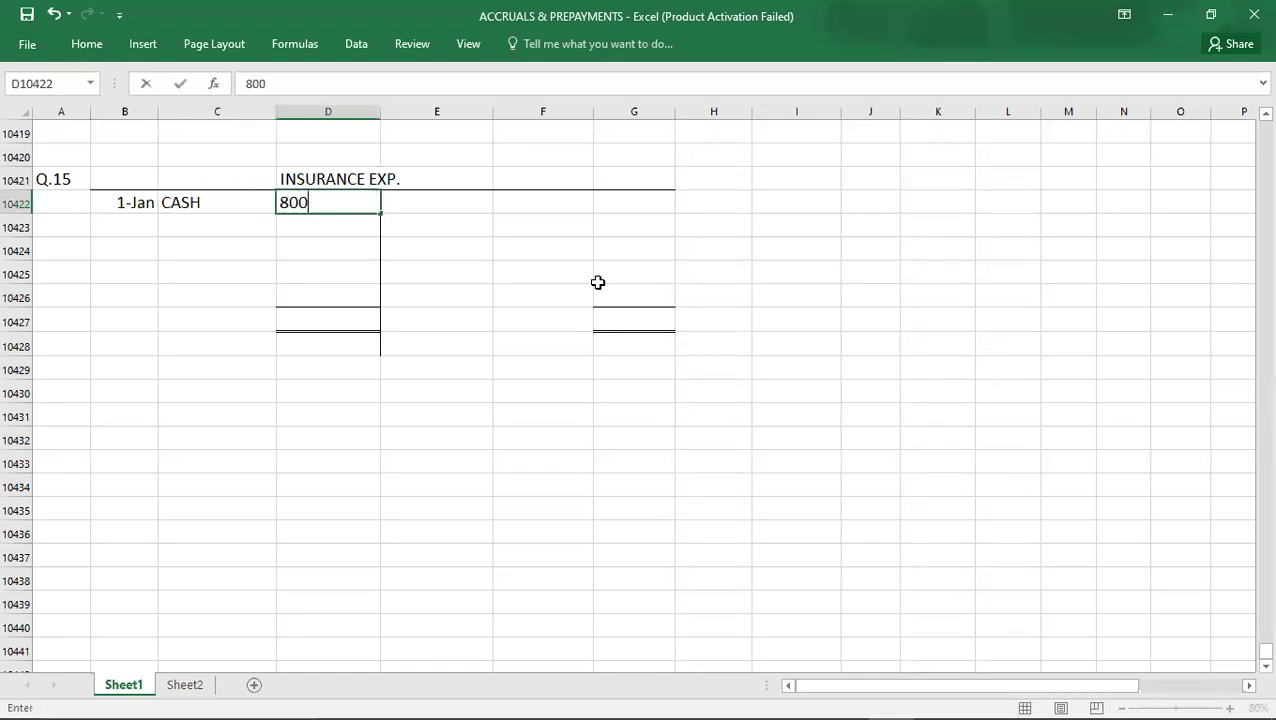
pyautogui.press('Return')
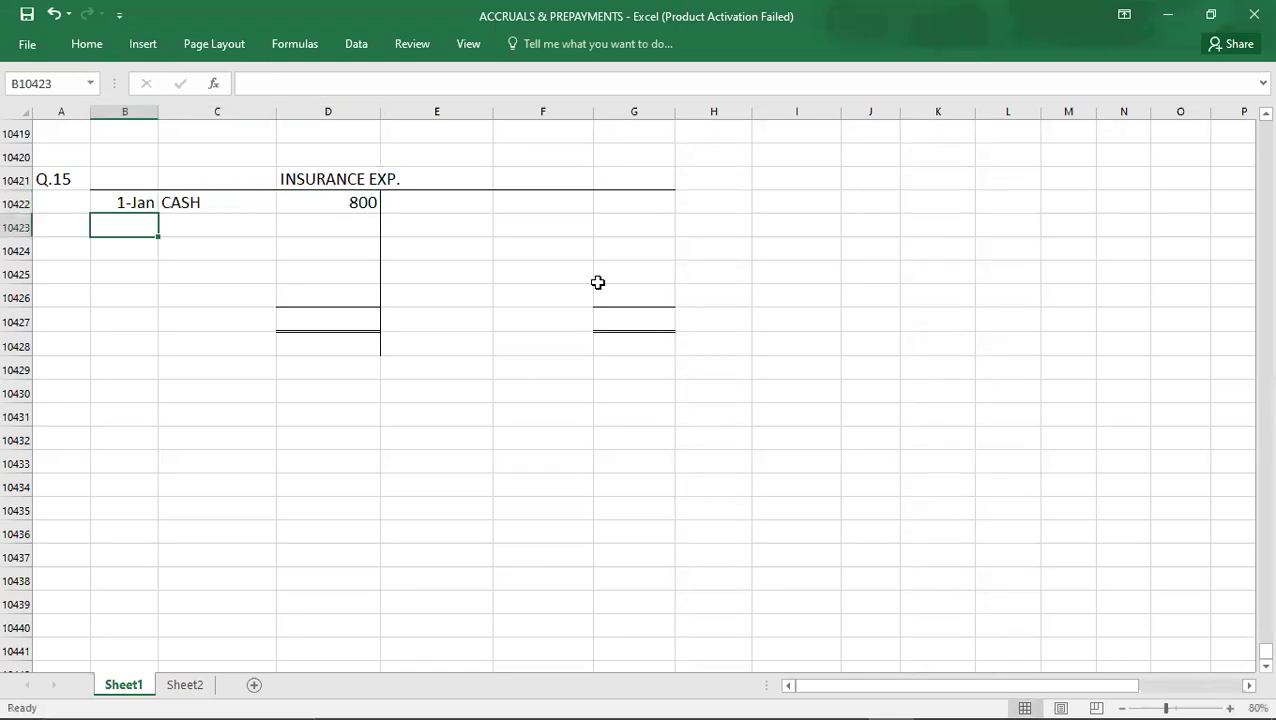
# Step: Look up the March insurance payment in the PDF and record it on debit-side Excel row 10423 as 28-Mar, CASH, 1800
pyautogui.hotkey('alt', 'Tab')
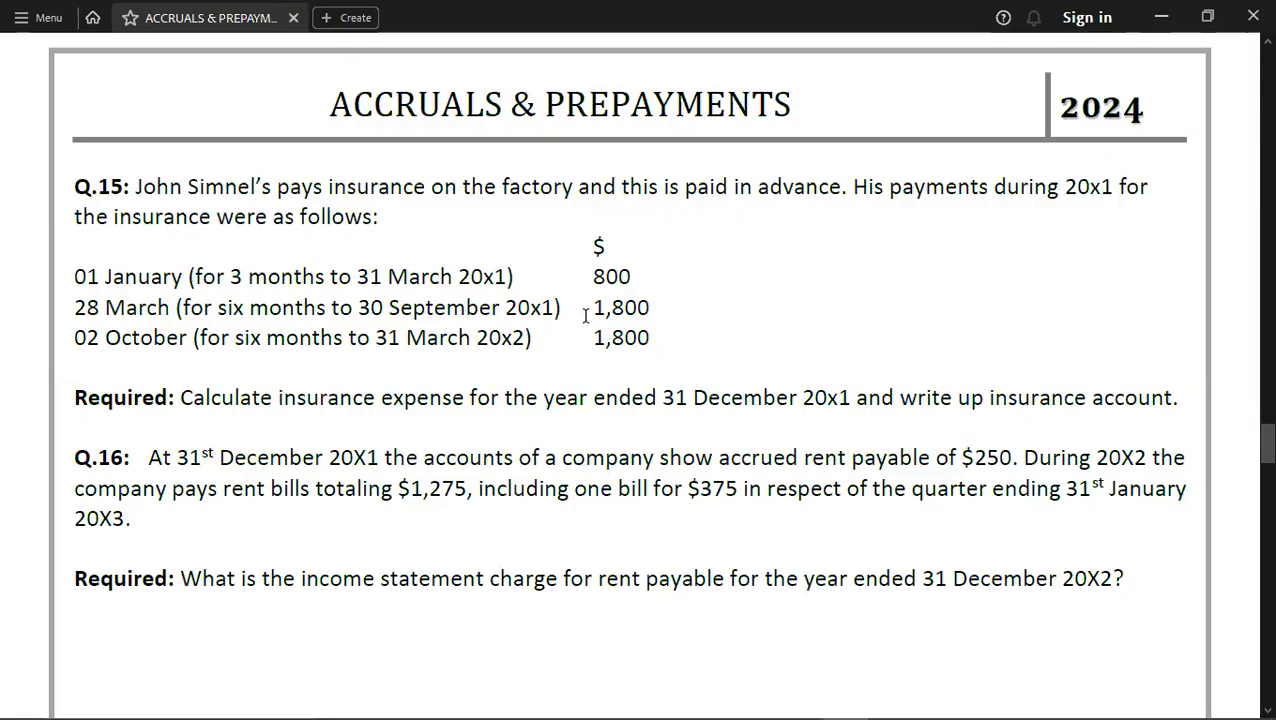
pyautogui.hotkey('alt', 'Tab')
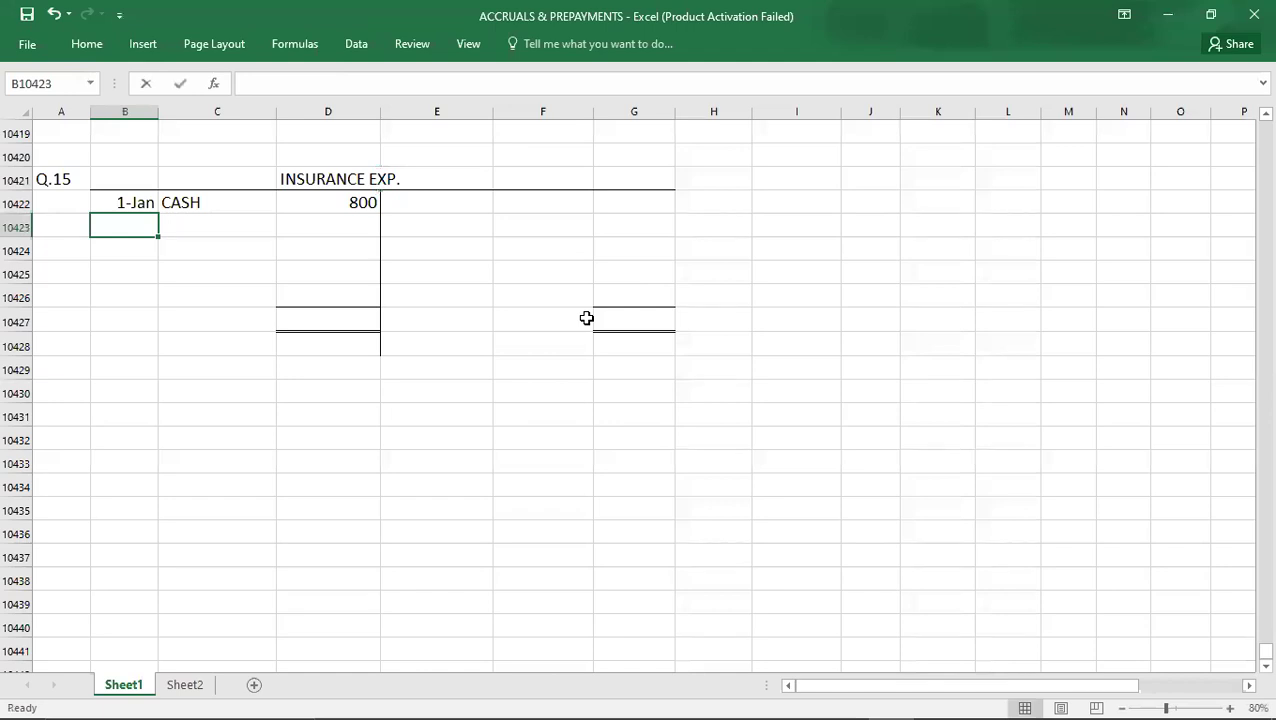
pyautogui.write('3/28')
pyautogui.press('Tab')
pyautogui.write('CASH')
pyautogui.press('Tab')
pyautogui.write('1800')
pyautogui.press('Return')
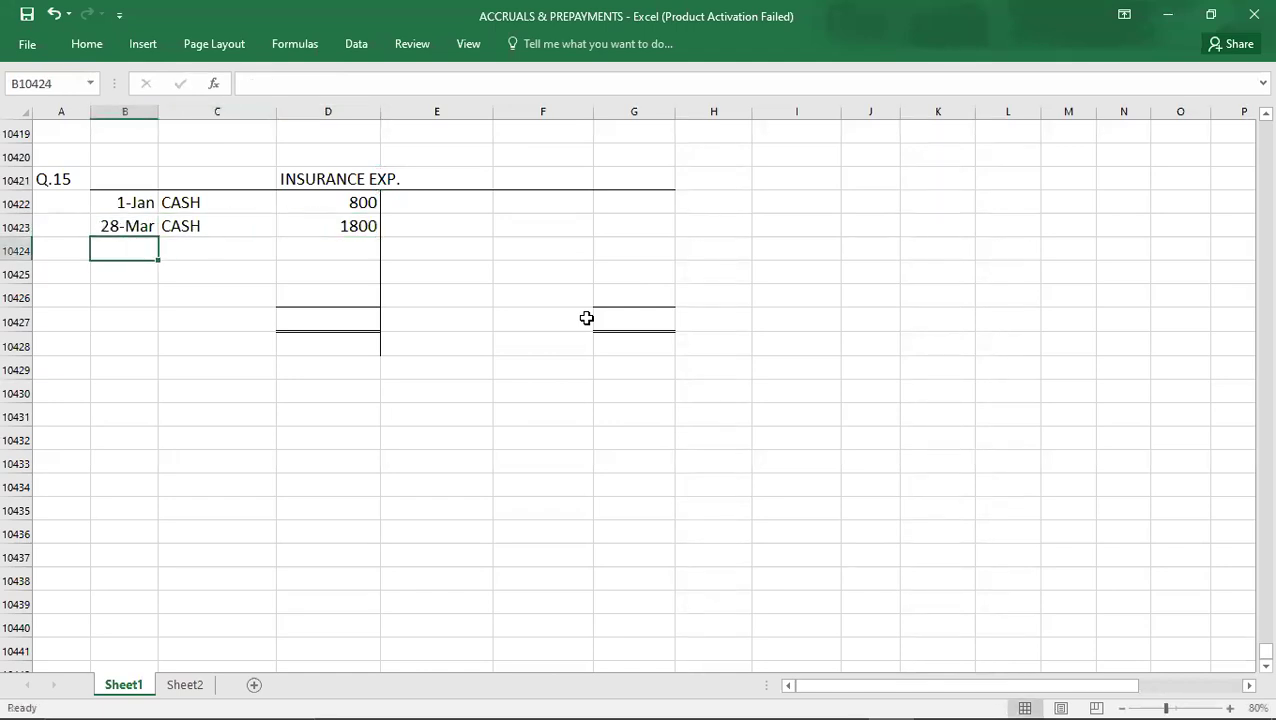
# Step: Look up the October insurance payment in the PDF and record it on debit-side Excel row 10424 as 2-Oct, CASH, 1800
pyautogui.hotkey('alt', 'Tab')
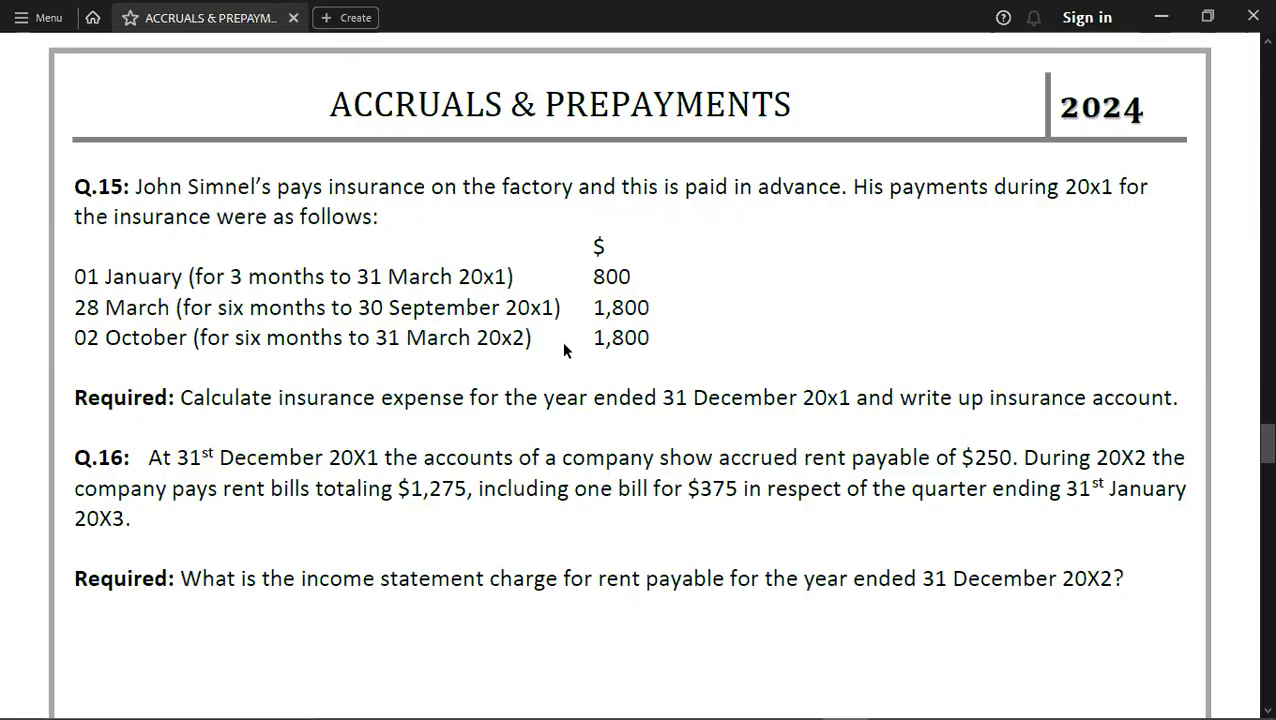
pyautogui.hotkey('alt', 'Tab')
pyautogui.write('2/10')
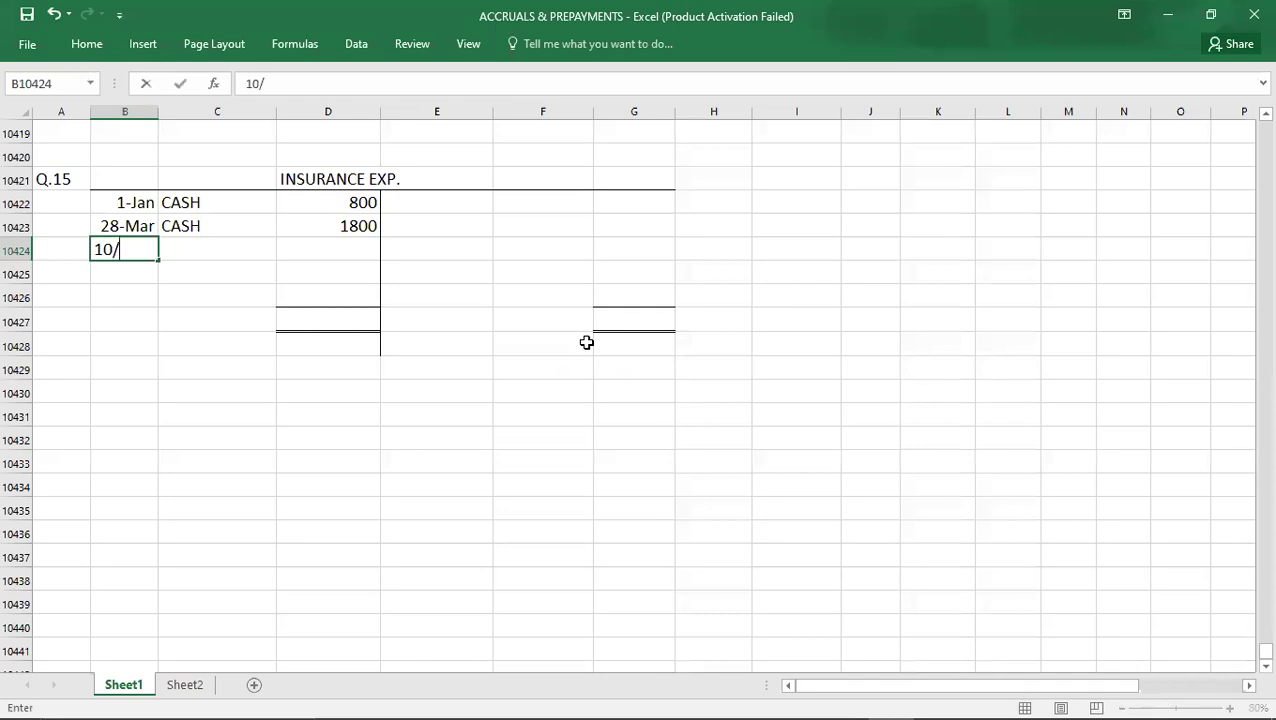
pyautogui.press('Tab')
pyautogui.write('CASH')
pyautogui.press('Tab')
pyautogui.write('1800')
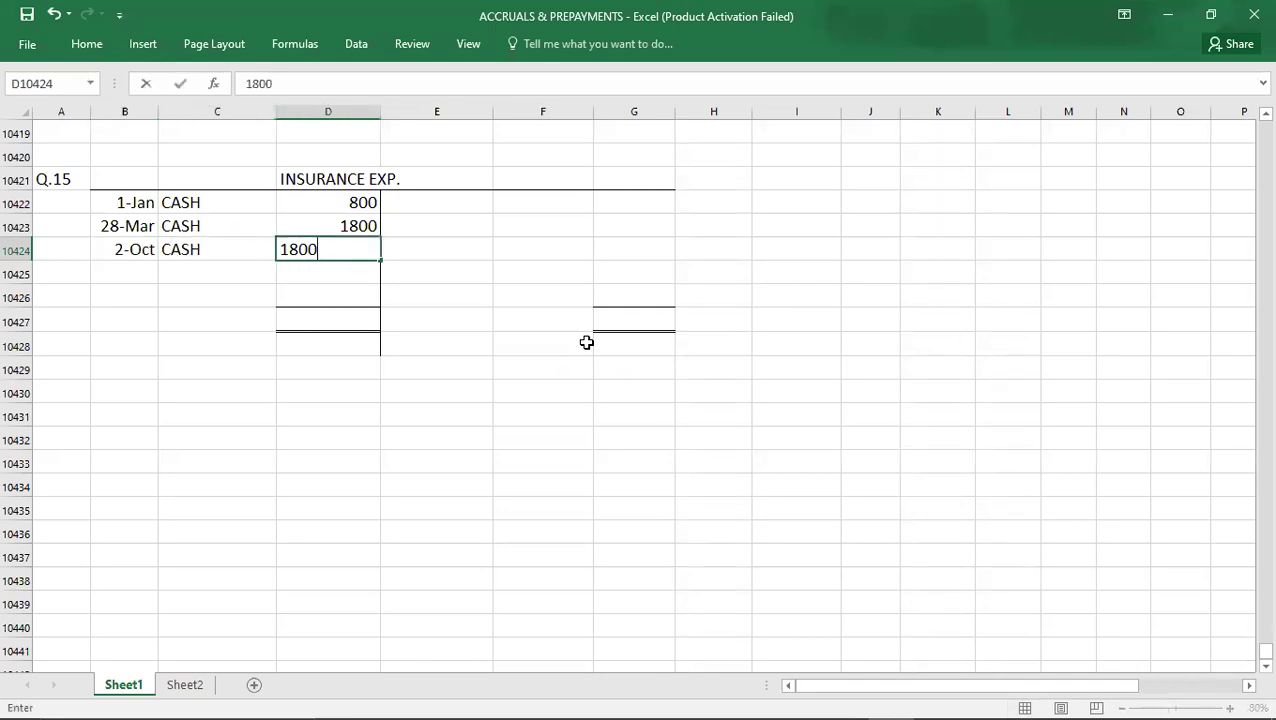
pyautogui.press('Return')
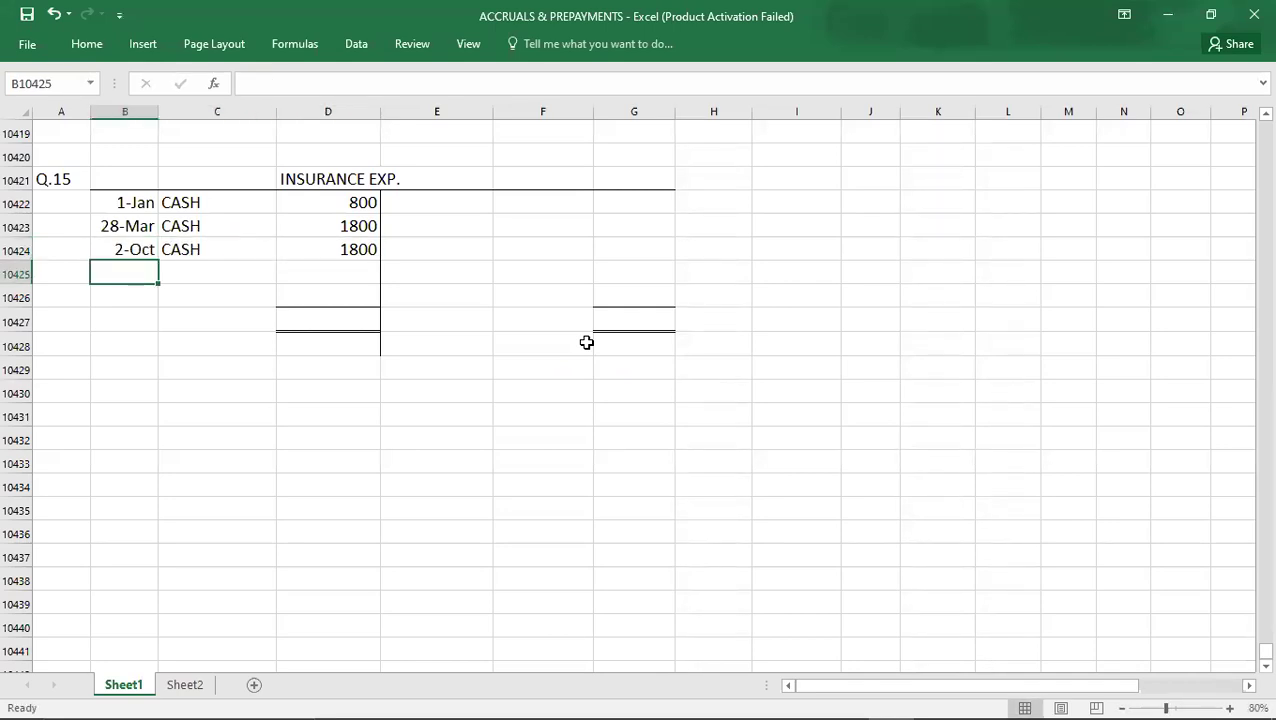
# Step: In the PDF's Q.15, highlight the year-end date 31 December 20x1 and select the last payment's cover date 31 March 20x2
pyautogui.hotkey('alt', 'Tab')
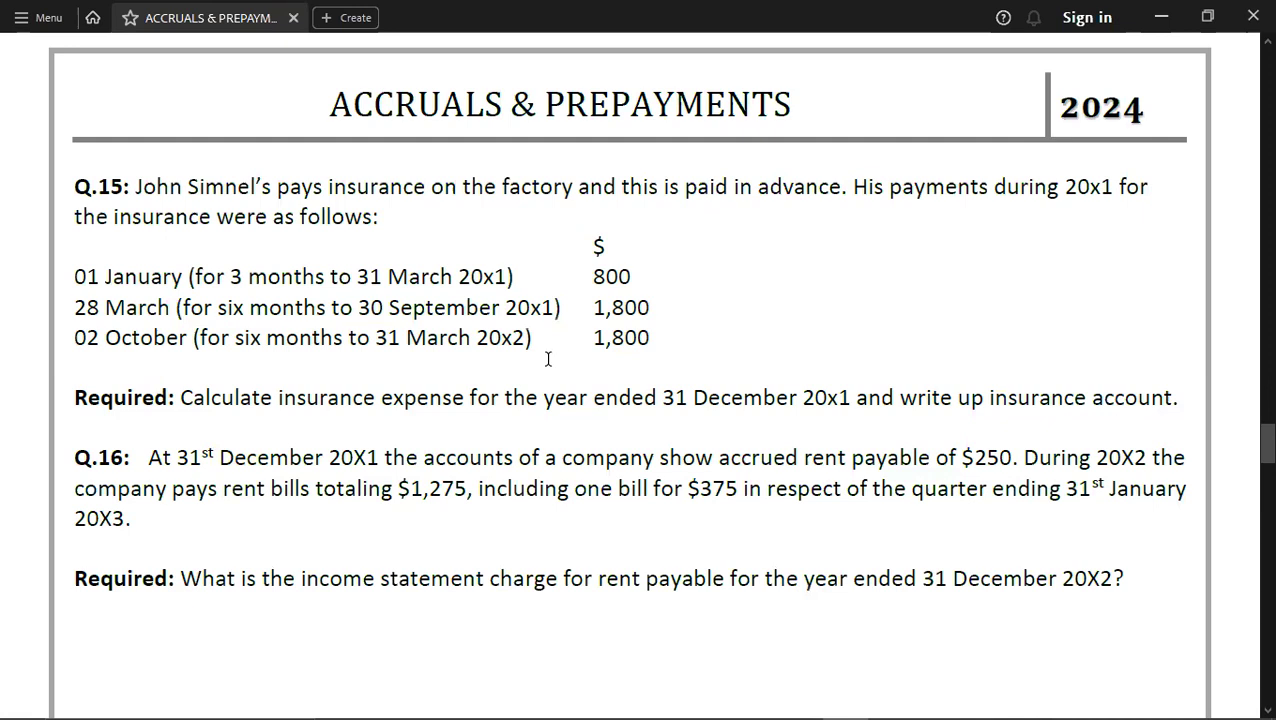
pyautogui.moveTo(660, 398); pyautogui.dragTo(843, 399)
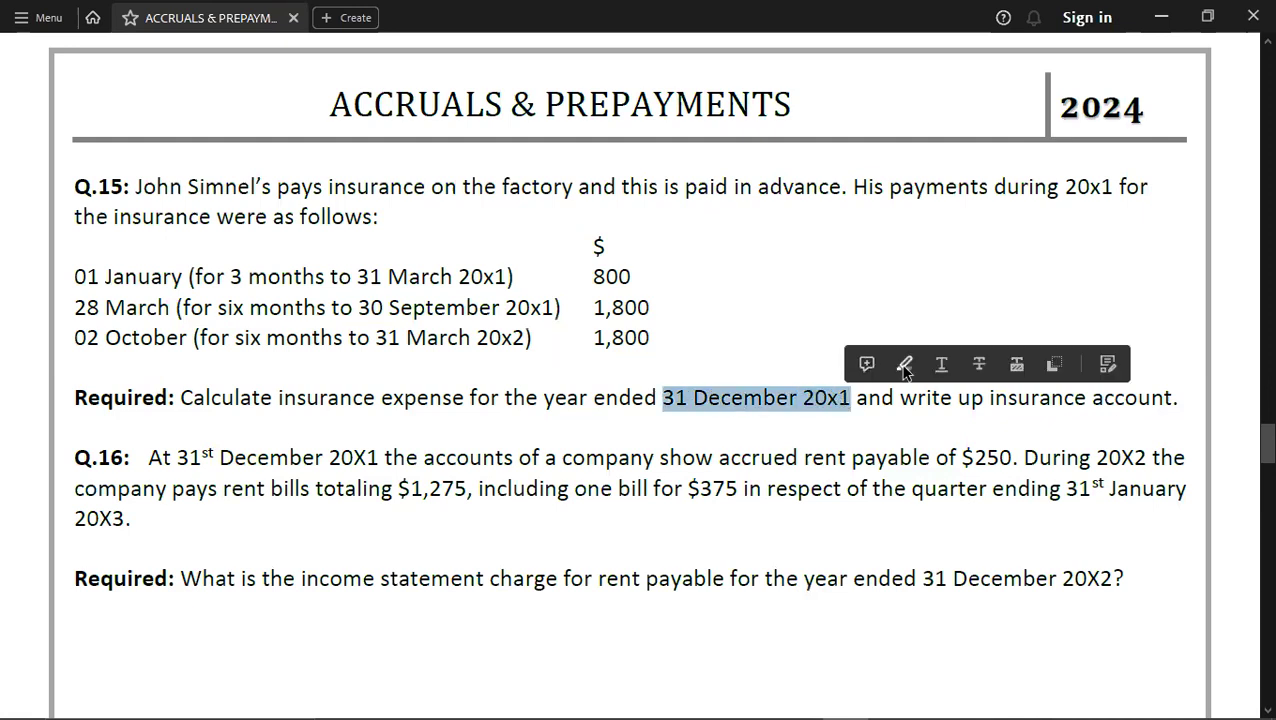
pyautogui.click(905, 366)
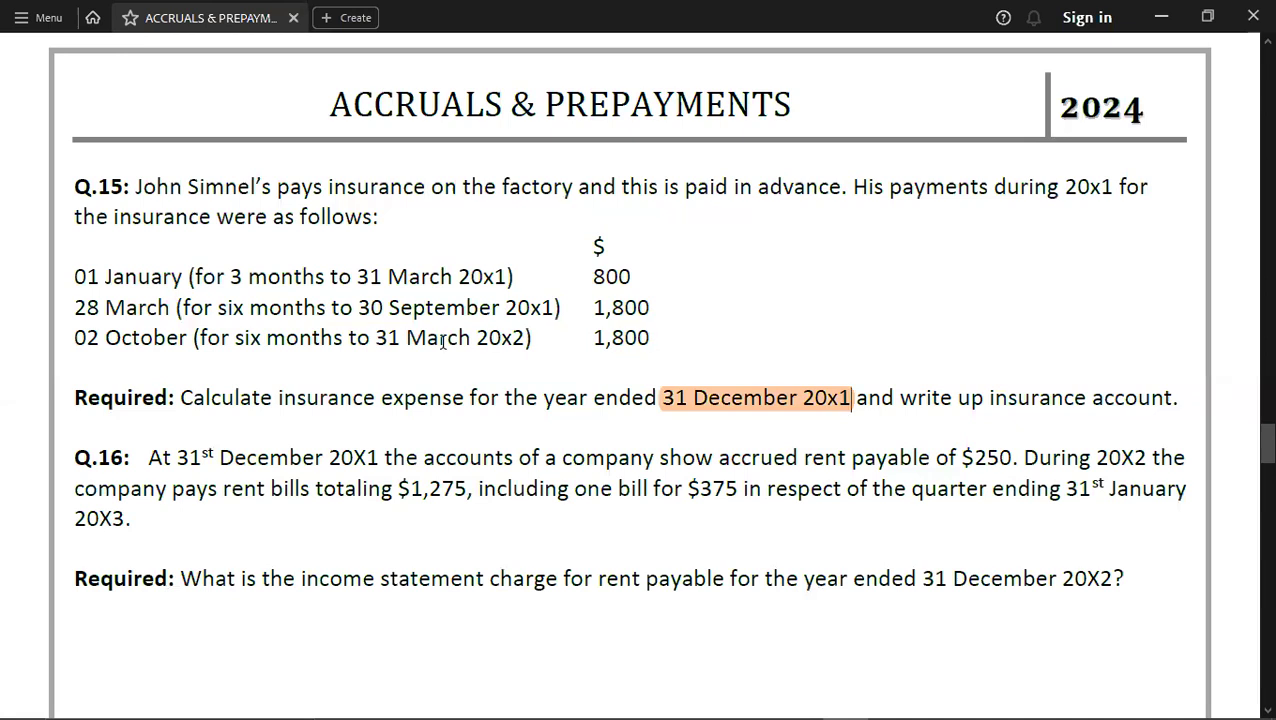
pyautogui.moveTo(374, 338); pyautogui.dragTo(526, 339)
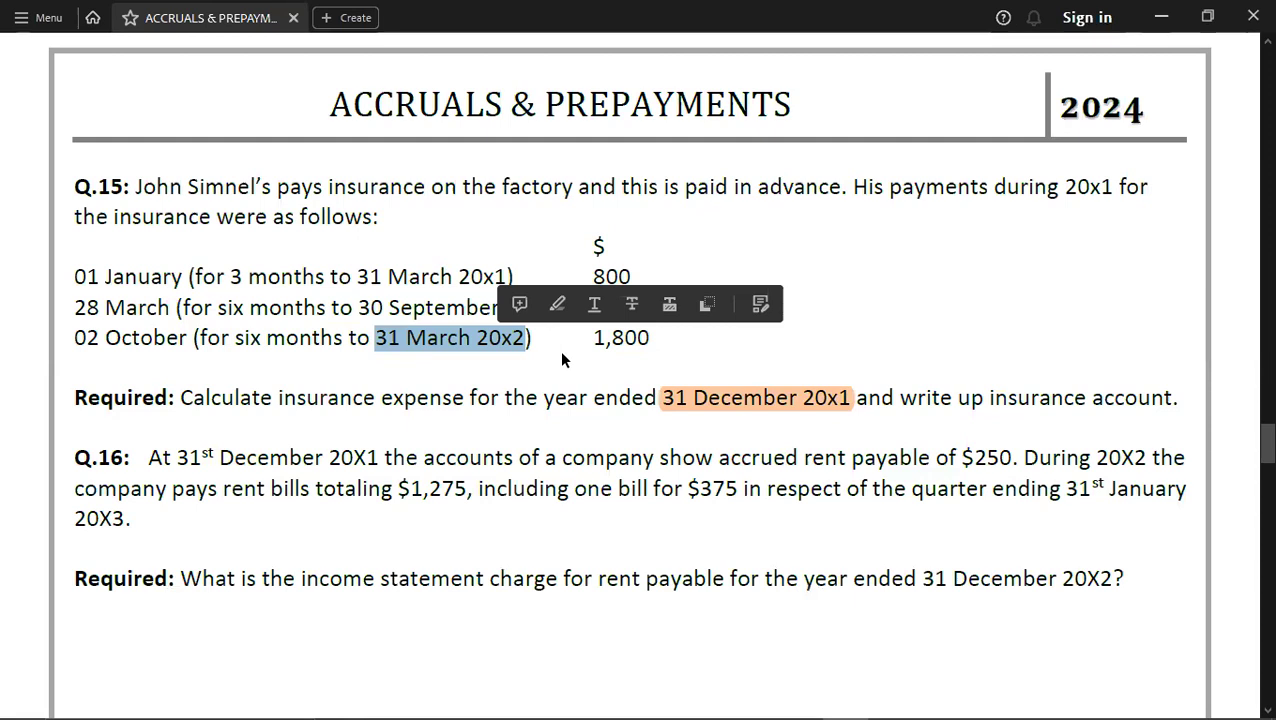
# Step: Switch to Excel and write the working PREPAID INSURANCE = 1800*3/6 = 900 in cell B10430 below the insurance account
pyautogui.hotkey('alt', 'Tab')
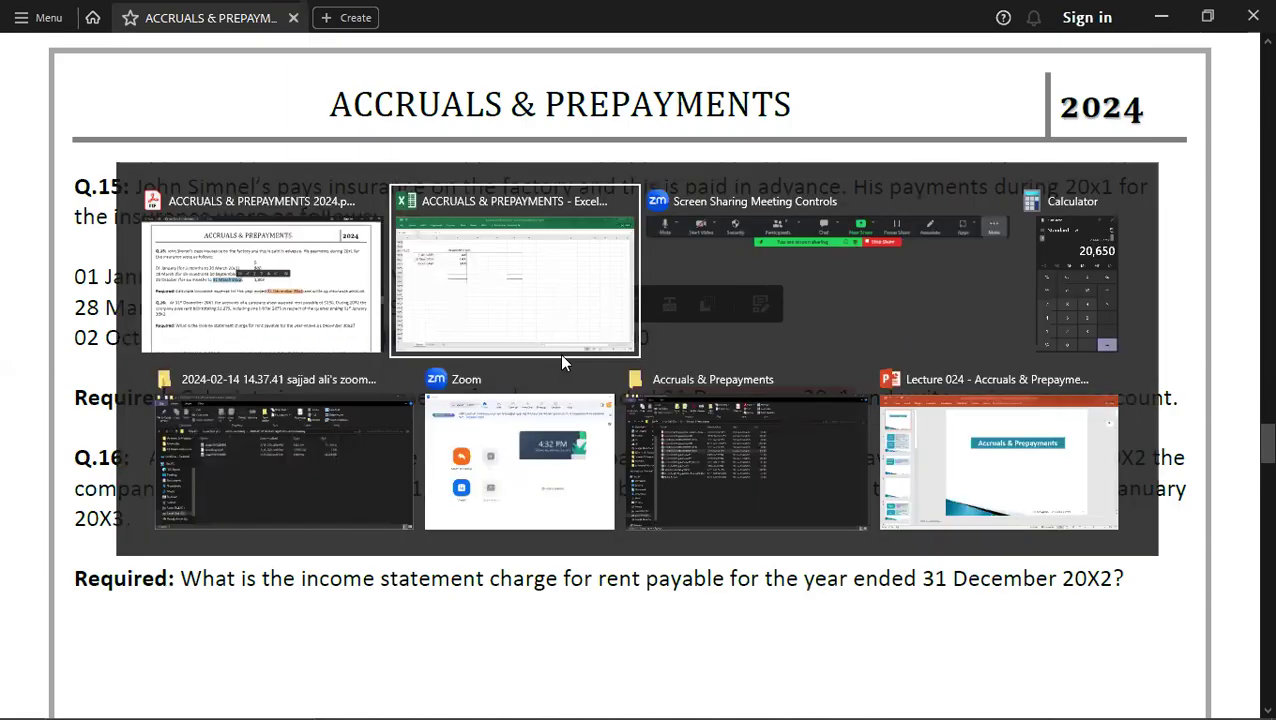
pyautogui.click(122, 391)
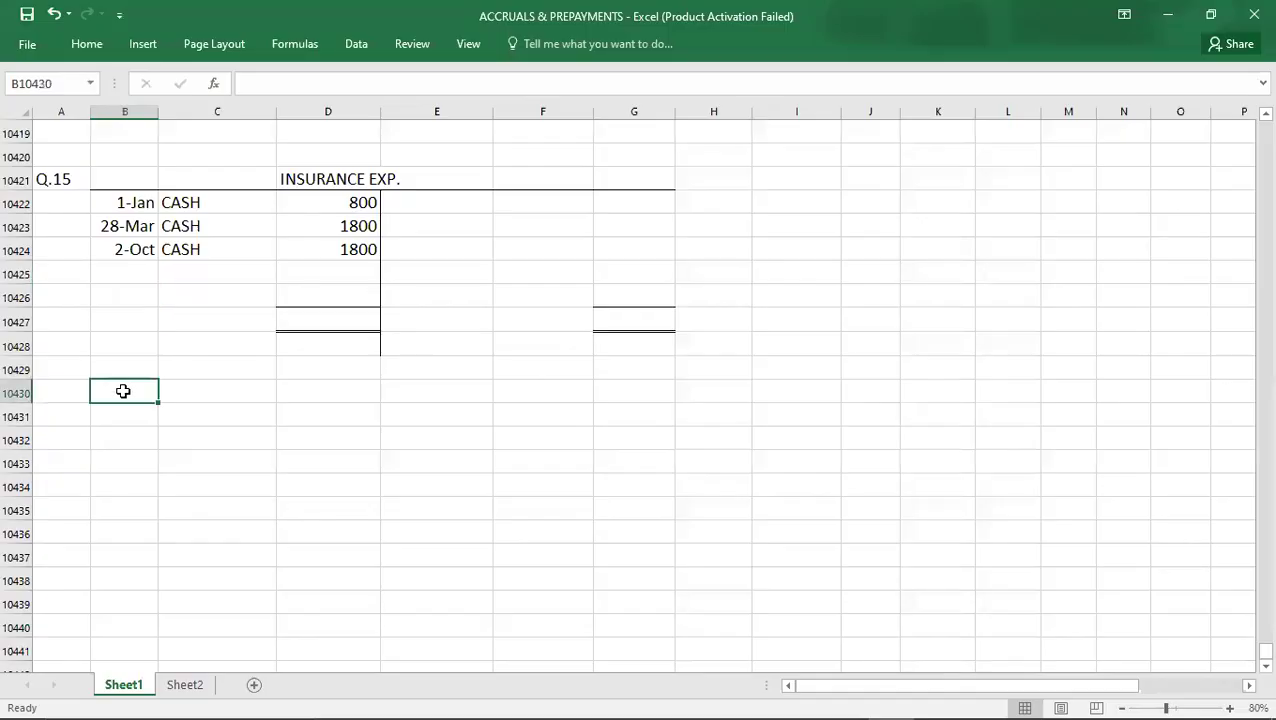
pyautogui.write('PREPAID IN')
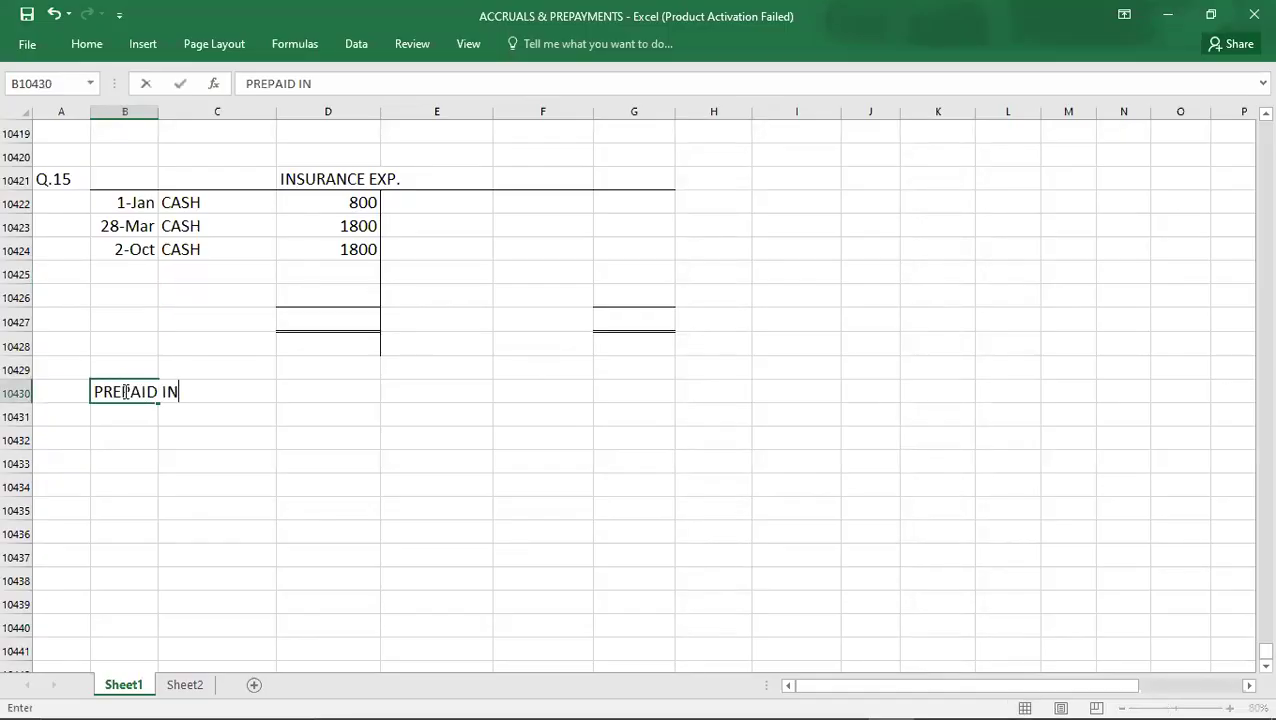
pyautogui.write('SURANCE =')
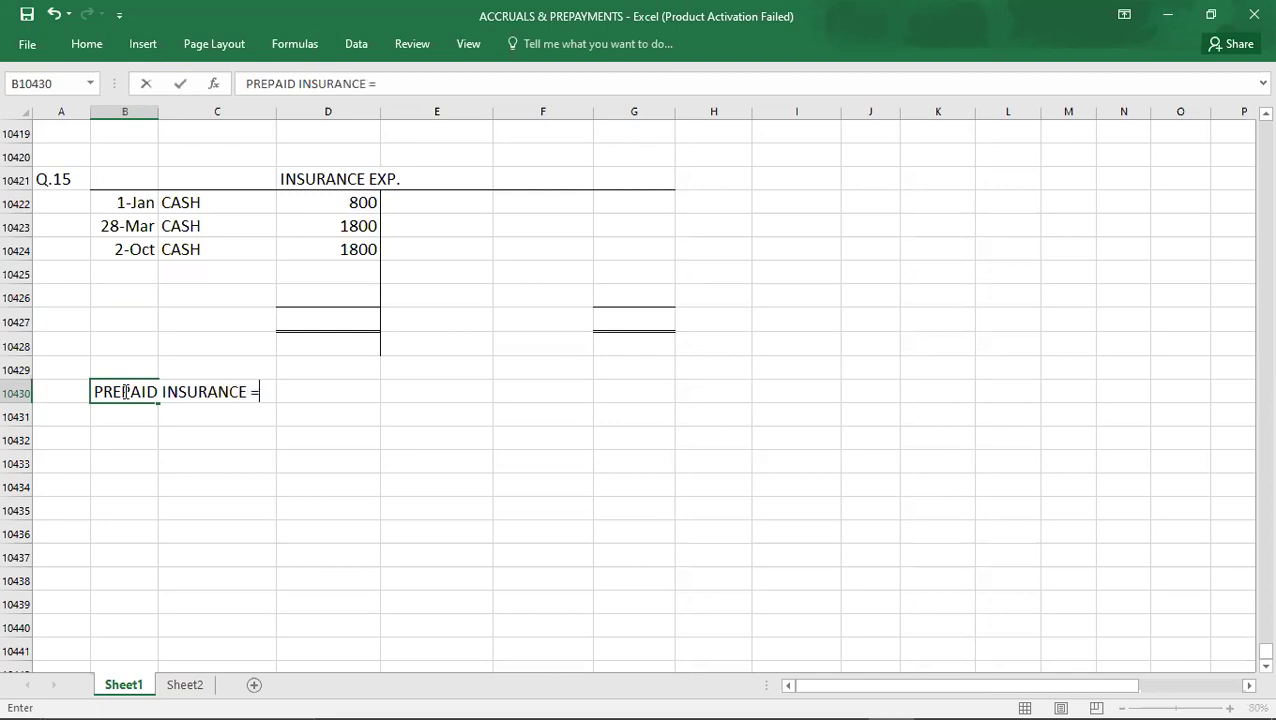
pyautogui.write(' 1800*')
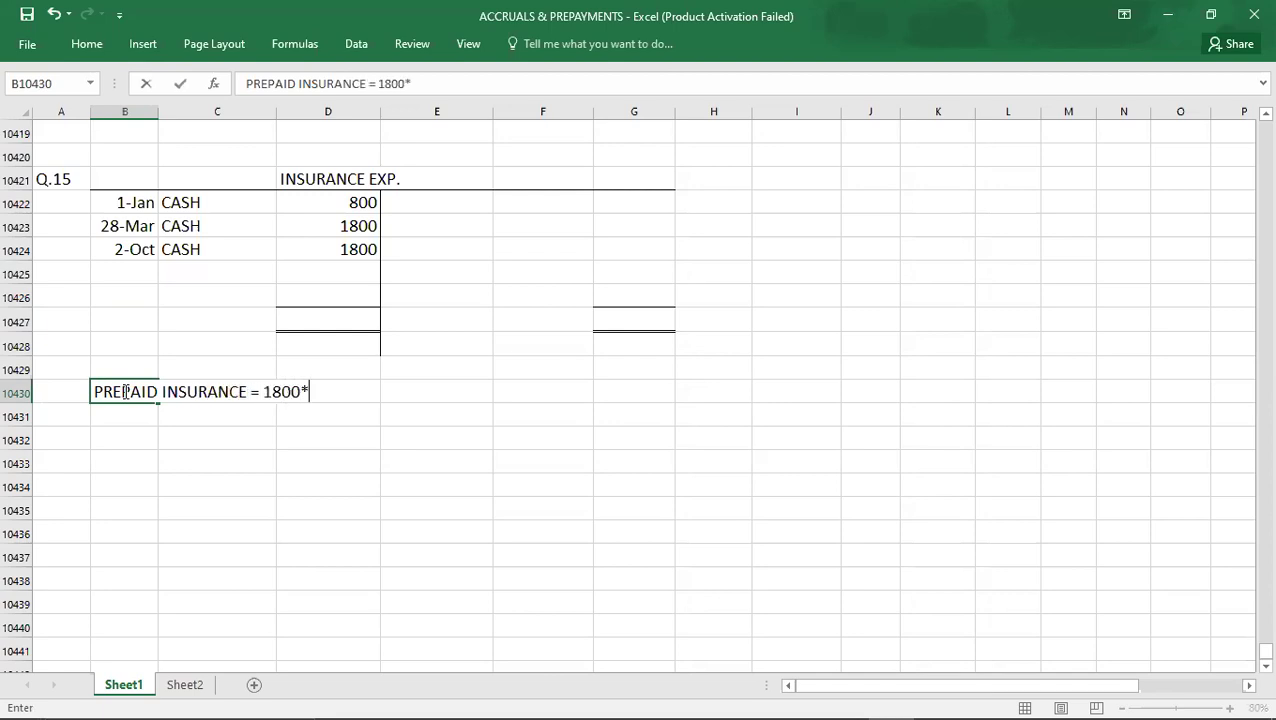
pyautogui.write('3/6 = 90')
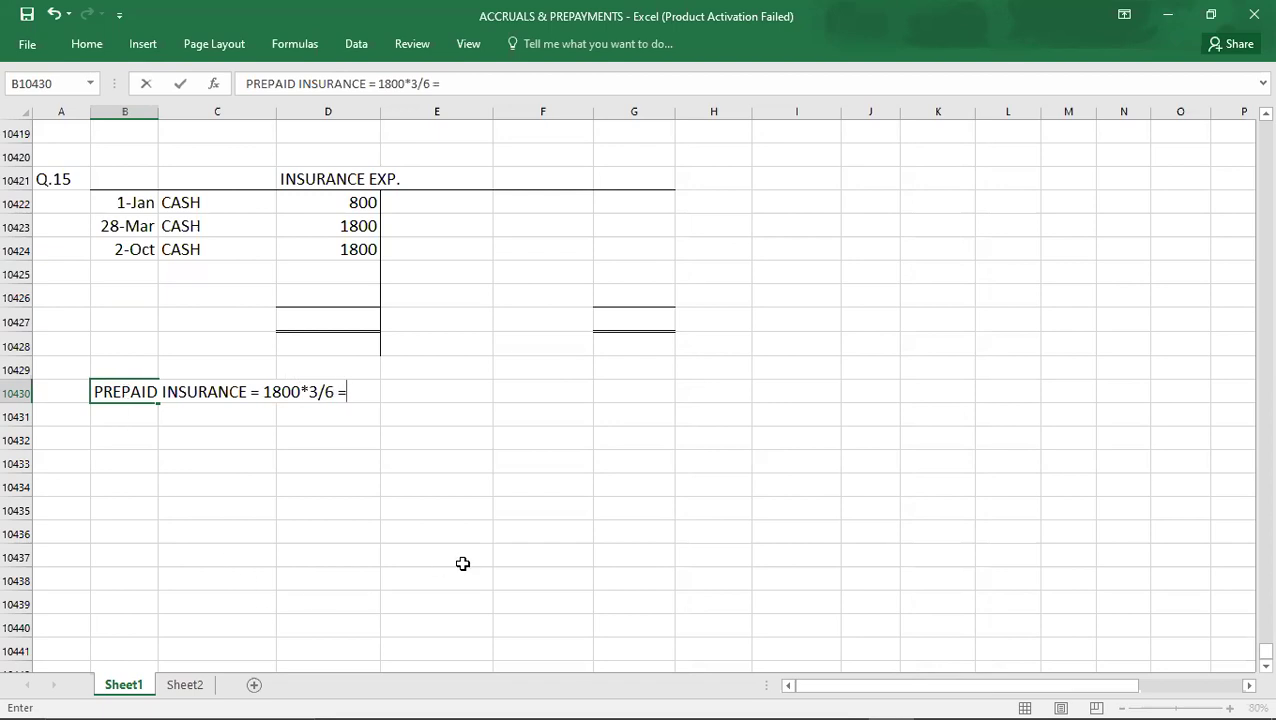
pyautogui.write('0')
pyautogui.press('Return')
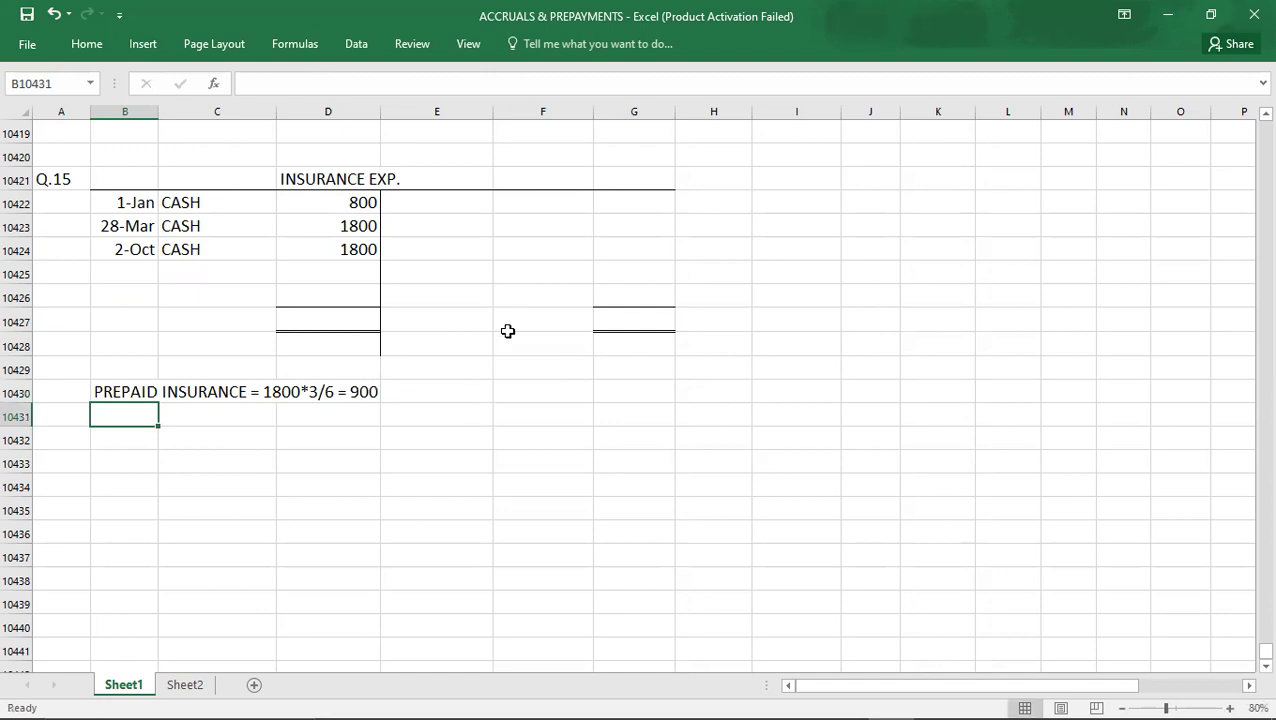
# Step: Record the closing prepayment on credit-side row 10426 of the insurance account as 31-Dec, C/D, 900
pyautogui.click(466, 297)
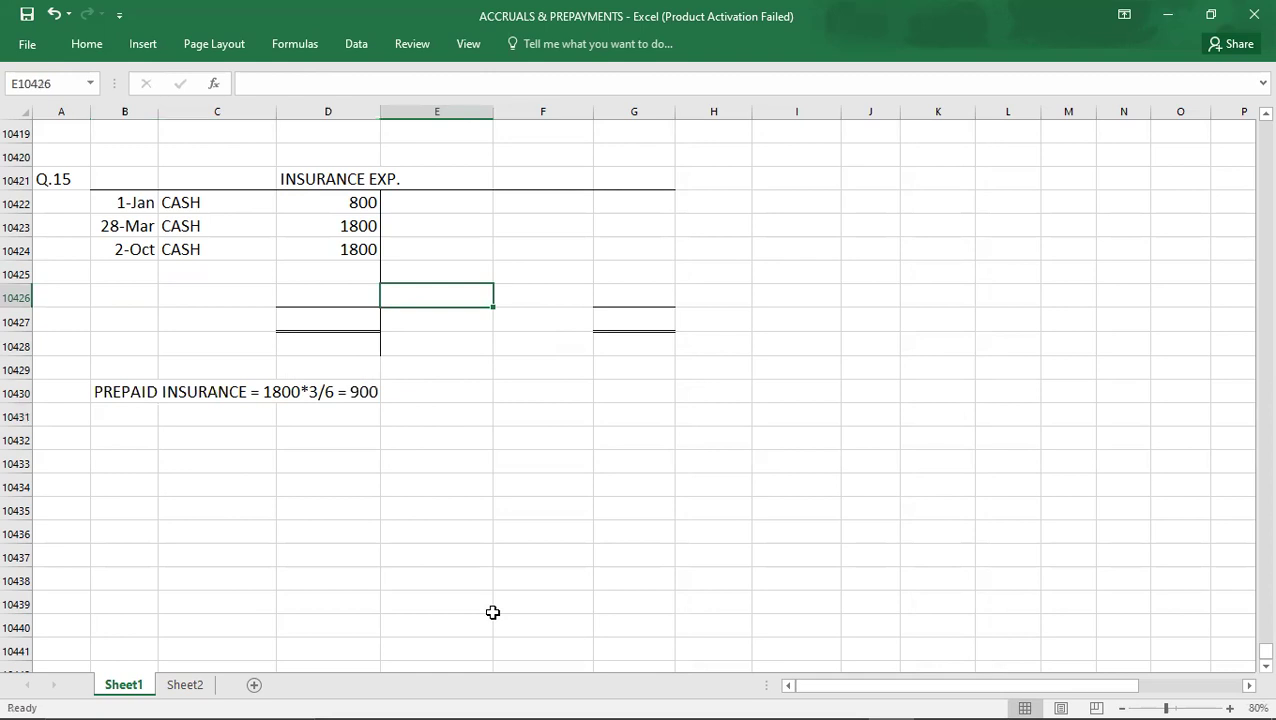
pyautogui.write('12/31')
pyautogui.press('Tab')
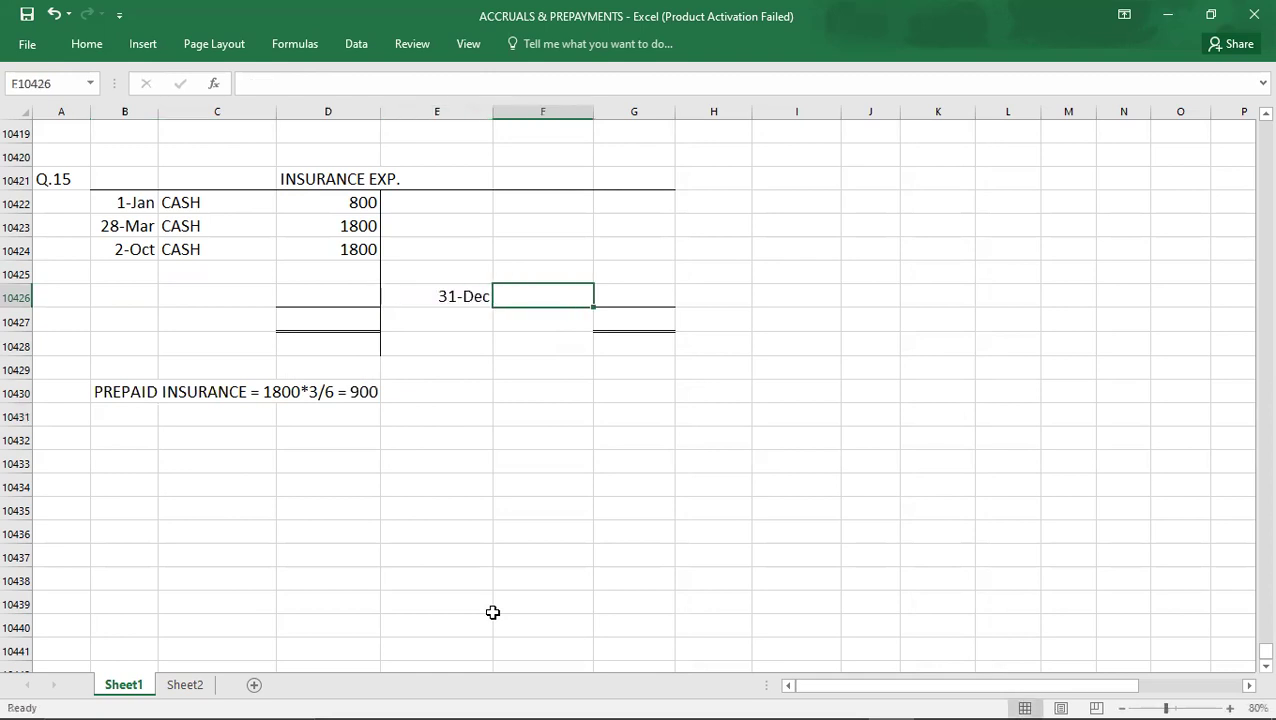
pyautogui.write('C/D')
pyautogui.press('Tab')
pyautogui.write('900')
pyautogui.press('Return')
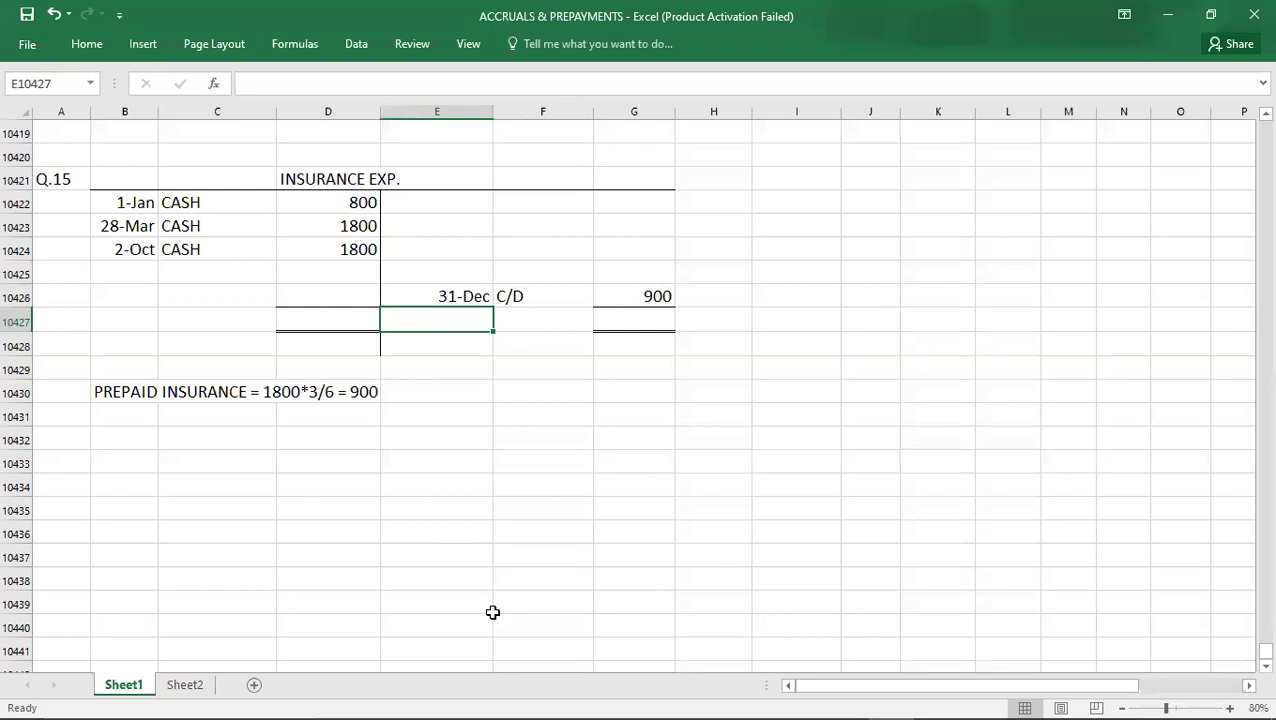
# Step: Add up the insurance payments and enter 4400 as the total on both sides of row 10427
pyautogui.press('Left')
pyautogui.press('Up')
pyautogui.press('Up')
pyautogui.press('Up')
pyautogui.press('Up')
pyautogui.press('Up')
pyautogui.hotkey('shift', 'Down')
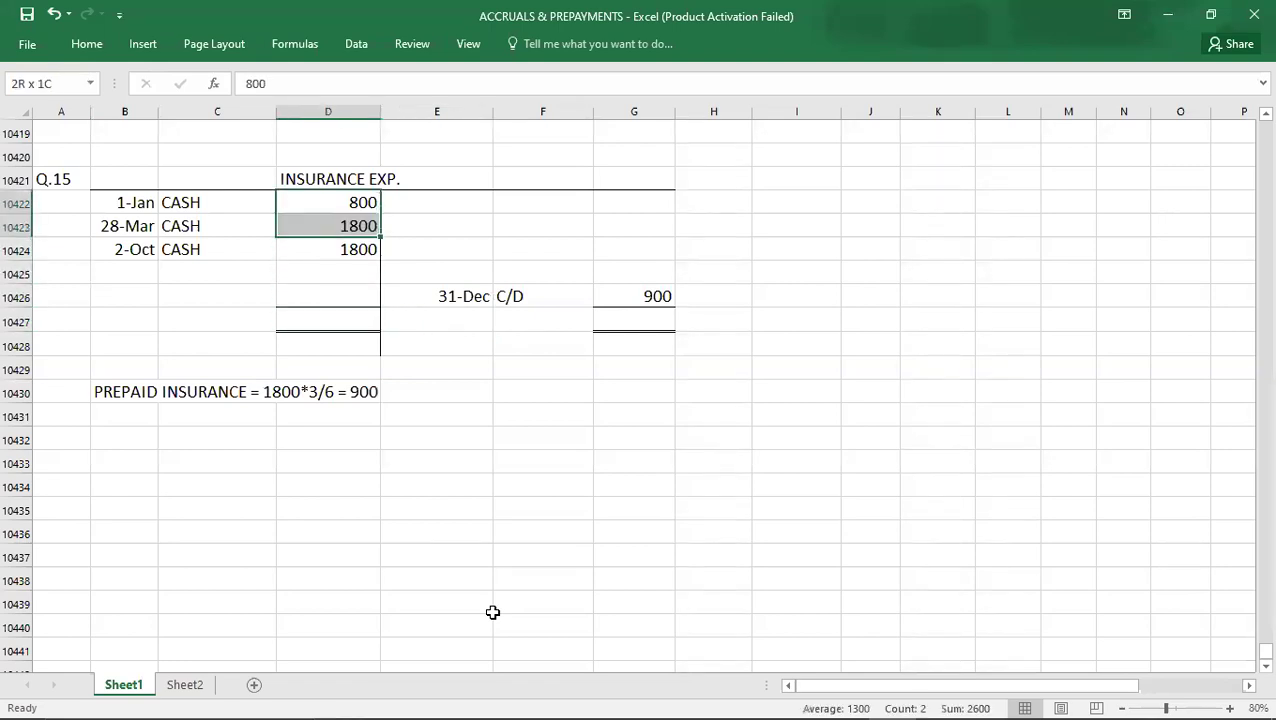
pyautogui.hotkey('shift', 'Down')
pyautogui.press('Down')
pyautogui.press('Down')
pyautogui.press('Down')
pyautogui.press('Down')
pyautogui.press('Down')
pyautogui.write('4400')
pyautogui.press('Tab')
pyautogui.press('Tab')
pyautogui.press('Tab')
pyautogui.write('4400')
# Step: Enter the balancing insurance expense on credit-side row 10424 as P&L, 3500
pyautogui.press('Up')
pyautogui.press('Up')
pyautogui.press('Up')
pyautogui.write('3500')
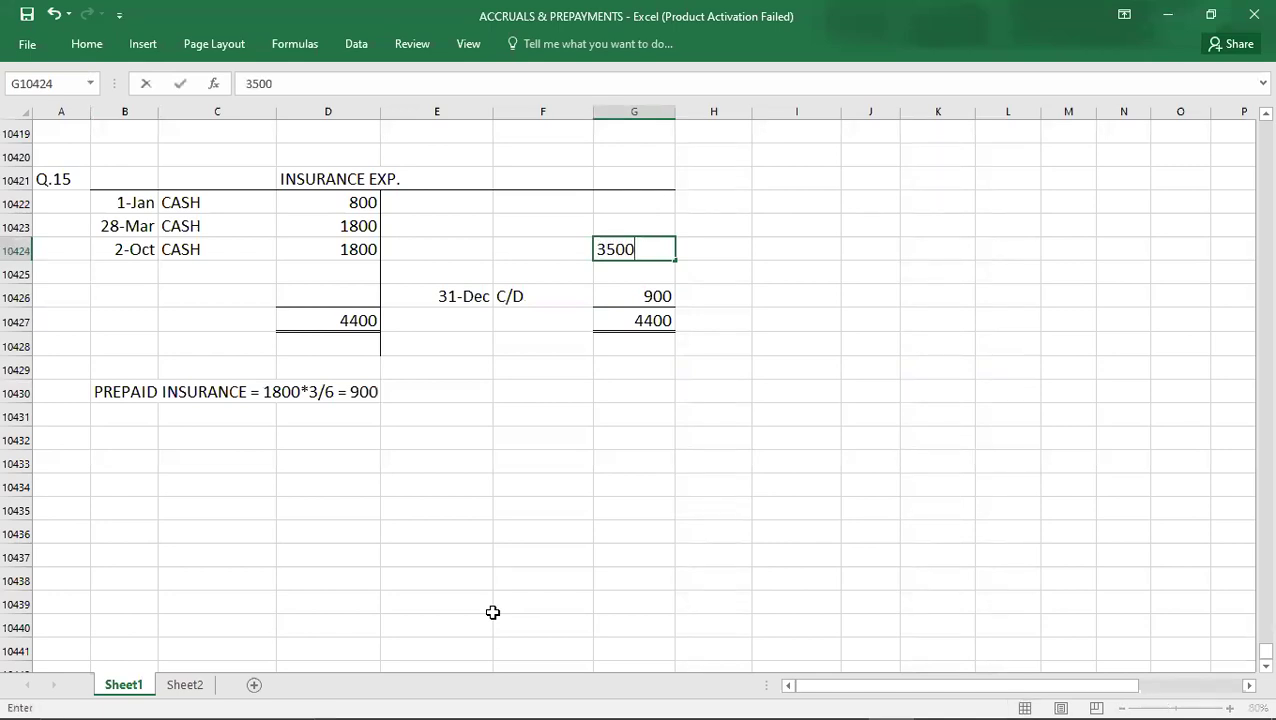
pyautogui.press('Left')
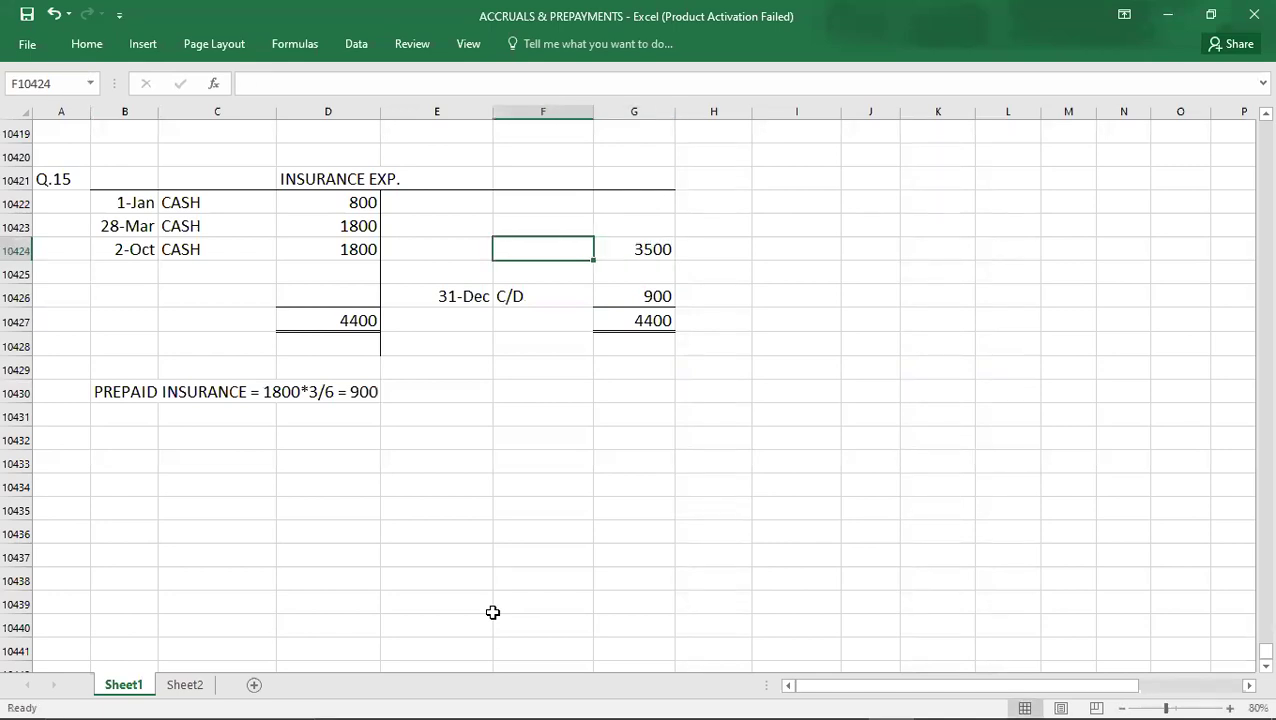
pyautogui.write('P&L')
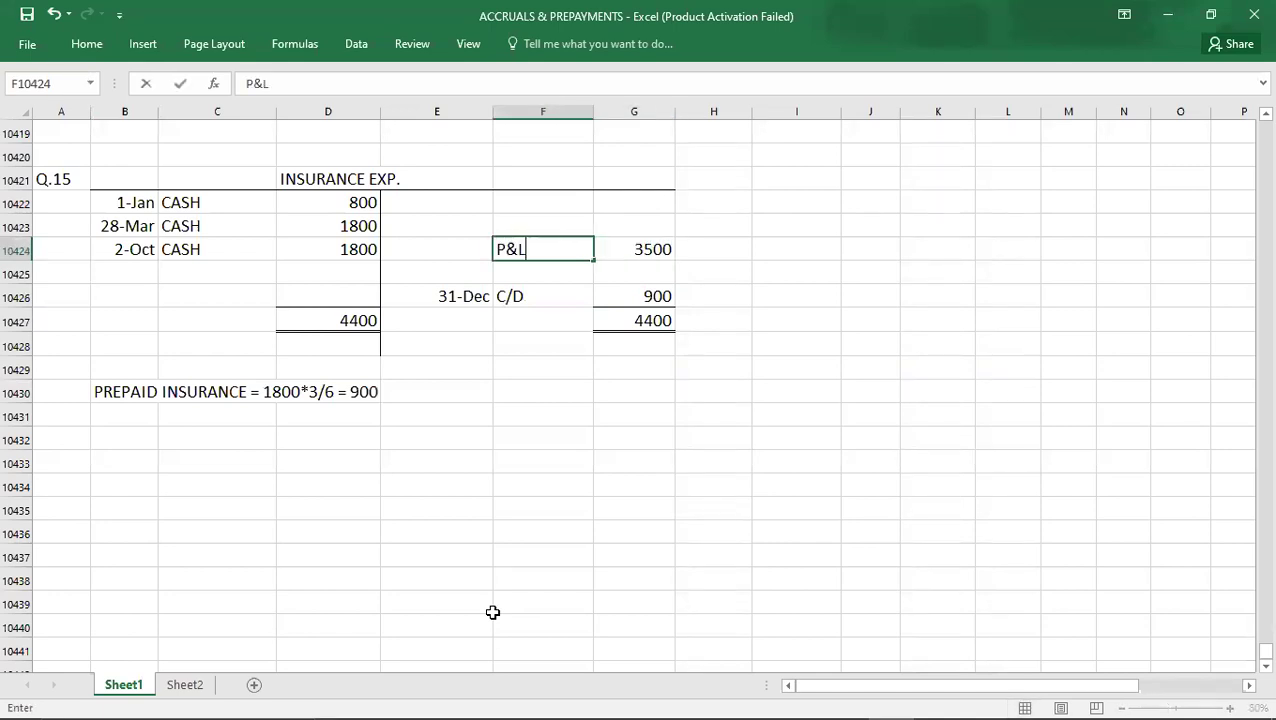
pyautogui.press('Return')
# Step: Bring down the prepaid insurance balance on debit-side row 10428 as B/D, 900
pyautogui.press('Left')
pyautogui.press('Left')
pyautogui.press('Left')
pyautogui.press('Left')
pyautogui.press('Left')
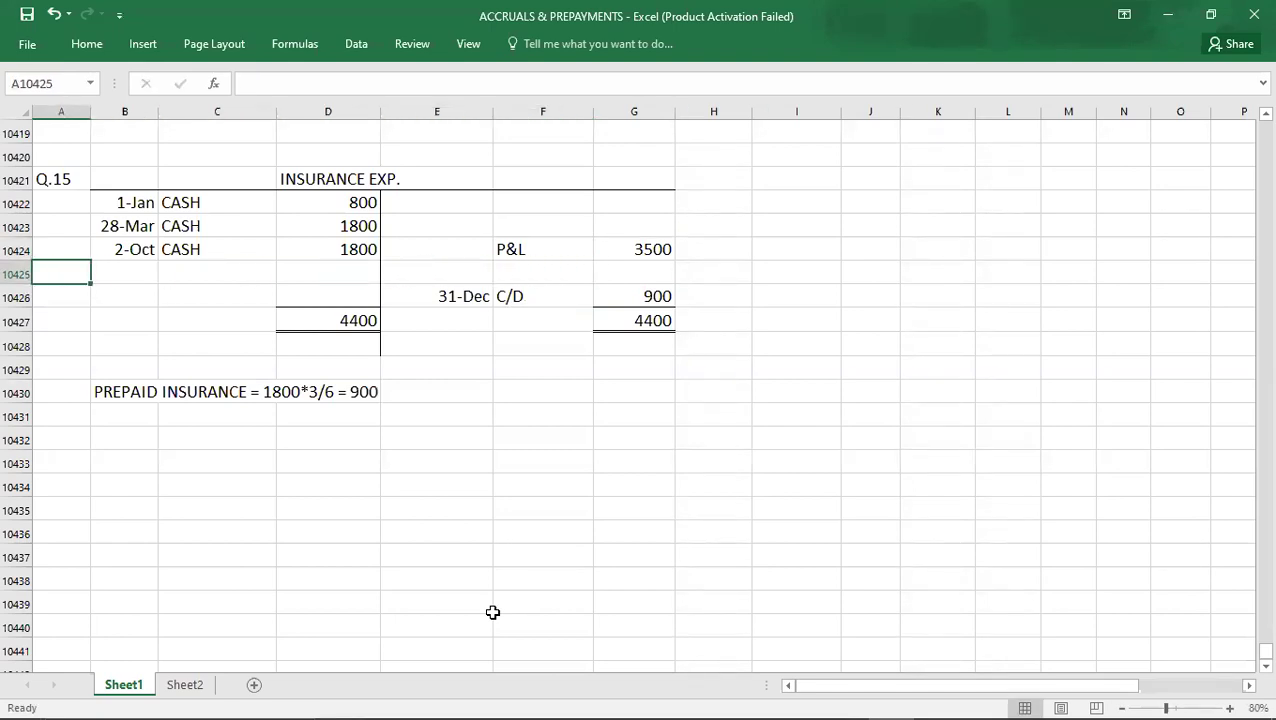
pyautogui.press('Down')
pyautogui.press('Down')
pyautogui.press('Down')
pyautogui.press('Right')
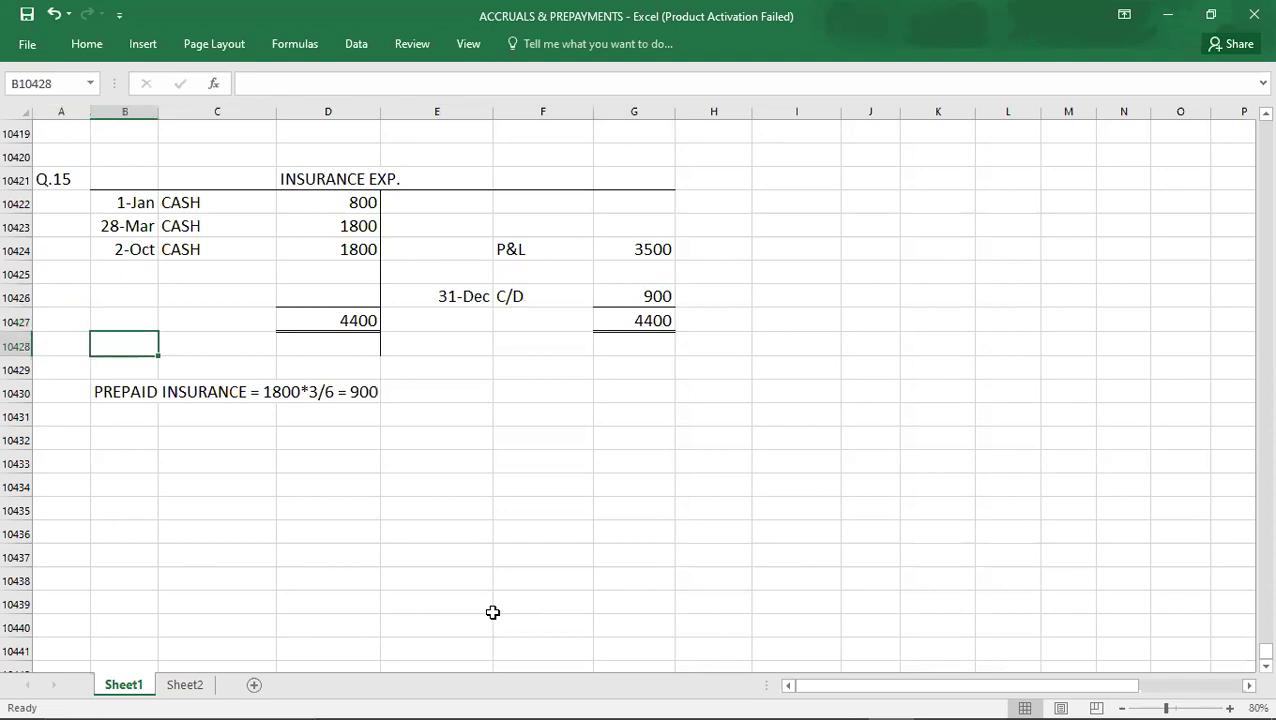
pyautogui.press('Right')
pyautogui.write('B/D')
pyautogui.press('Right')
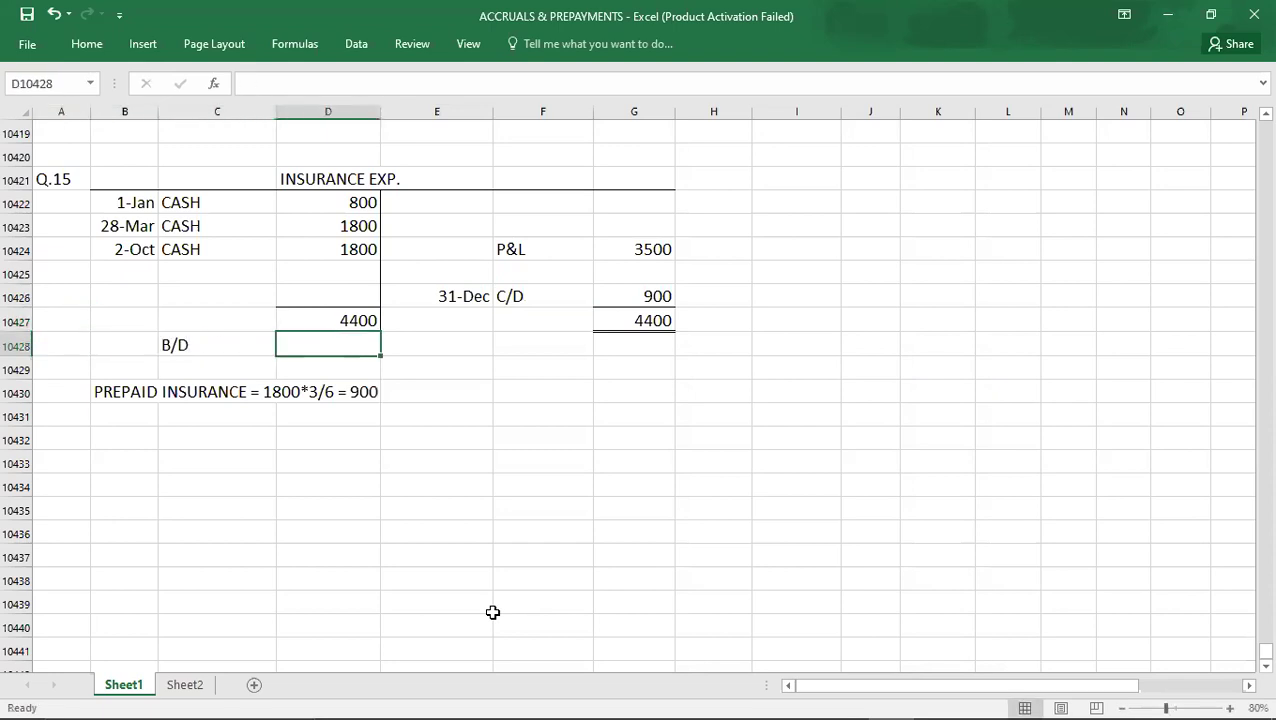
pyautogui.write('900')
pyautogui.press('Left')
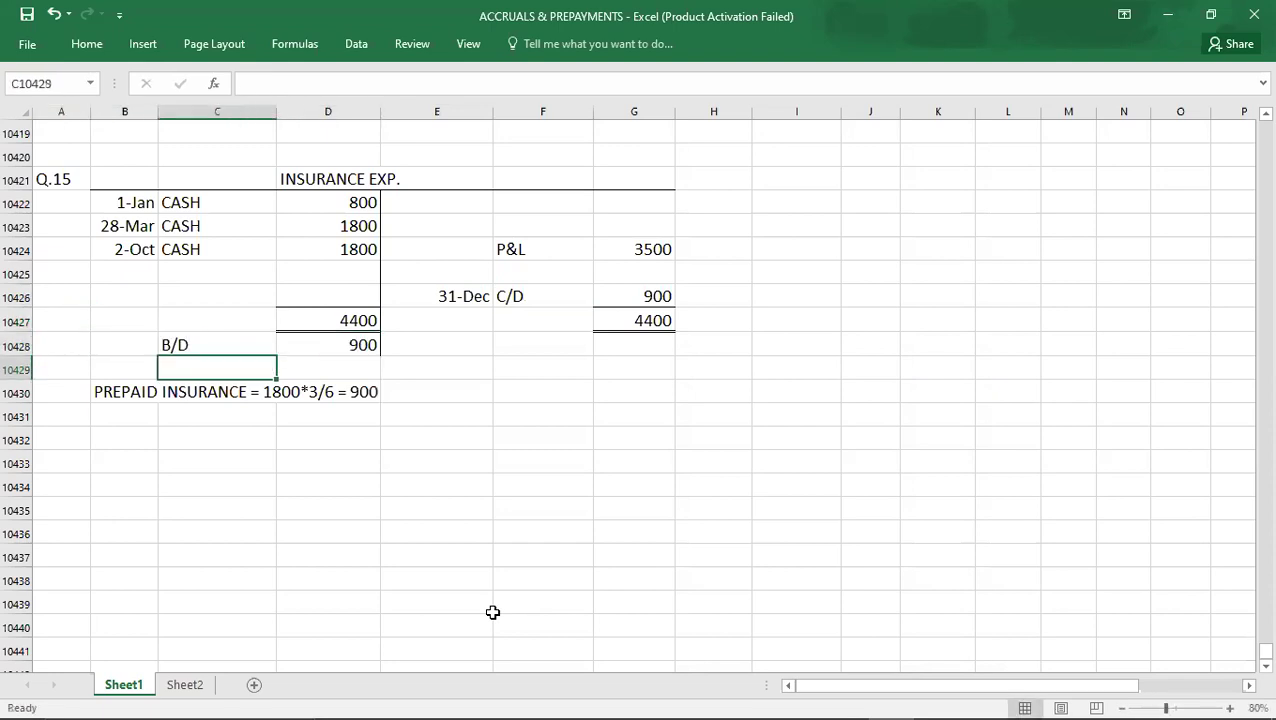
# Step: Switch to the PDF and read the Q.16 rent payable question
pyautogui.press('Left')
pyautogui.press('Left')
pyautogui.press('Up')
pyautogui.press('Up')
pyautogui.press('Up')
pyautogui.press('Up')
pyautogui.press('Up')
pyautogui.press('Up')
pyautogui.press('Up')
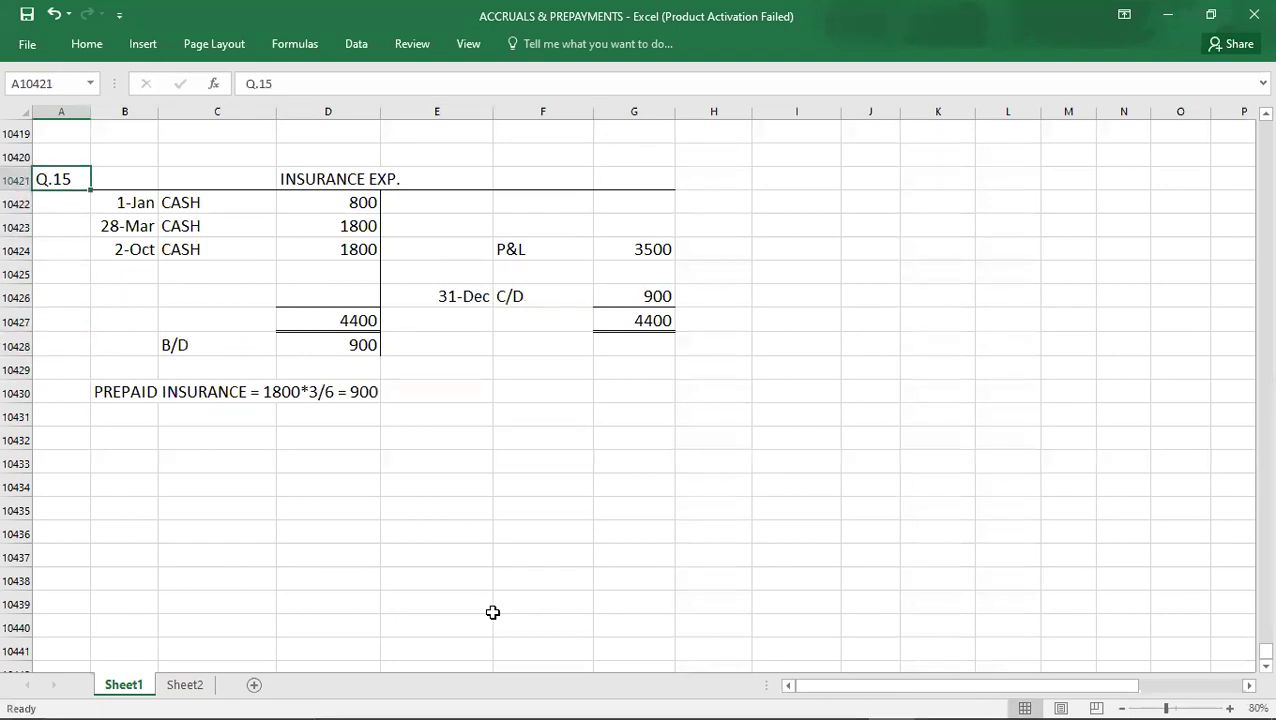
pyautogui.click(1232, 8)
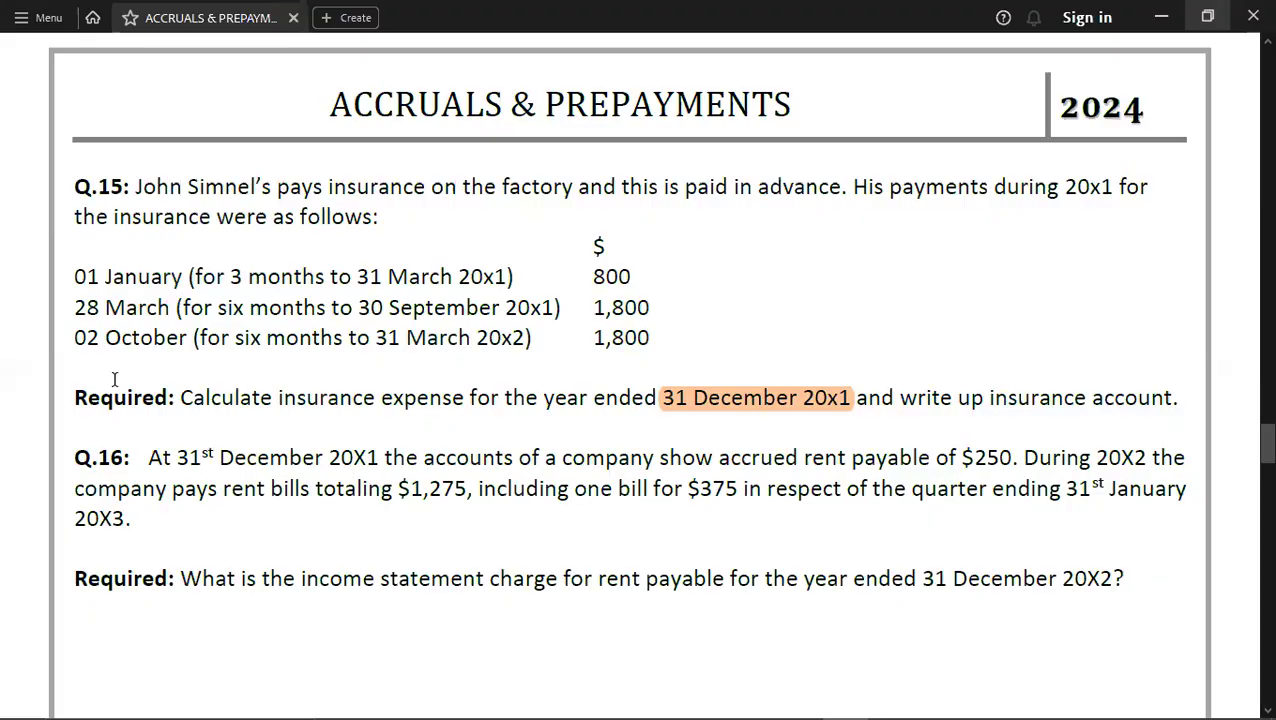
pyautogui.scroll(-2, 34, 371)
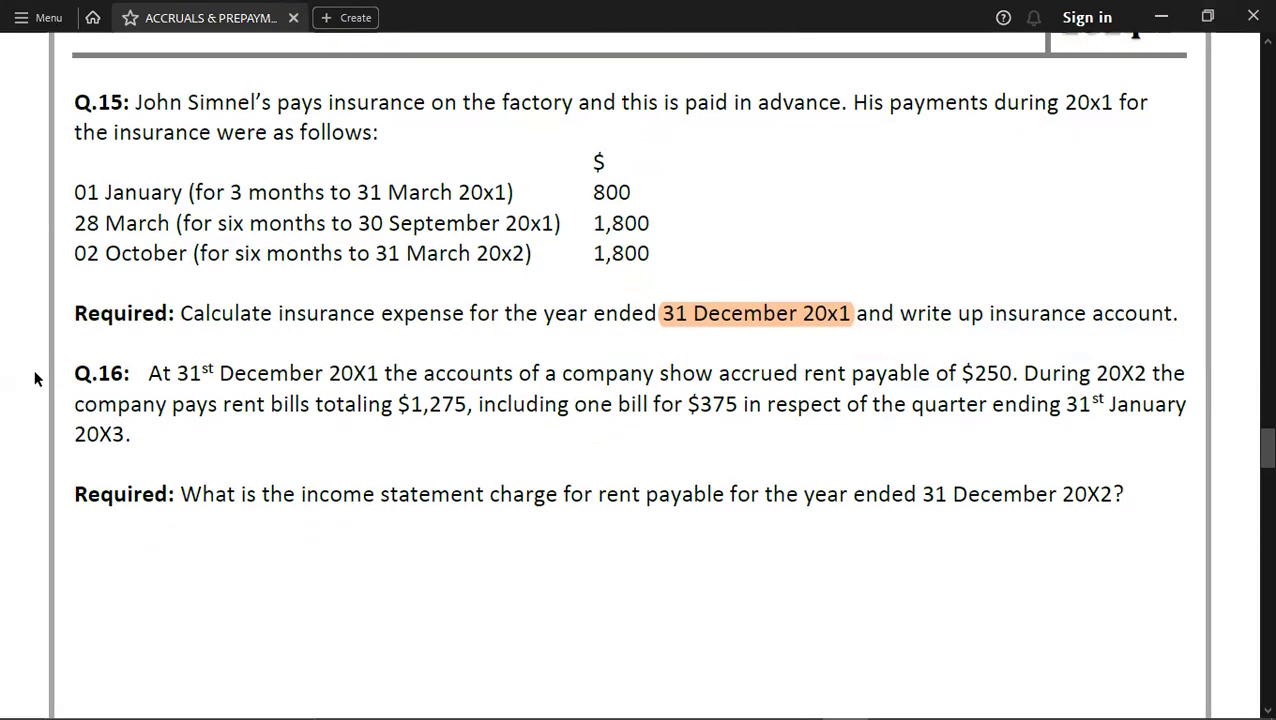
pyautogui.scroll(-1, 34, 369)
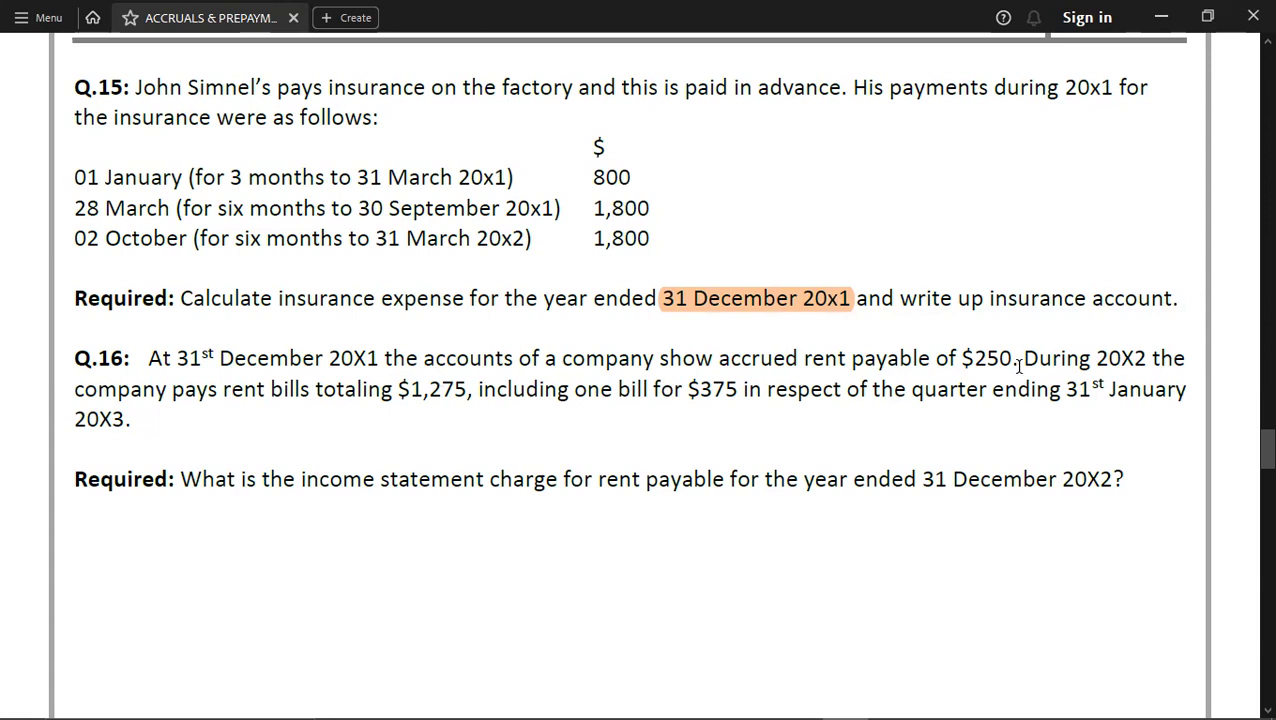
# Step: Back in Excel, set up the Q.16 T-account at row 10432 and title it RENT EXP. in column D
pyautogui.hotkey('alt', 'Tab')
pyautogui.press('Right')
pyautogui.press('Right')
pyautogui.press('Right')
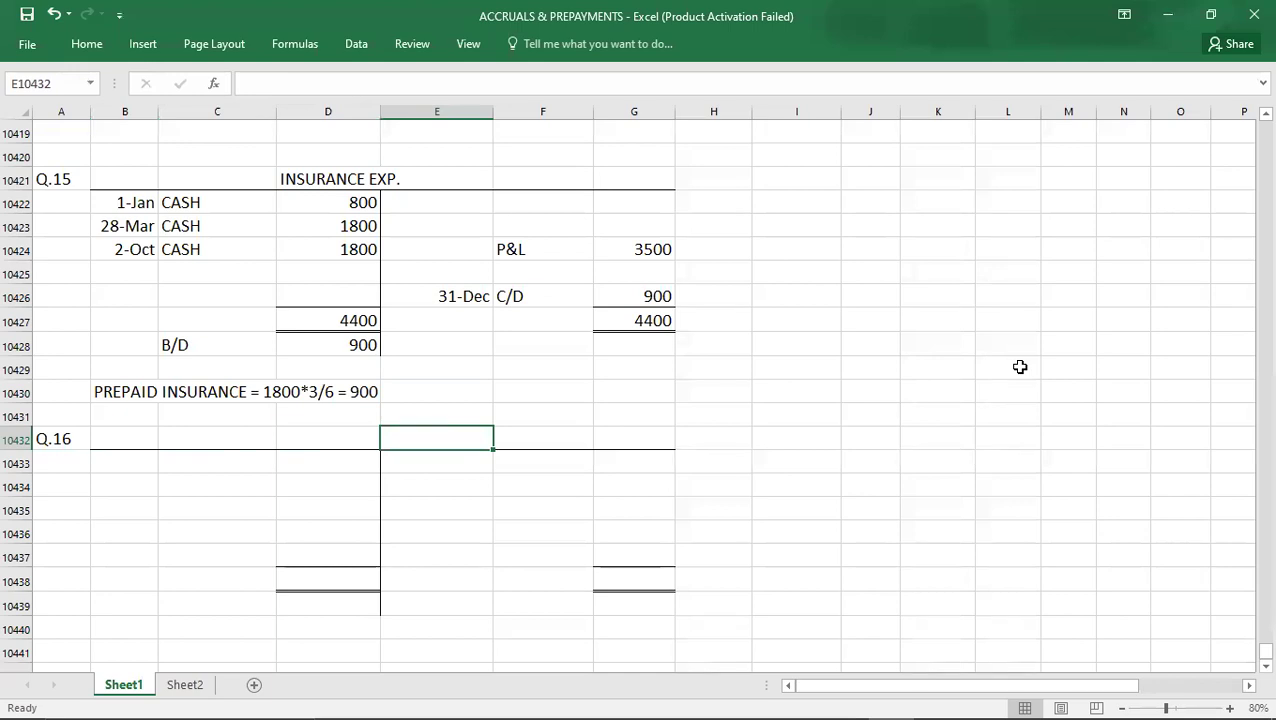
pyautogui.press('Left')
pyautogui.write('RENT EXP.')
pyautogui.press('Return')
# Step: Look up the accrued rent in the PDF and record it on credit-side Excel row 10433 as B/D, 250
pyautogui.press('Down')
pyautogui.press('Down')
pyautogui.press('Down')
pyautogui.press('Down')
pyautogui.press('Down')
pyautogui.press('Down')
pyautogui.press('Down')
pyautogui.press('Down')
pyautogui.press('Down')
pyautogui.press('Down')
pyautogui.press('Down')
pyautogui.press('Down')
pyautogui.press('Down')
pyautogui.press('Down')
pyautogui.press('Down')
pyautogui.press('Down')
pyautogui.press('Down')
pyautogui.press('Down')
pyautogui.press('Down')
pyautogui.press('Down')
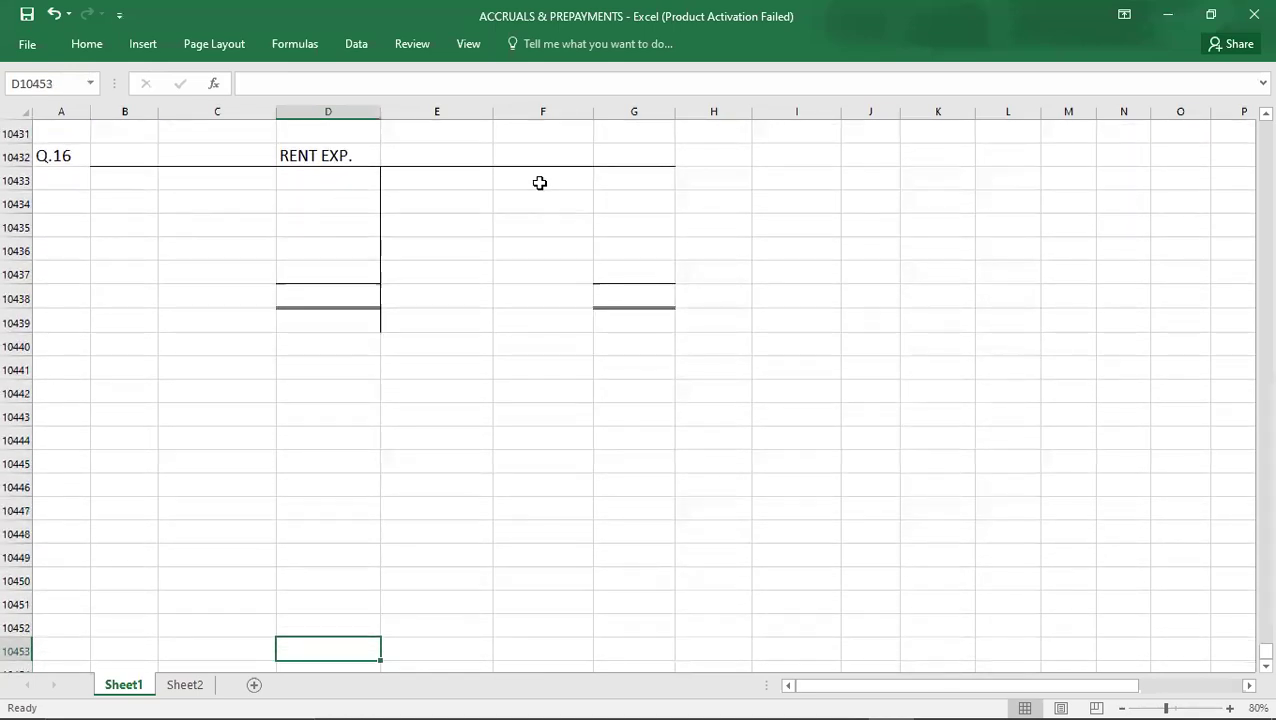
pyautogui.click(539, 182)
pyautogui.write('B/D')
pyautogui.press('Tab')
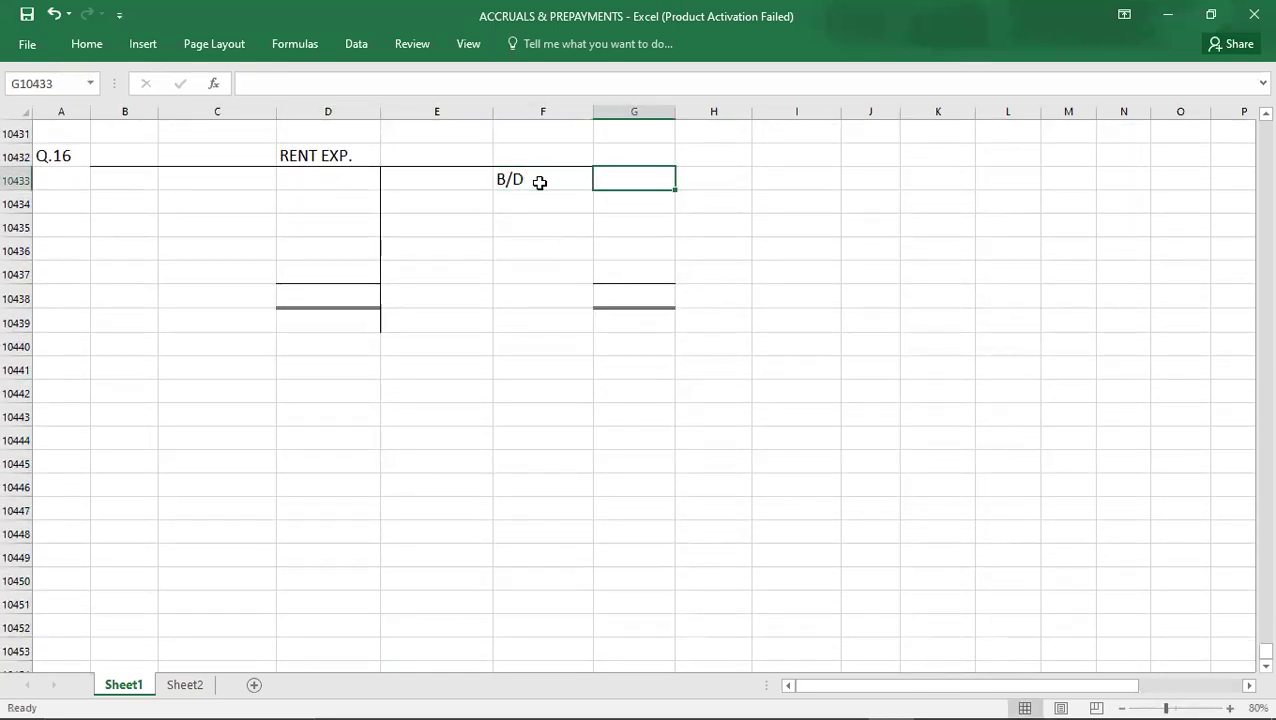
pyautogui.hotkey('alt', 'Tab')
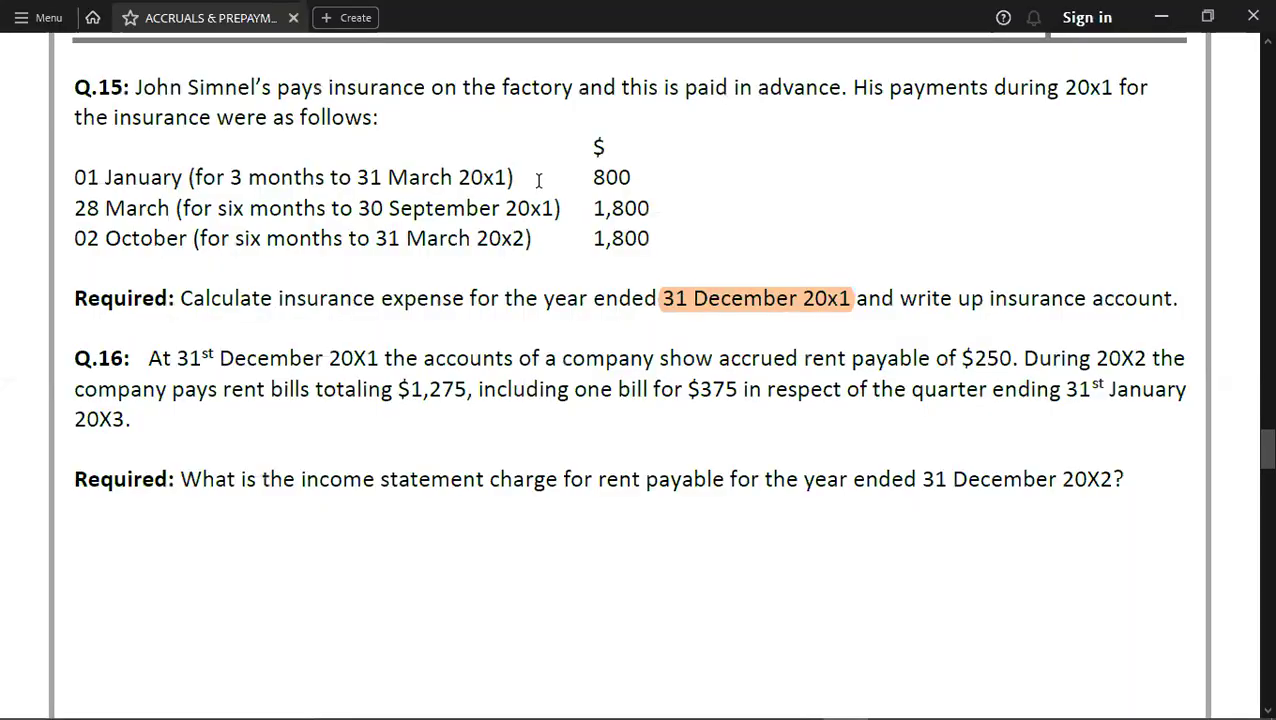
pyautogui.hotkey('alt', 'Tab')
pyautogui.write('250')
pyautogui.press('Return')
# Step: Look up the total rent bills paid in the PDF and record them on debit-side Excel row 10433 as CASH, 1275
pyautogui.hotkey('alt', 'Tab')
pyautogui.hotkey('alt', 'Tab')
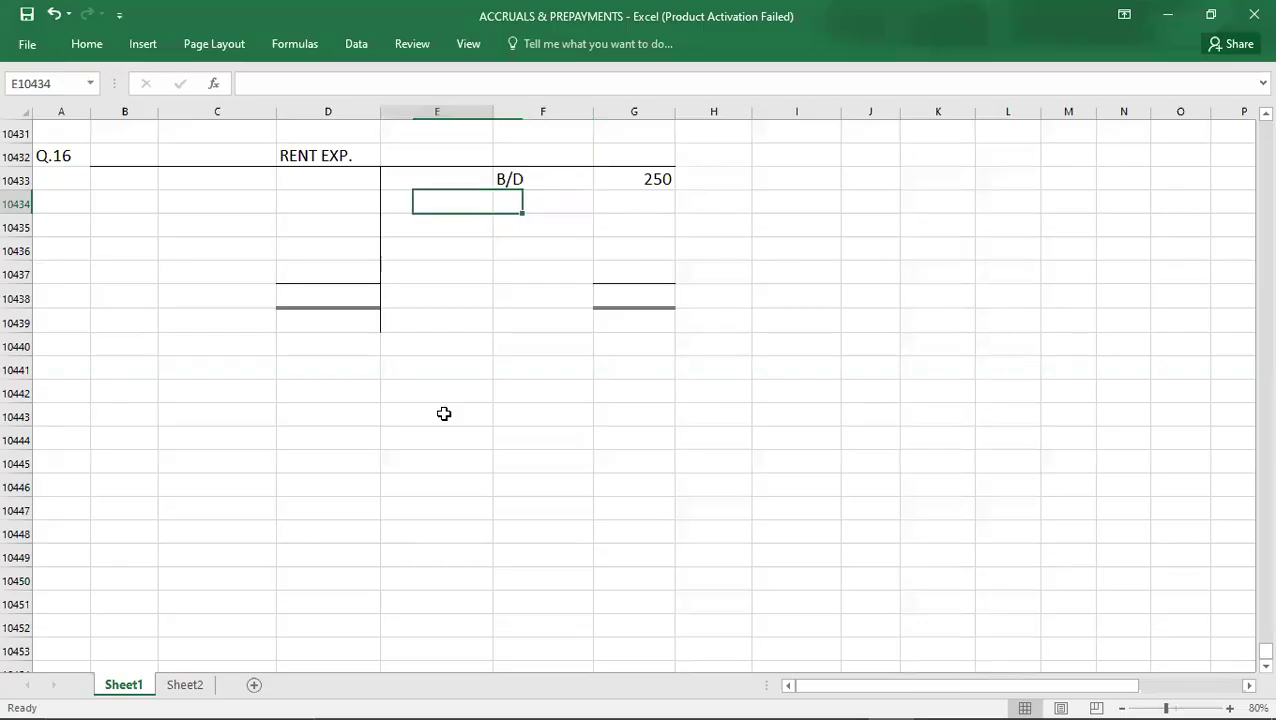
pyautogui.press('Up')
pyautogui.write('CASH')
pyautogui.press('Tab')
pyautogui.write('1275')
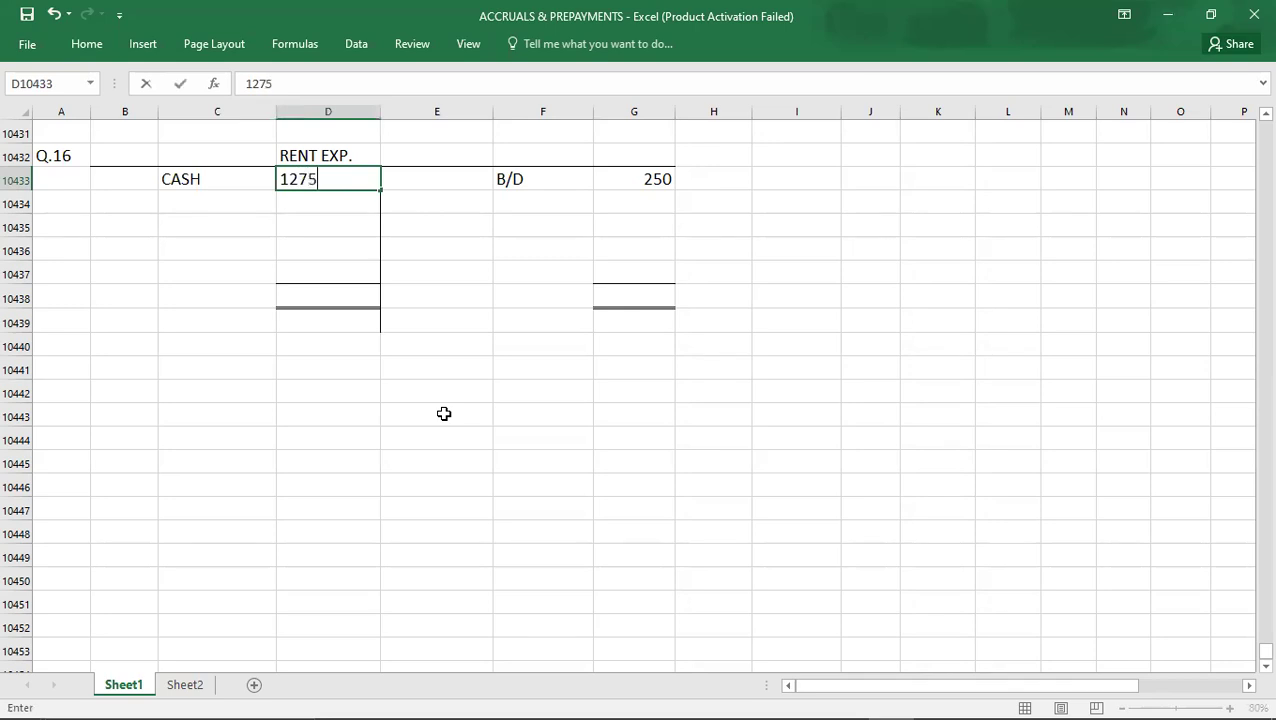
pyautogui.press('Return')
# Step: Check the quarterly rent bill in the PDF and write PREPAID RENT = 375*1/3 = 125 in Excel cell B10441
pyautogui.hotkey('alt', 'Tab')
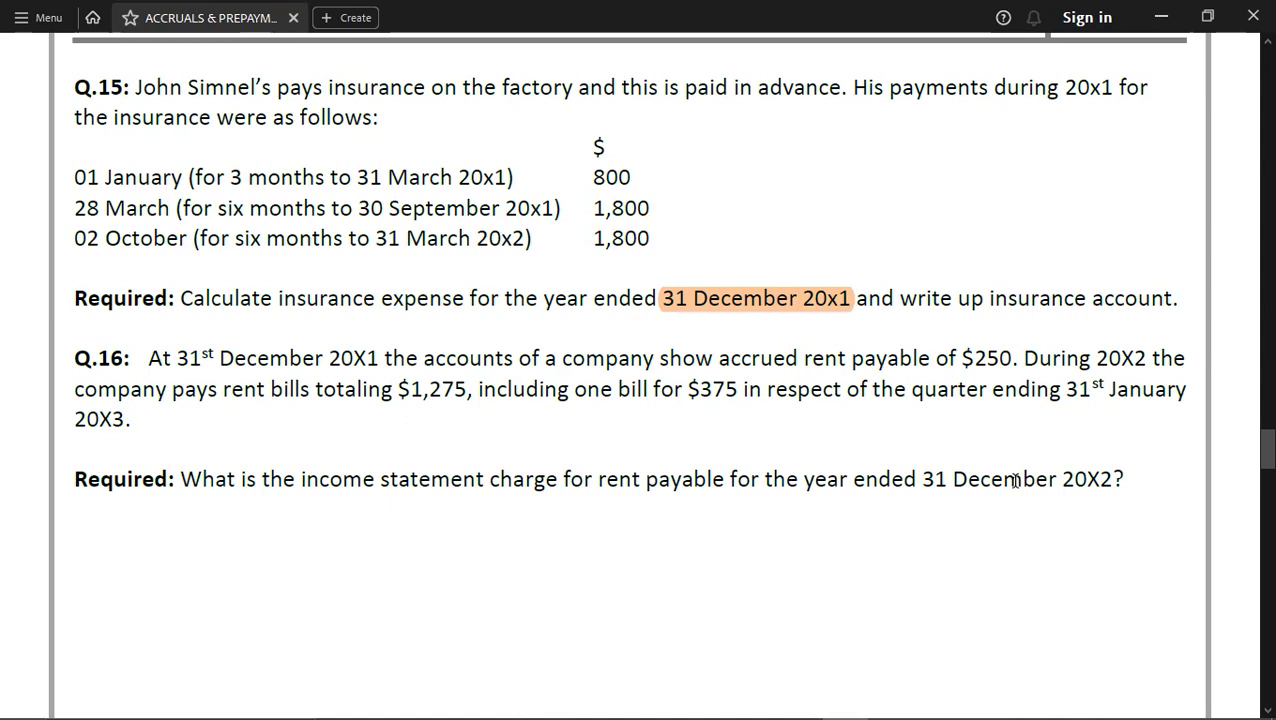
pyautogui.hotkey('alt', 'Tab')
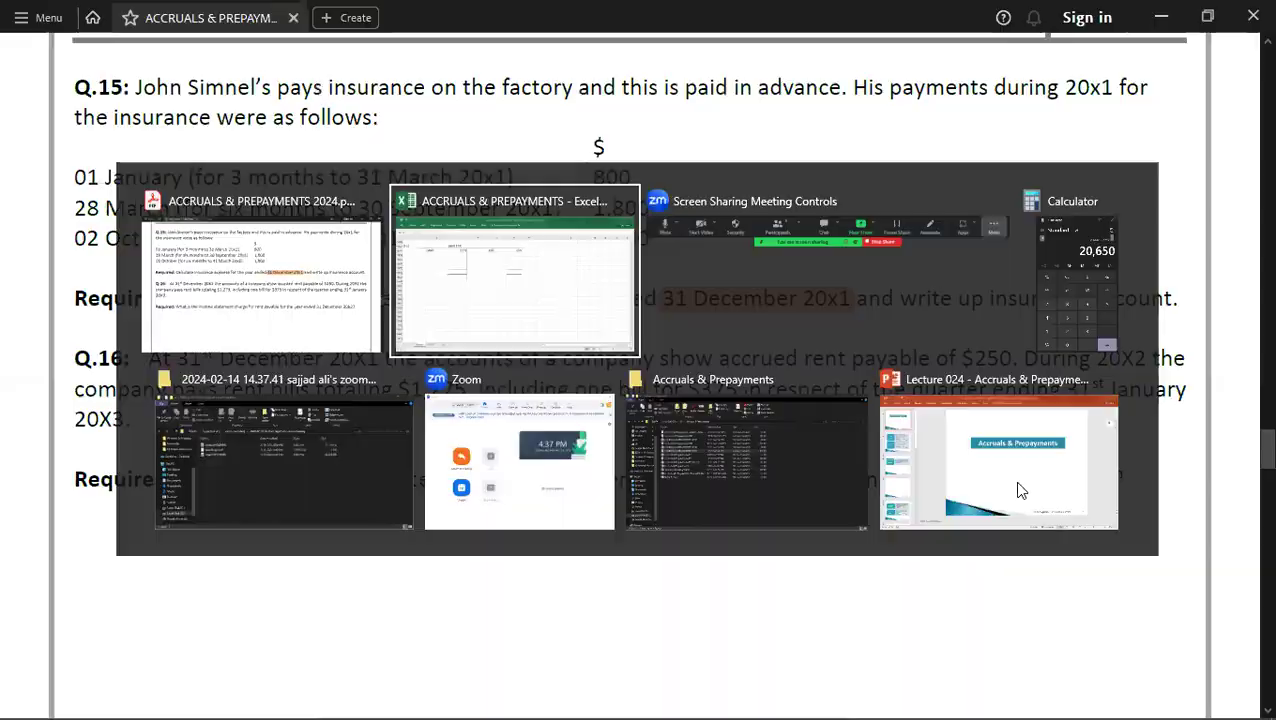
pyautogui.press('Down')
pyautogui.press('Down')
pyautogui.press('Down')
pyautogui.press('Down')
pyautogui.press('Down')
pyautogui.press('Down')
pyautogui.press('Down')
pyautogui.press('Left')
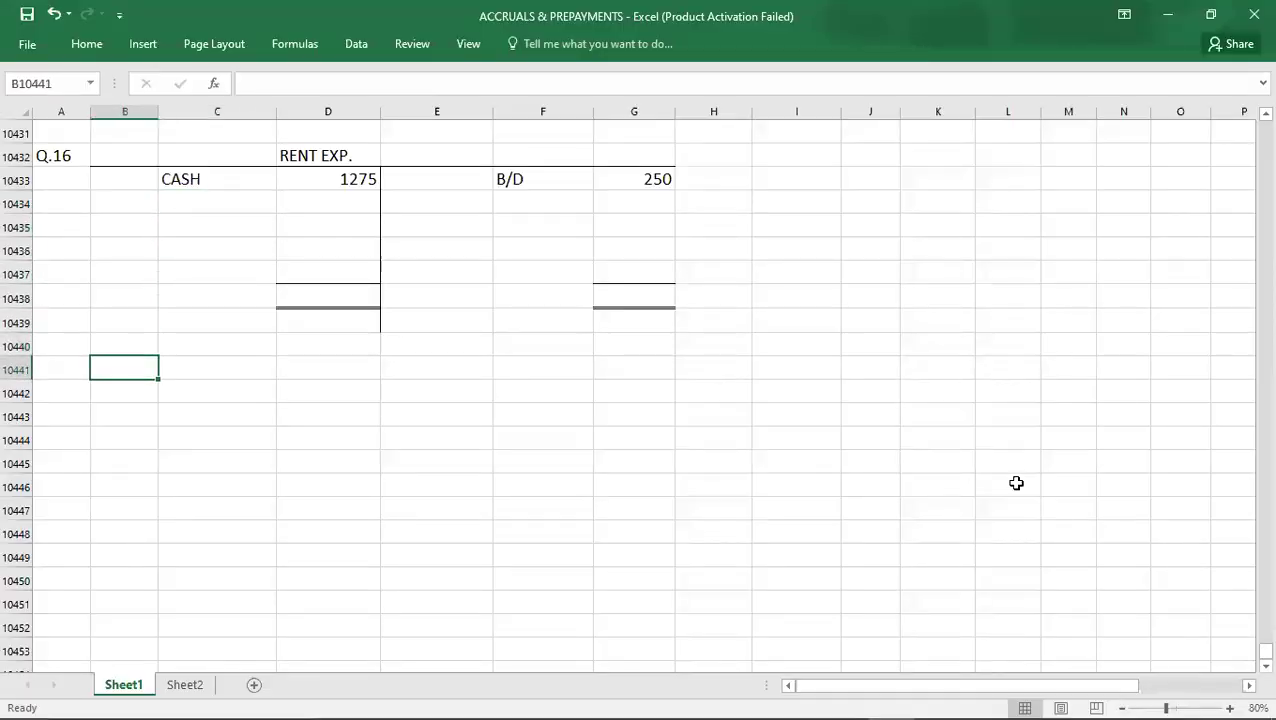
pyautogui.write('PREPAID RENT =')
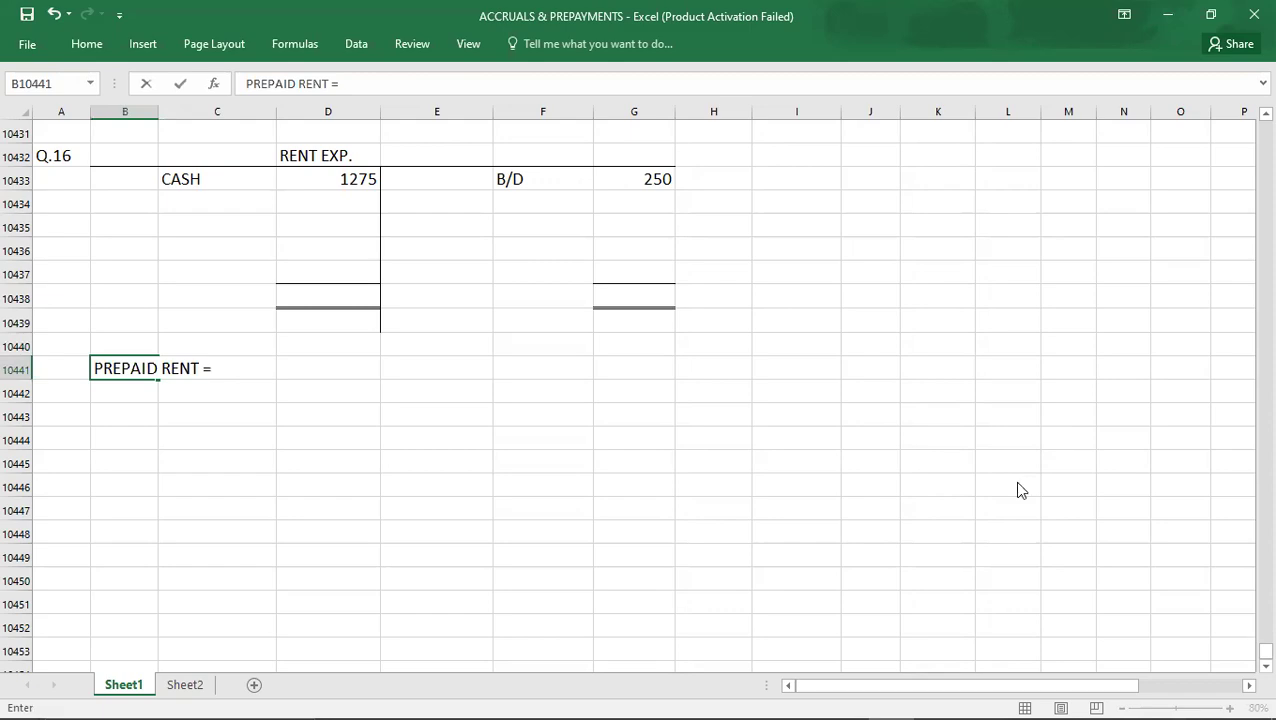
pyautogui.hotkey('alt', 'Tab')
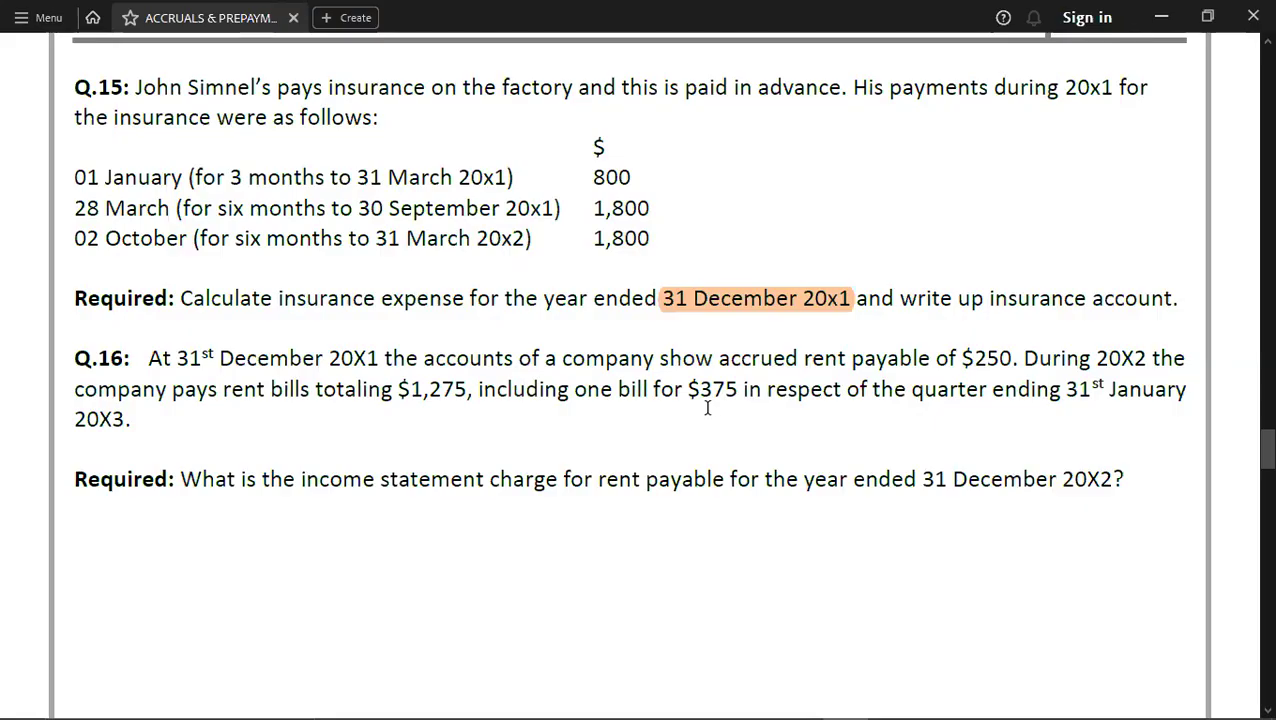
pyautogui.hotkey('alt', 'Tab')
pyautogui.write('375')
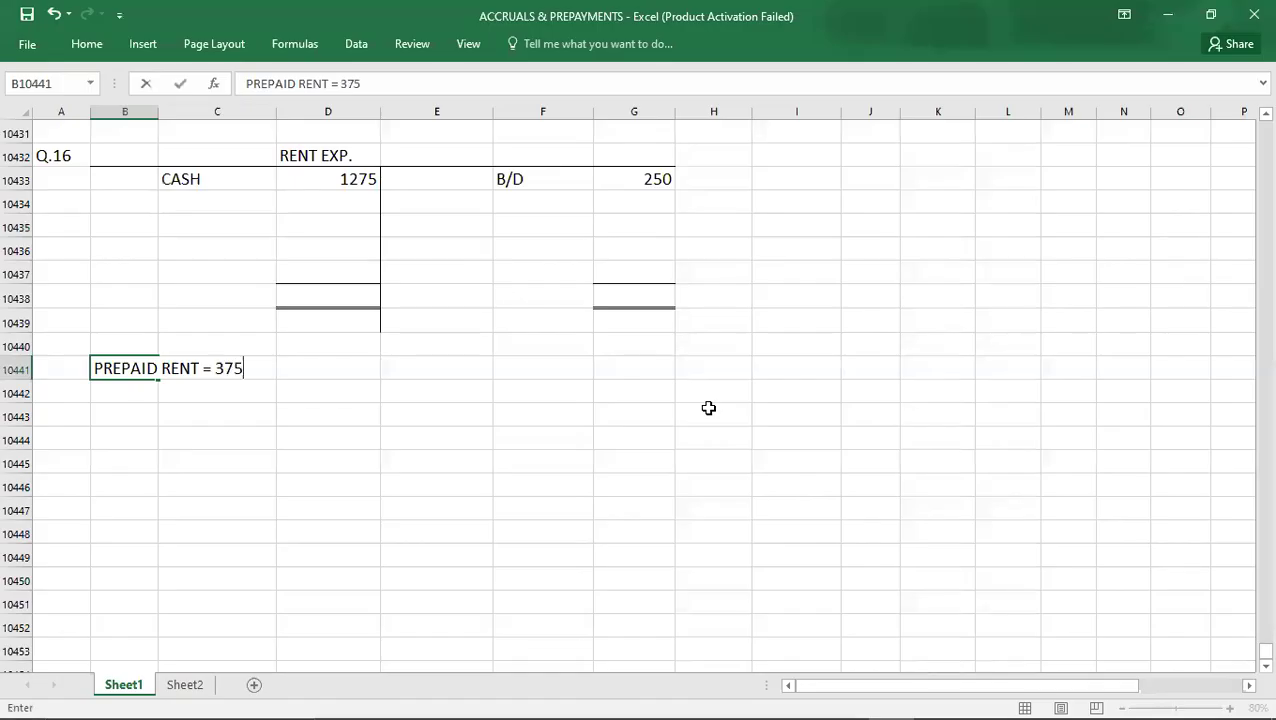
pyautogui.write('*1/3 = 125')
pyautogui.press('Return')
pyautogui.press('Return')
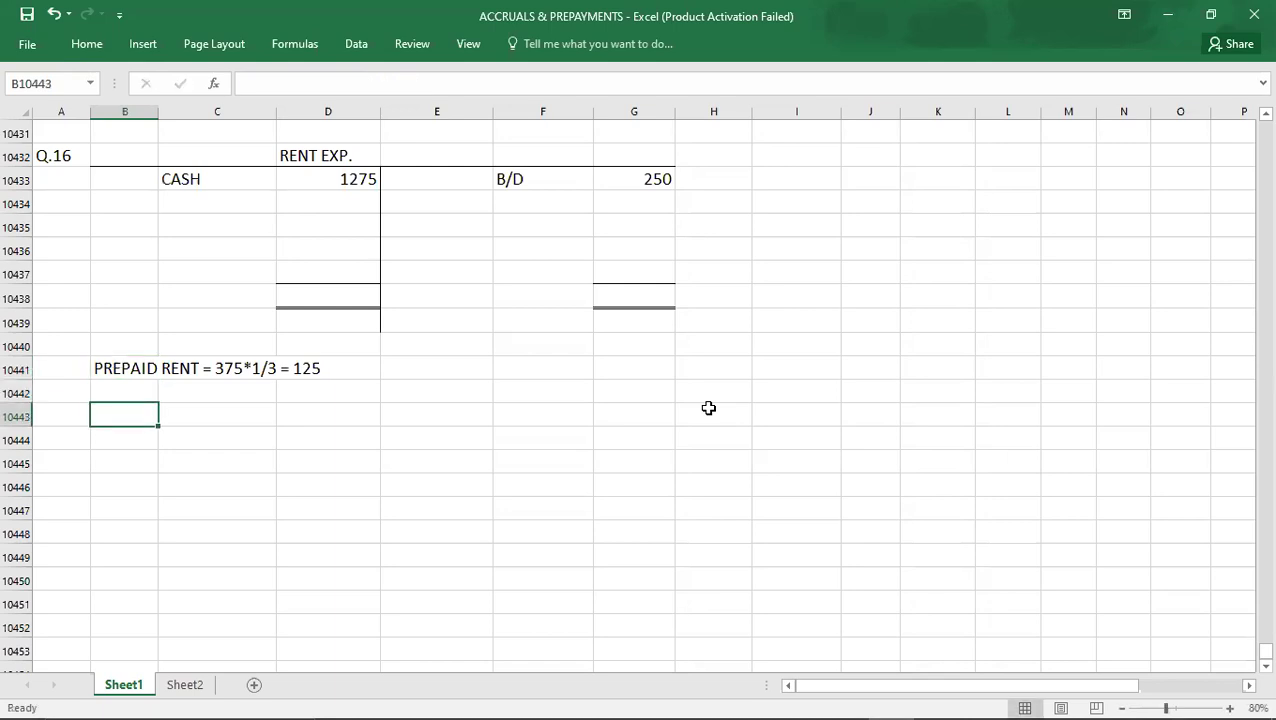
# Step: Record the prepaid rent on the credit side in row 10437 as C/D, 125
pyautogui.click(523, 273)
pyautogui.write('C/D')
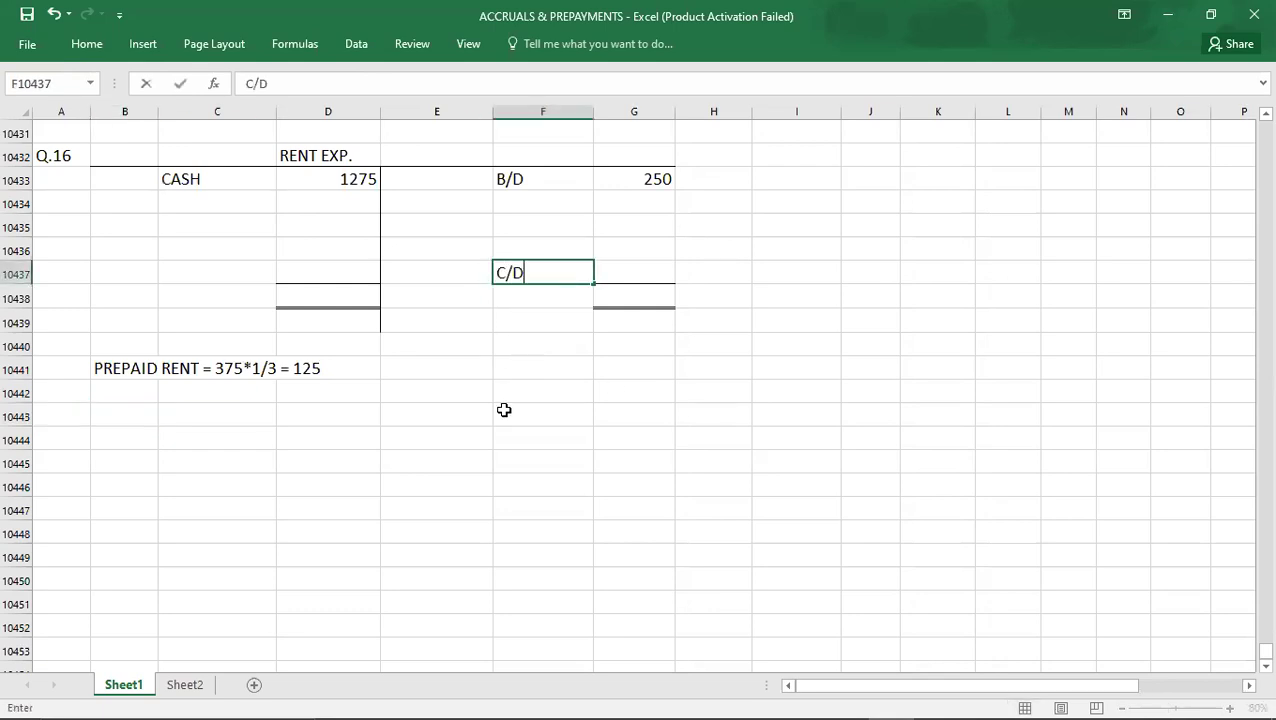
pyautogui.press('Tab')
pyautogui.write('125')
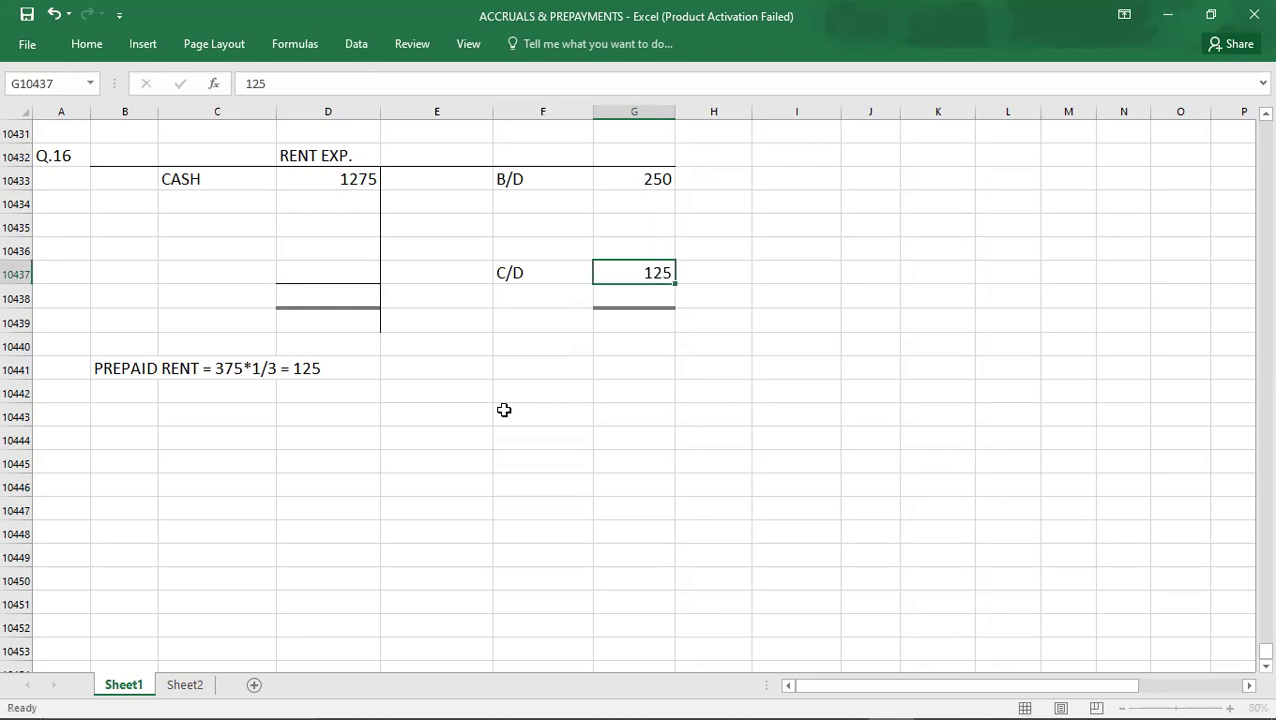
pyautogui.press('Return')
# Step: Enter the account total 1275 on both the debit and credit sides in row 10438
pyautogui.press('Left')
pyautogui.press('Left')
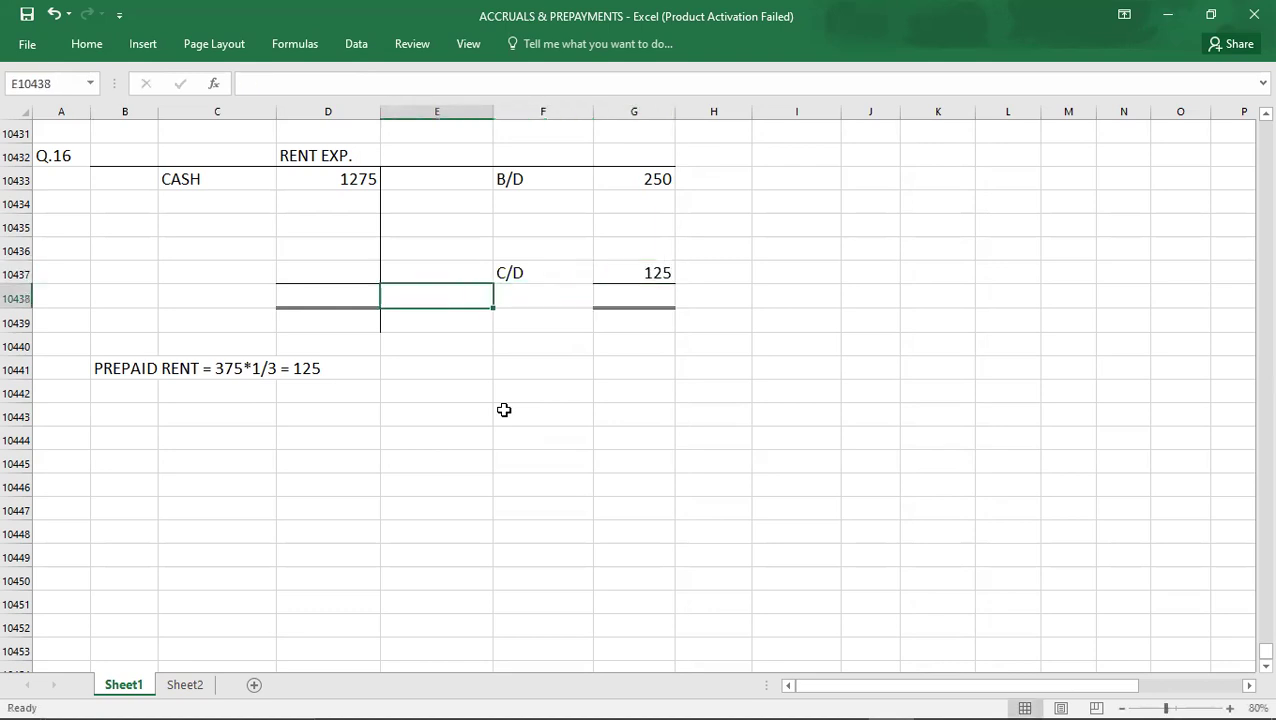
pyautogui.write('1275')
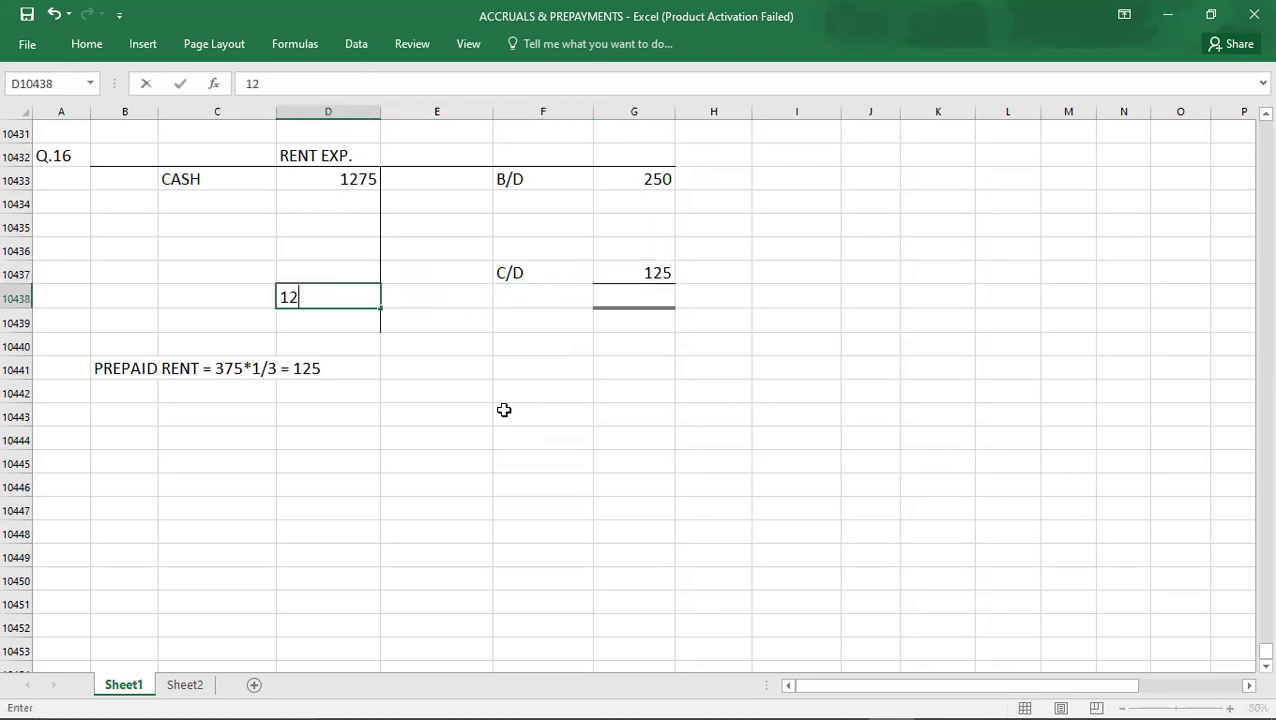
pyautogui.press('Tab')
pyautogui.press('Tab')
pyautogui.press('Tab')
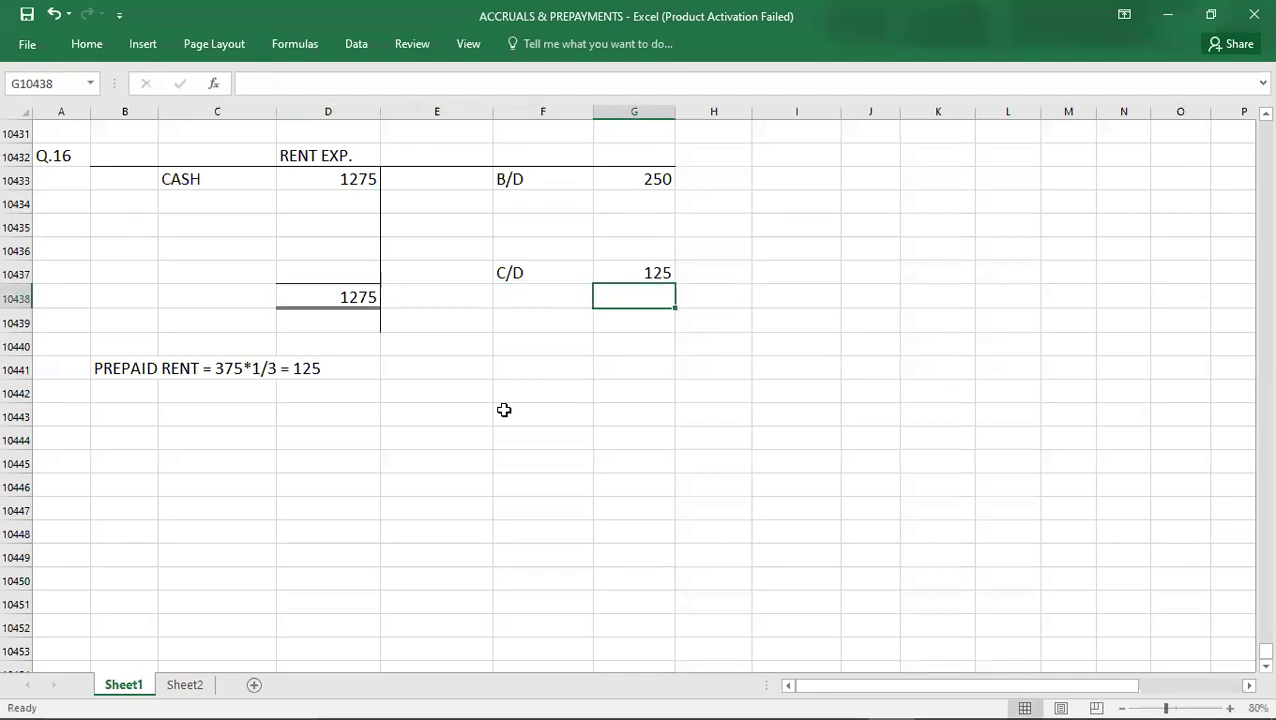
pyautogui.write('1275')
pyautogui.press('Up')
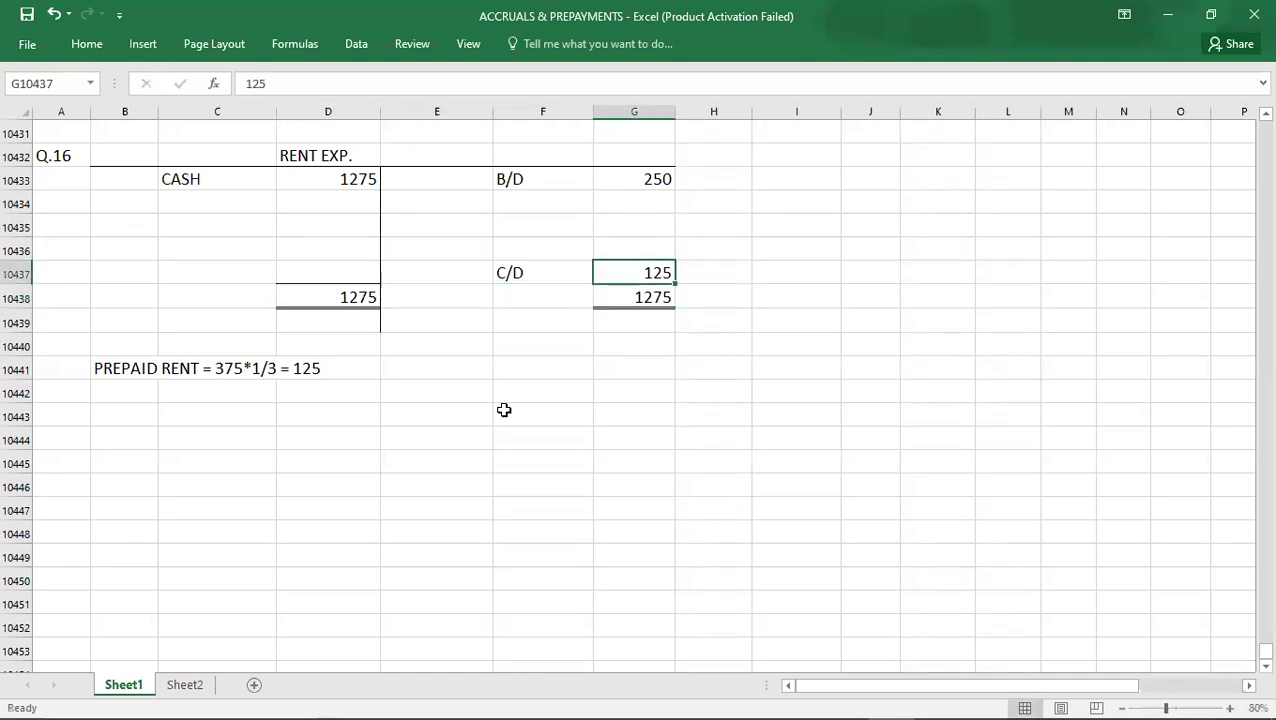
# Step: Work out the credit-side balancing figure and record it in row 10435 as P&L, 900
pyautogui.hotkey('shift', 'Up')
pyautogui.hotkey('shift', 'Up')
pyautogui.hotkey('shift', 'Up')
pyautogui.hotkey('shift', 'Up')
pyautogui.press('Up')
pyautogui.press('Up')
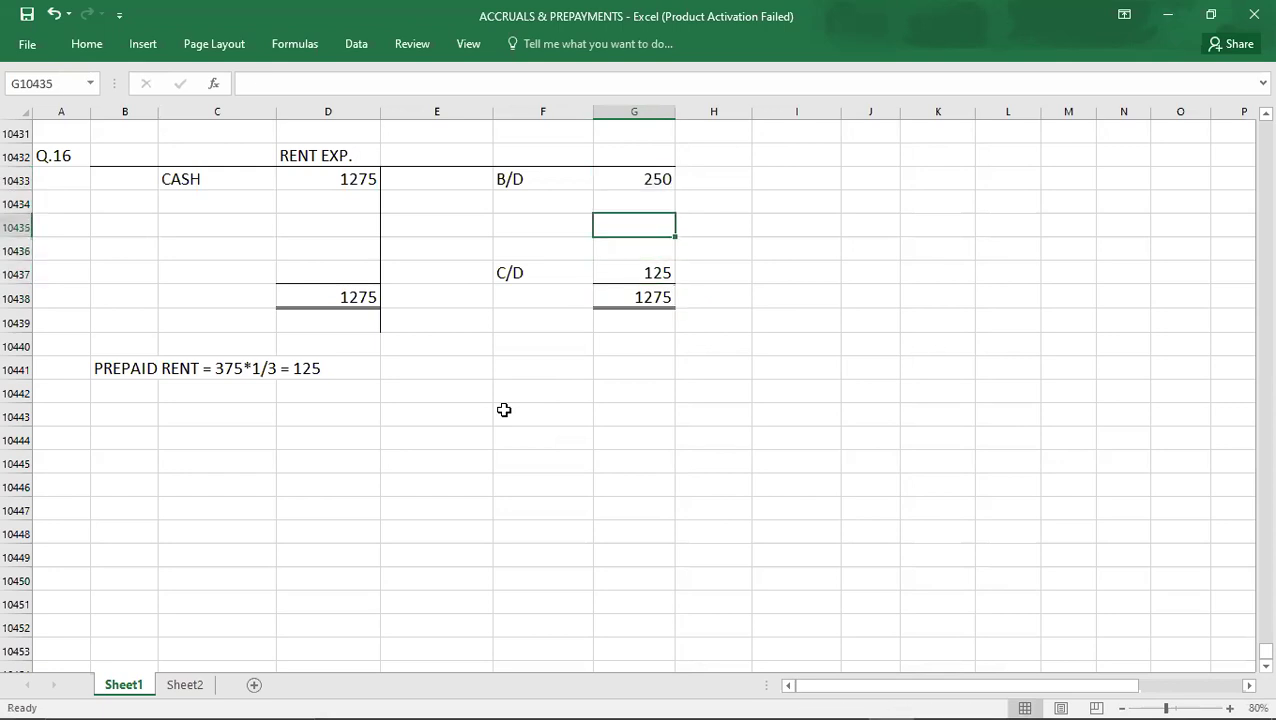
pyautogui.write('900')
pyautogui.press('Left')
pyautogui.write('P')
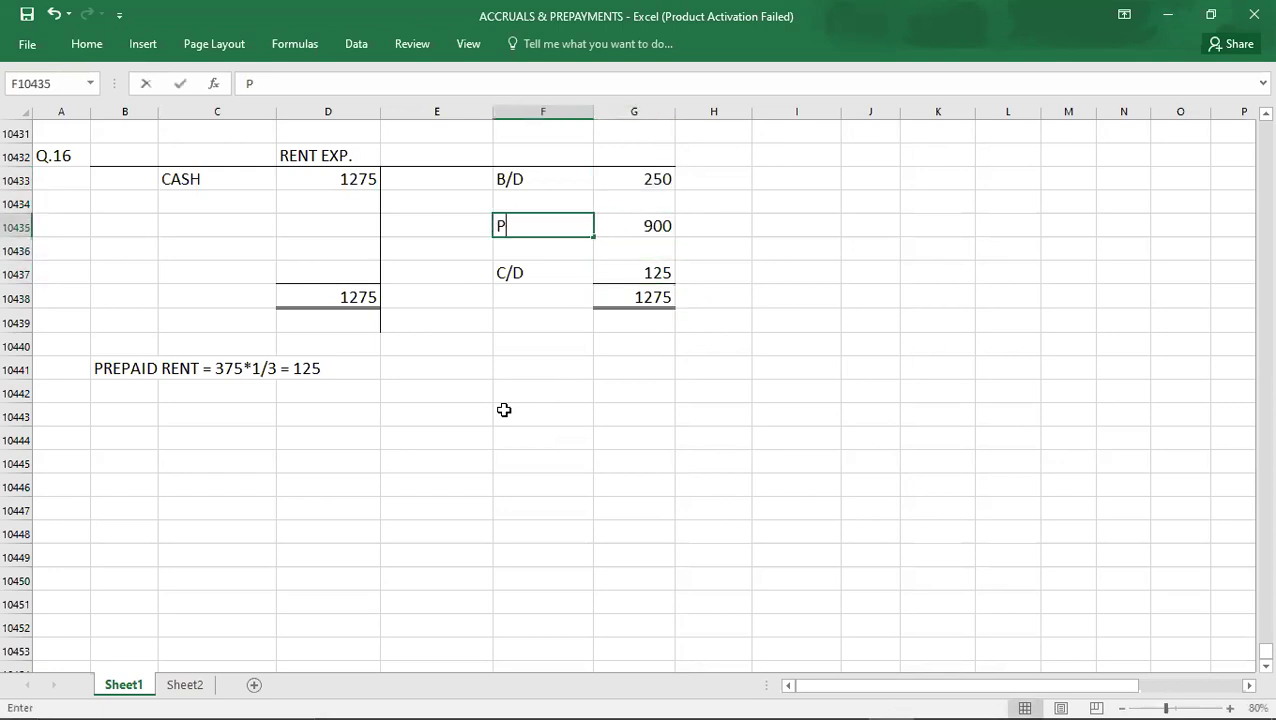
pyautogui.write('&L')
pyautogui.press('Return')
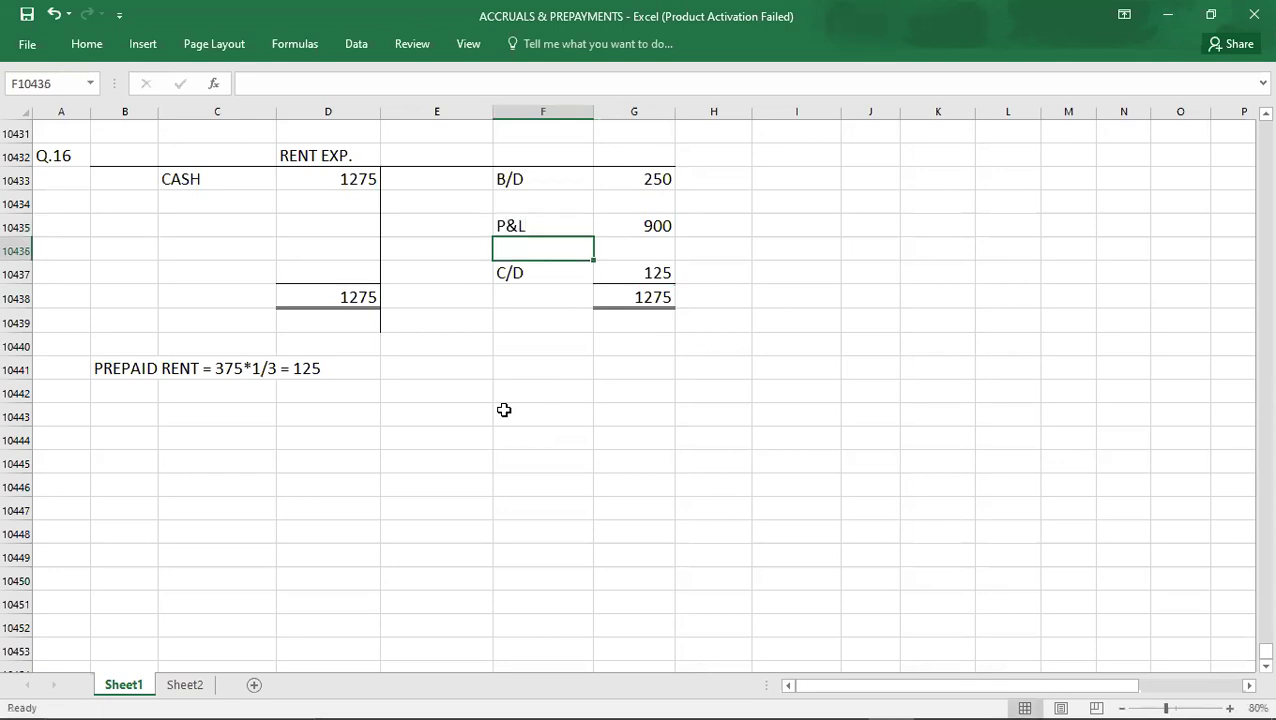
# Step: Bring the prepaid rent balance down on the debit side in row 10439 as B/D, 125
pyautogui.press('Down')
pyautogui.press('Down')
pyautogui.press('Left')
pyautogui.press('Left')
pyautogui.press('Left')
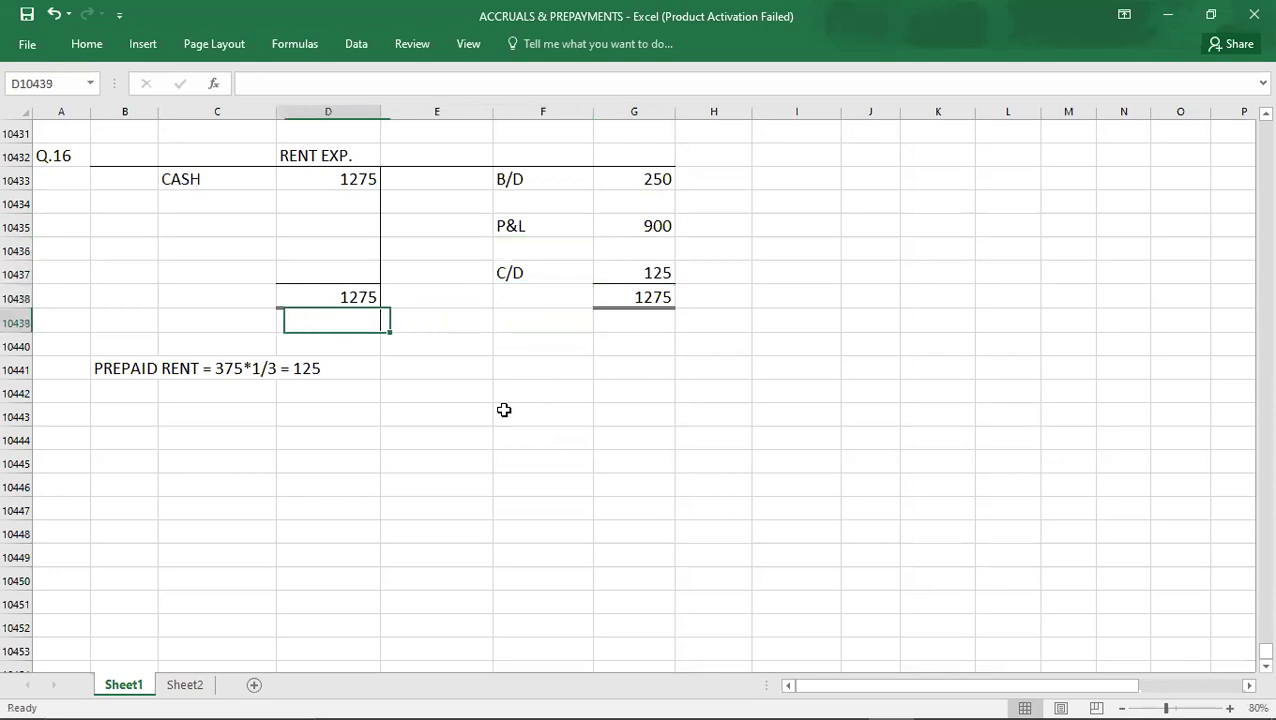
pyautogui.write('B/D')
pyautogui.press('Right')
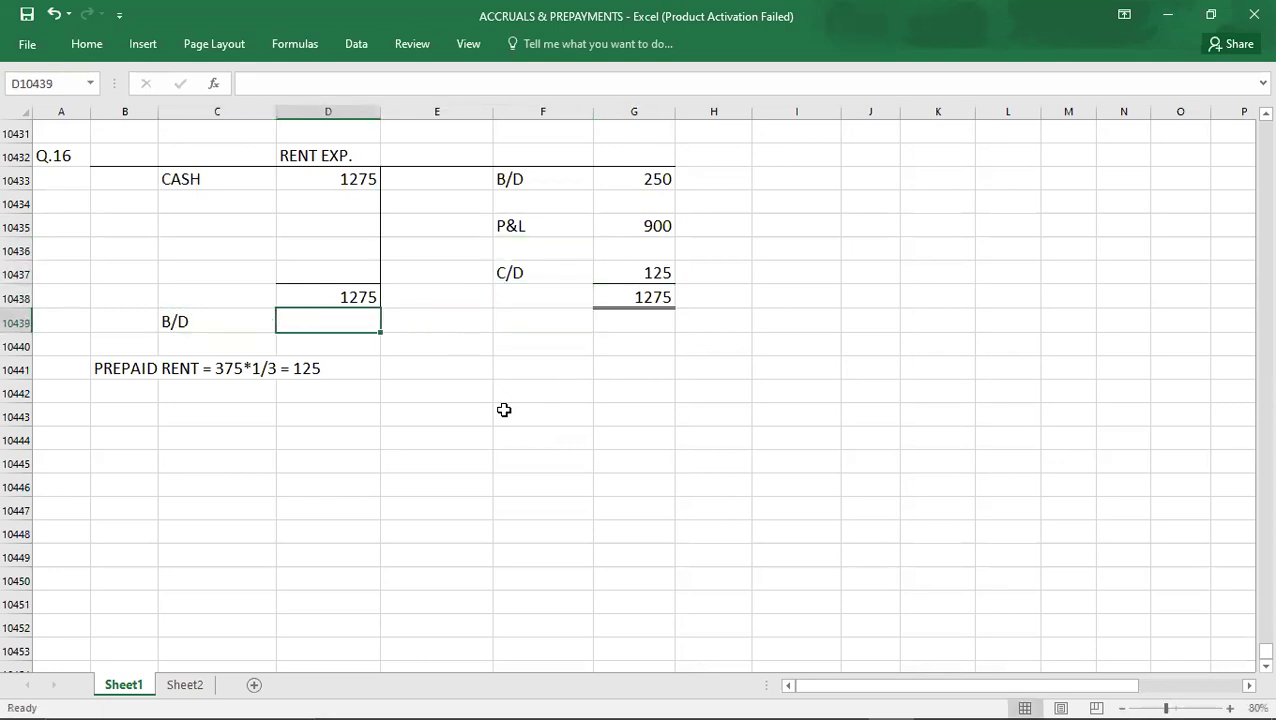
pyautogui.write('125')
pyautogui.press('Down')
pyautogui.press('Left')
pyautogui.press('Down')
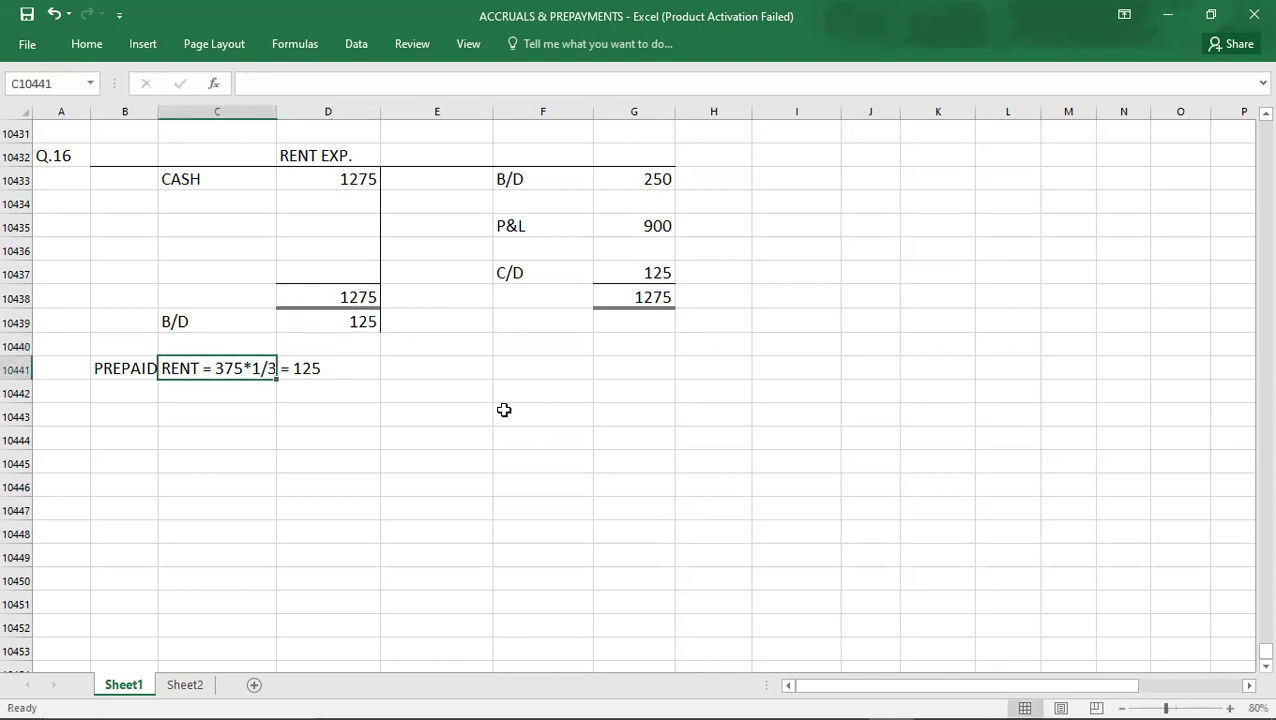
pyautogui.press('Left')
pyautogui.press('Left')
pyautogui.press('Up')
pyautogui.press('Up')
pyautogui.press('Up')
pyautogui.press('Up')
pyautogui.press('Up')
pyautogui.press('Up')
pyautogui.press('Up')
pyautogui.press('Up')
pyautogui.press('Up')
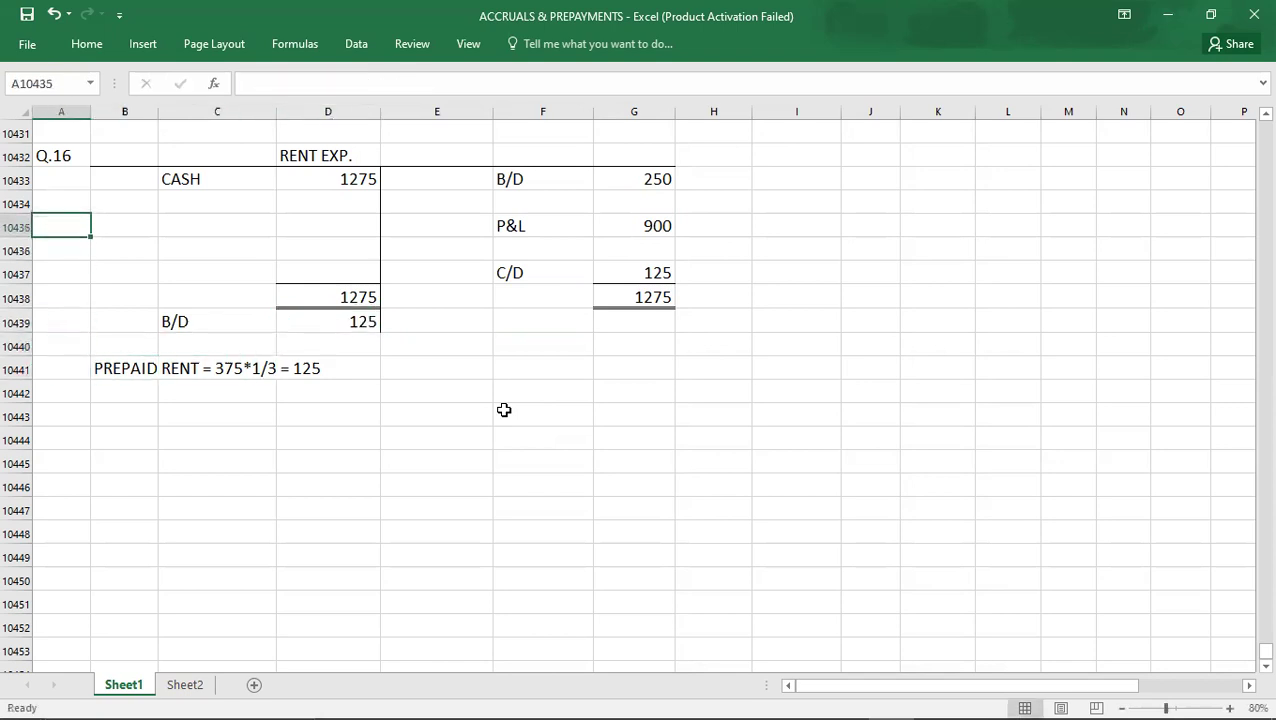